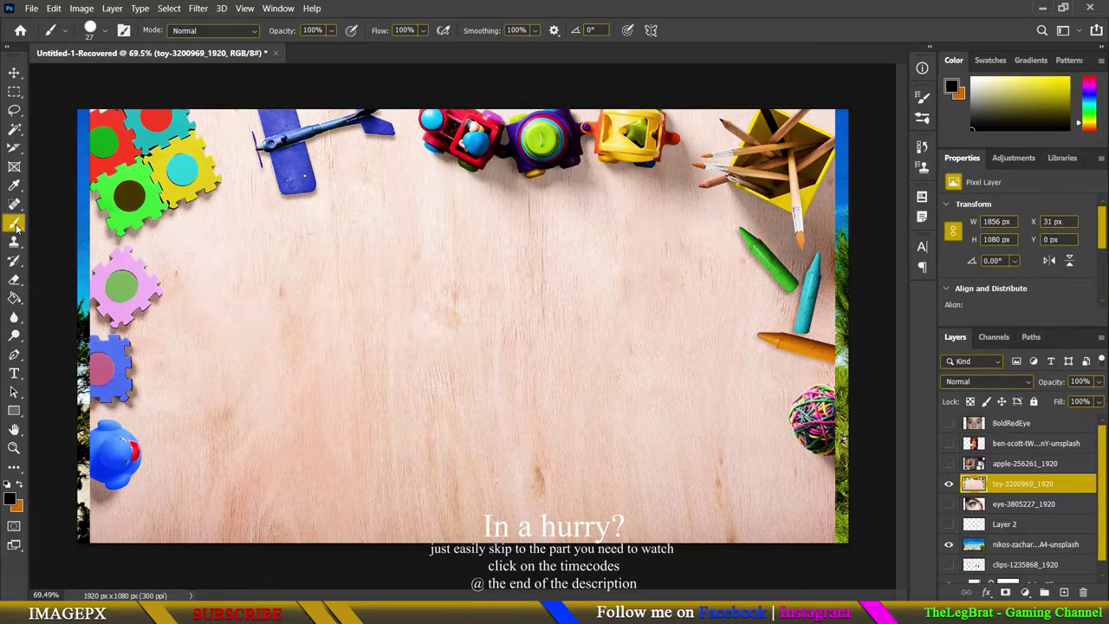
- Switch to the Brush Tool and set its size to 34 px
right_click(16, 227)
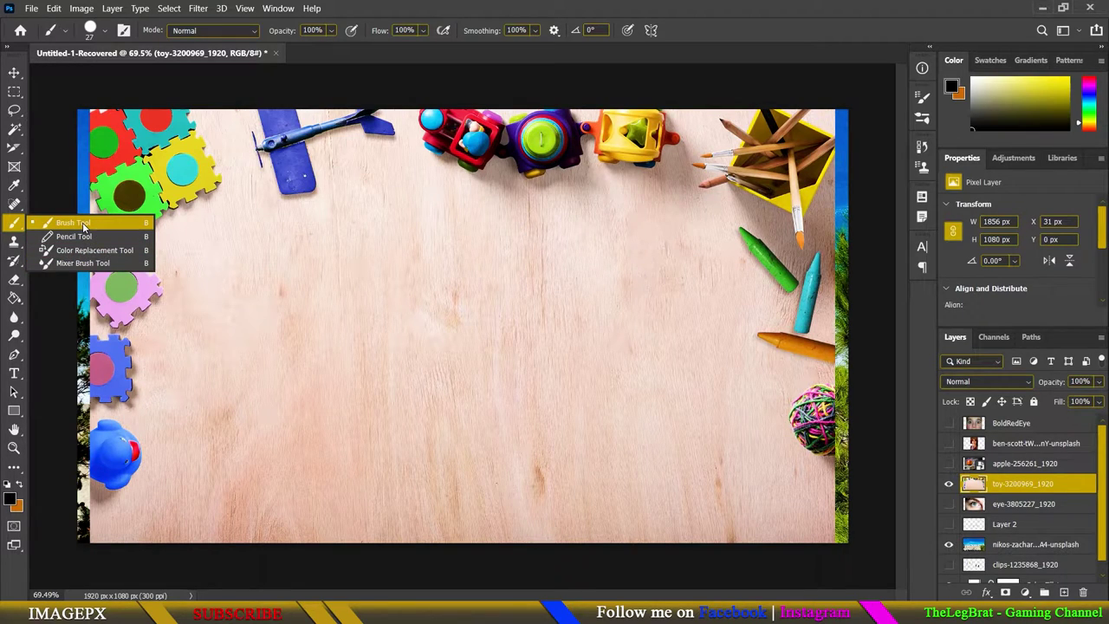
click(78, 223)
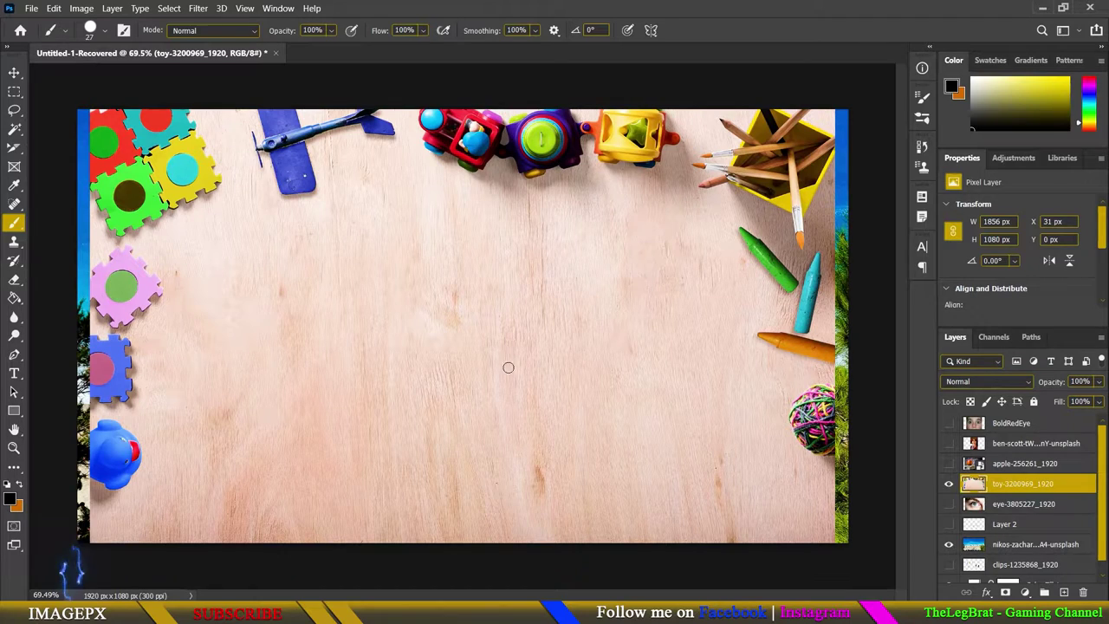
alt+right_click(349, 327)
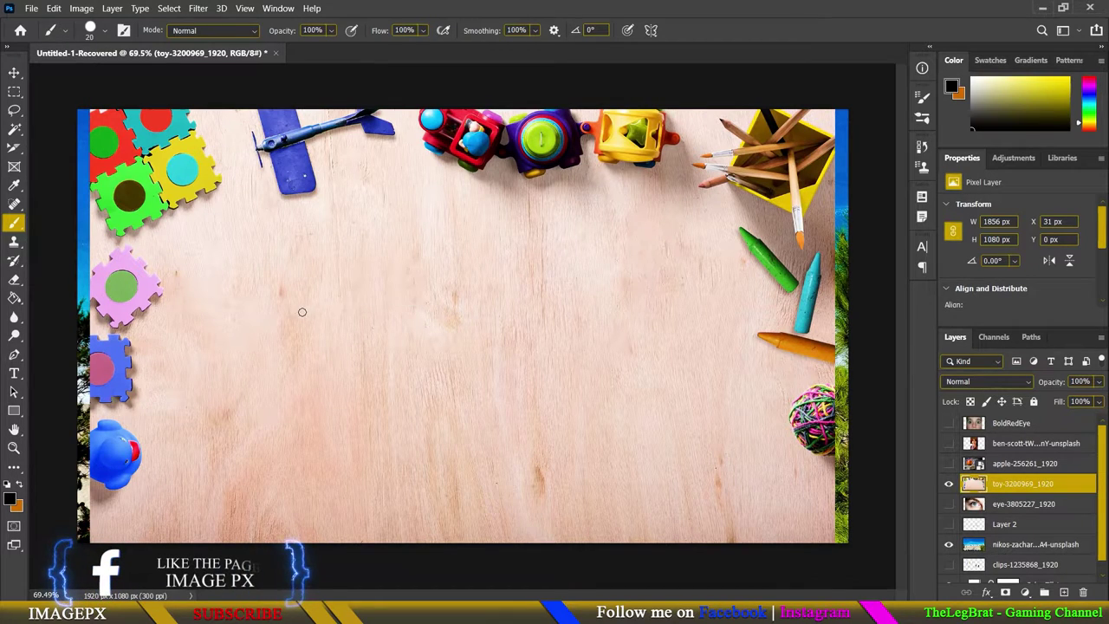
alt+right_click(300, 308)
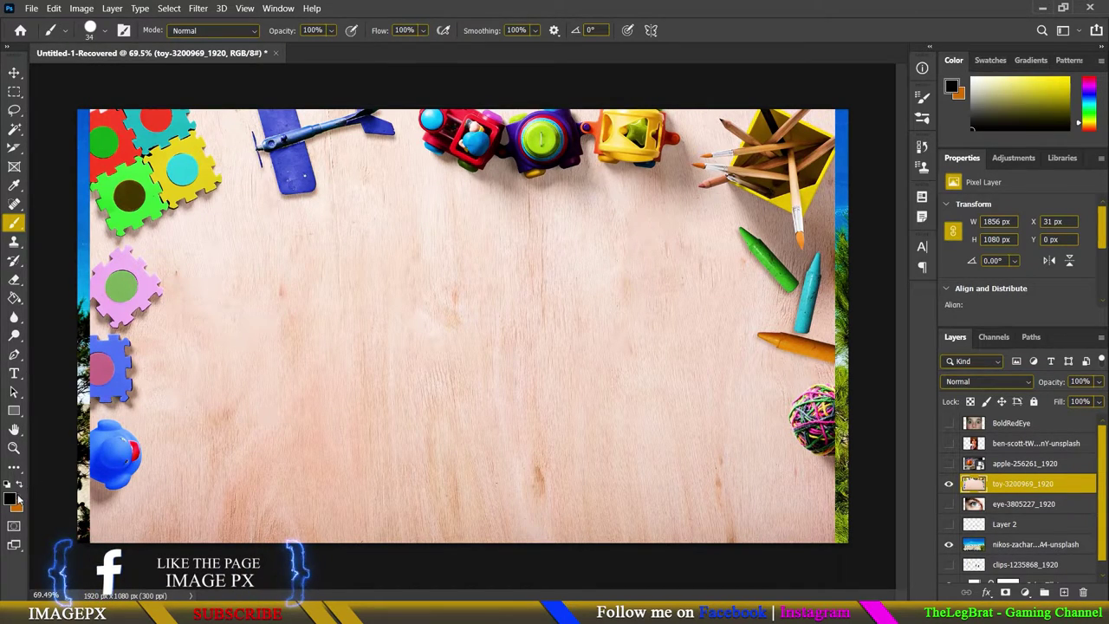
- Set brush smoothing to 0%, undo the black test strokes, and show the brush presets
mouse_move(253, 318)
mouse_down()
mouse_move(258, 305)
mouse_move(480, 333)
mouse_up()
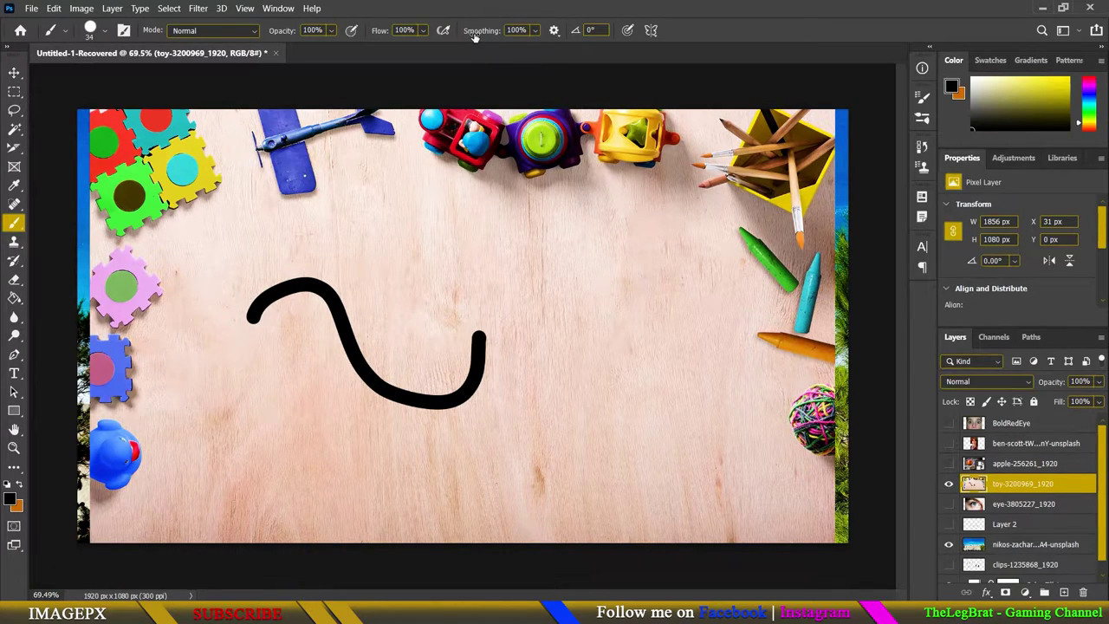
drag(474, 33, 299, 62)
key(ctrl+z)
mouse_move(291, 313)
mouse_down()
mouse_move(564, 287)
mouse_move(286, 409)
mouse_move(372, 407)
mouse_up()
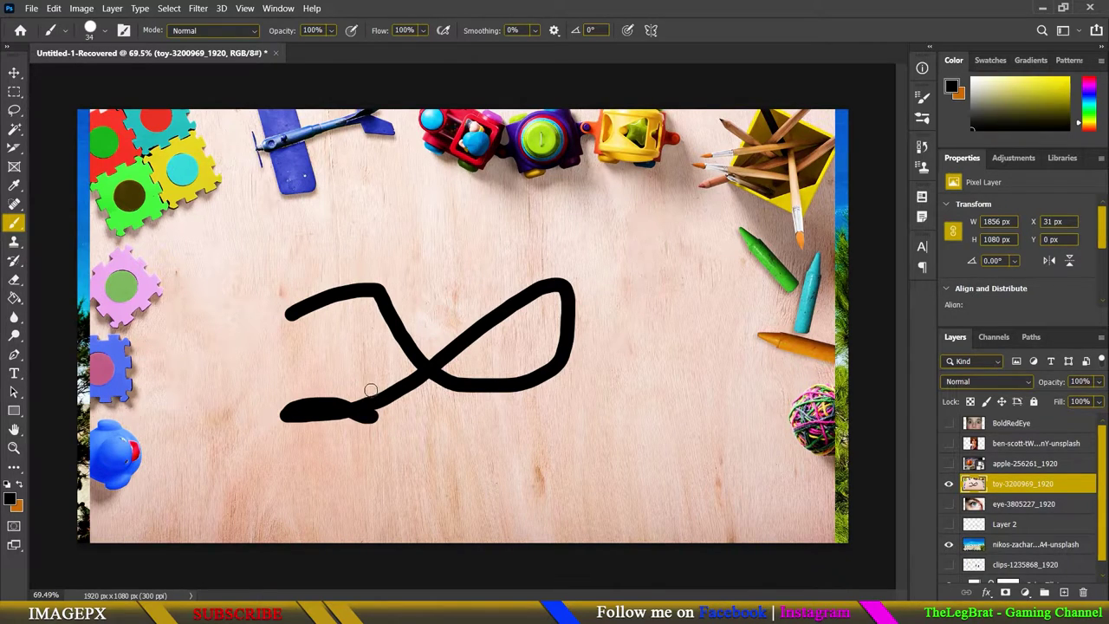
key(ctrl+z)
click(102, 32)
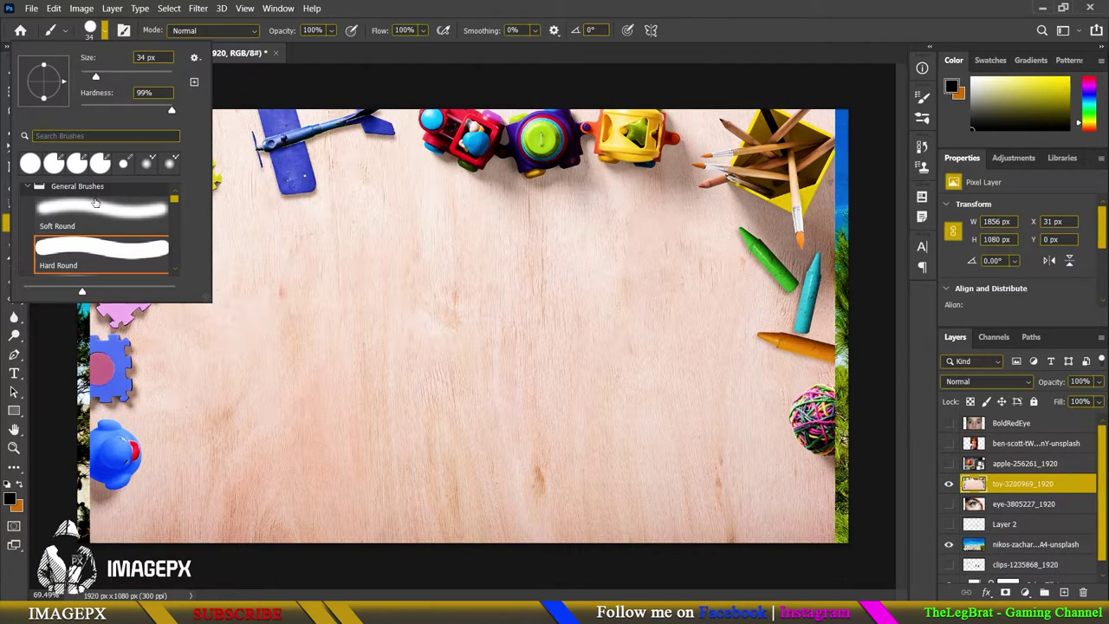
- Try a tilted 275 px Soft Round brush with test strokes, then undo them
click(92, 215)
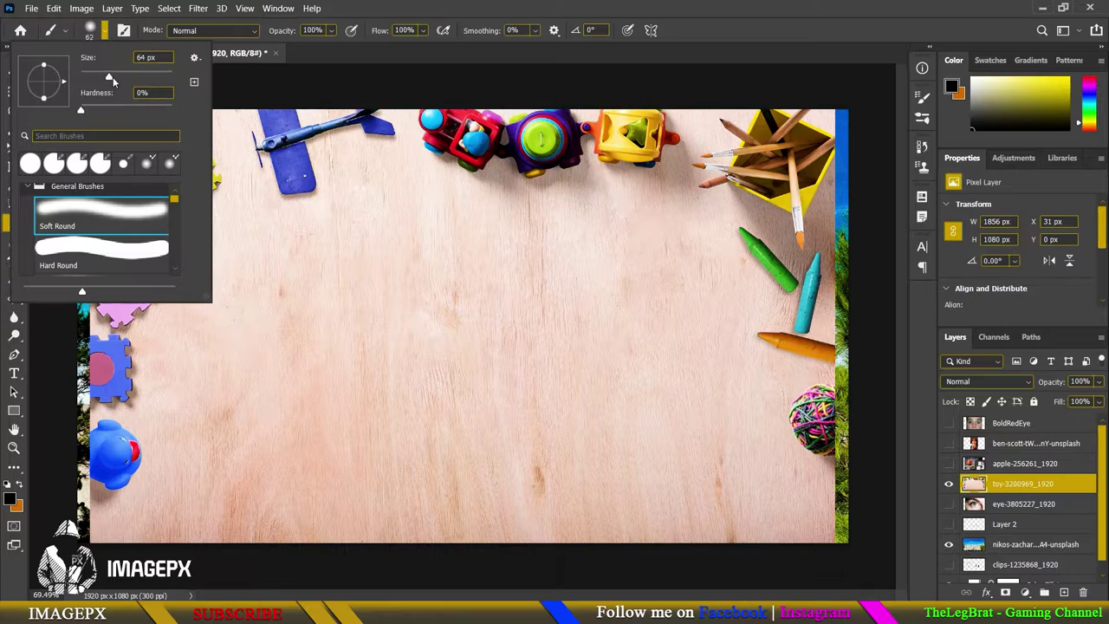
click(95, 79)
mouse_move(44, 67)
mouse_down()
mouse_move(62, 85)
mouse_move(46, 81)
mouse_up()
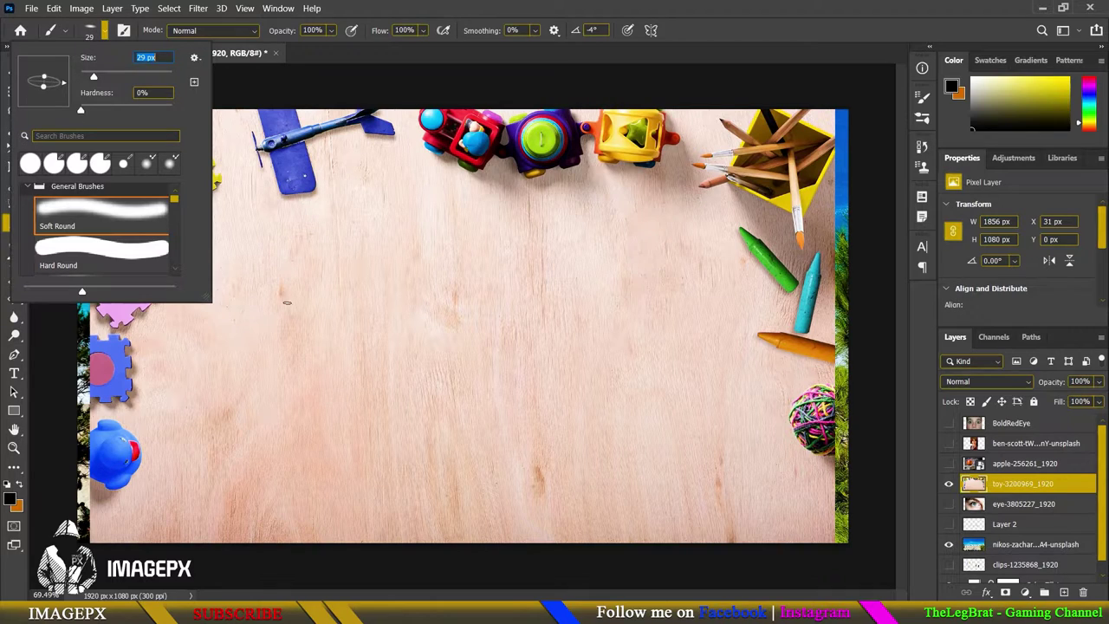
drag(322, 376, 445, 396)
key(ctrl+z)
click(278, 339)
drag(278, 339, 631, 441)
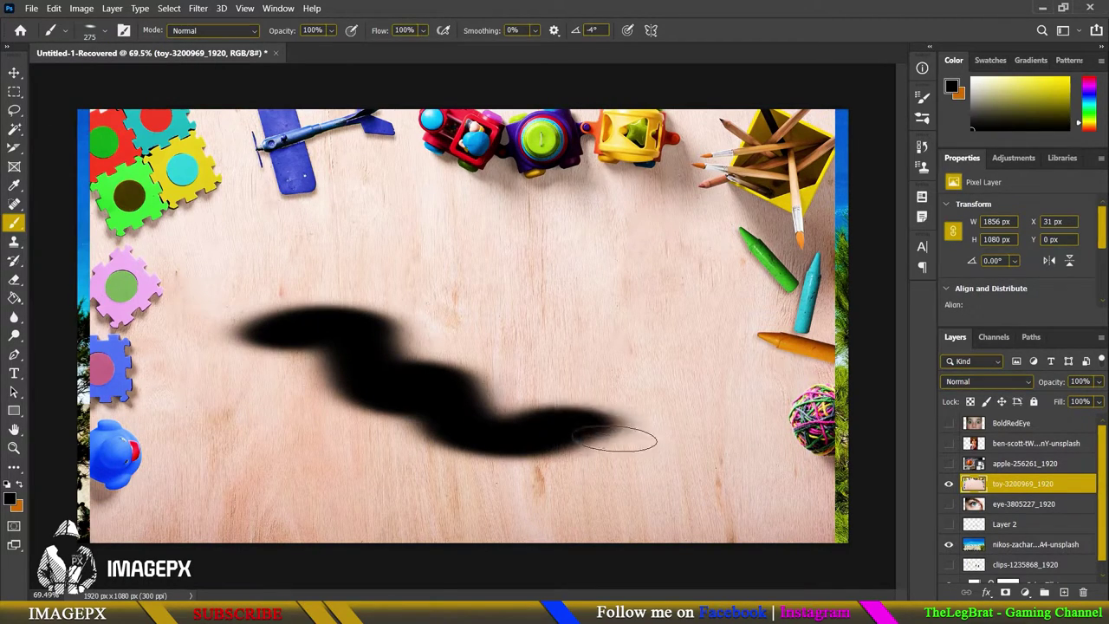
key(ctrl+z)
drag(359, 381, 416, 375)
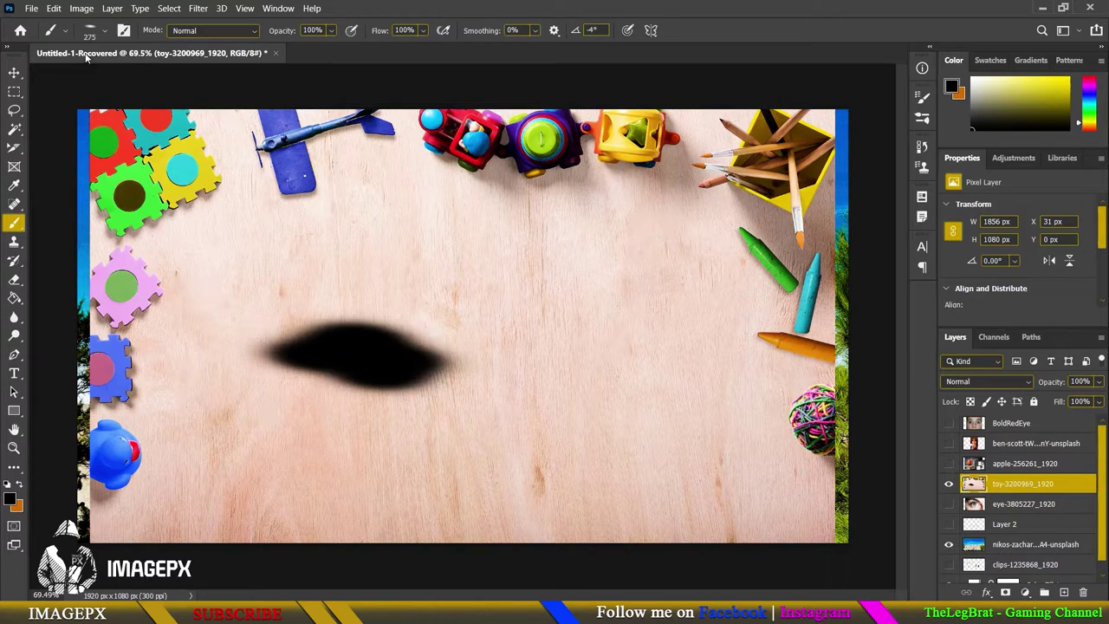
key(ctrl+z)
- Switch to a flattened 275 px Hard Round tip, test it, and undo the stamps
click(104, 30)
click(118, 255)
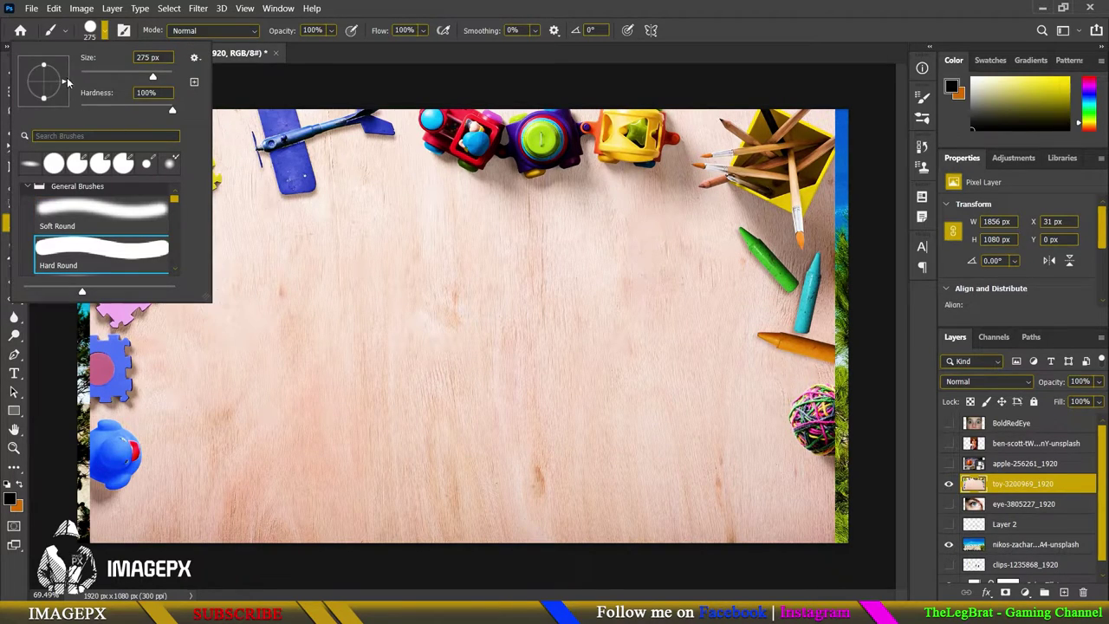
drag(68, 82, 44, 77)
click(286, 292)
mouse_move(322, 318)
mouse_down()
mouse_move(359, 344)
mouse_move(443, 340)
mouse_move(516, 373)
mouse_up()
click(331, 429)
click(444, 448)
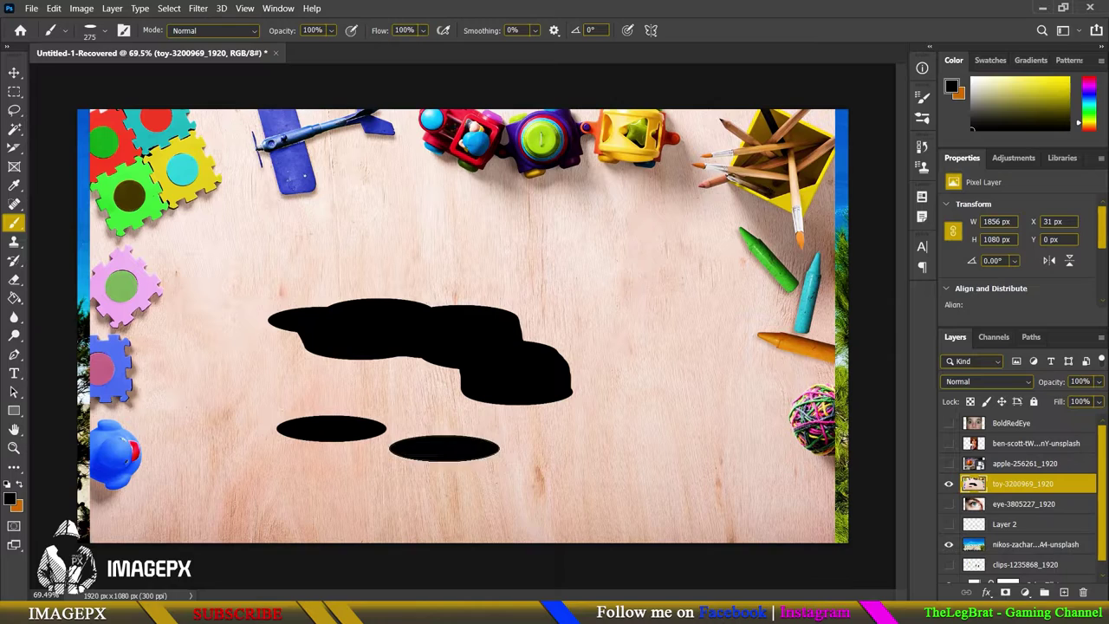
key(ctrl+z)
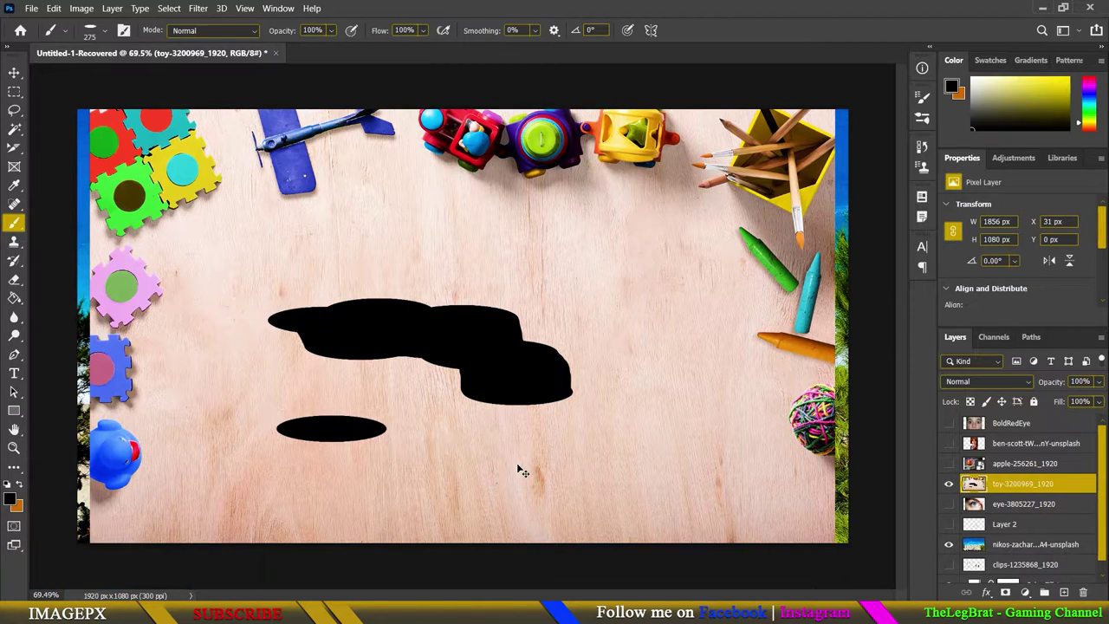
key(ctrl+z)
key(ctrl+z)
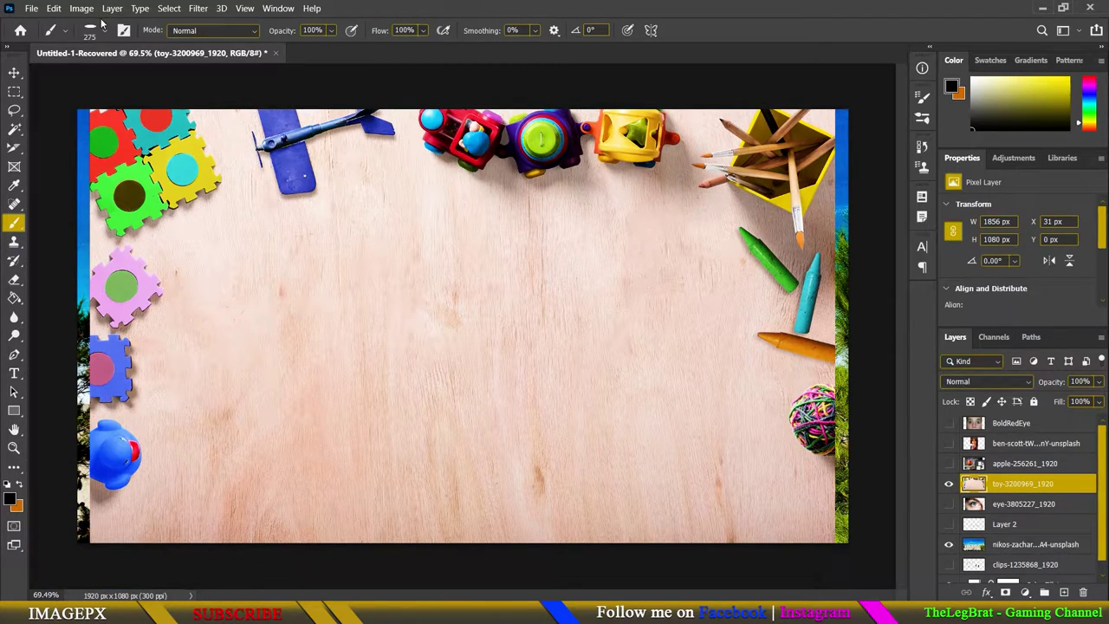
- Browse the brush presets, collapsing the General Brushes and Fog Brushes v2 folders
click(104, 31)
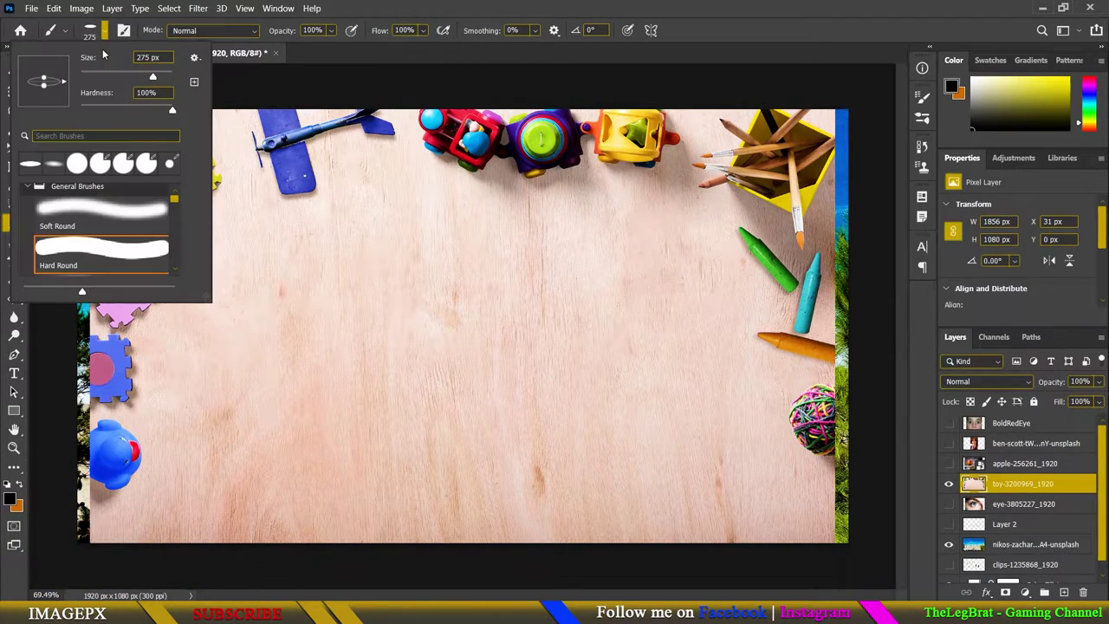
click(27, 186)
right_click(401, 249)
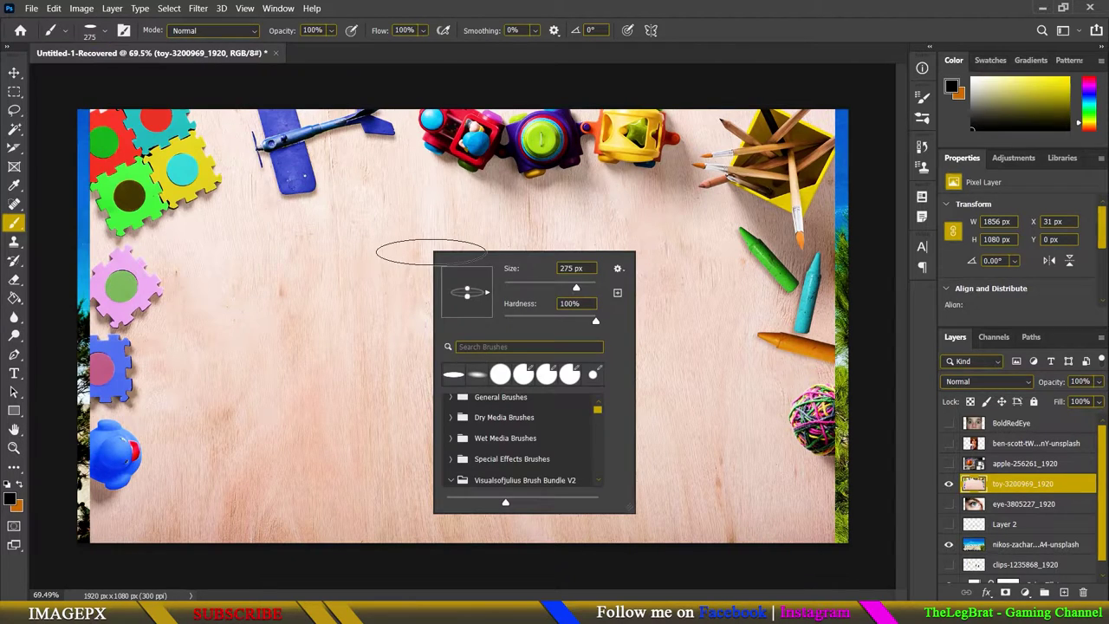
scroll(487, 448, down, 1)
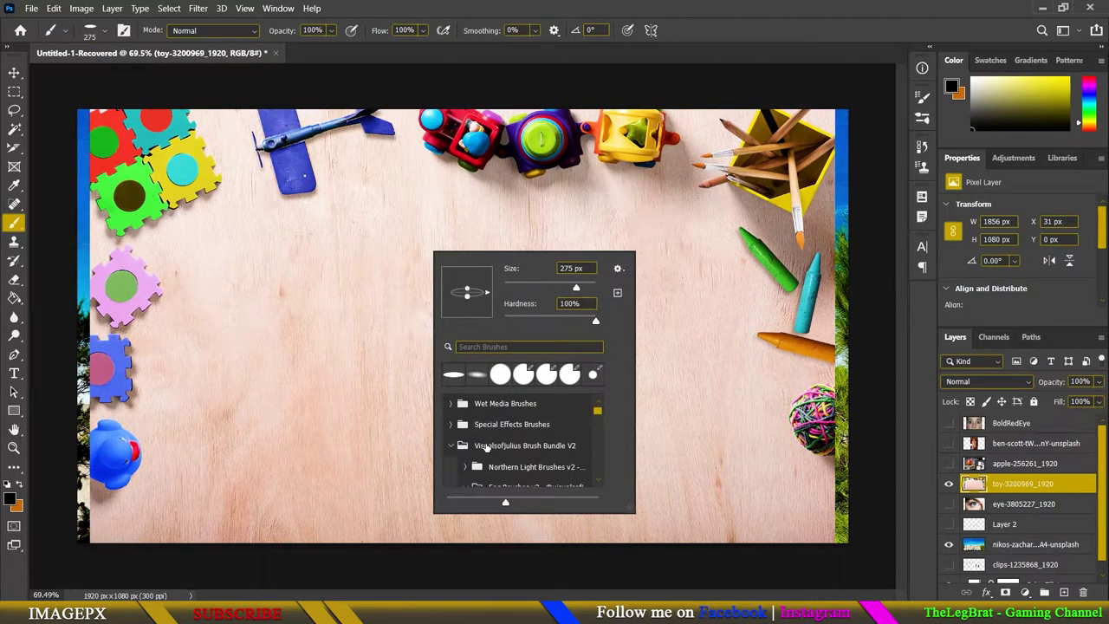
scroll(517, 447, down, 1)
scroll(498, 455, down, 1)
scroll(480, 468, down, 1)
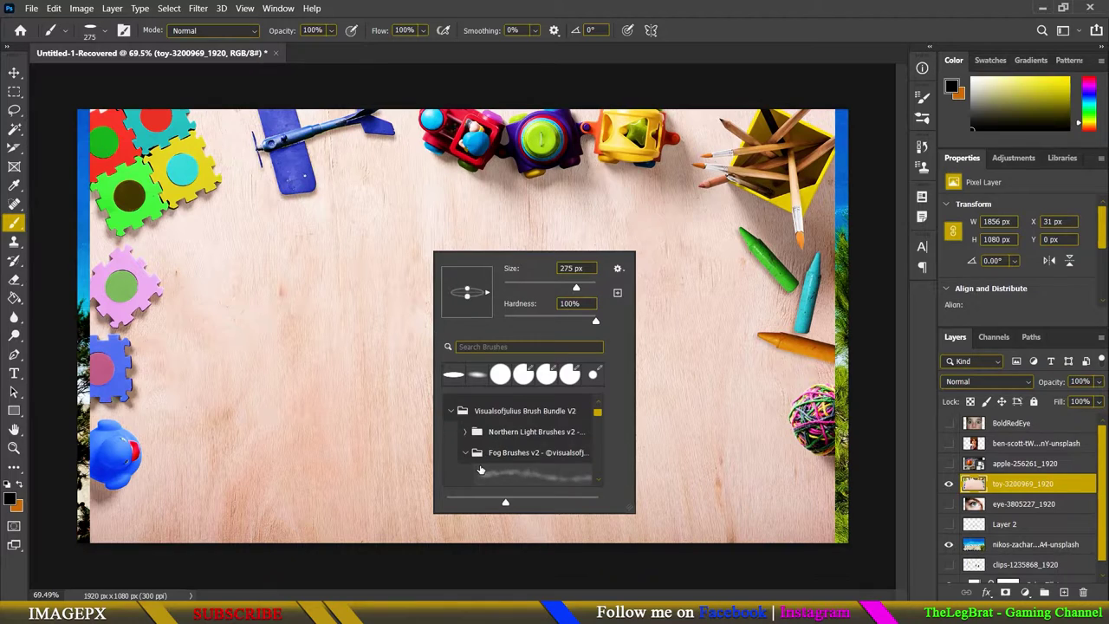
scroll(479, 459, down, 2)
click(466, 407)
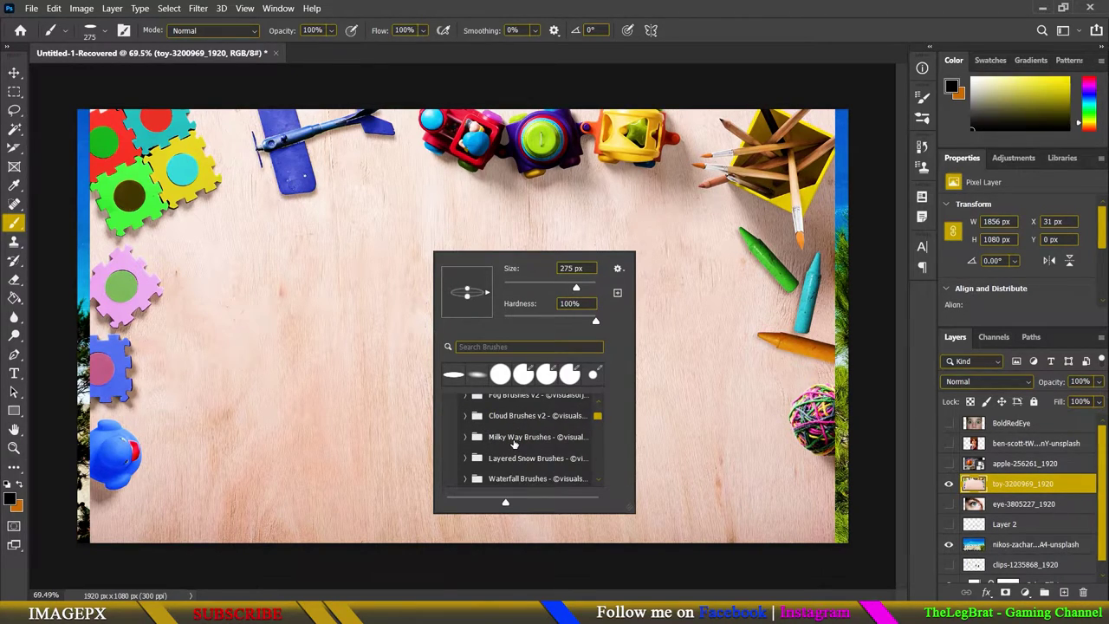
- Load the 219 px Grass brush from Grass, Hair and Fur > Painting and Texturing
scroll(511, 446, down, 1)
scroll(475, 459, down, 1)
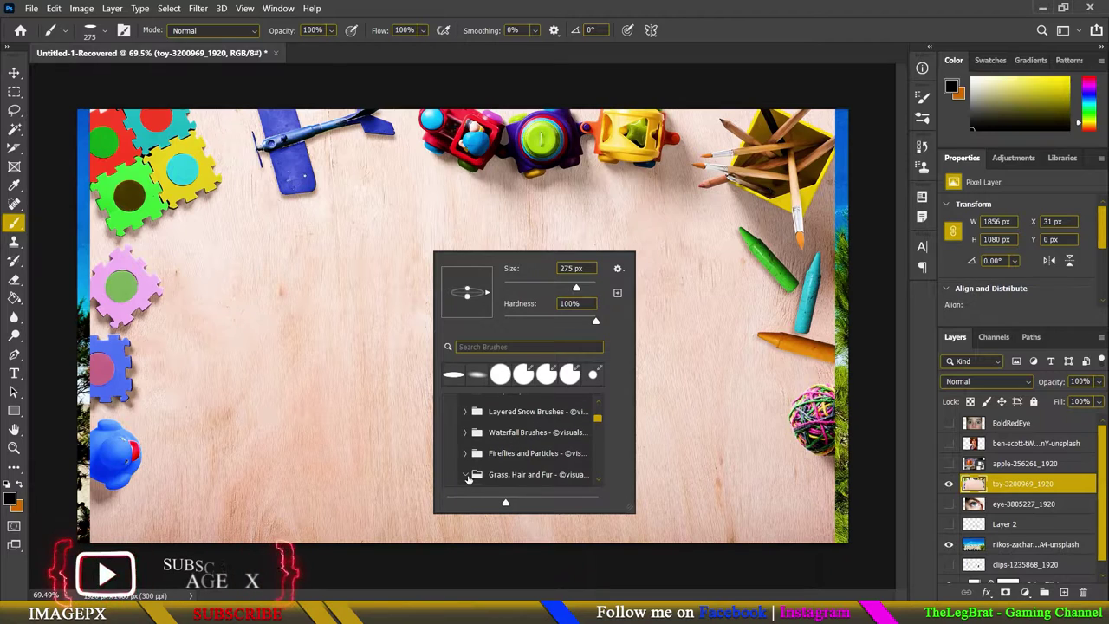
click(472, 475)
scroll(512, 471, down, 2)
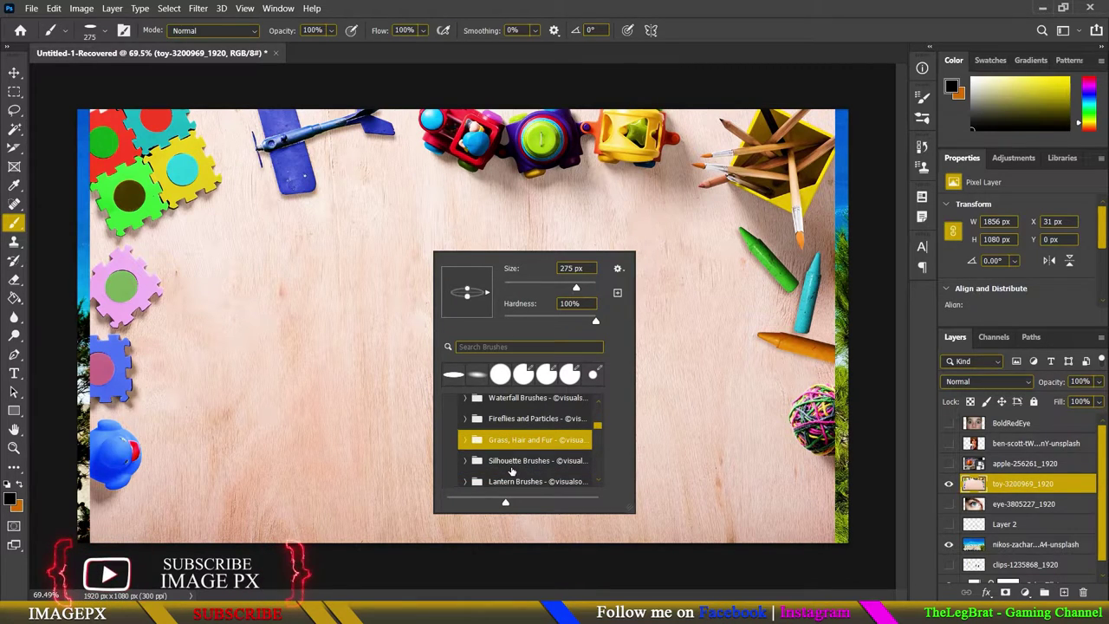
click(466, 439)
scroll(509, 472, down, 1)
click(479, 459)
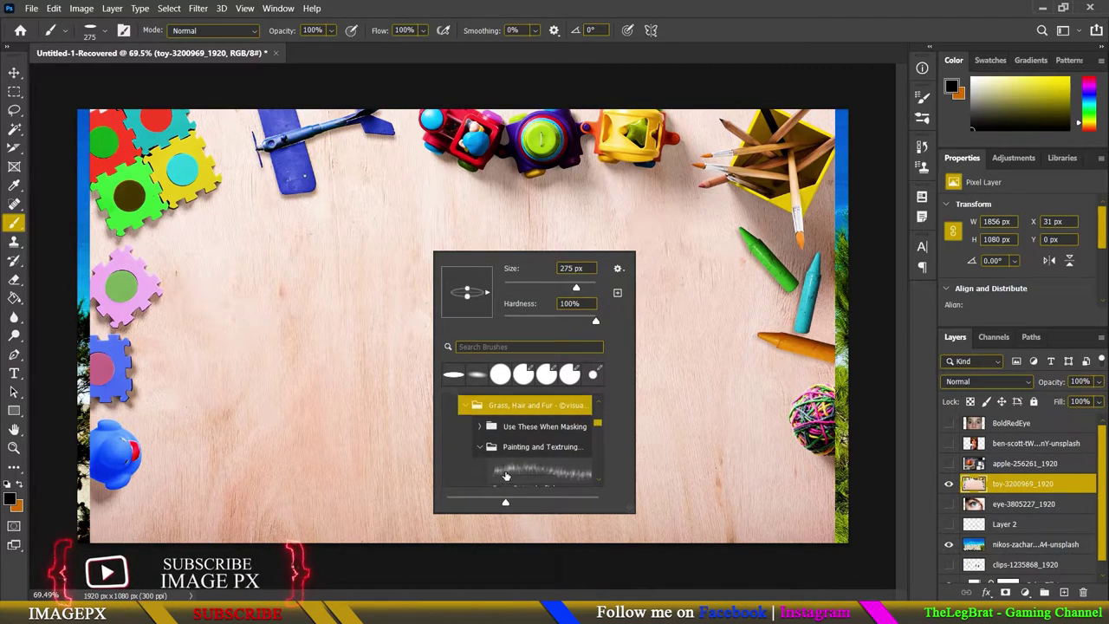
click(506, 475)
key(Return)
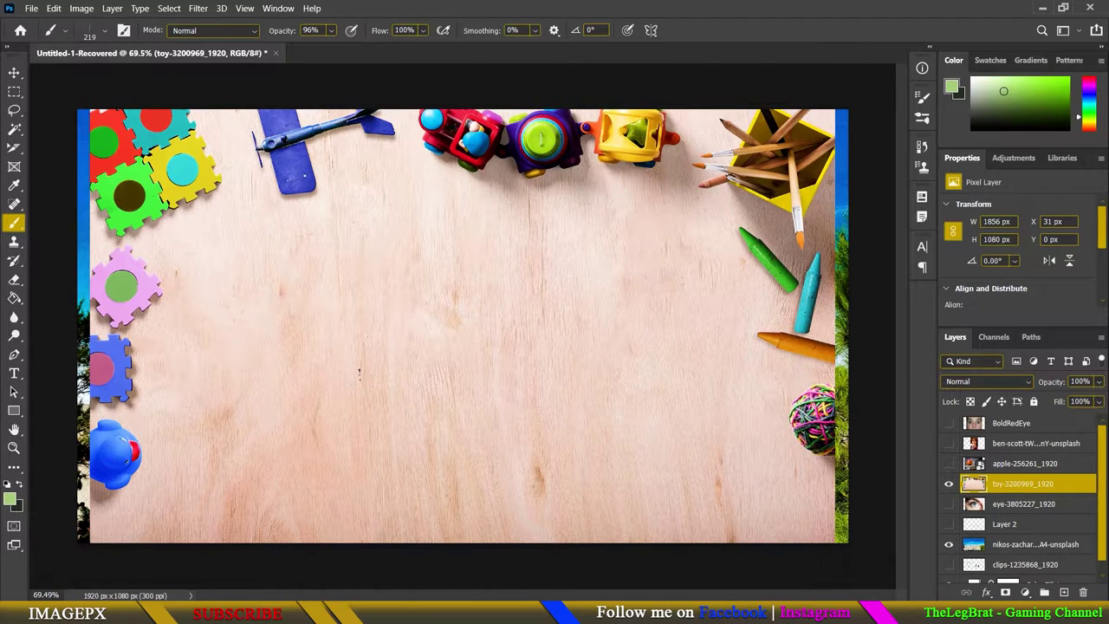
- Enlarge the grass brush to 390 px, paint a test patch, and undo it
mouse_move(360, 372)
mouse_down()
mouse_move(403, 382)
mouse_move(376, 376)
mouse_move(441, 451)
mouse_move(455, 422)
mouse_up()
alt+click(400, 381)
scroll(358, 369, down, 2)
scroll(380, 370, up, 4)
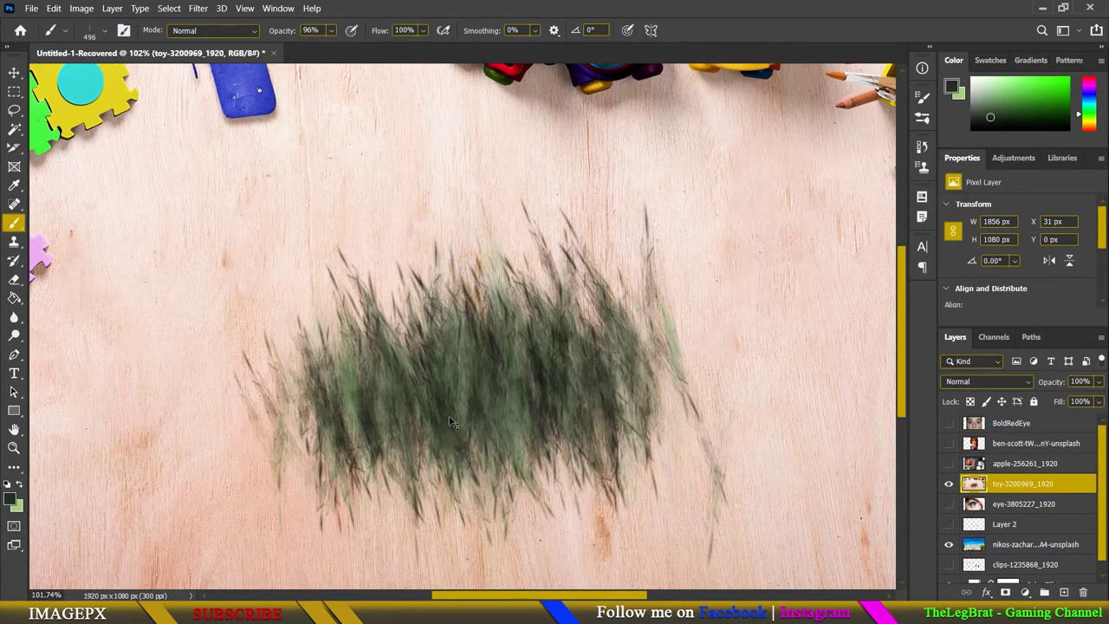
key(ctrl+z)
- Switch to the Grass 2 brush with black (000000) as the foreground colour
click(105, 35)
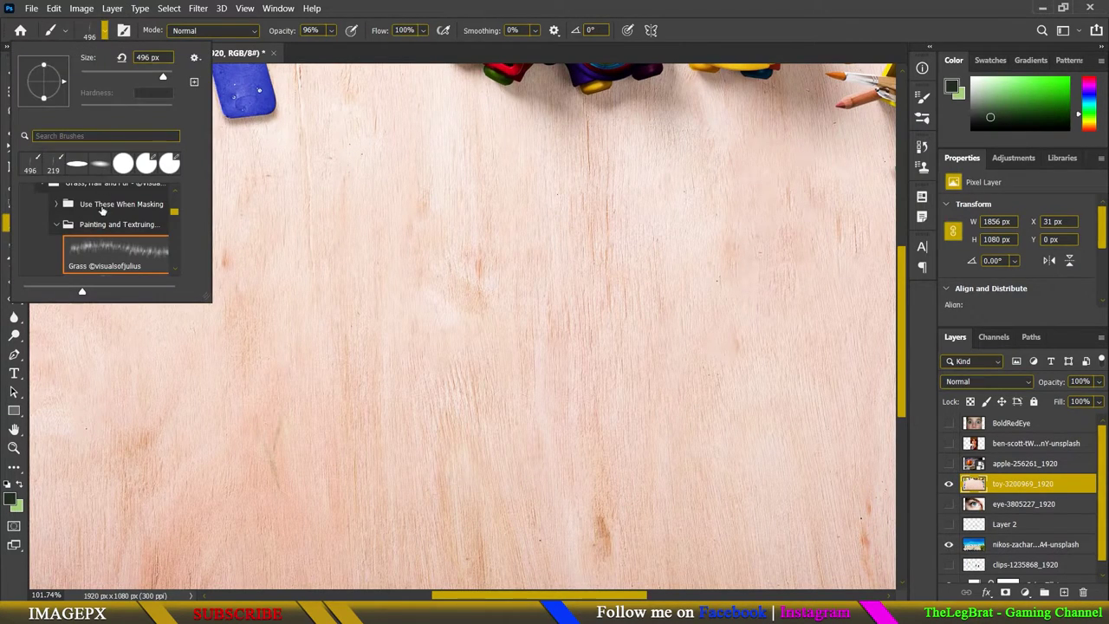
scroll(117, 251, down, 2)
click(117, 255)
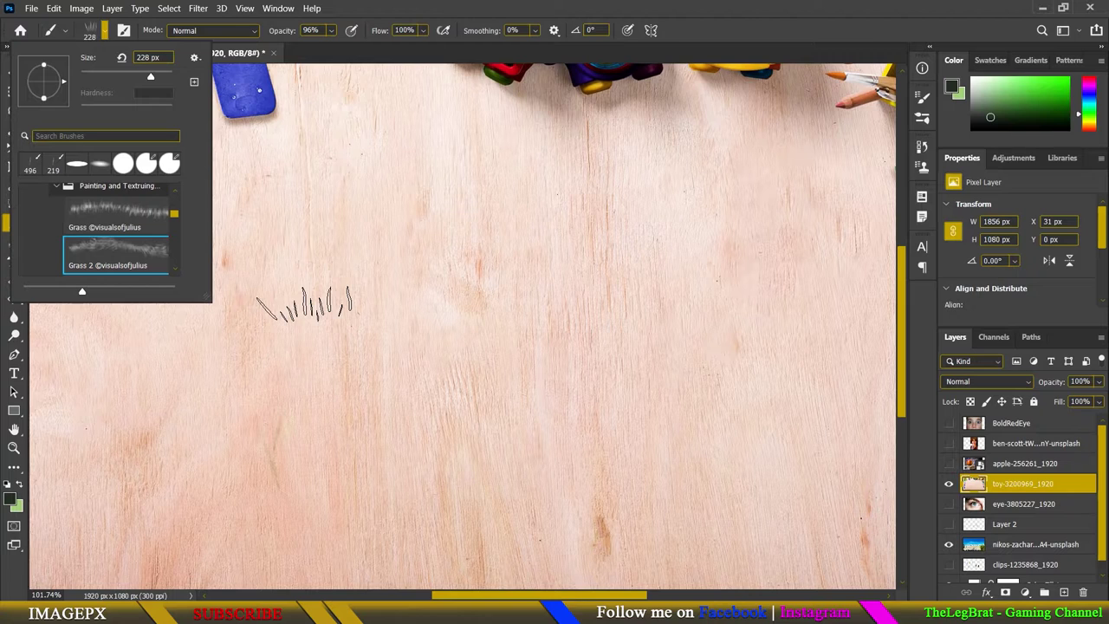
click(12, 499)
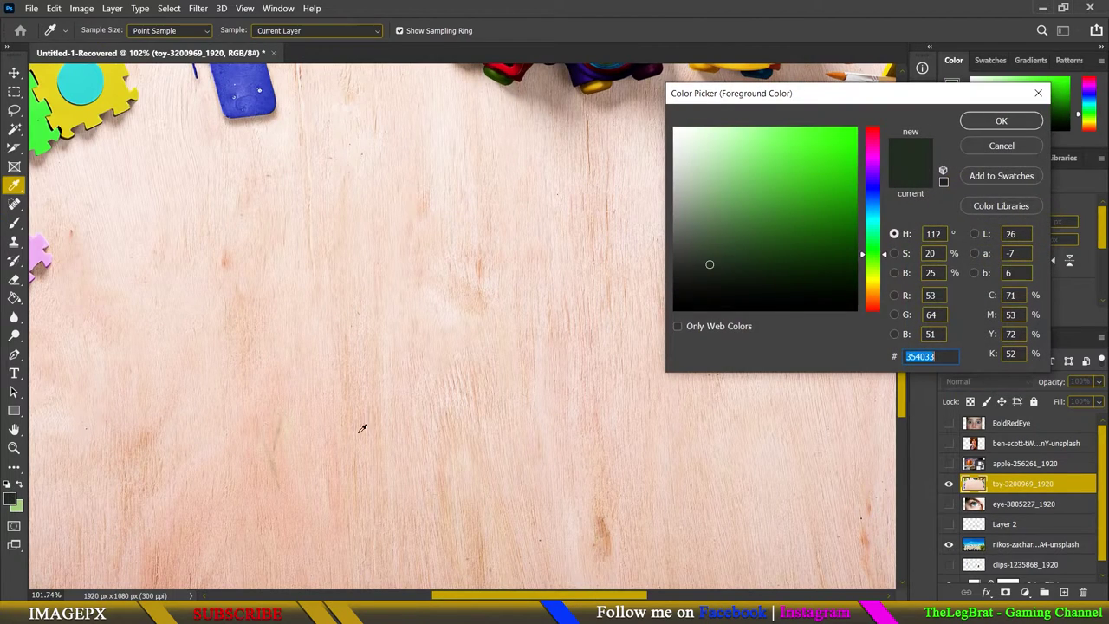
text(000000)
click(1001, 121)
- Paint grass test strokes at 100% opacity, then undo them
drag(424, 368, 485, 344)
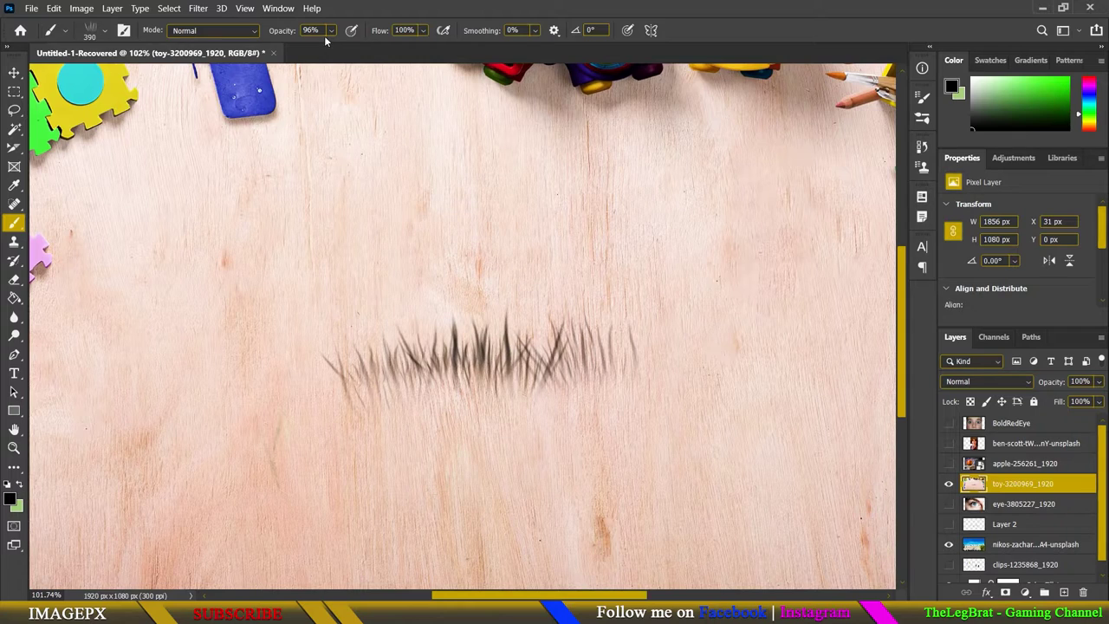
drag(287, 33, 299, 33)
drag(347, 277, 453, 319)
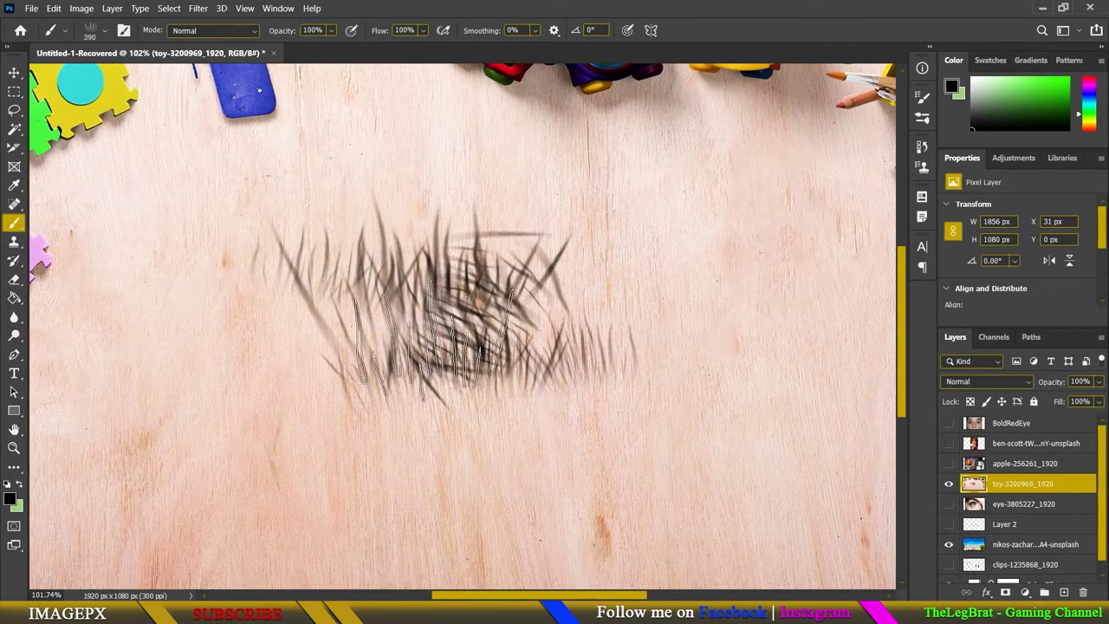
mouse_move(451, 312)
mouse_down()
mouse_move(658, 260)
mouse_move(607, 347)
mouse_move(416, 433)
mouse_up()
key(ctrl+z)
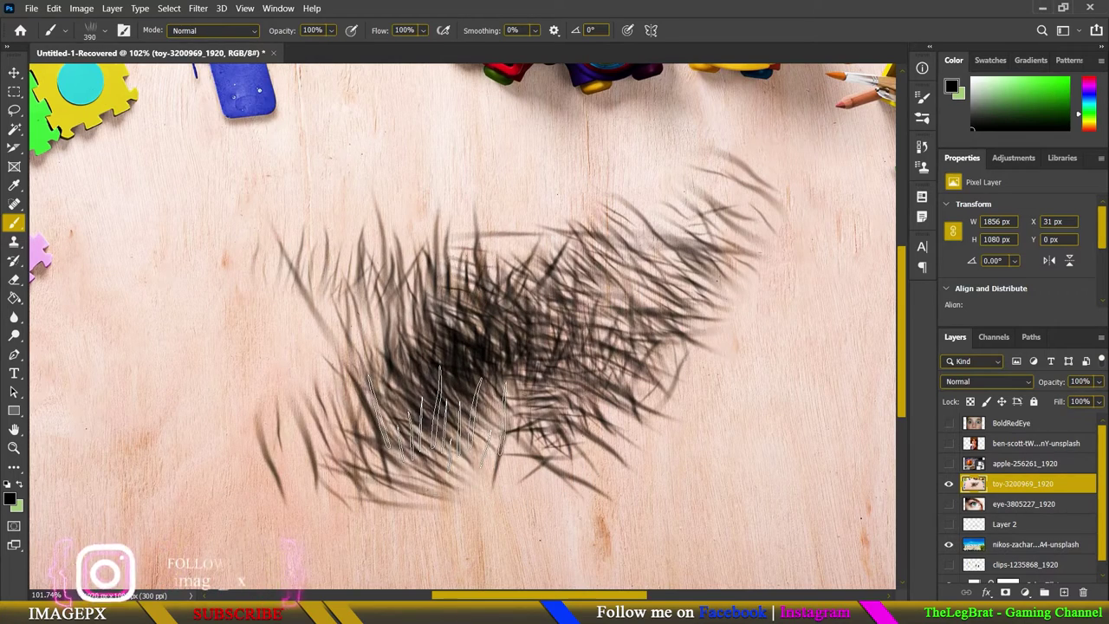
key(ctrl+z)
key(ctrl+z)
key(ctrl+z)
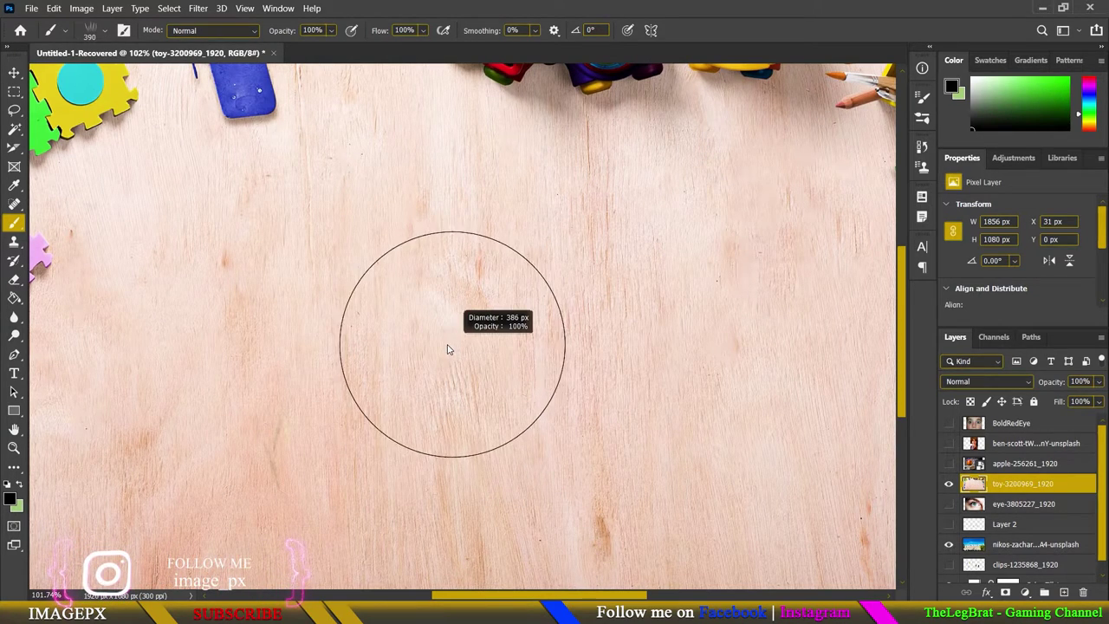
- Try a different grass preset with test strokes across the board, undoing each
key(ctrl+0)
click(104, 30)
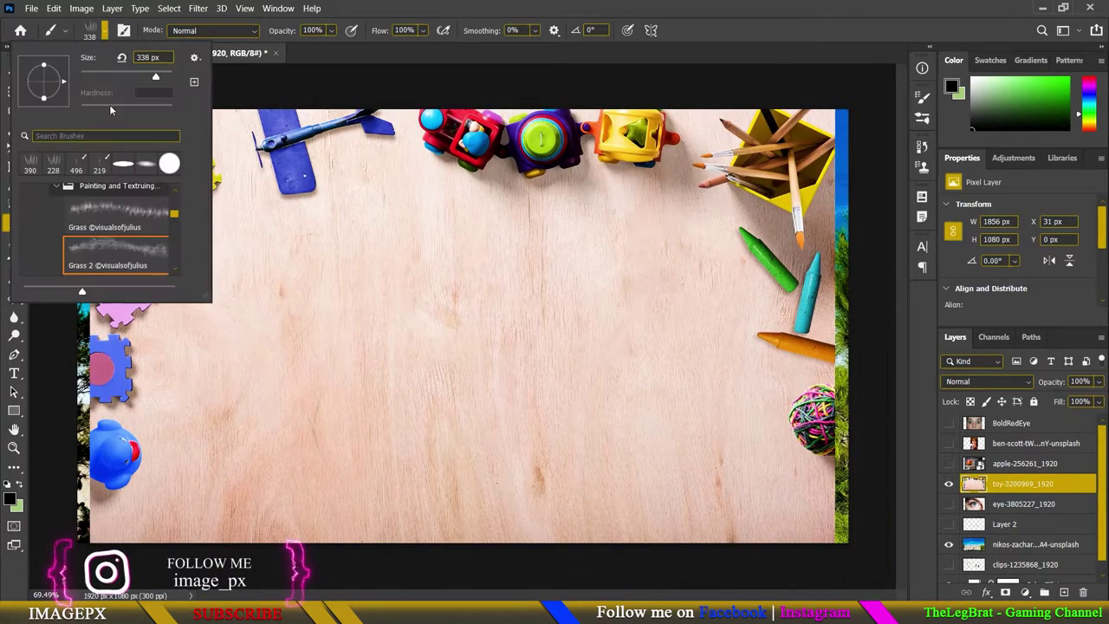
scroll(112, 226, down, 2)
click(117, 247)
mouse_move(377, 321)
mouse_down()
mouse_move(485, 338)
mouse_move(499, 363)
mouse_up()
key(ctrl+z)
scroll(404, 287, up, 2)
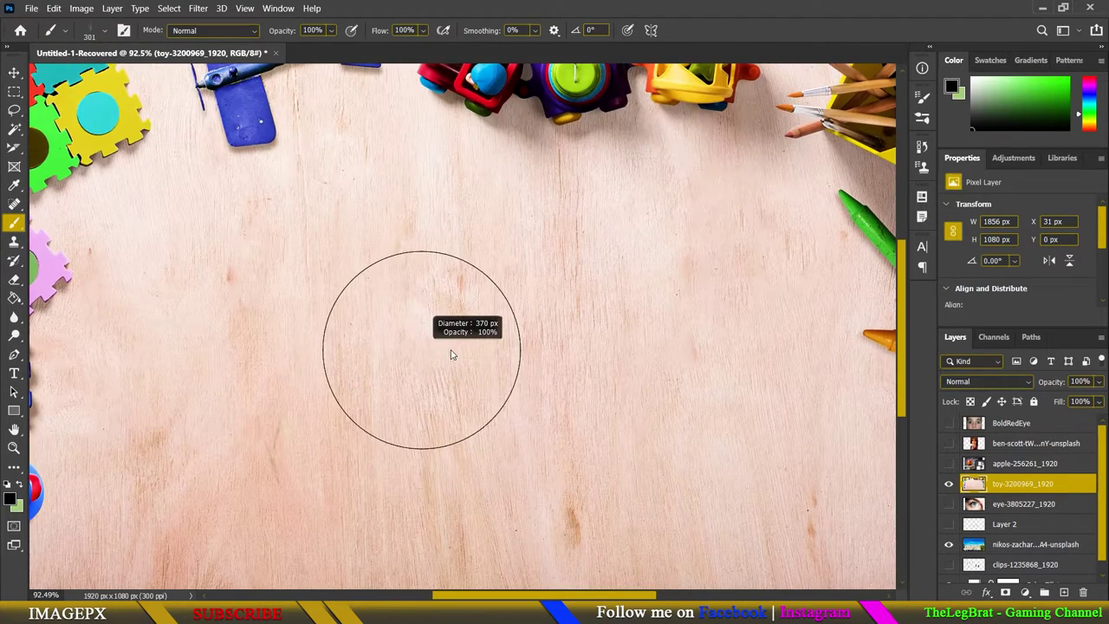
drag(286, 346, 563, 346)
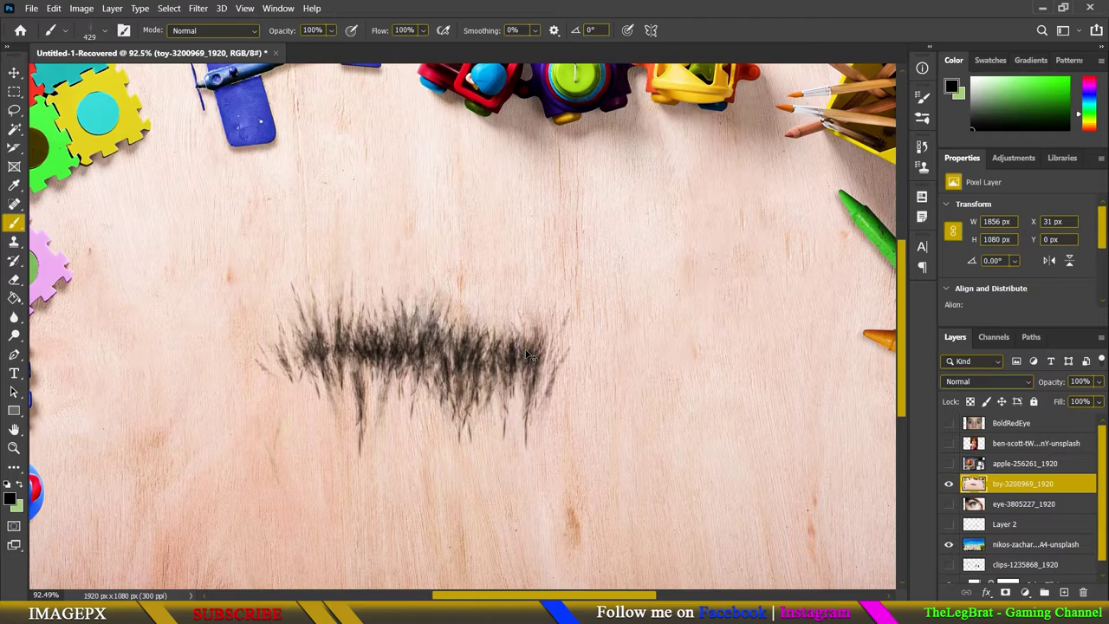
key(ctrl+z)
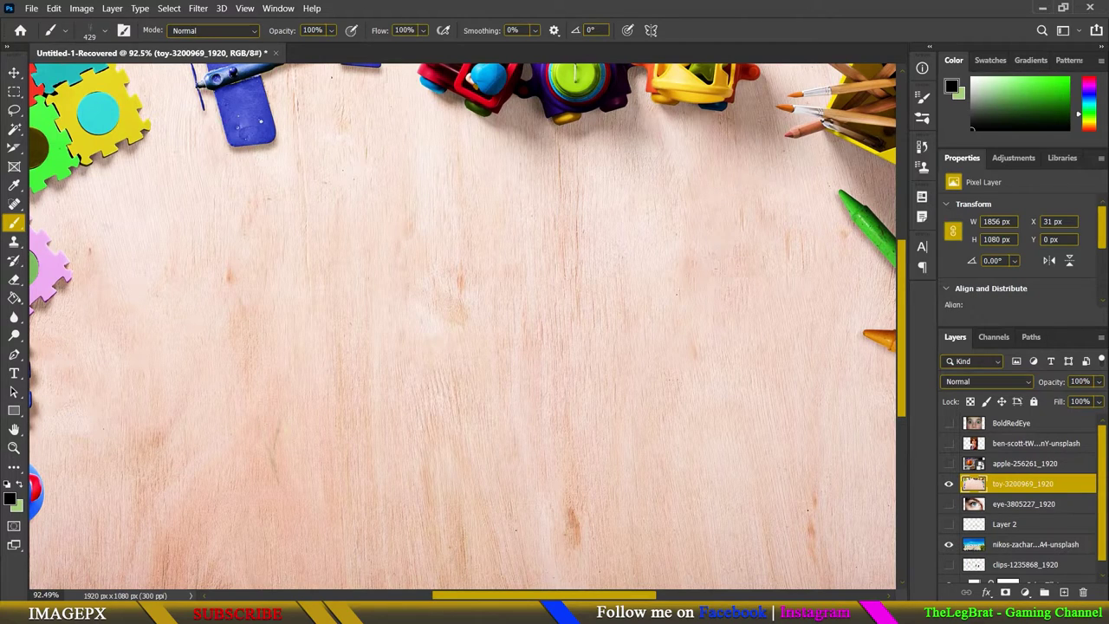
- Browse the brush presets and collapse the Grass, Hair and Fur set
click(105, 32)
scroll(100, 244, down, 1)
scroll(100, 244, down, 2)
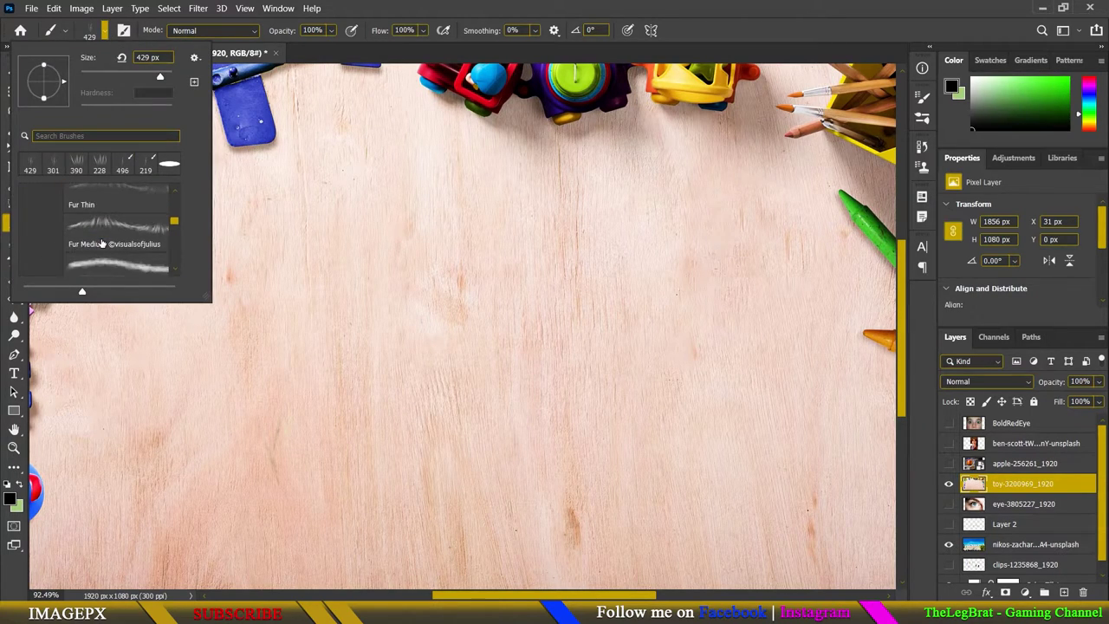
scroll(100, 244, down, 1)
scroll(100, 245, up, 1)
scroll(96, 242, up, 1)
scroll(91, 238, up, 2)
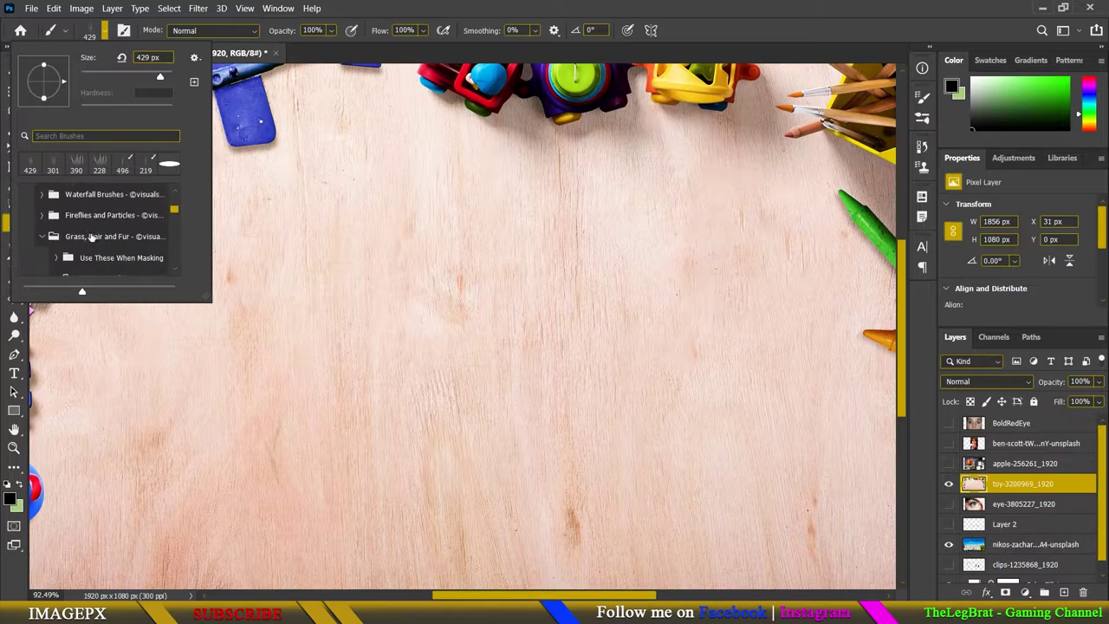
click(39, 235)
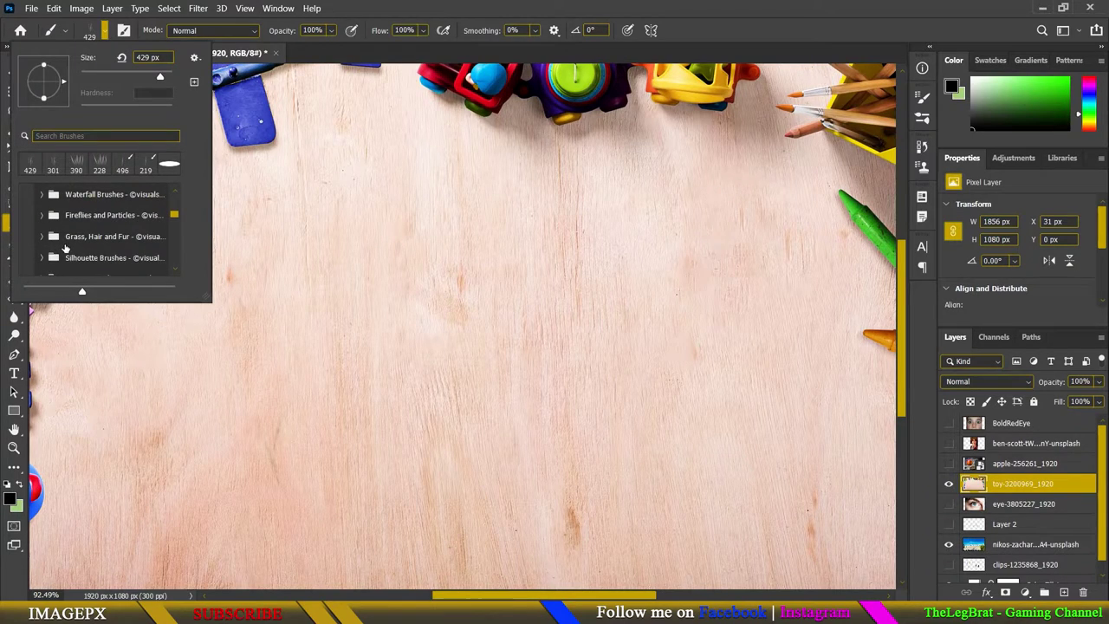
- Collapse Grass Photoshop Brushes 6 and expand the Milky Way Brushes set
scroll(70, 251, down, 1)
scroll(73, 257, down, 1)
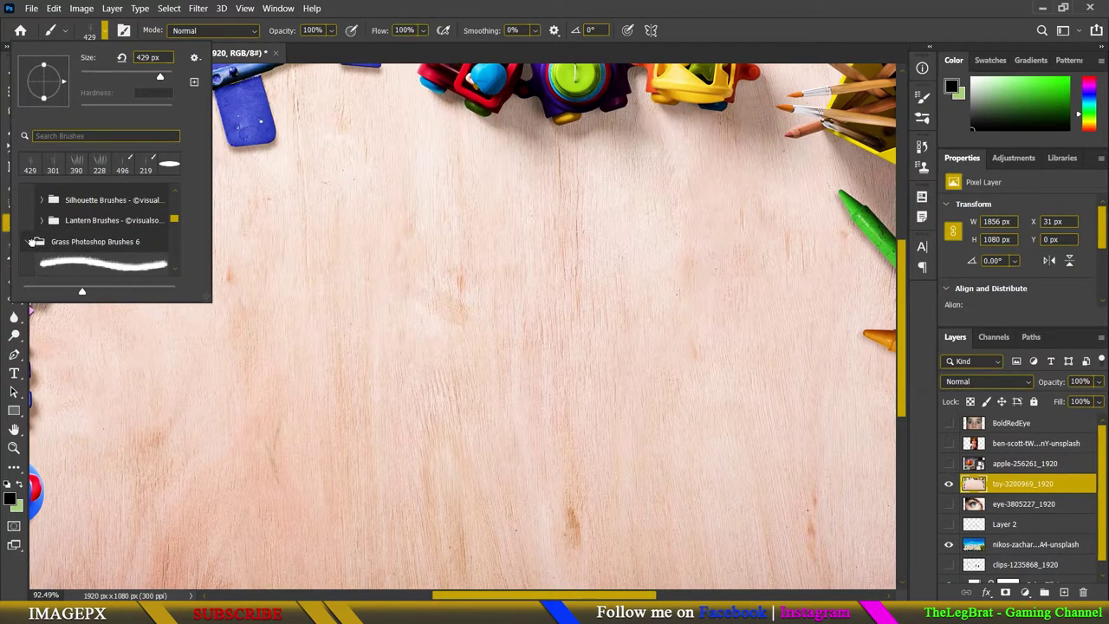
click(33, 242)
scroll(51, 261, up, 1)
scroll(51, 261, up, 1)
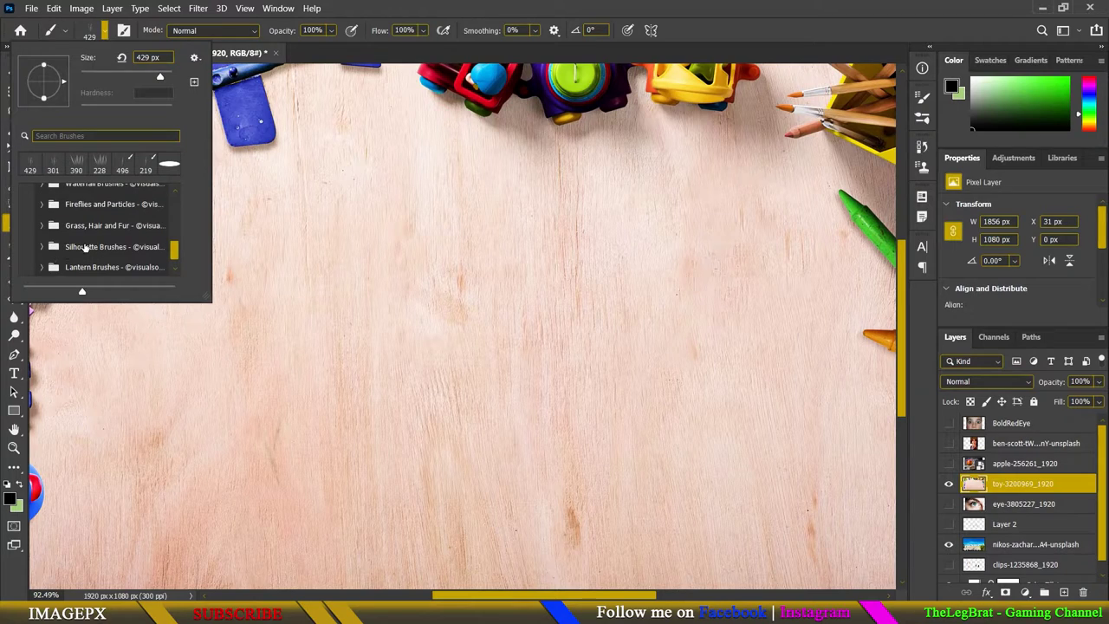
scroll(90, 247, up, 1)
scroll(76, 250, up, 1)
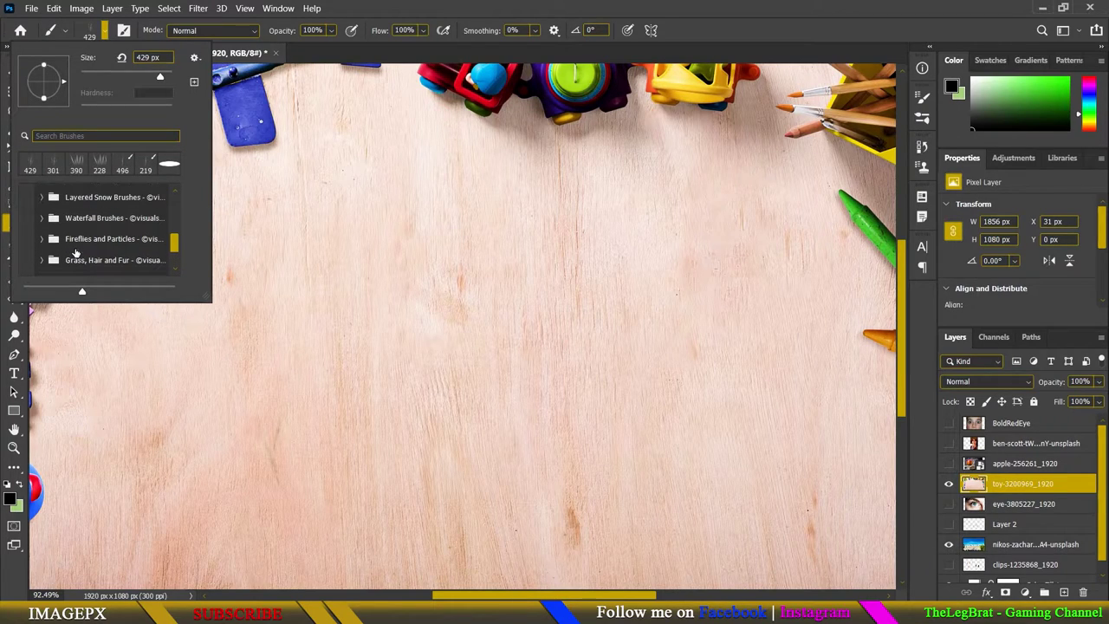
scroll(77, 244, up, 1)
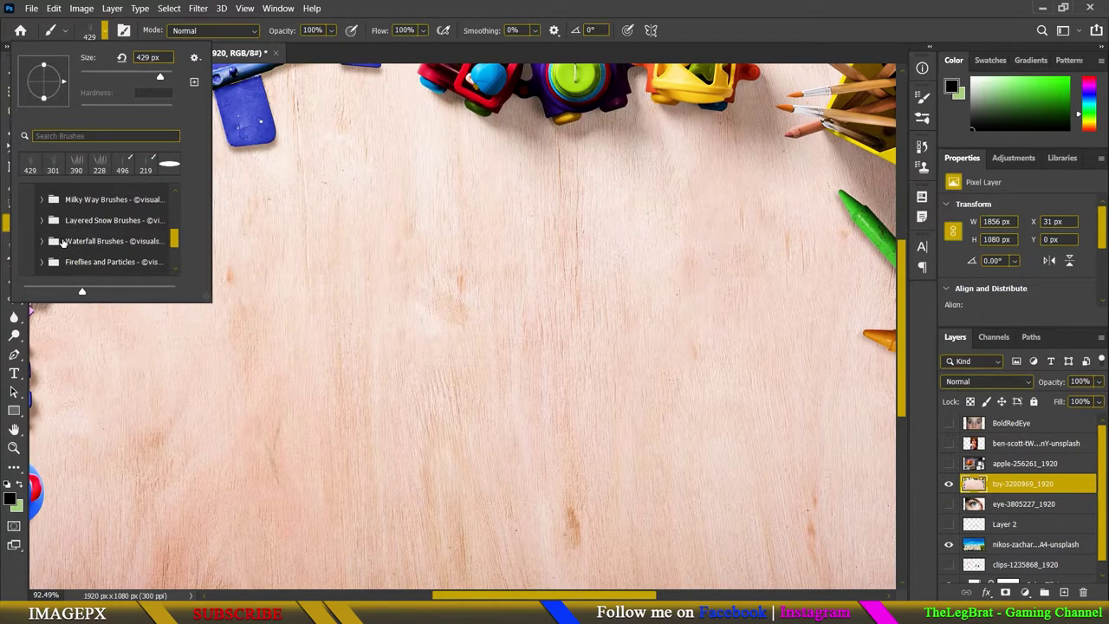
scroll(62, 242, up, 1)
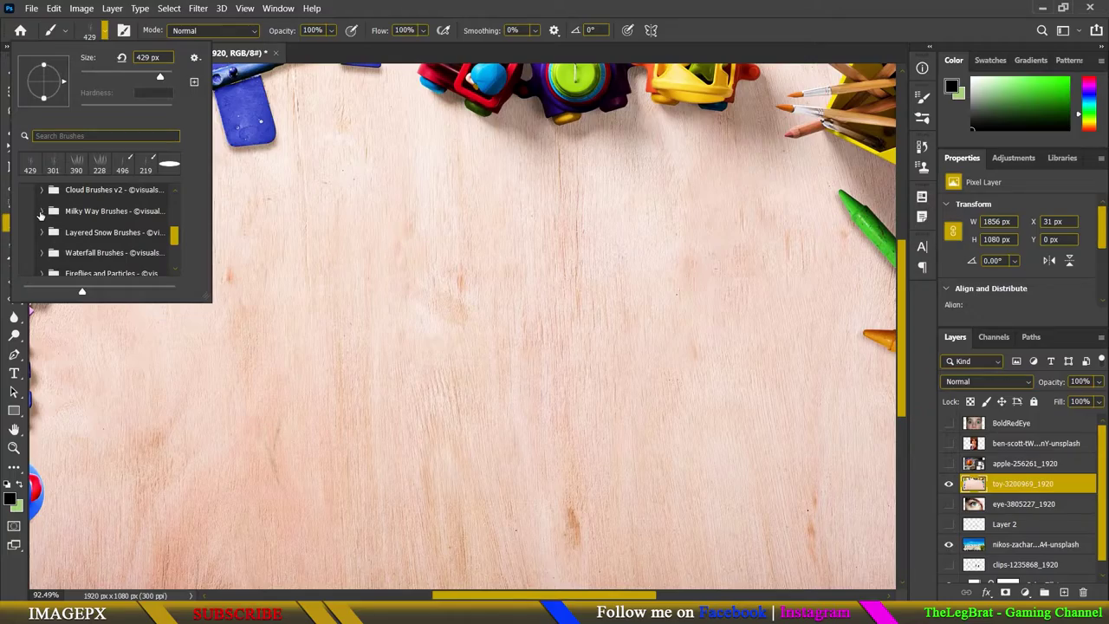
click(41, 212)
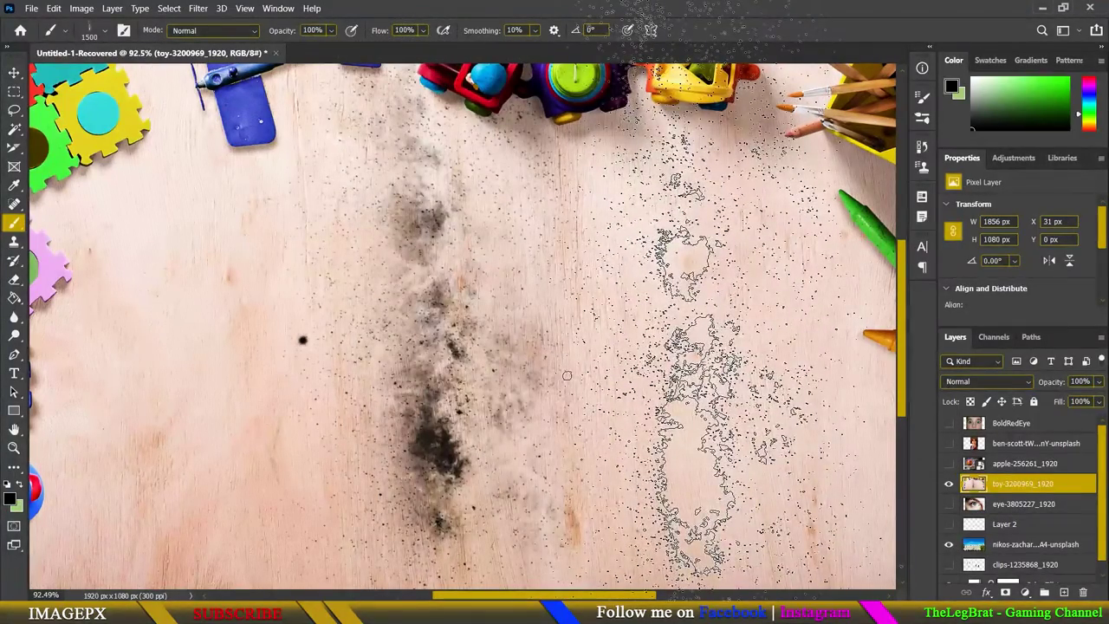
- Undo the speckled star-brush stamps, clear the selection, and show Brush Settings
key(ctrl+z)
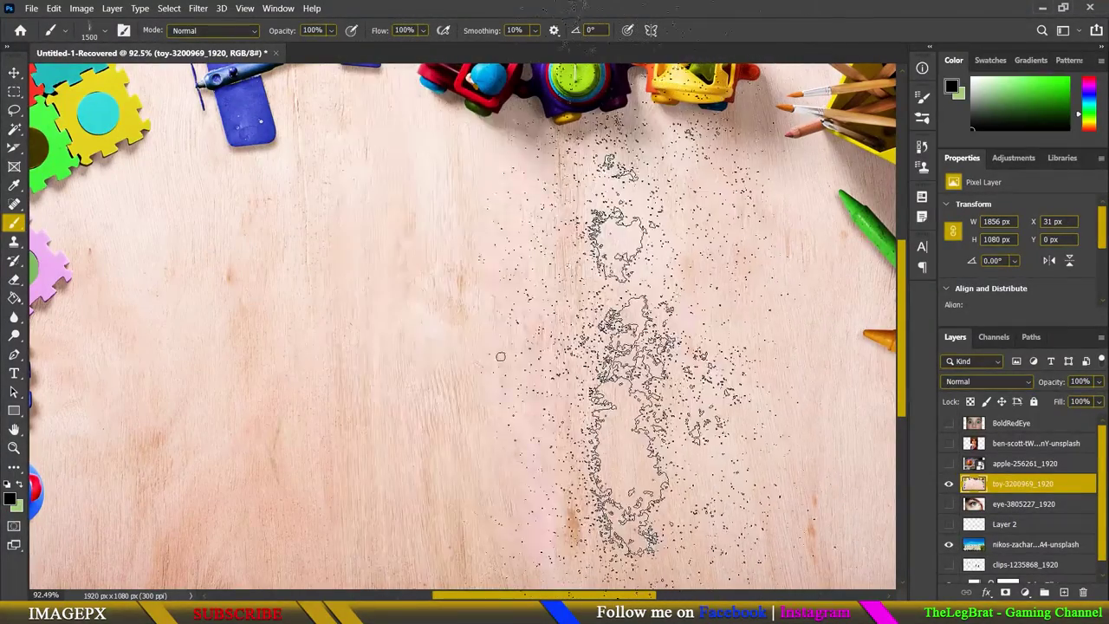
key(ctrl+d)
click(369, 342)
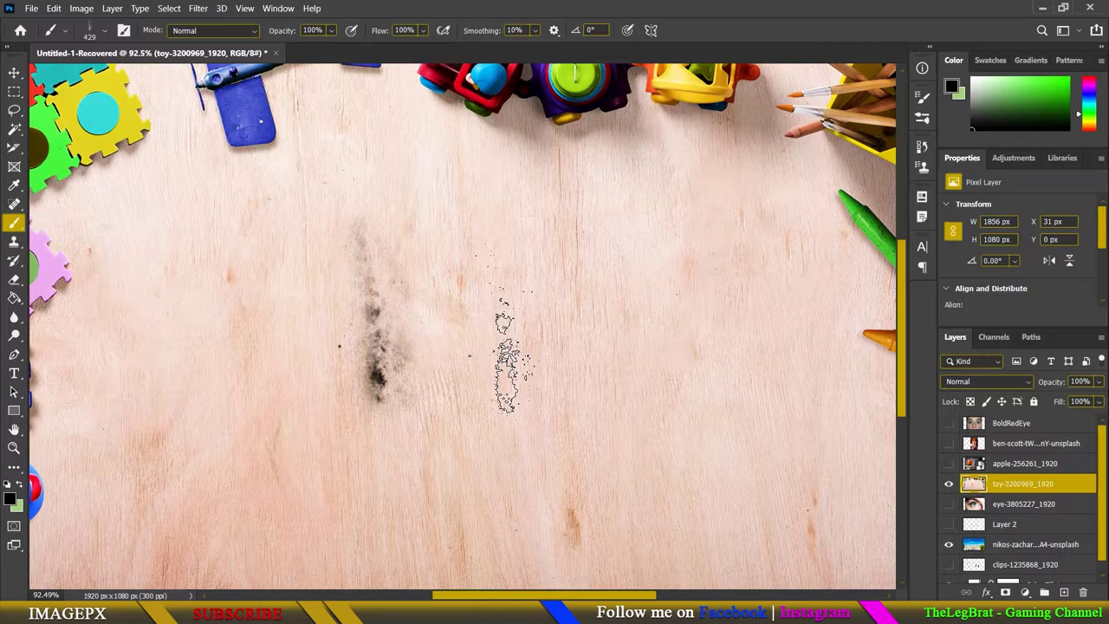
key(ctrl+z)
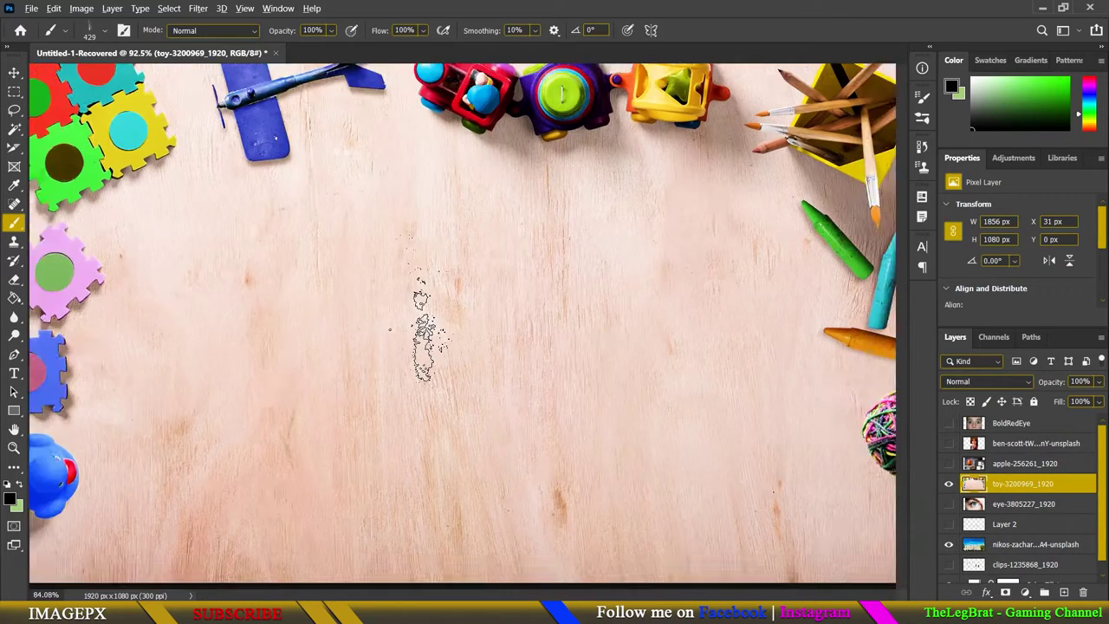
scroll(347, 286, down, 3)
scroll(344, 289, up, 1)
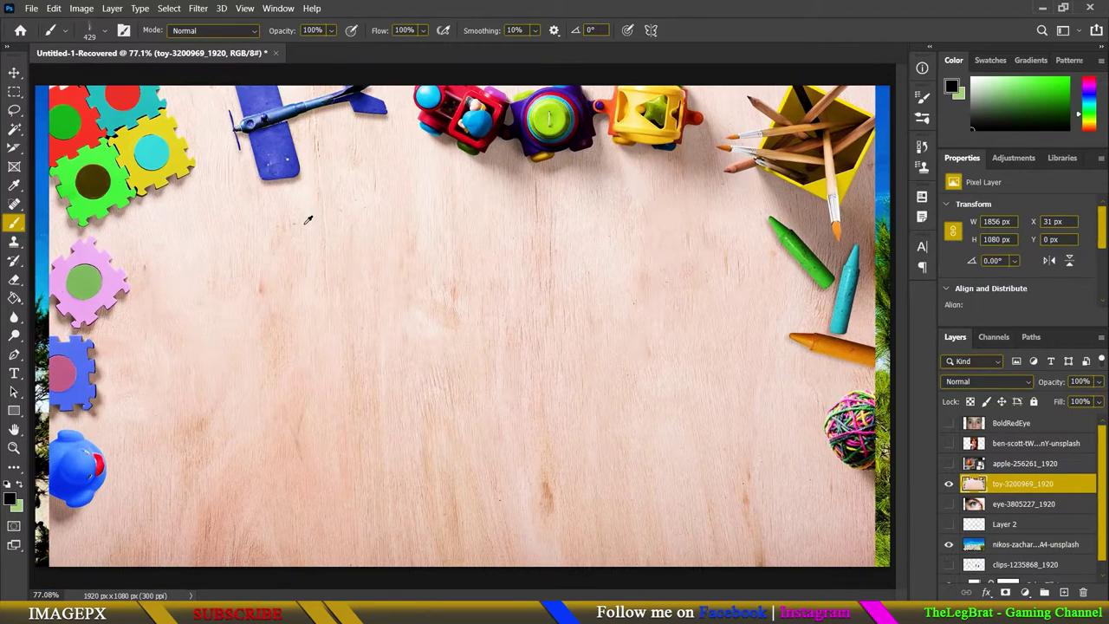
click(129, 36)
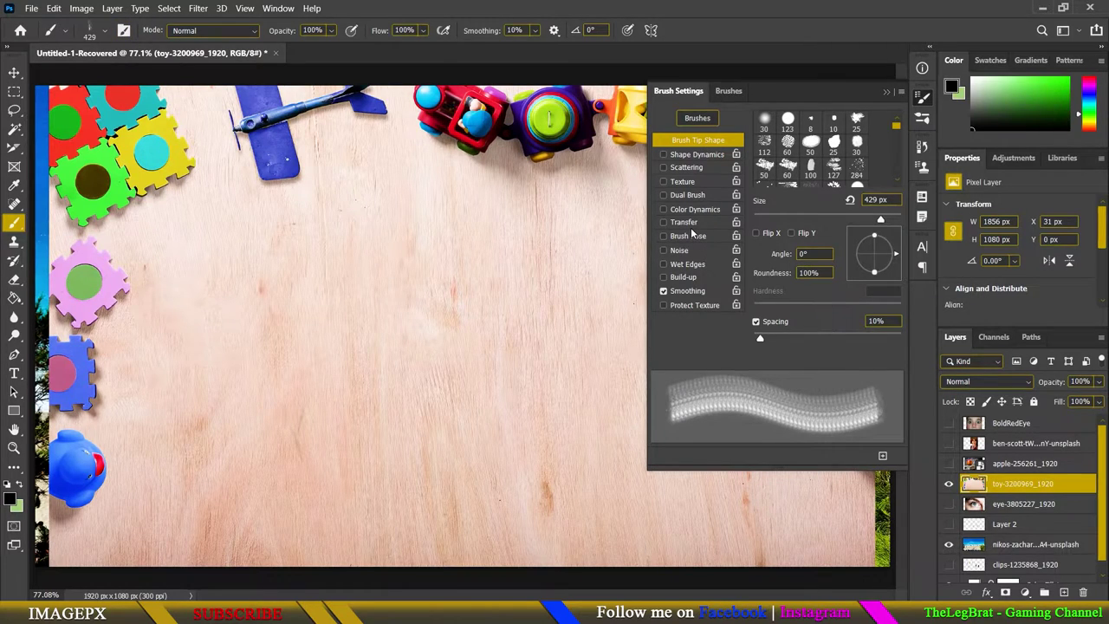
- Enable Shape Dynamics (31% size jitter, 0% minimum diameter, 26% angle jitter) and Texture
click(672, 156)
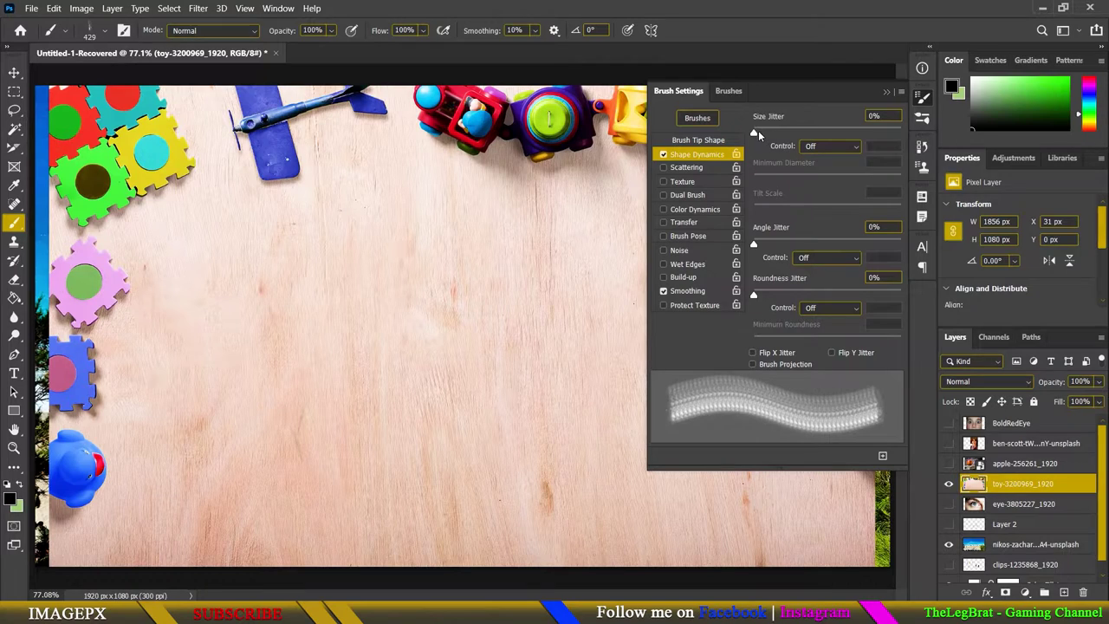
drag(754, 132, 923, 146)
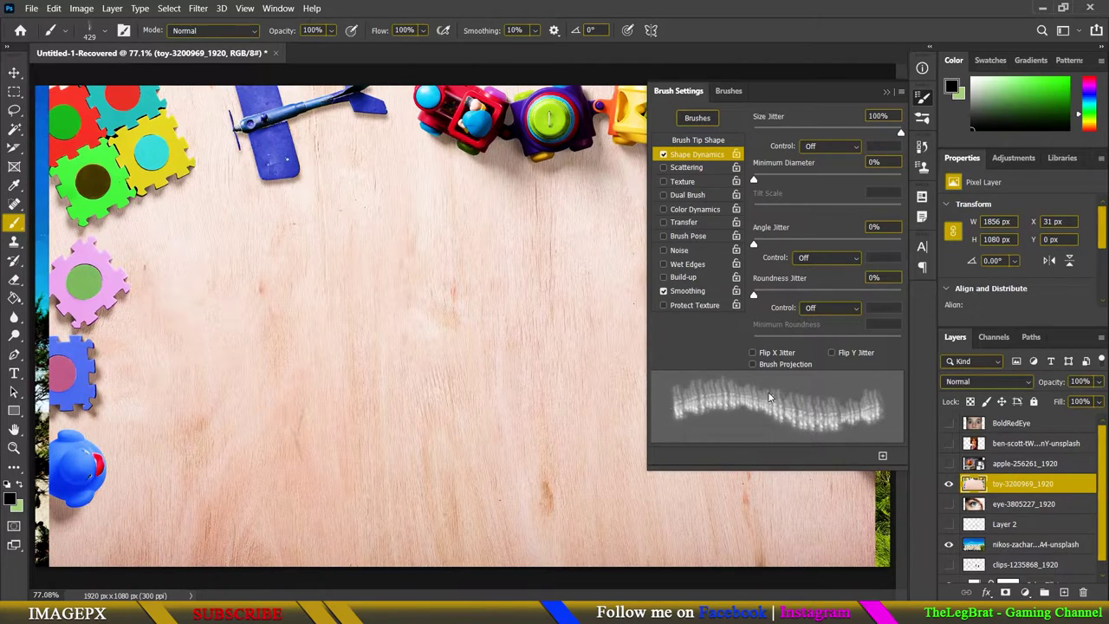
drag(894, 140, 798, 143)
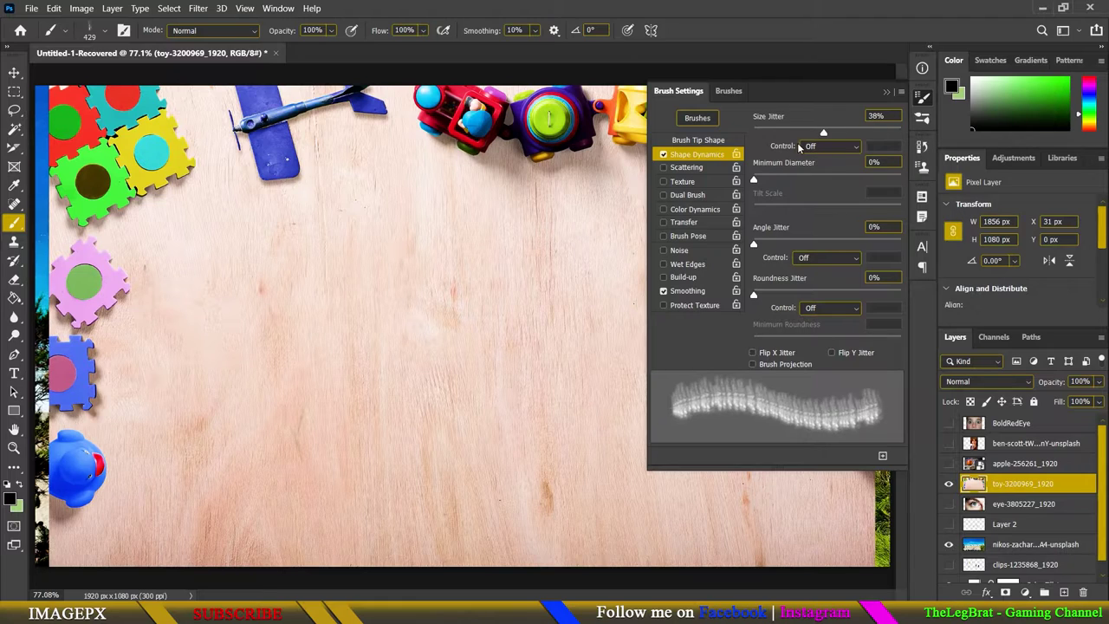
drag(758, 182, 919, 185)
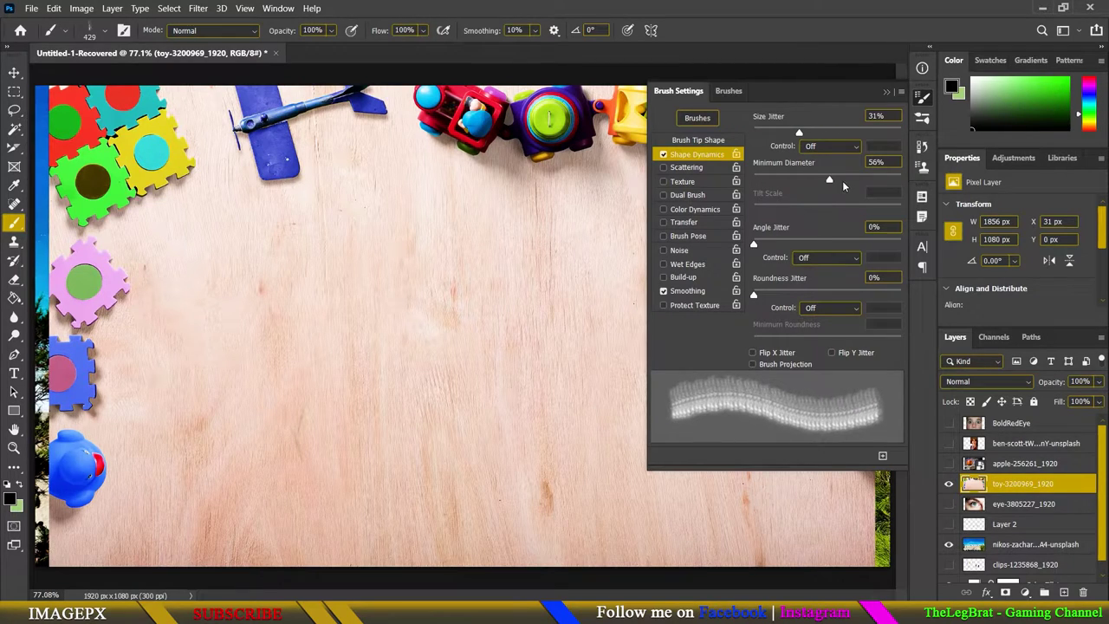
drag(795, 186, 750, 194)
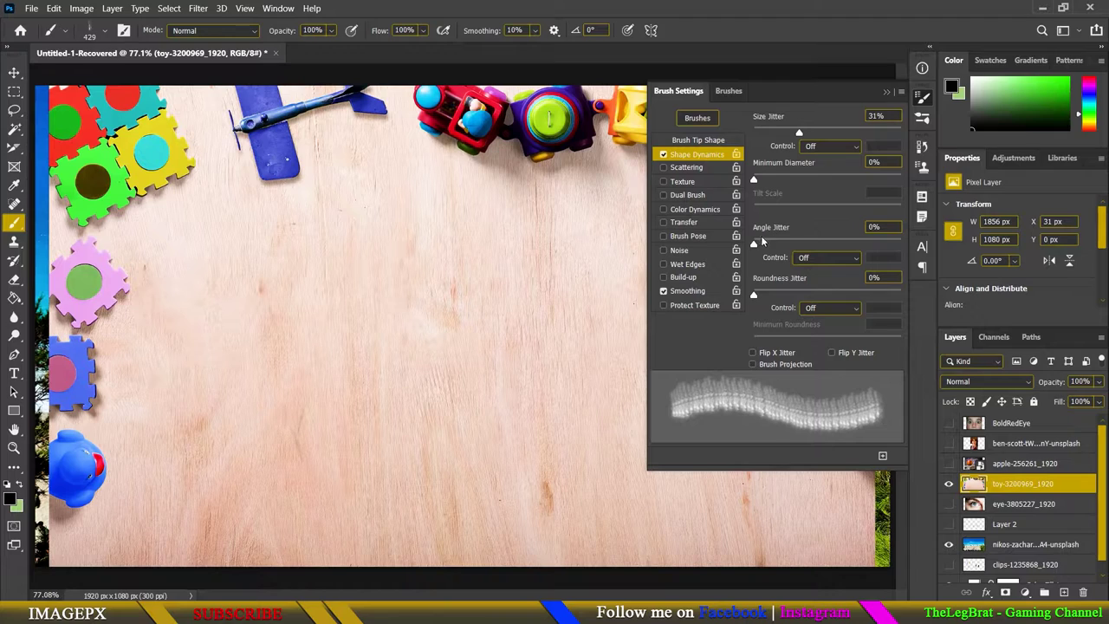
mouse_move(754, 244)
mouse_down()
mouse_move(791, 246)
mouse_move(737, 249)
mouse_up()
click(684, 181)
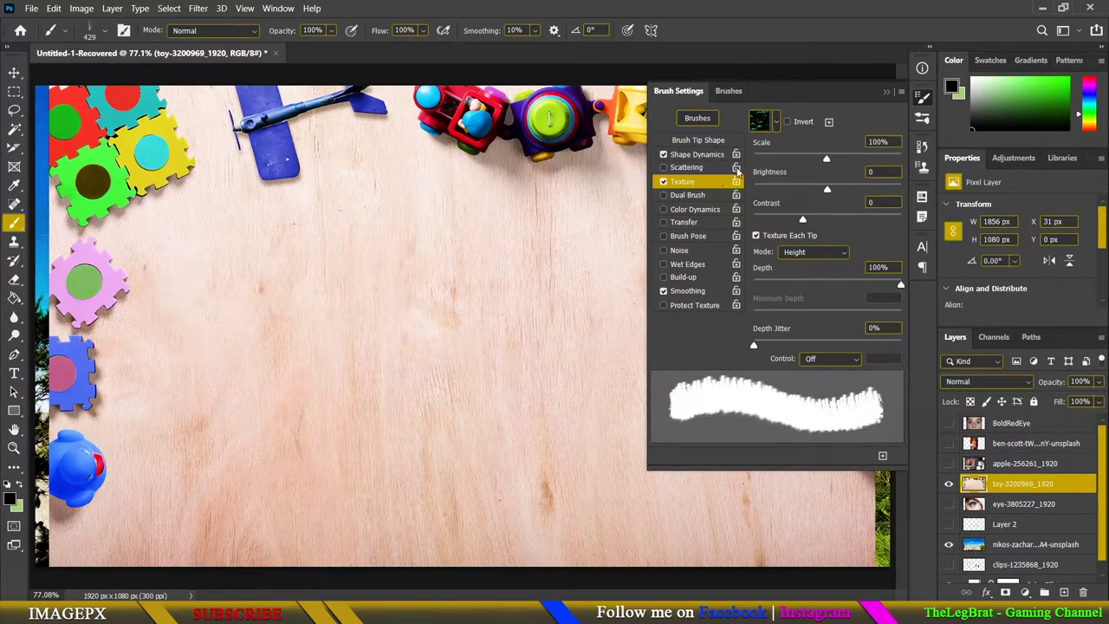
- Turn Texture off and try Dual Brush, Color Dynamics, Transfer and Brush Pose, leaving them off
click(664, 182)
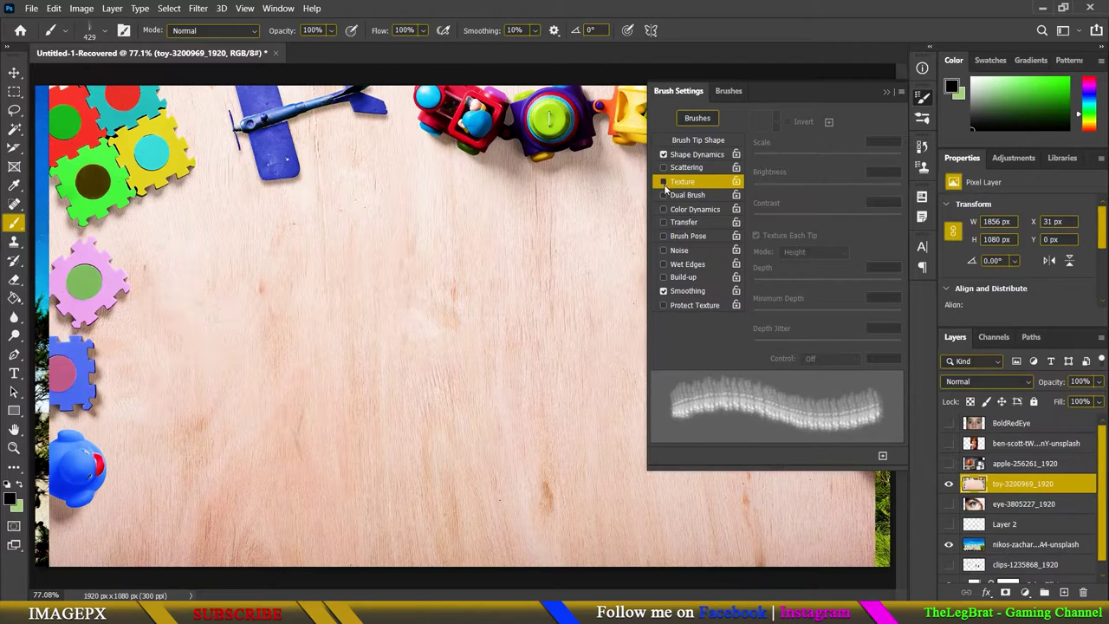
click(684, 196)
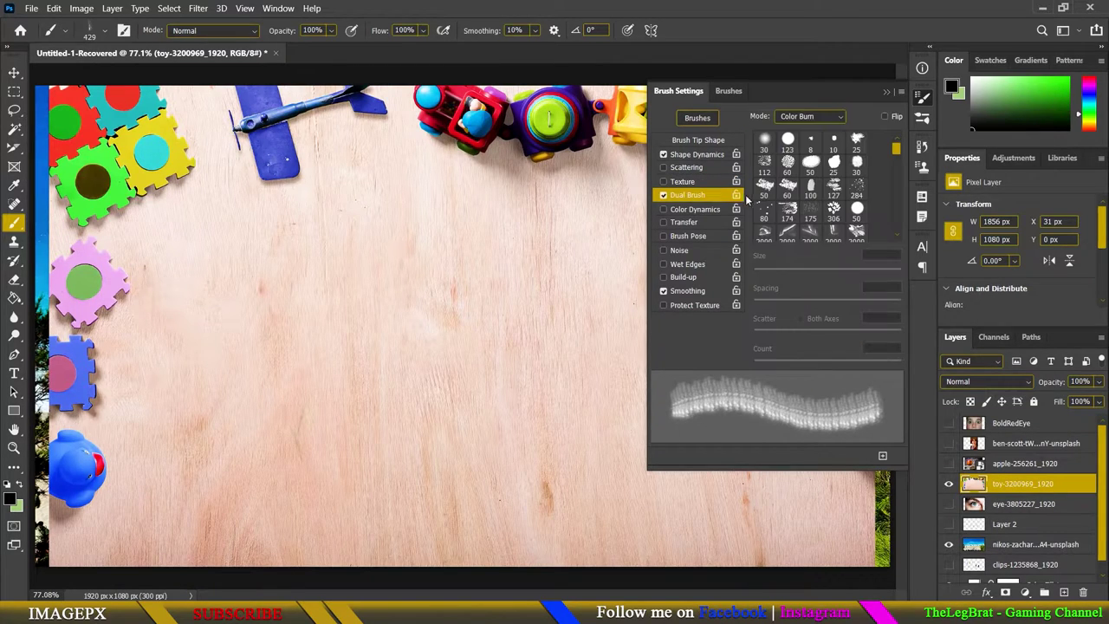
click(664, 195)
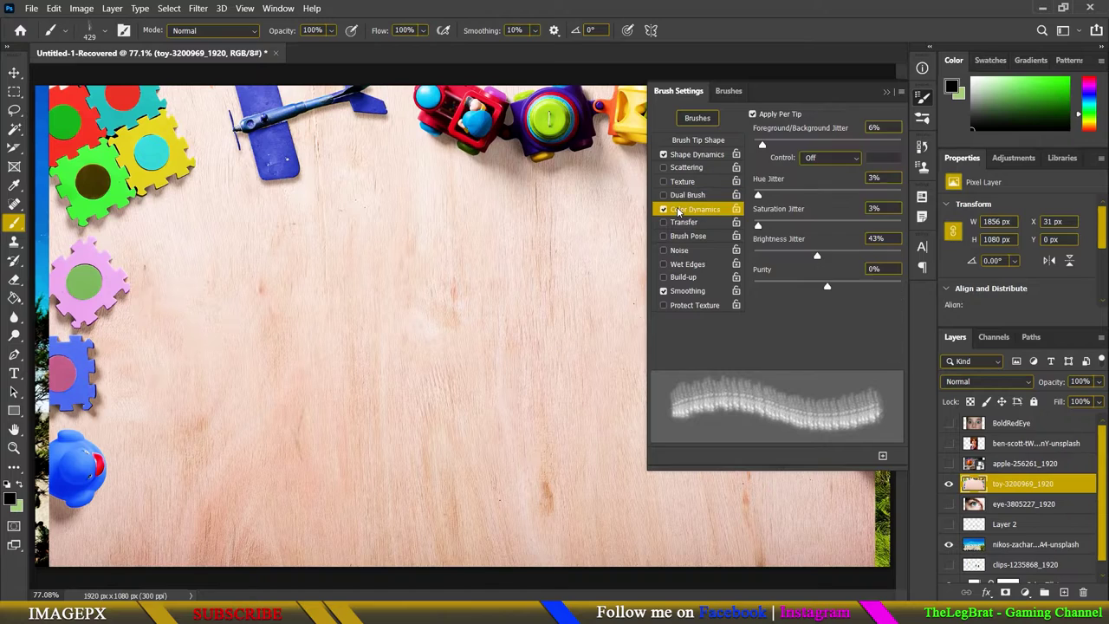
click(664, 208)
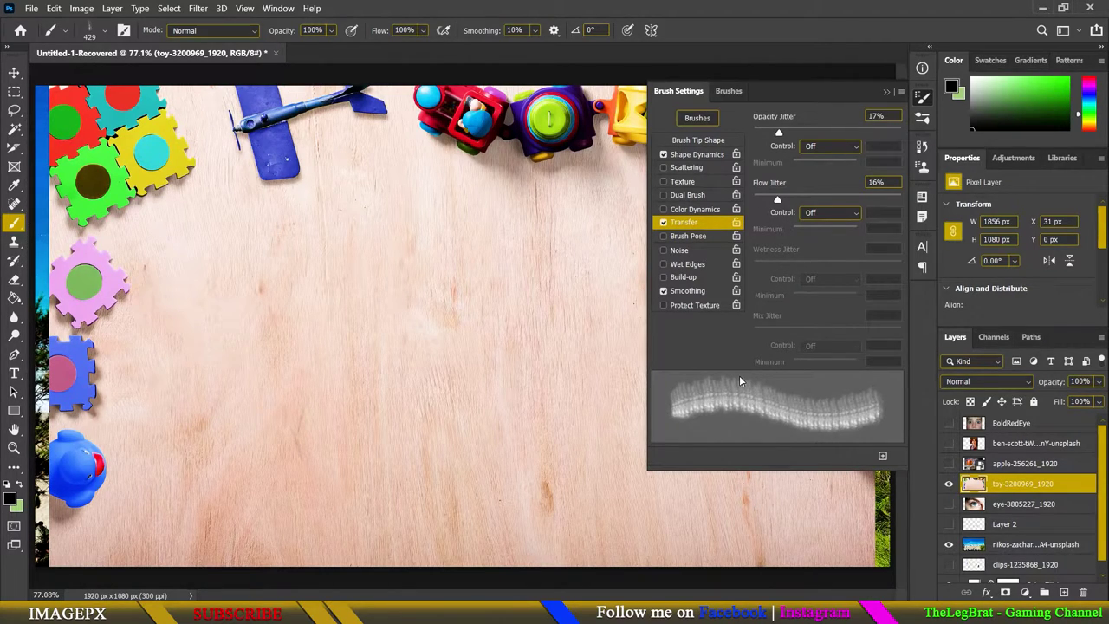
click(665, 224)
click(686, 237)
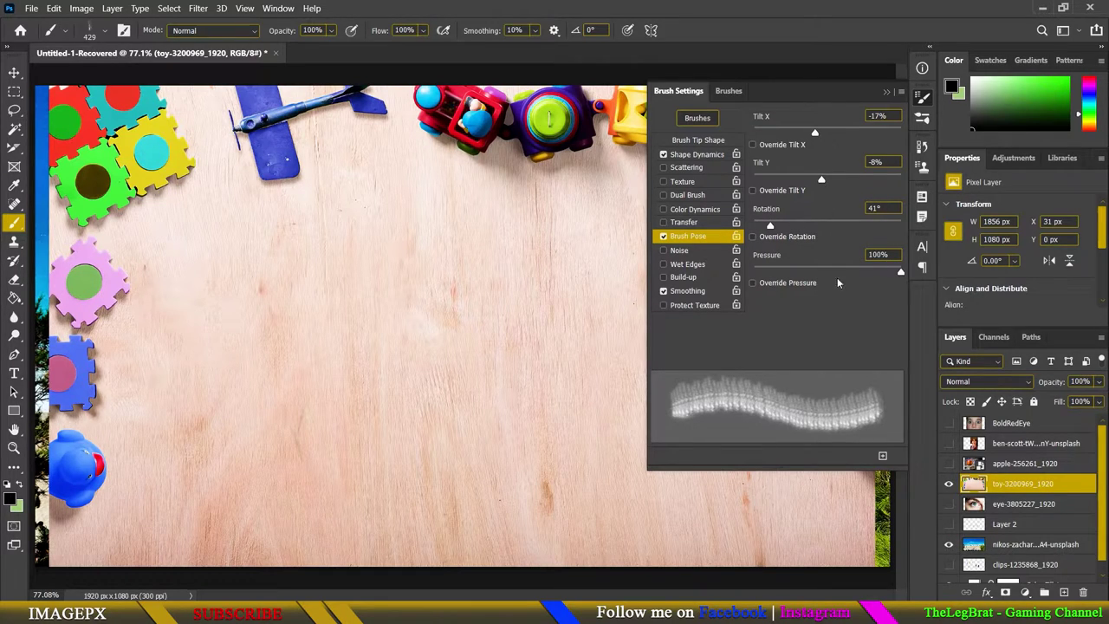
click(665, 237)
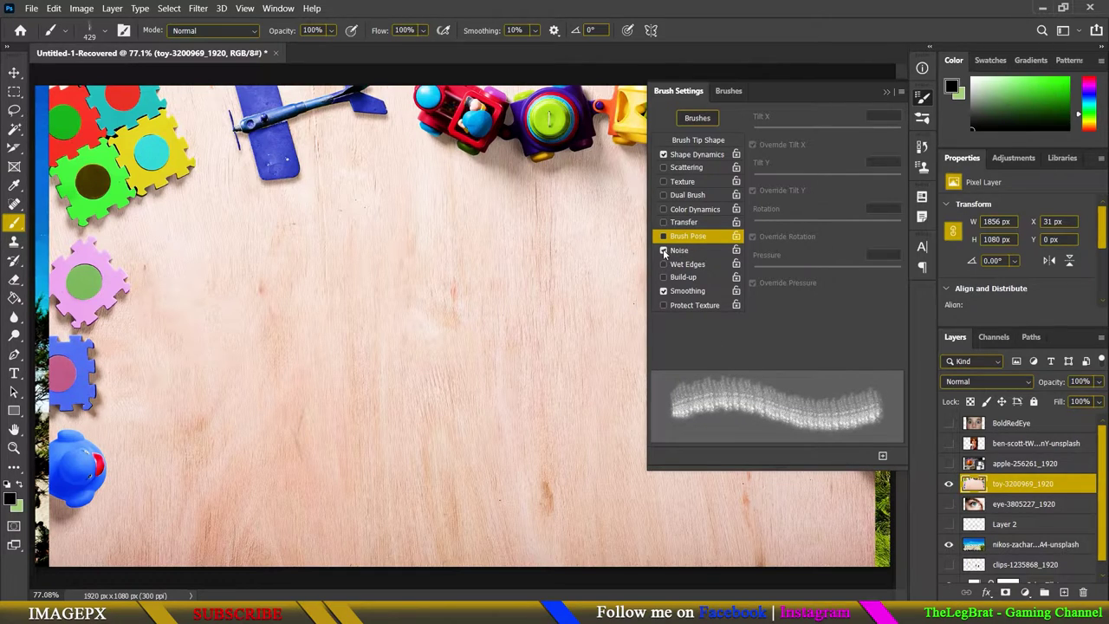
- Toggle Wet Edges on and off, disable Smoothing, and show the brush folder list
click(684, 267)
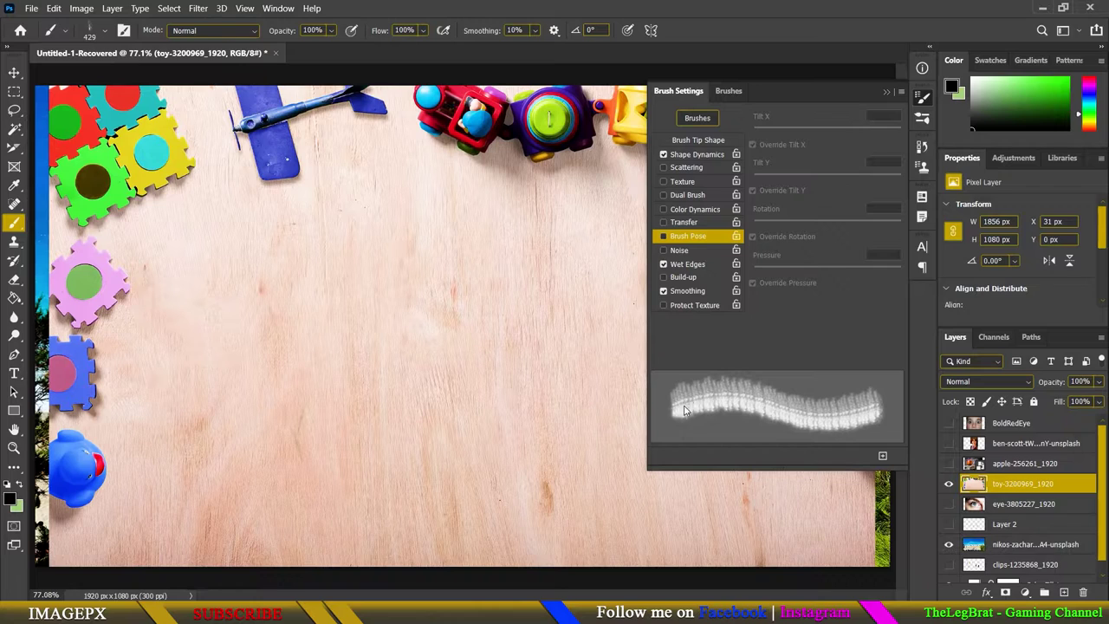
click(665, 265)
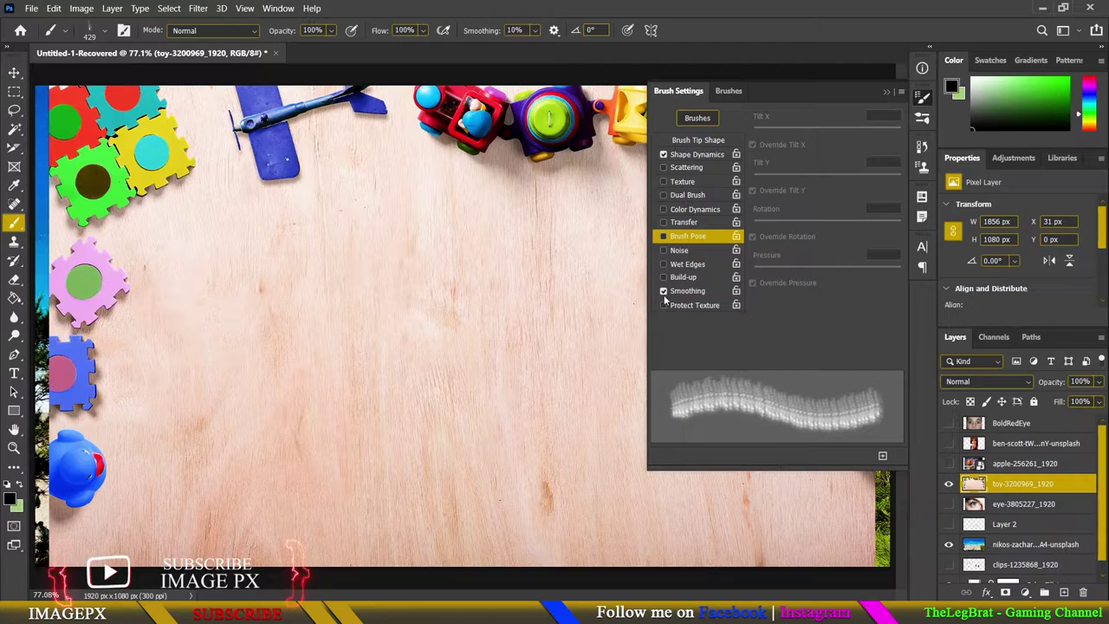
click(664, 291)
click(736, 92)
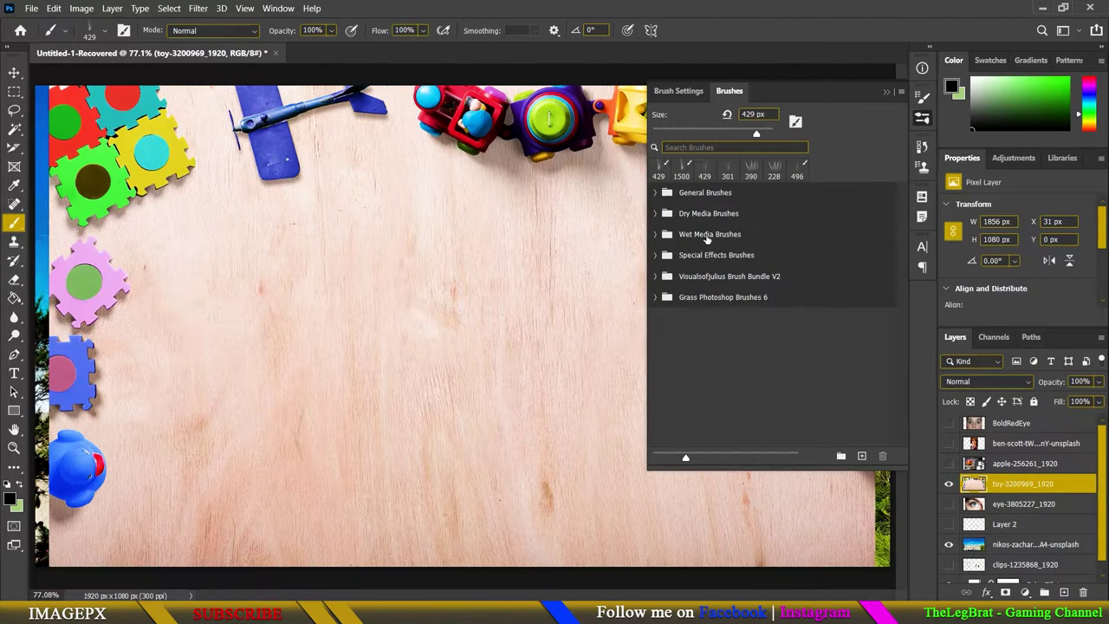
- Close the brush panels and select the 429 px Hard Round tip from General Brushes
click(886, 90)
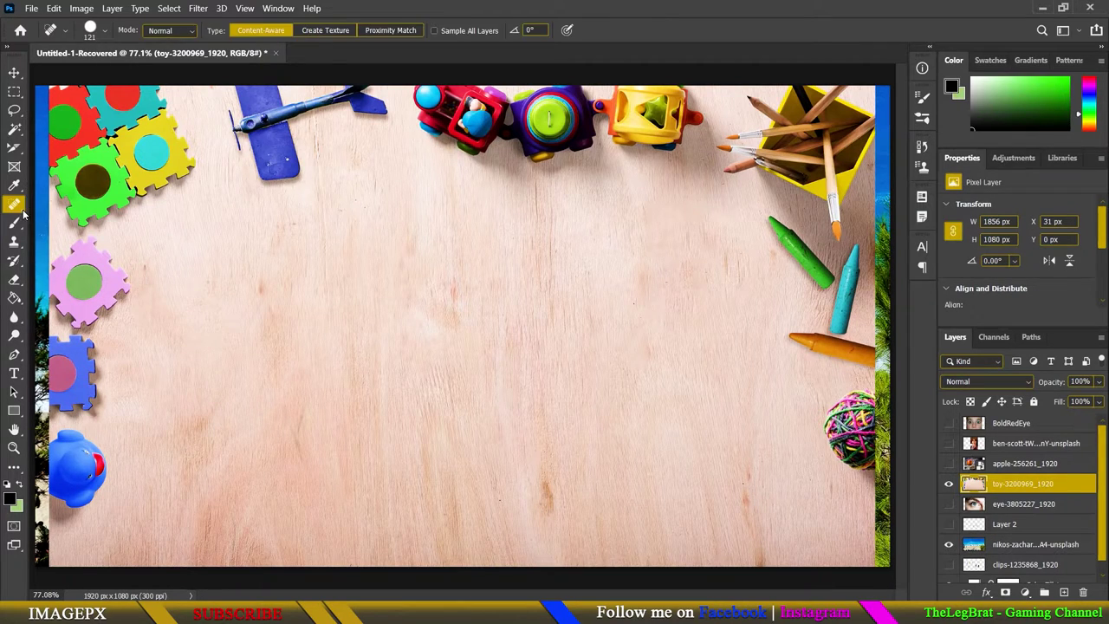
click(104, 31)
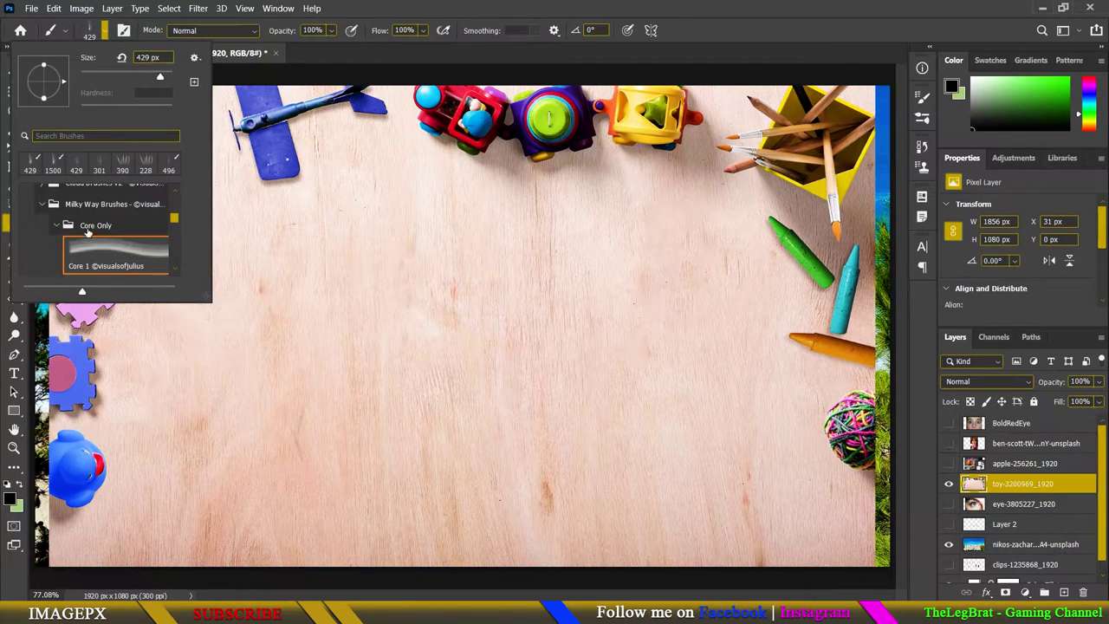
scroll(68, 242, up, 1)
click(40, 227)
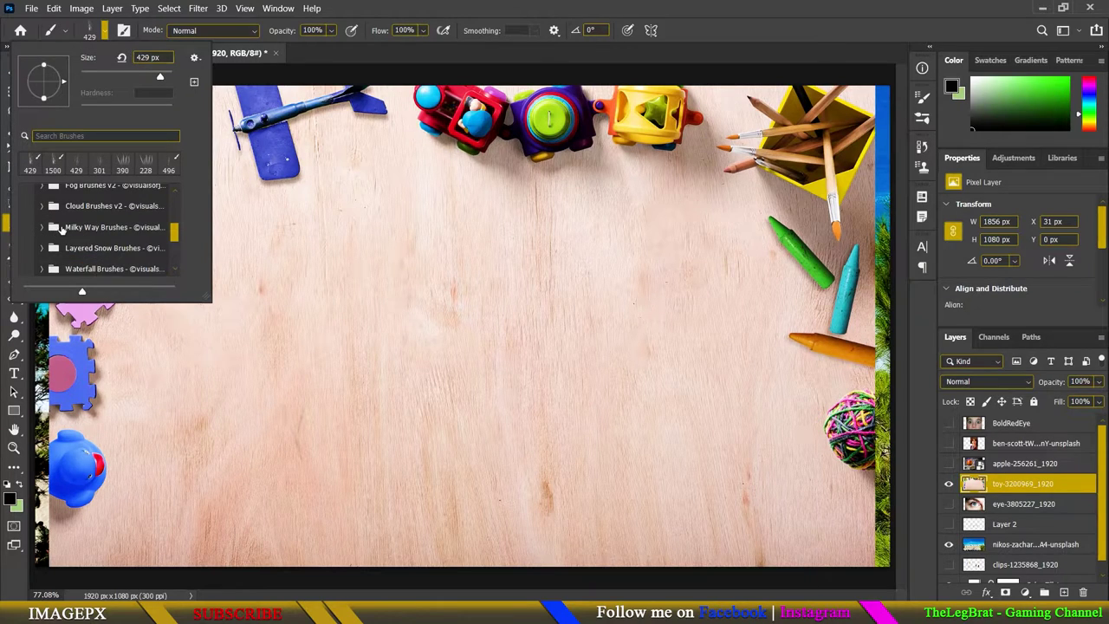
scroll(61, 227, up, 3)
scroll(66, 221, up, 3)
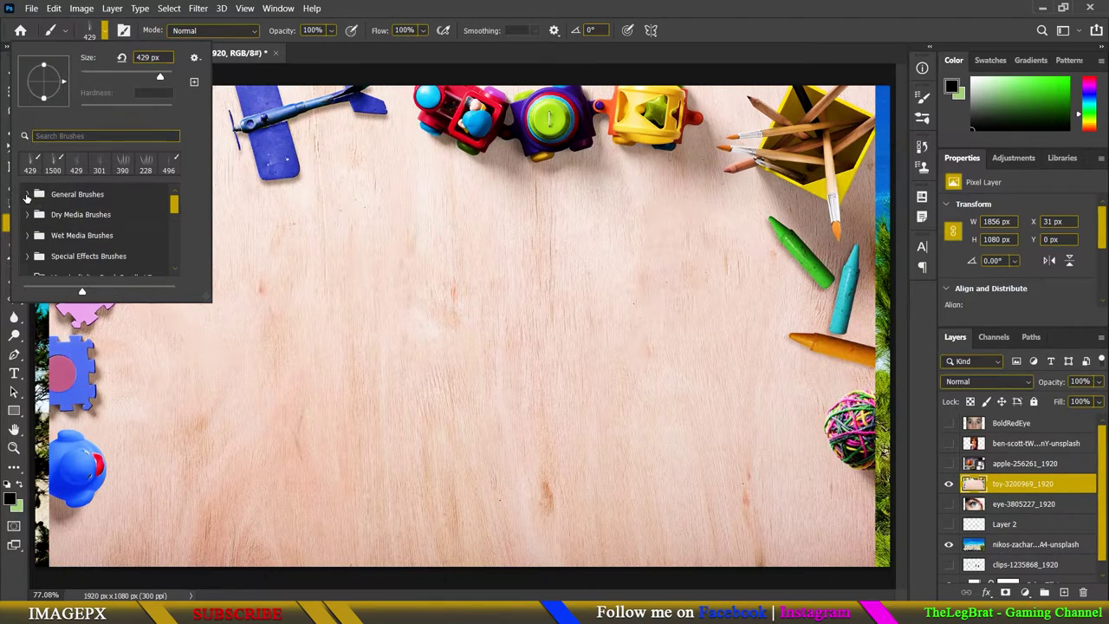
click(27, 194)
click(55, 256)
key(Return)
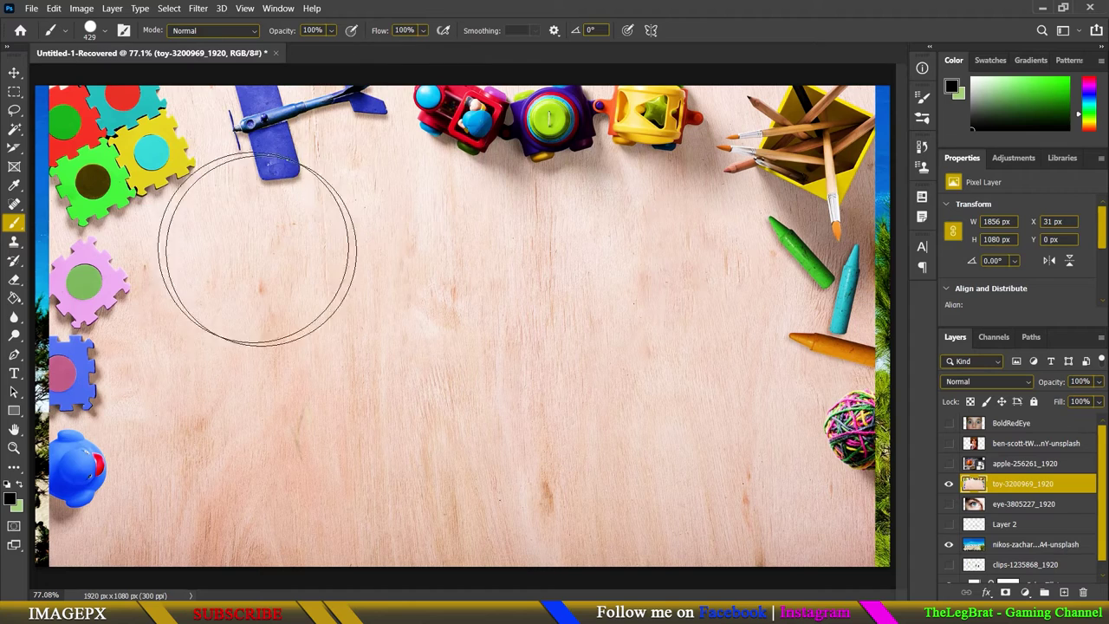
- Shrink the brush to 165 px, then test and undo a black dab and straight line
alt+right_click(329, 317)
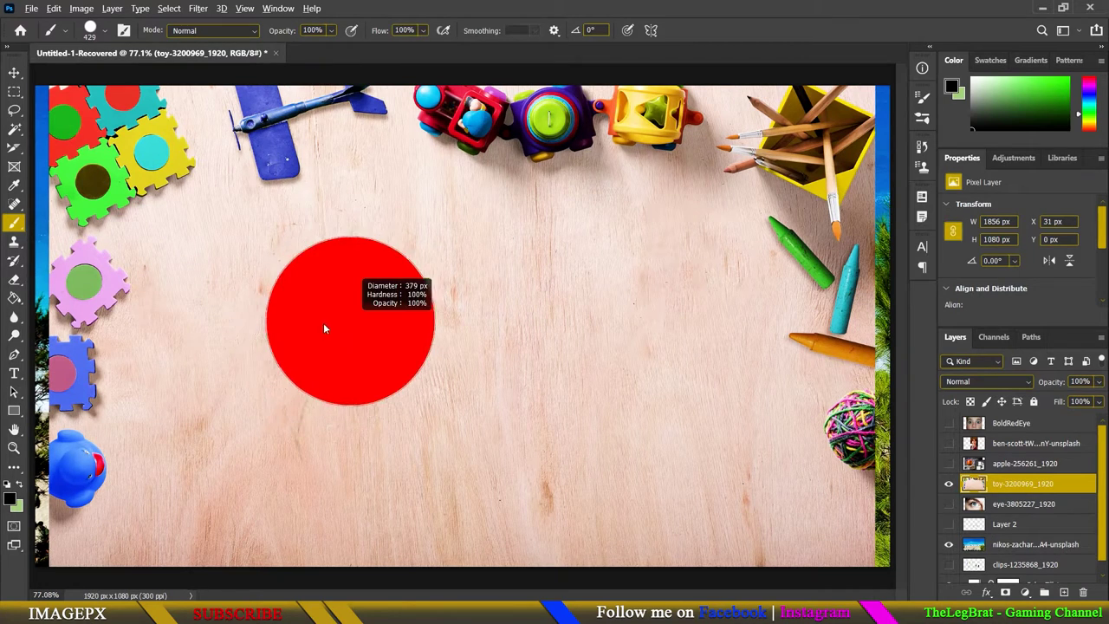
click(255, 336)
shift+click(707, 319)
shift+click(343, 477)
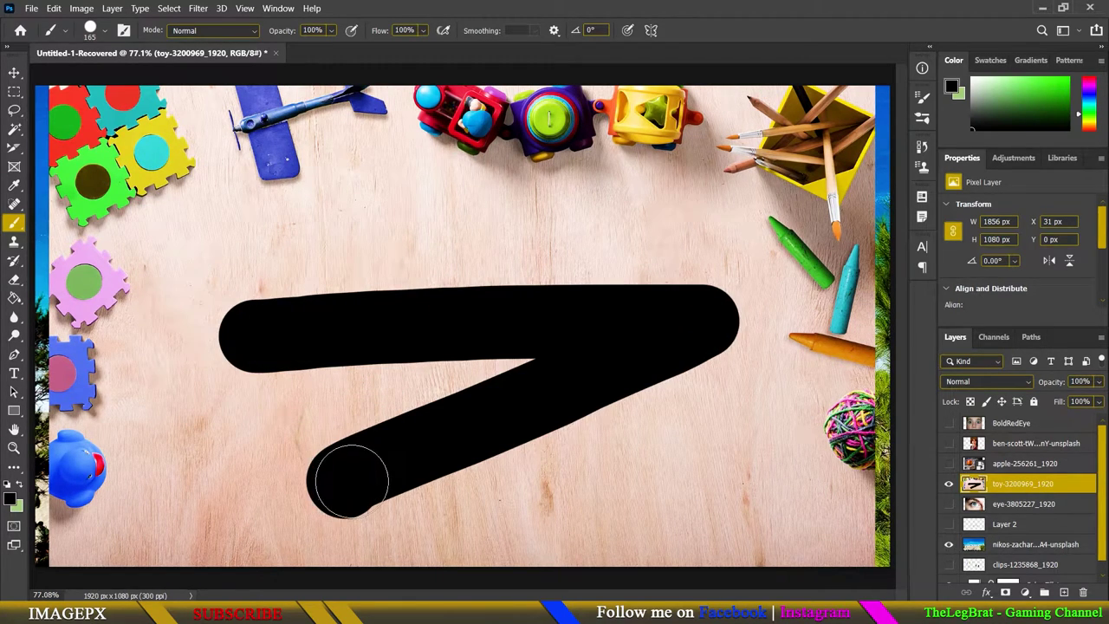
key(ctrl+z)
key(ctrl+z)
key(ctrl+z)
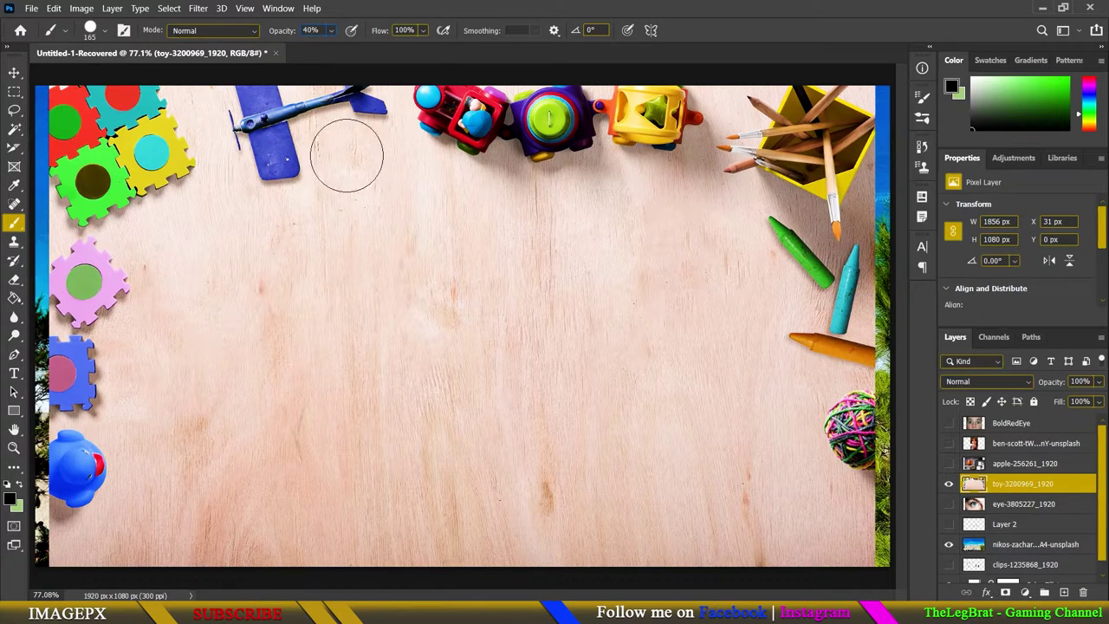
- Paint translucent 40%-opacity test strokes showing overlap buildup, then undo them
click(195, 309)
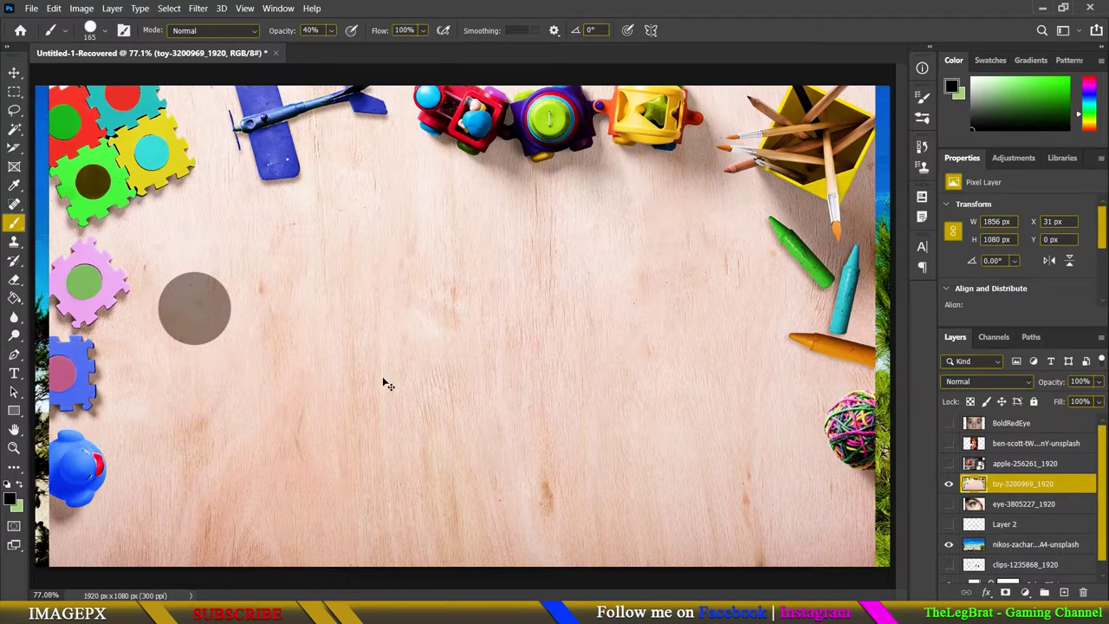
key(ctrl+z)
right_click(271, 338)
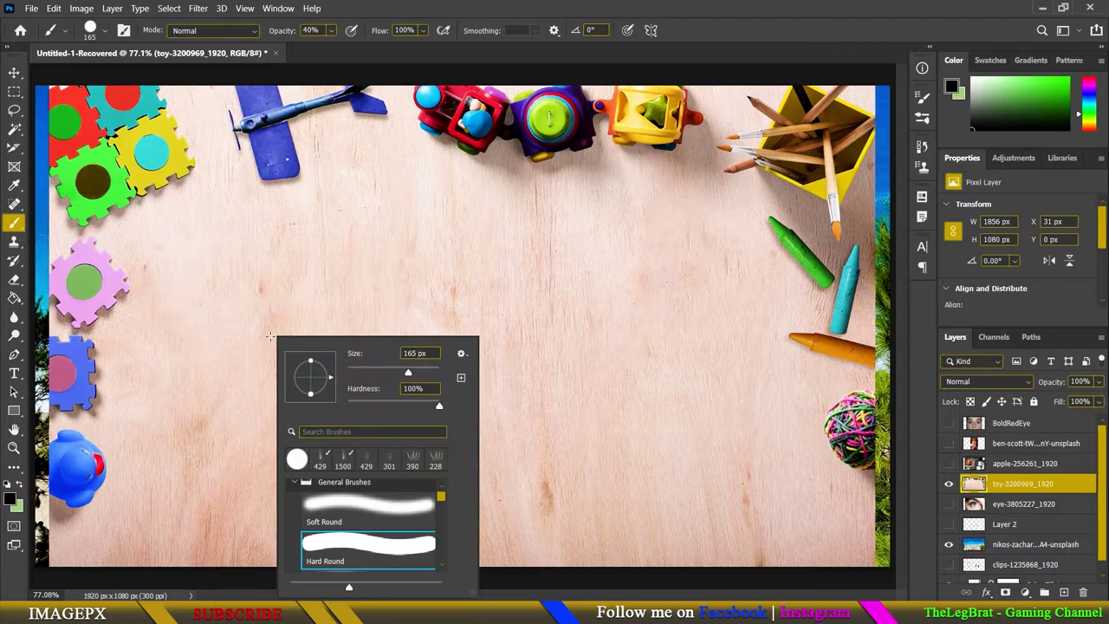
click(264, 300)
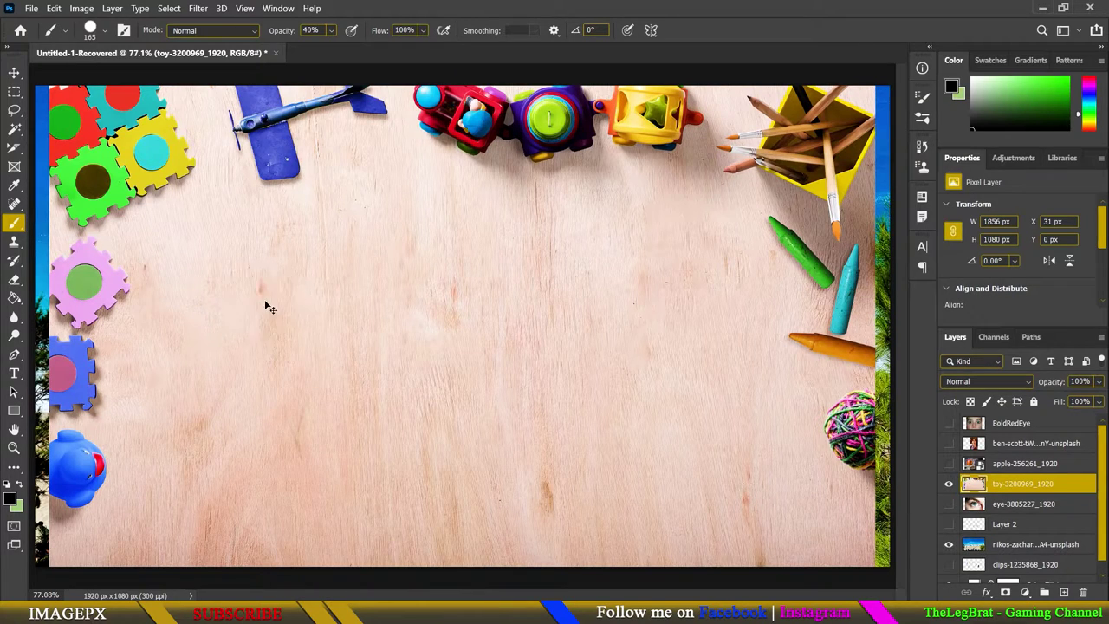
mouse_move(266, 307)
mouse_down()
mouse_move(759, 268)
mouse_move(399, 420)
mouse_move(276, 500)
mouse_move(360, 474)
mouse_up()
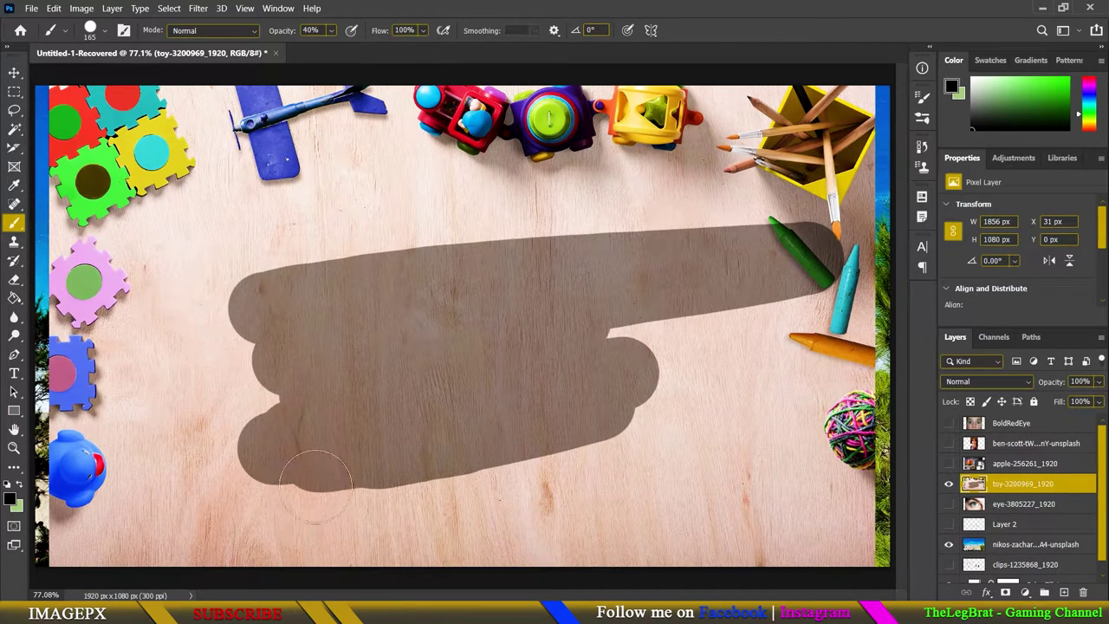
mouse_move(234, 507)
mouse_down()
mouse_move(596, 438)
mouse_move(607, 450)
mouse_move(368, 497)
mouse_up()
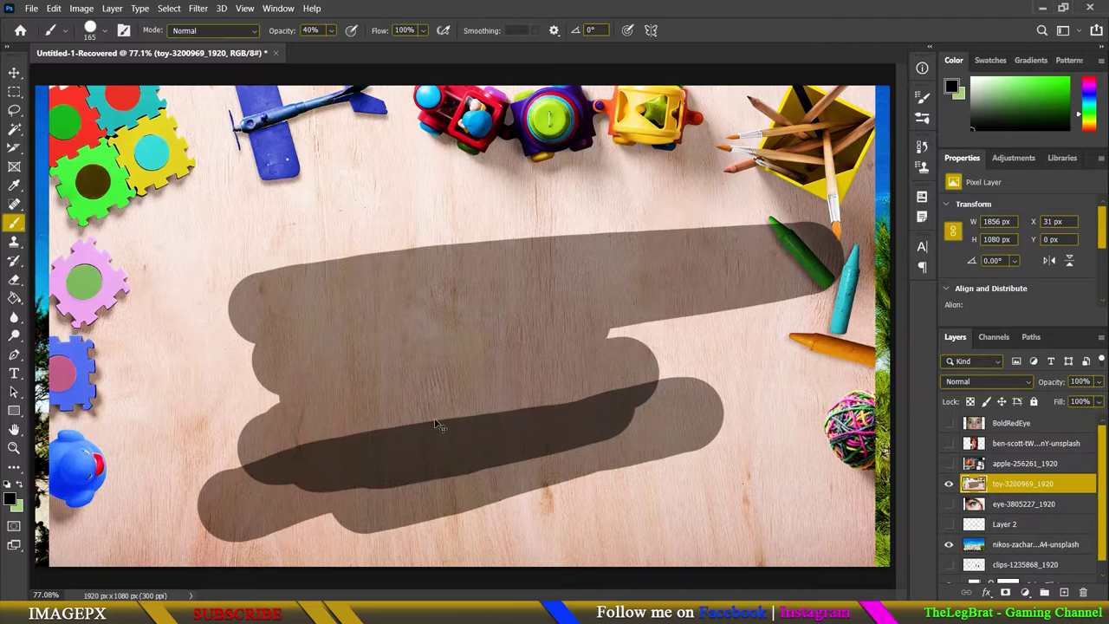
key(ctrl+z)
key(ctrl+z)
mouse_move(251, 317)
mouse_down()
mouse_move(347, 307)
mouse_move(260, 347)
mouse_move(567, 347)
mouse_up()
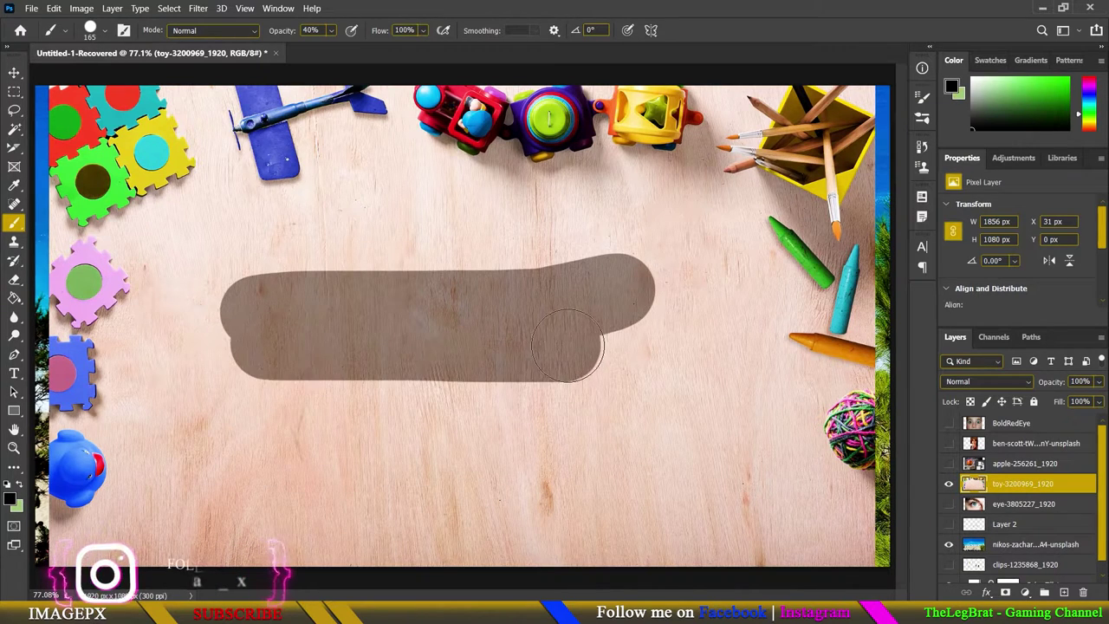
mouse_move(240, 448)
mouse_down()
mouse_move(538, 373)
mouse_move(385, 370)
mouse_up()
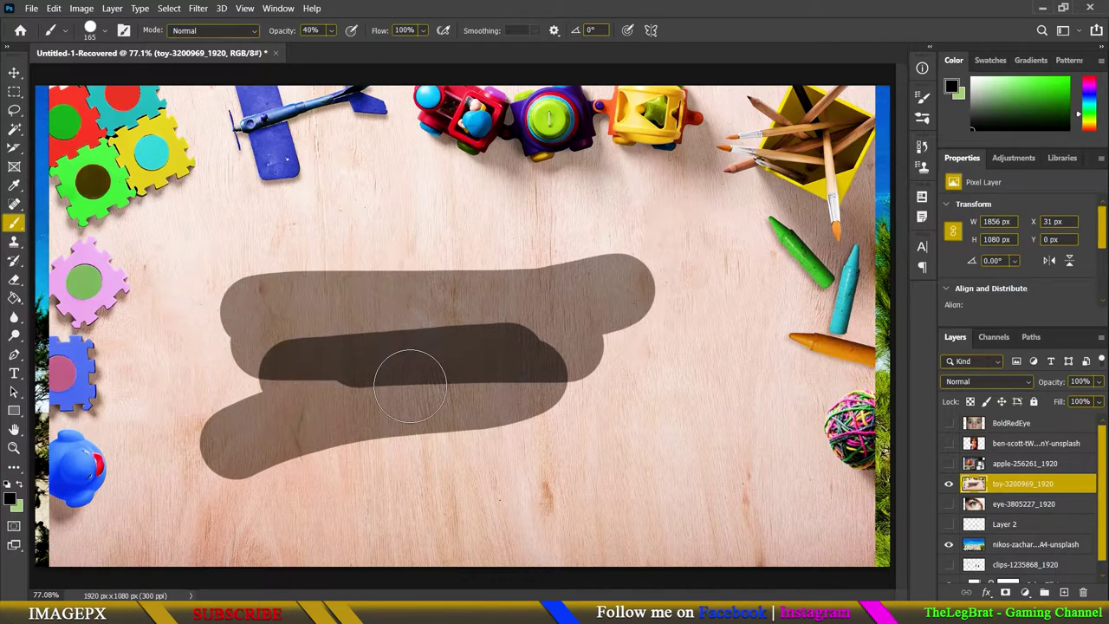
key(ctrl+z)
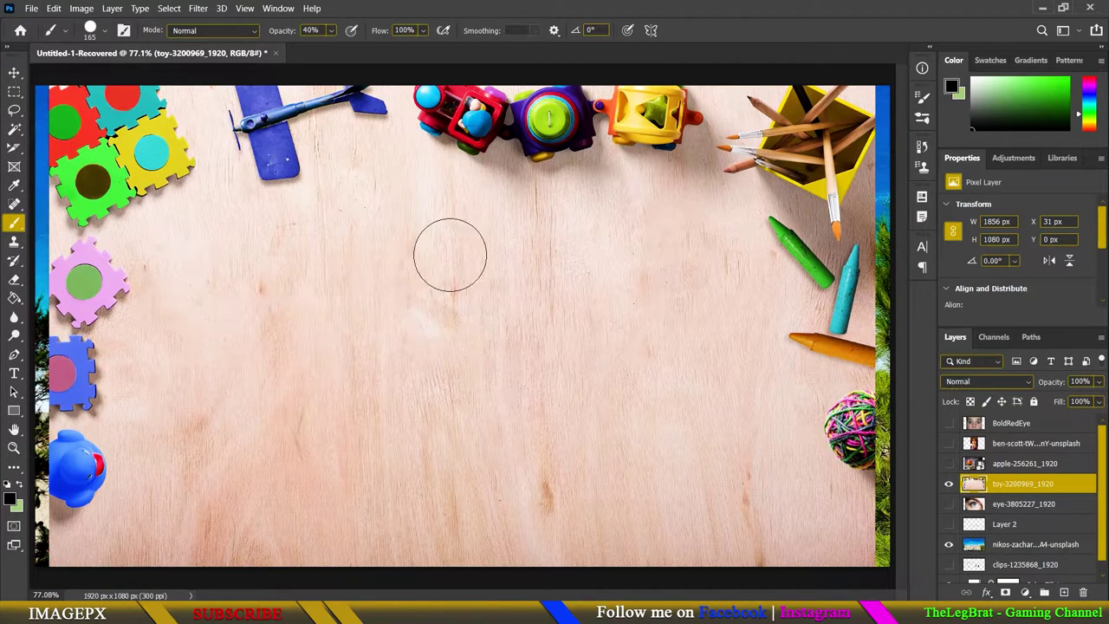
- Return opacity to 100%, drop flow to about 6%, and test then undo a soft stroke
key(ctrl+z)
key(9)
key(3)
drag(387, 36, 337, 33)
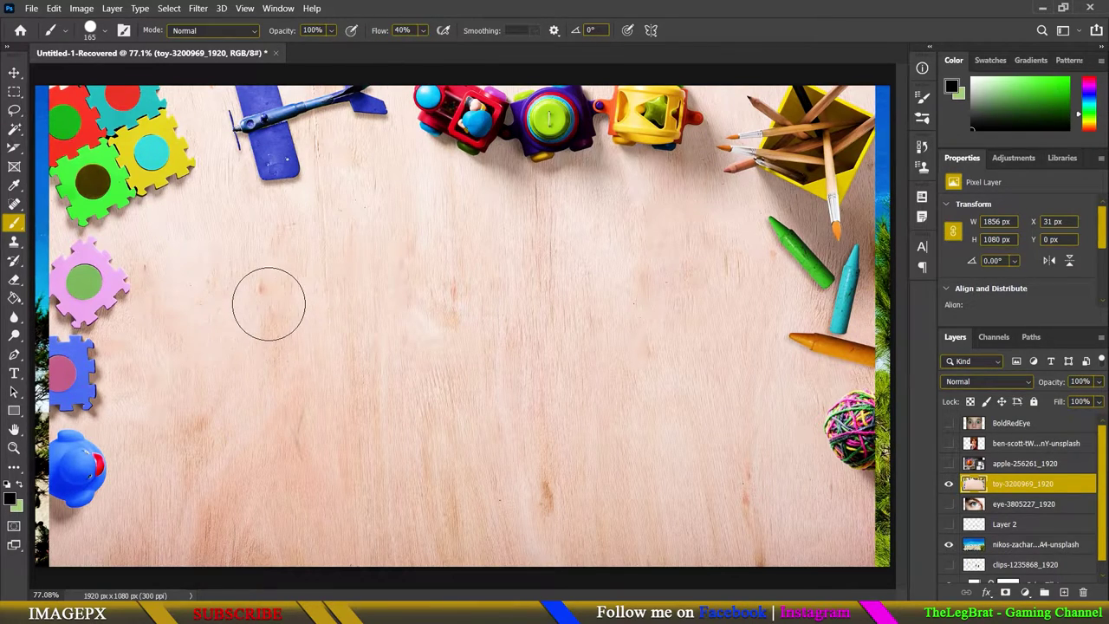
drag(268, 303, 578, 256)
key(ctrl+z)
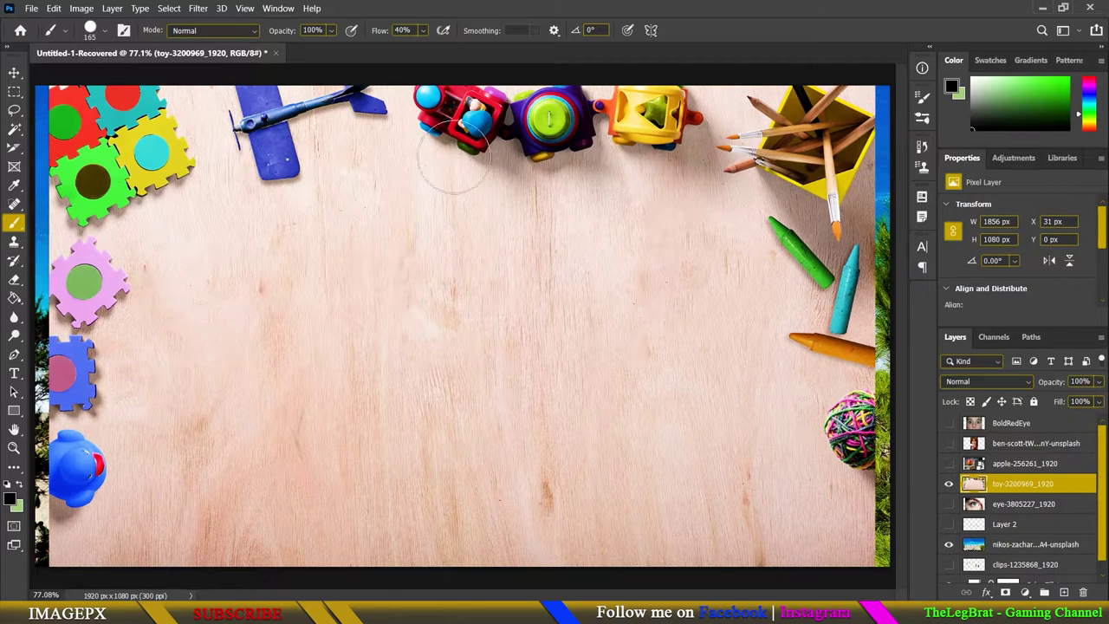
- Enlarge the brush to 315 px and test then undo a wide low-flow stroke
alt+right_click(465, 194)
drag(474, 204, 520, 201)
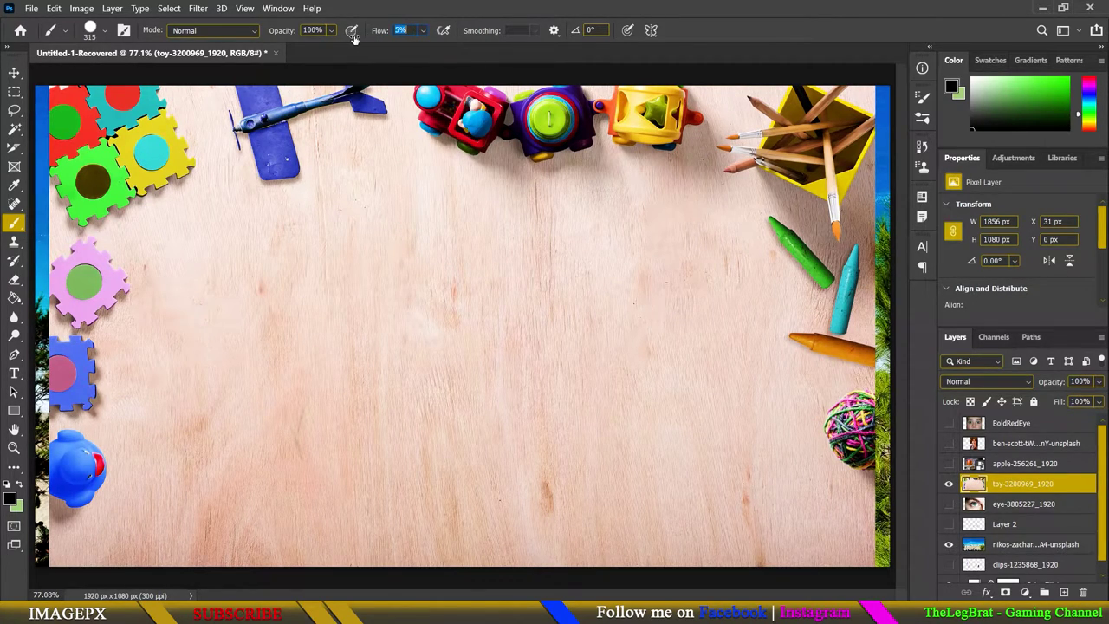
text(6)
mouse_move(330, 317)
mouse_down()
mouse_move(569, 321)
mouse_move(508, 396)
mouse_move(304, 451)
mouse_up()
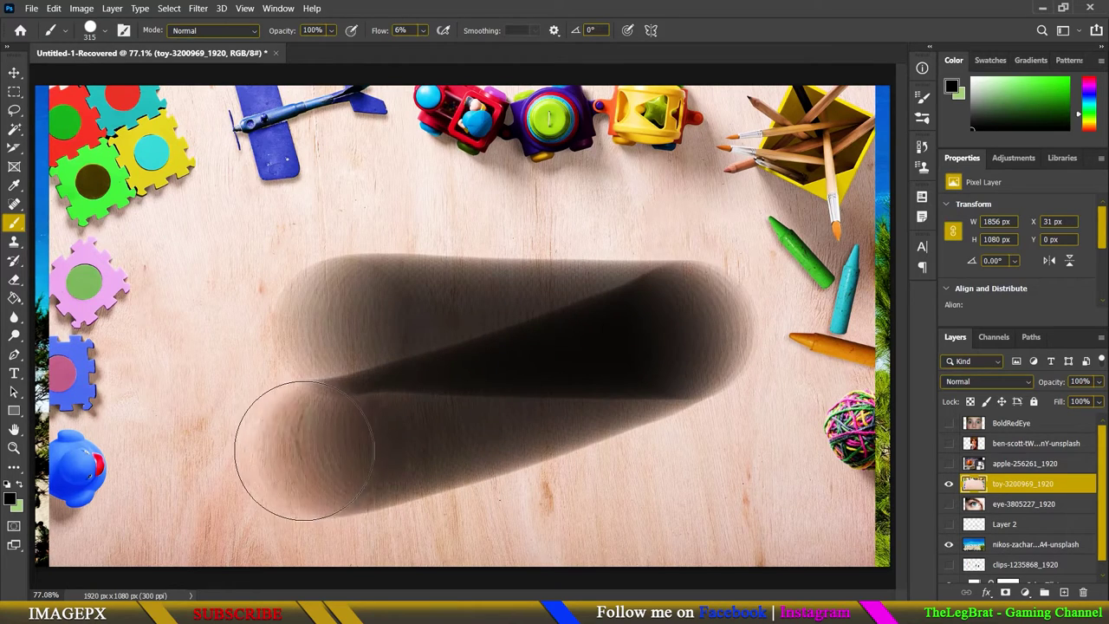
key(ctrl+z)
- Switch to the Soft Round brush with 40% flow, then test and undo a black stroke
click(95, 37)
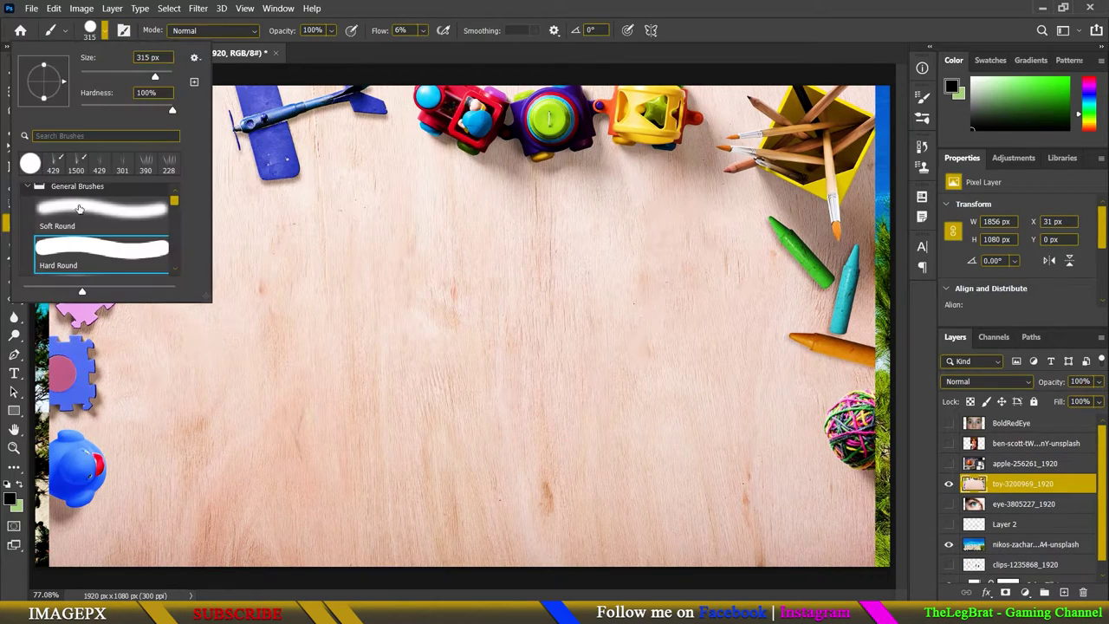
double_click(78, 212)
drag(386, 286, 345, 290)
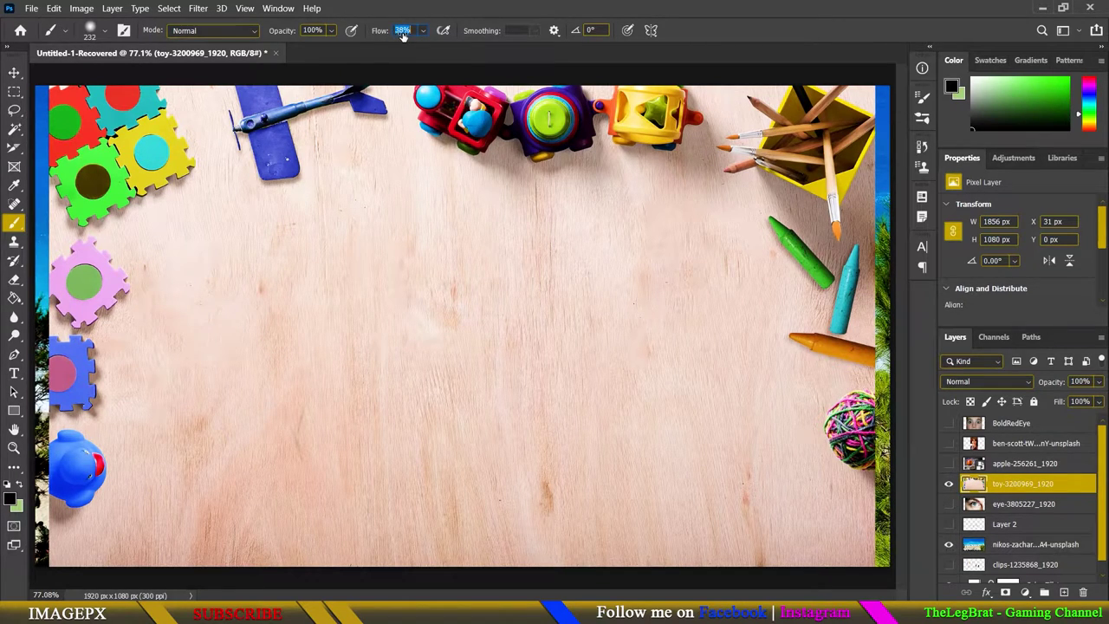
text(40)
mouse_move(339, 303)
mouse_down()
mouse_move(436, 289)
mouse_move(644, 297)
mouse_move(300, 364)
mouse_move(682, 359)
mouse_move(263, 395)
mouse_move(706, 434)
mouse_up()
key(ctrl+z)
- Test and undo a light green stroke, then restore black as the foreground colour
click(18, 485)
mouse_move(299, 260)
mouse_down()
mouse_move(474, 250)
mouse_move(577, 278)
mouse_move(266, 310)
mouse_move(755, 334)
mouse_move(230, 367)
mouse_up()
key(ctrl+z)
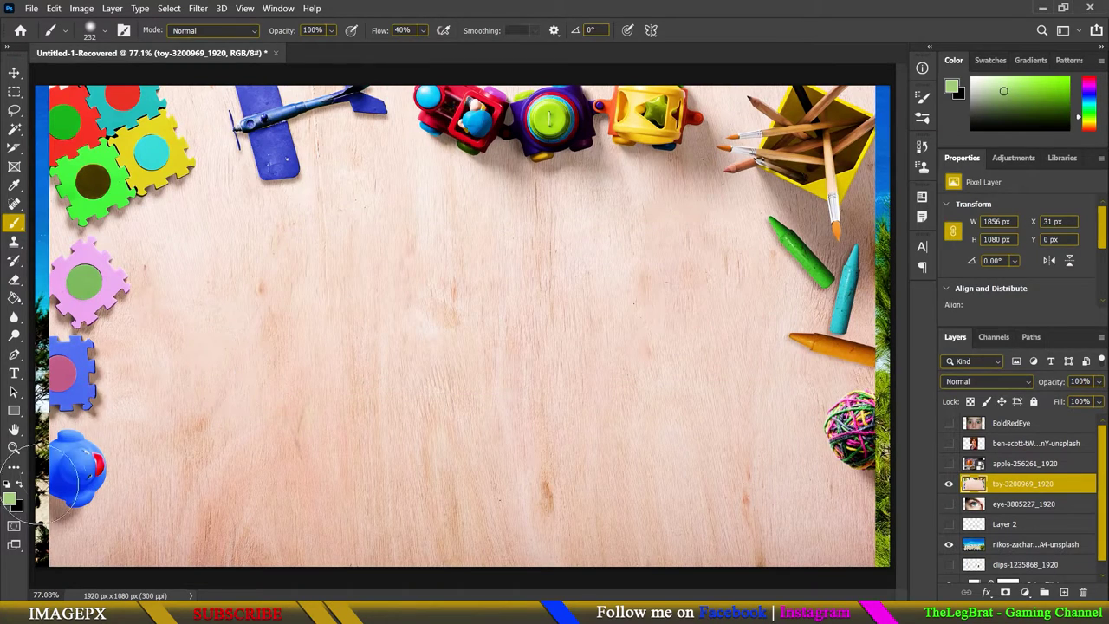
click(18, 486)
click(18, 486)
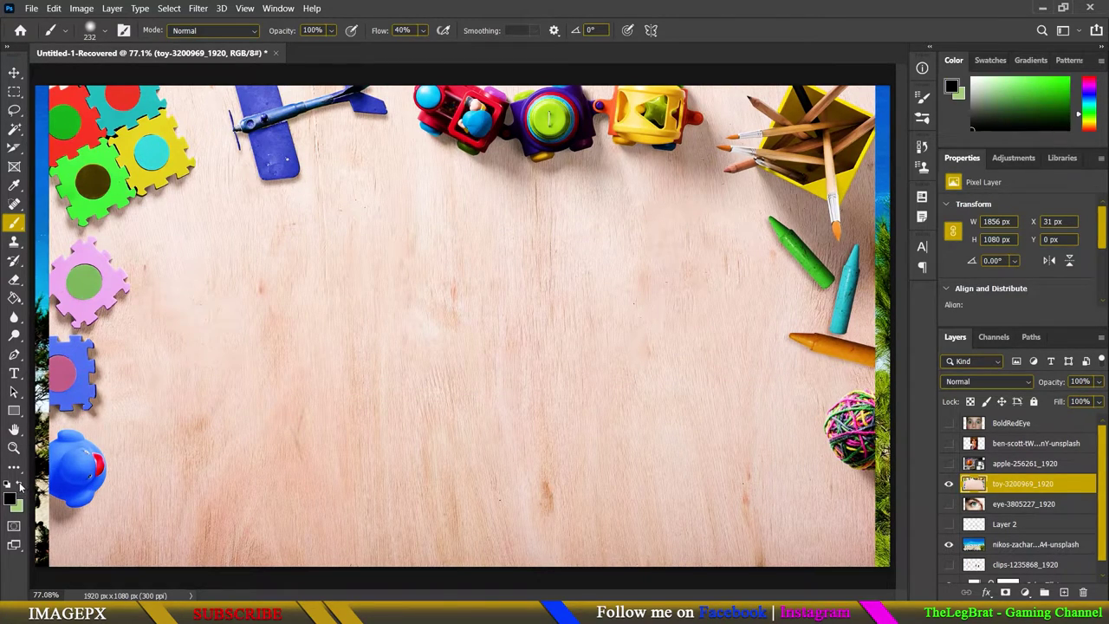
- Choose yellow as the foreground colour, then test and undo a yellow stroke
click(11, 498)
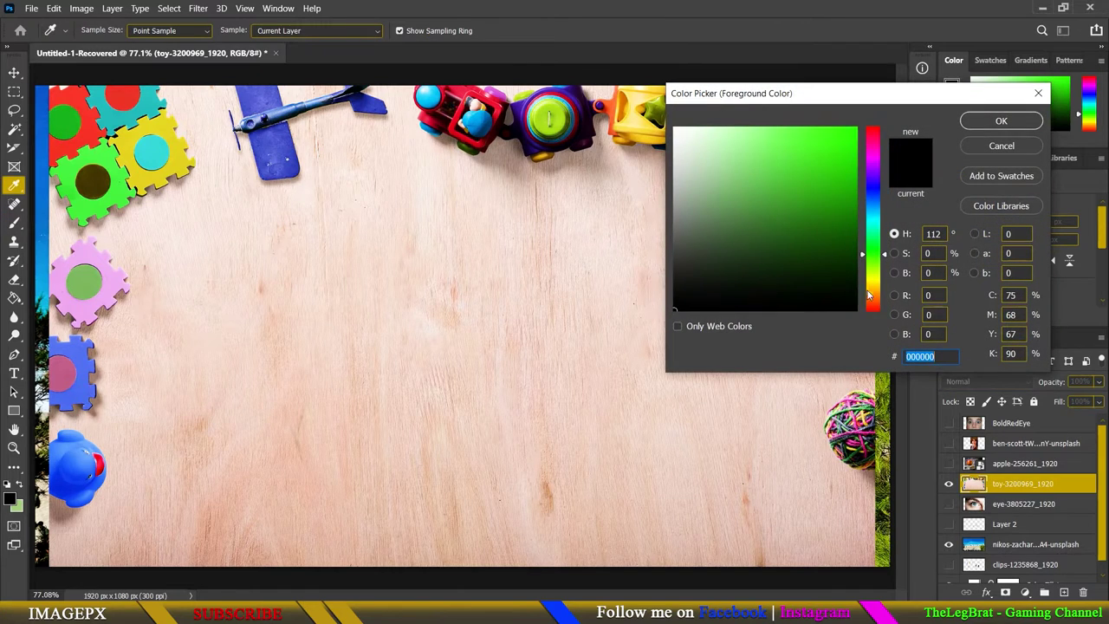
drag(869, 297, 874, 280)
click(853, 134)
click(1001, 120)
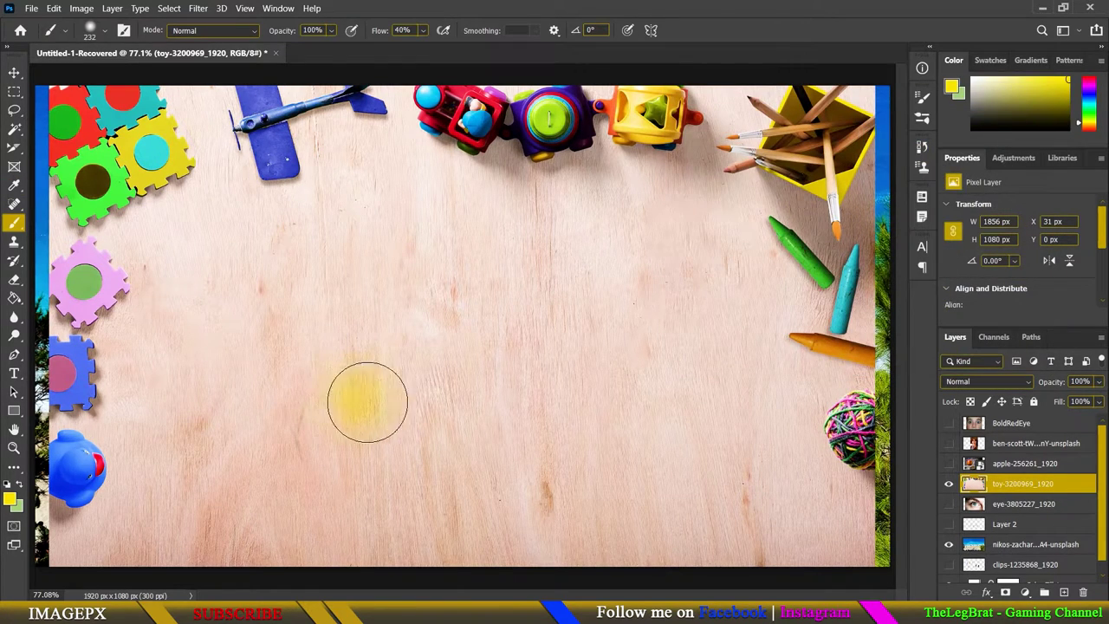
drag(367, 402, 578, 391)
key(ctrl+z)
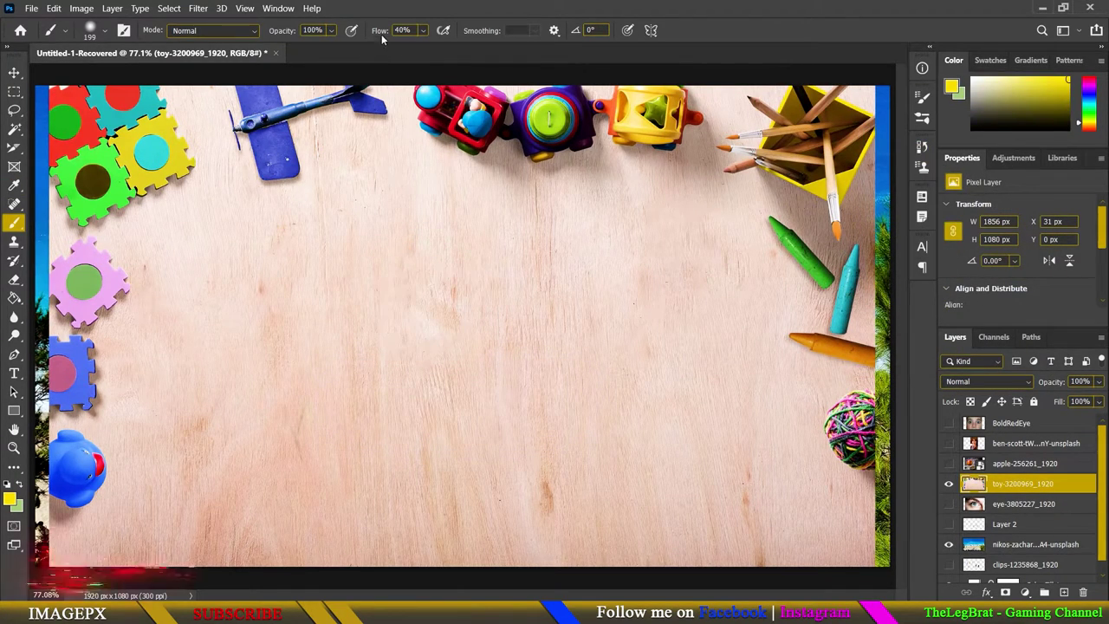
- Lower flow to 1%, then paint and undo a wide yellow band
mouse_move(381, 33)
mouse_down()
mouse_move(330, 43)
mouse_move(343, 45)
mouse_up()
scroll(416, 312, up, 3)
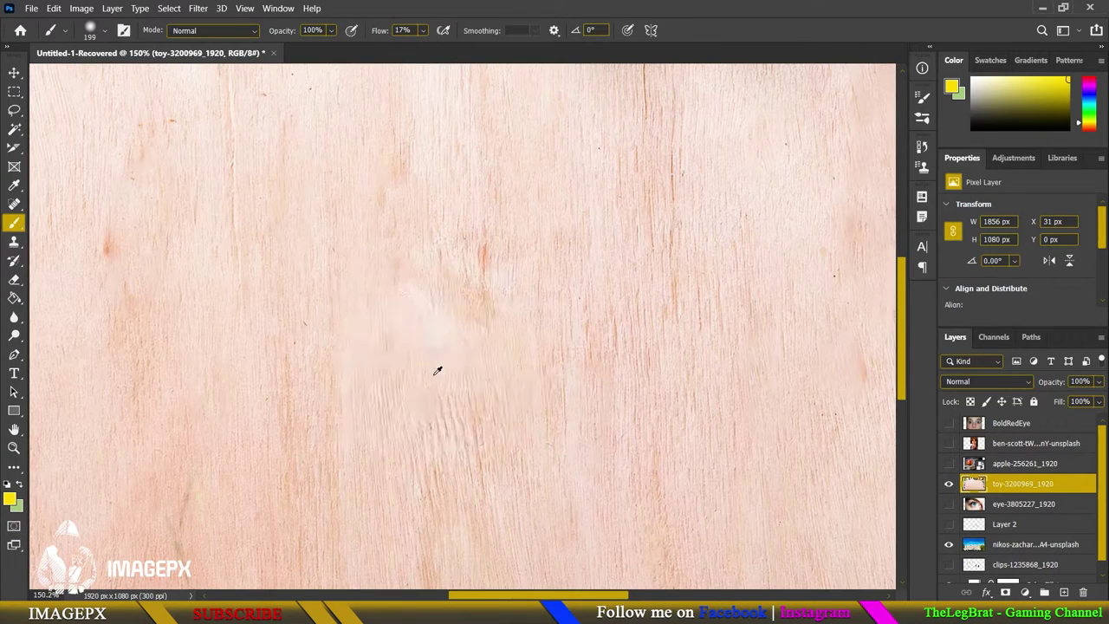
mouse_move(322, 372)
mouse_down()
mouse_move(823, 318)
mouse_move(391, 406)
mouse_move(760, 439)
mouse_move(229, 482)
mouse_move(253, 529)
mouse_move(480, 471)
mouse_move(528, 391)
mouse_move(897, 260)
mouse_move(260, 248)
mouse_move(391, 228)
mouse_up()
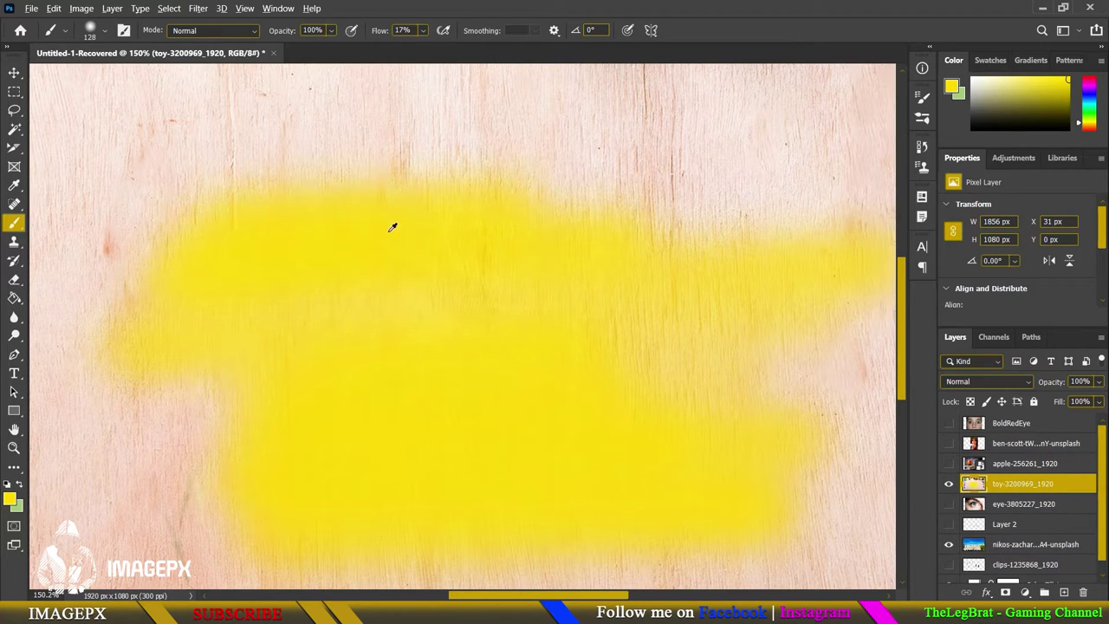
scroll(391, 228, down, 3)
key(ctrl+z)
key(ctrl+z)
key(ctrl+z)
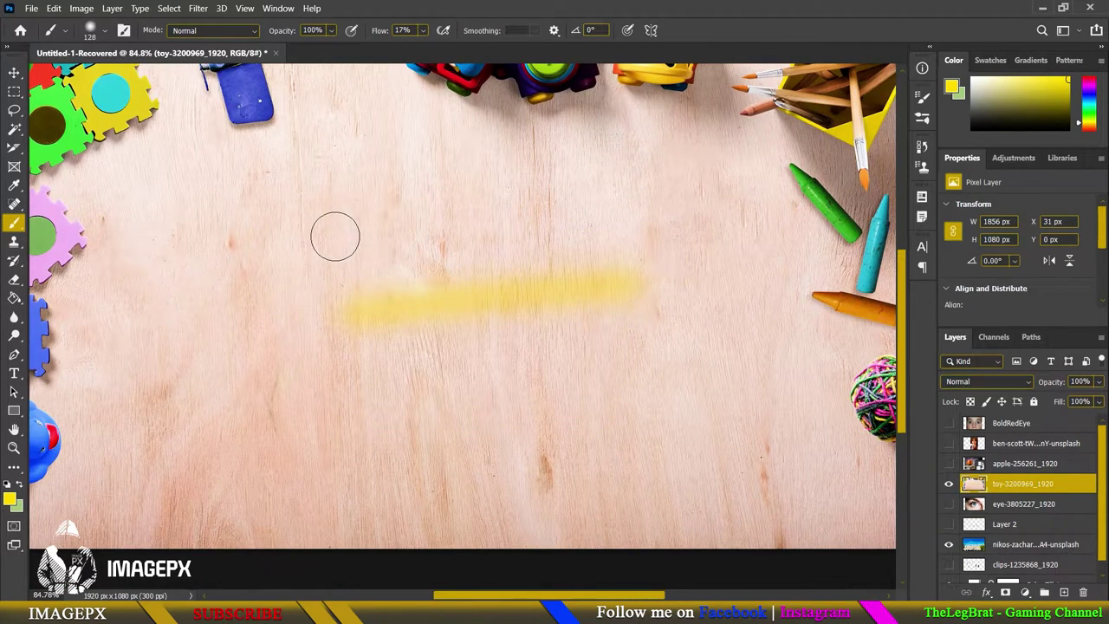
key(ctrl+z)
- Test and undo another yellow stroke, then raise flow to 100%
click(329, 231)
mouse_move(329, 231)
mouse_down()
mouse_move(654, 222)
mouse_move(649, 243)
mouse_move(355, 265)
mouse_move(598, 235)
mouse_move(292, 242)
mouse_move(496, 211)
mouse_move(557, 161)
mouse_move(334, 118)
mouse_up()
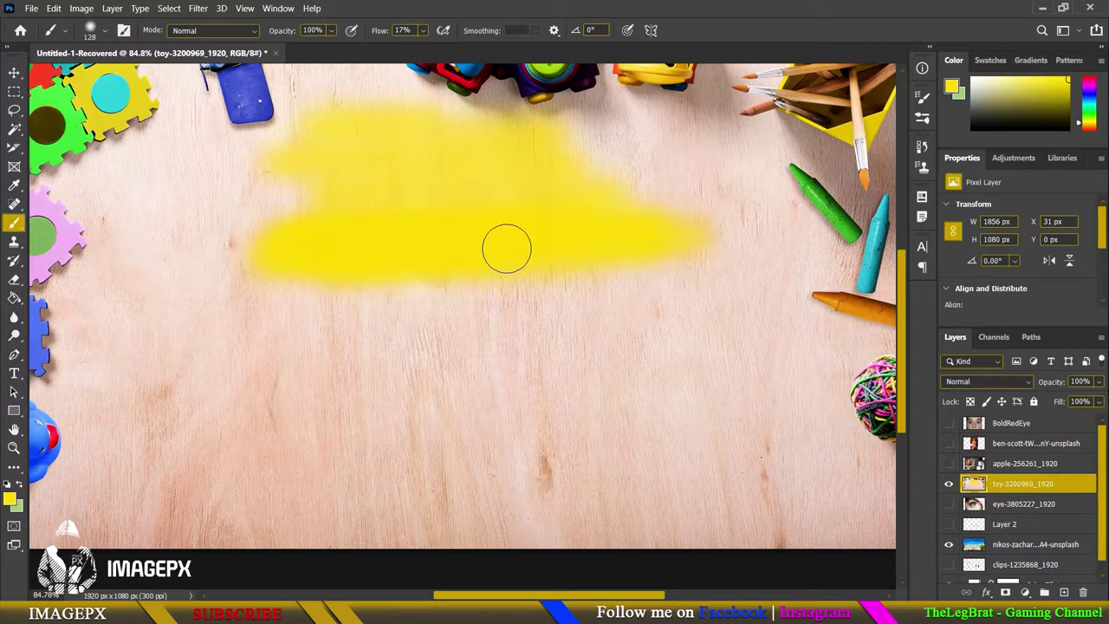
key(ctrl+z)
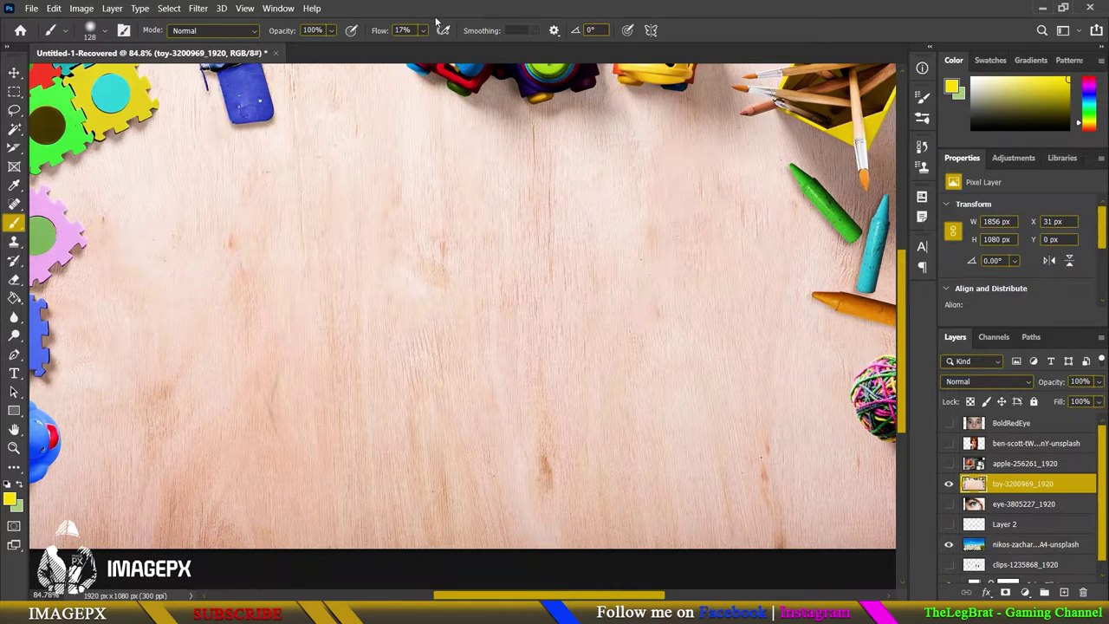
drag(386, 32, 489, 34)
- Switch to the Hard Round tip, test and undo a yellow stroke, and shrink it to 34 px
click(102, 35)
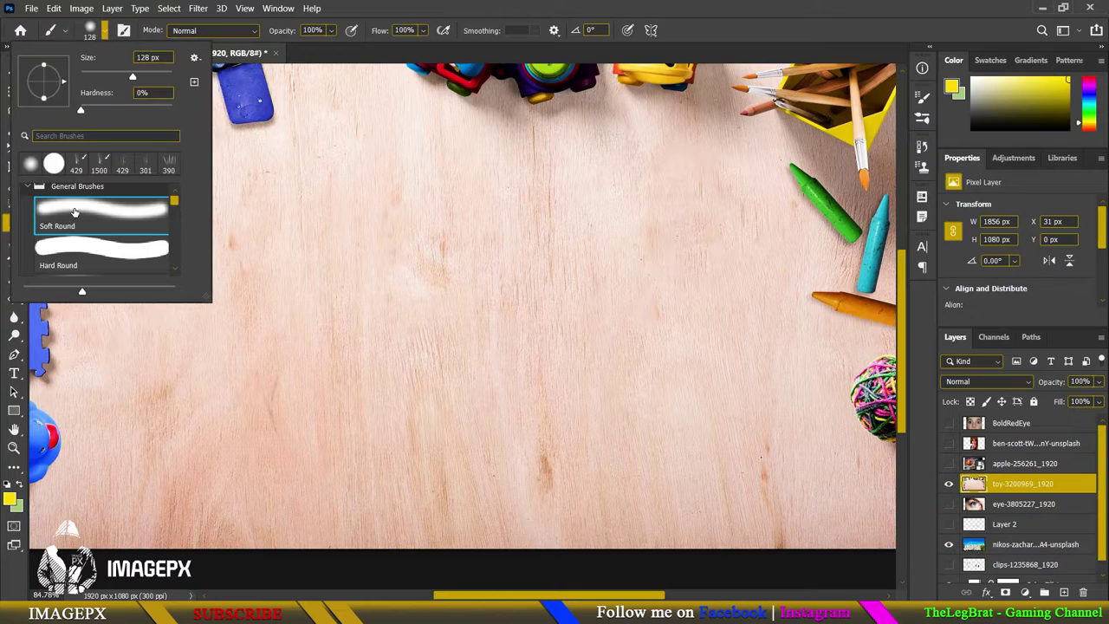
click(102, 249)
click(533, 18)
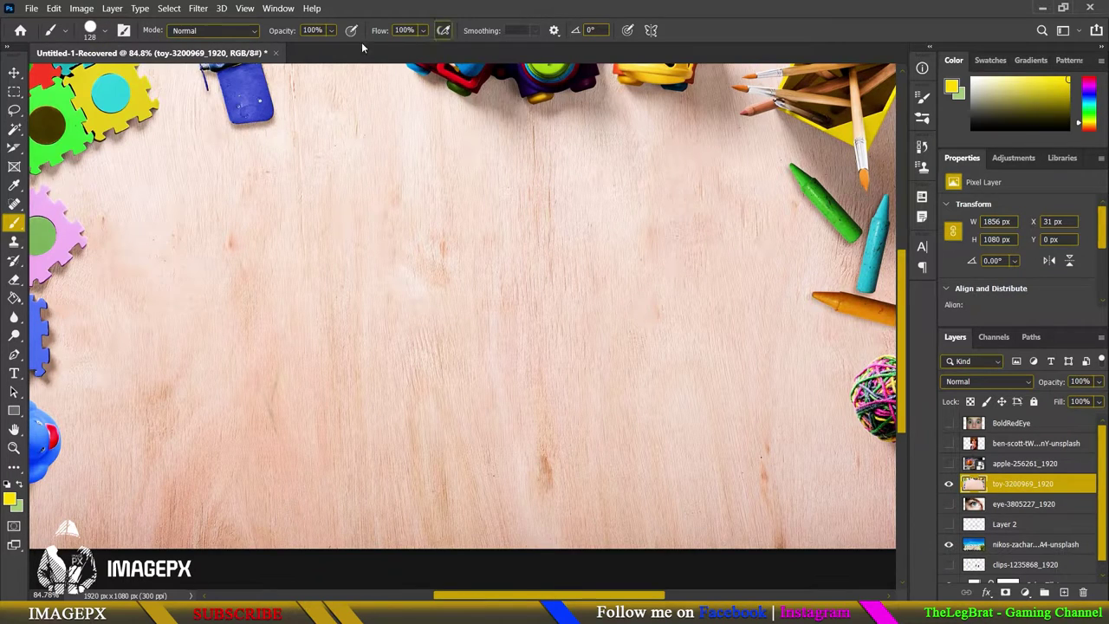
drag(371, 316, 466, 322)
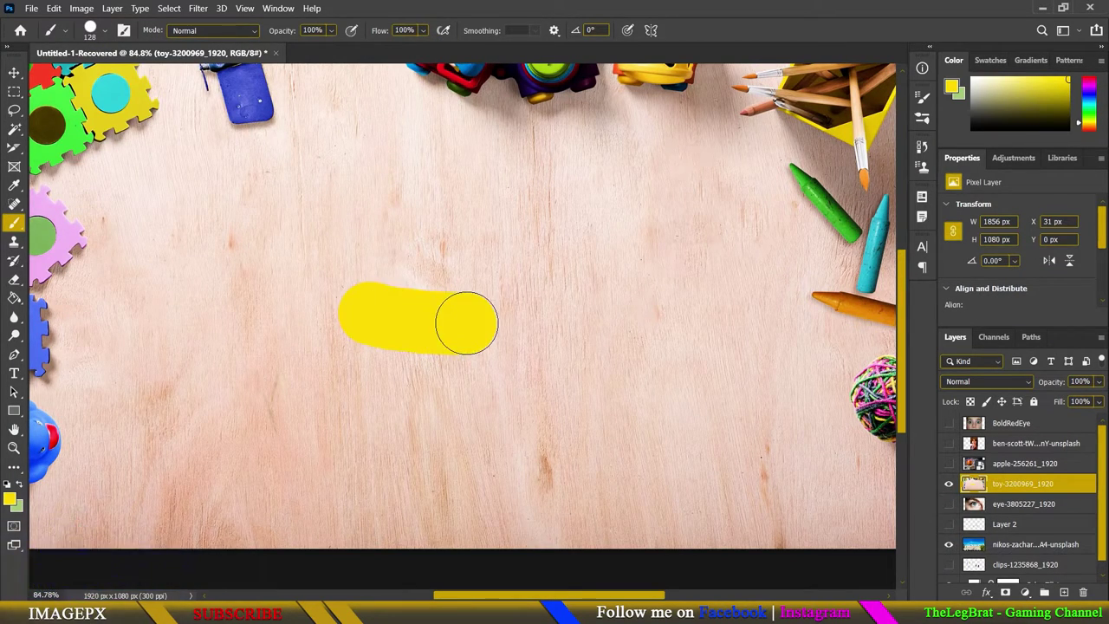
key(ctrl+z)
right_click(508, 59)
key(Escape)
alt+right_click(460, 97)
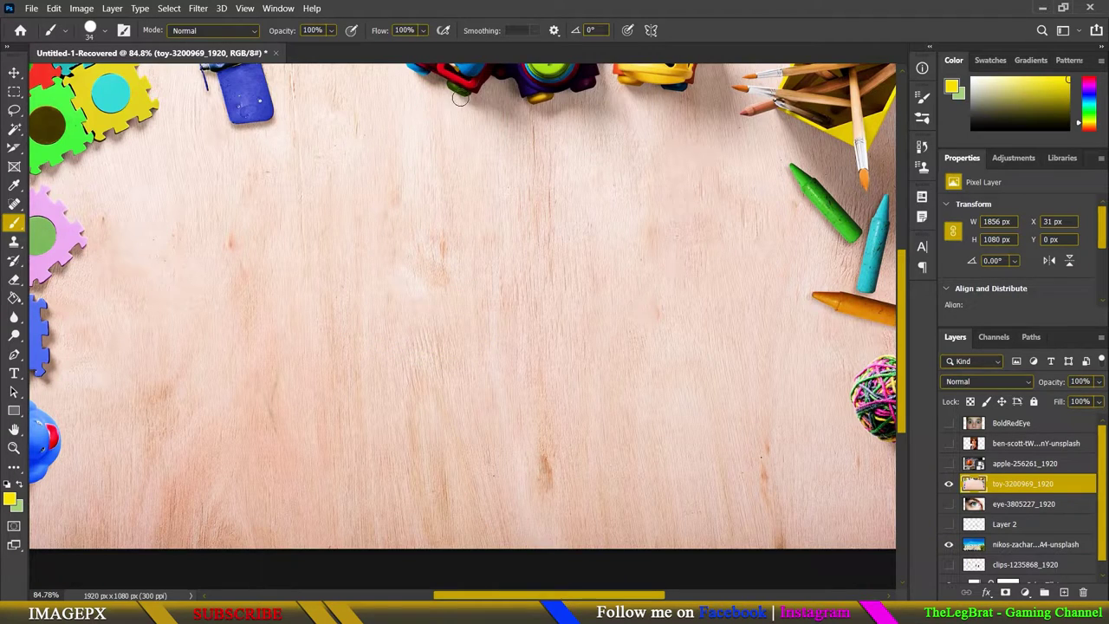
- Toggle Shape Dynamics on and back off in Brush Settings, then close the panel
click(104, 31)
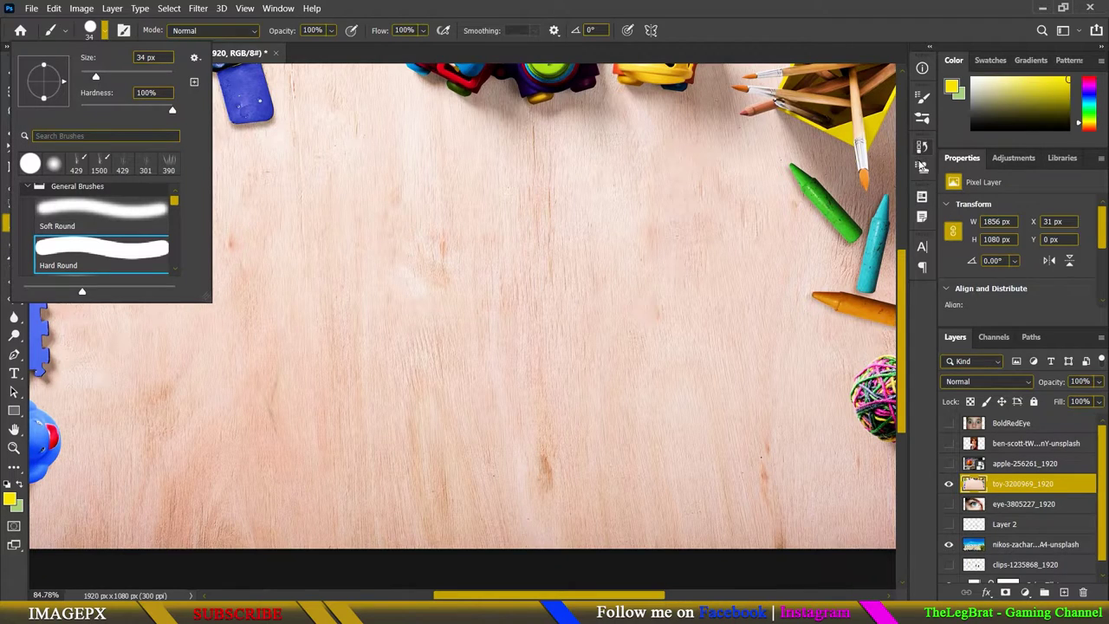
click(124, 32)
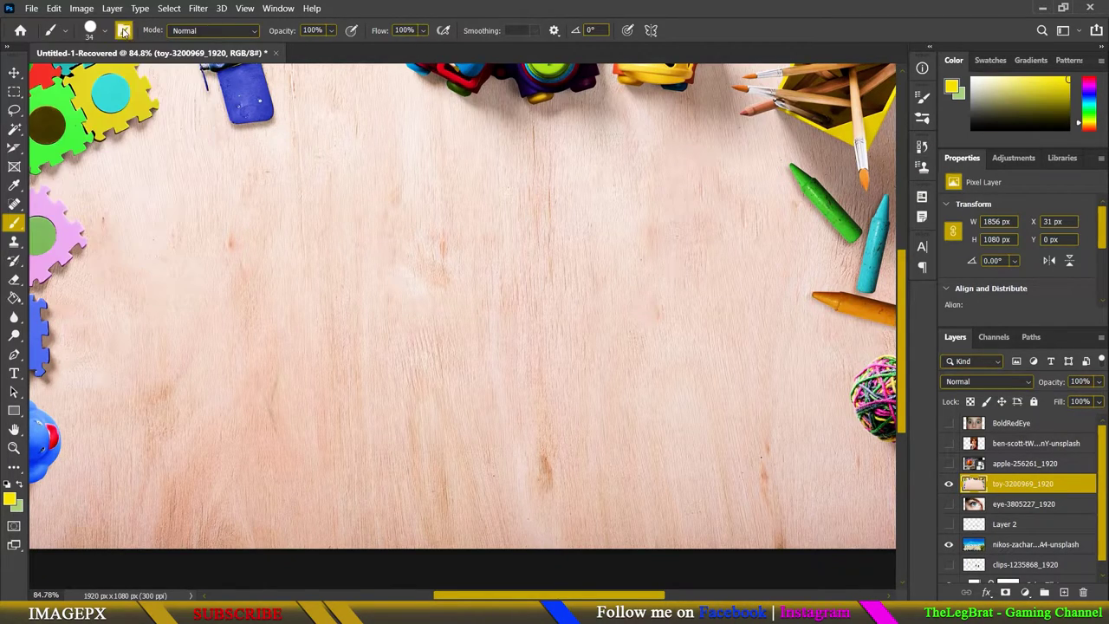
click(692, 156)
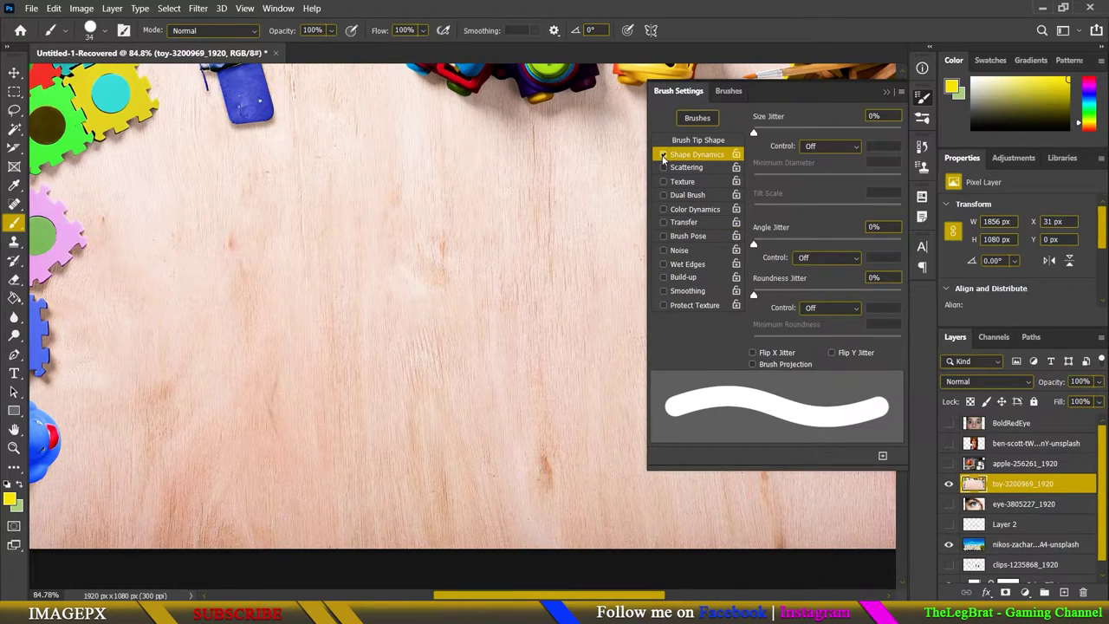
click(664, 156)
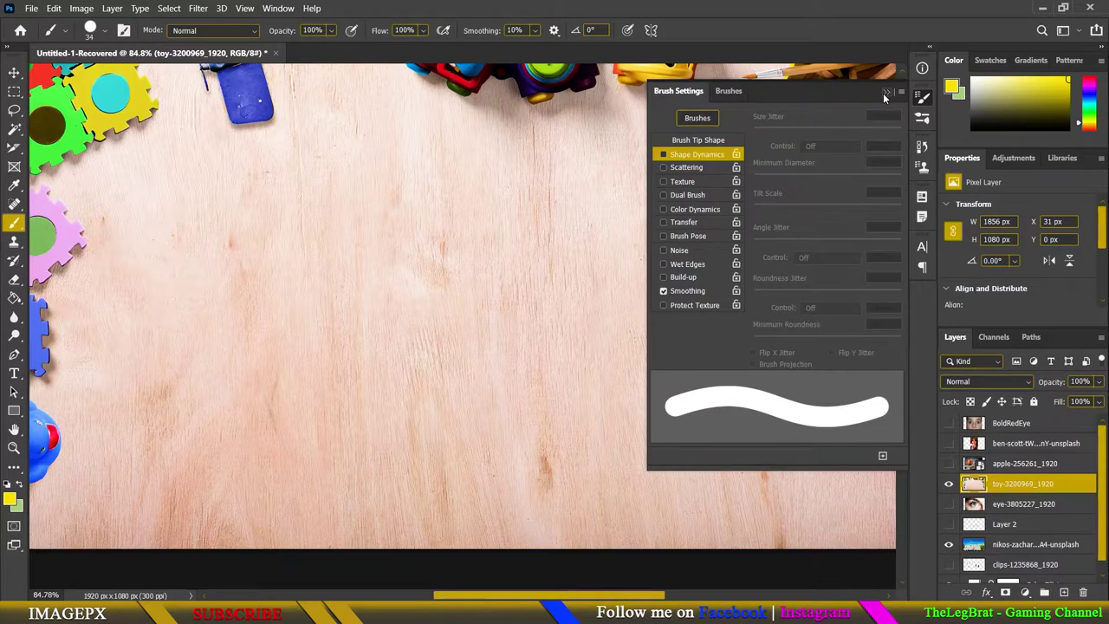
click(885, 91)
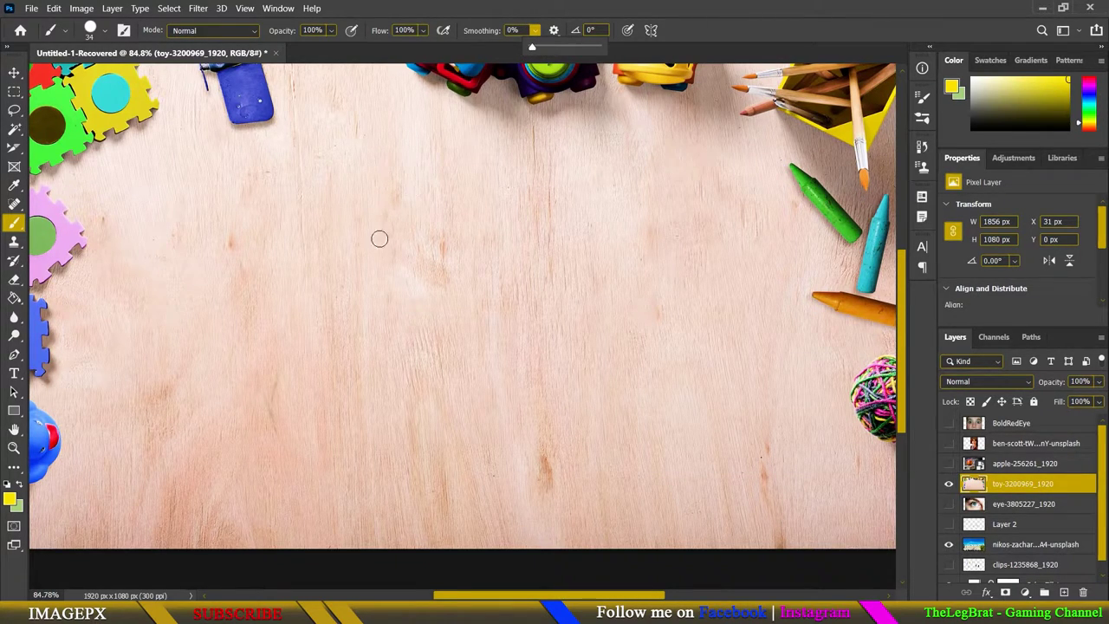
- Set the foreground colour to black (000000) and return to the Brush tool
click(23, 486)
click(10, 501)
text(000000)
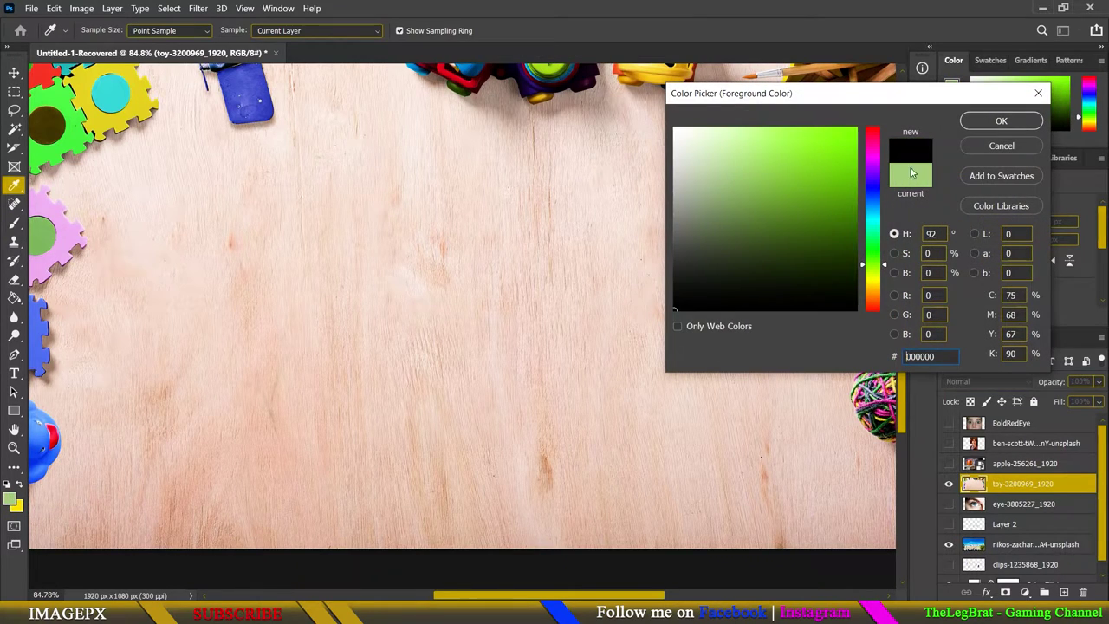
click(989, 120)
key(b)
- Resize the brush to 20 px, then test and undo a black spiral stroke
alt+right_click(375, 327)
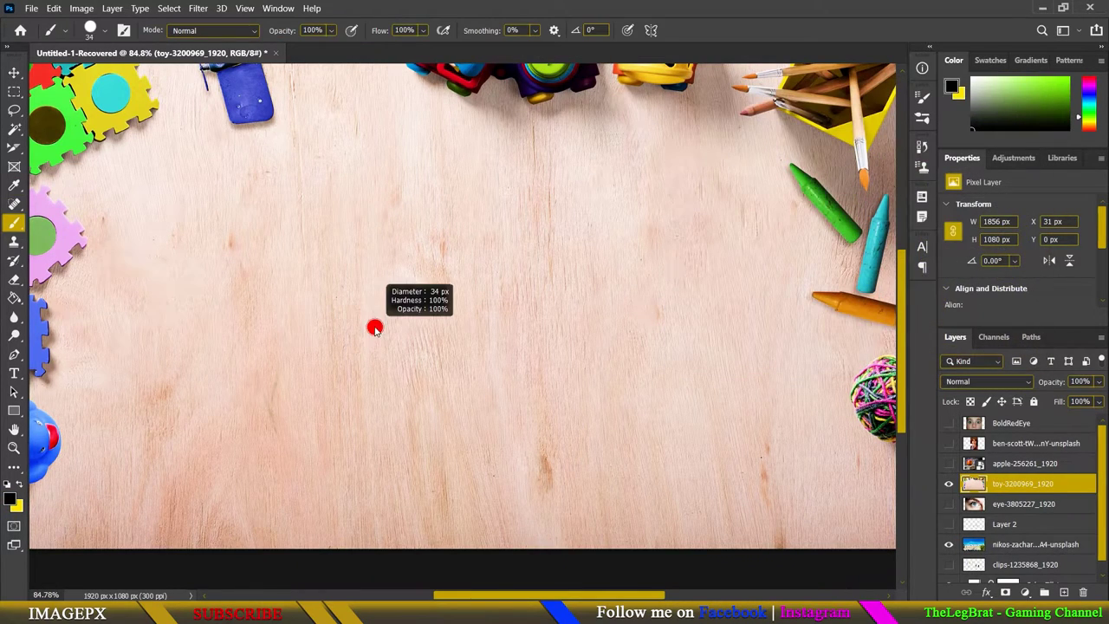
scroll(337, 335, down, 1)
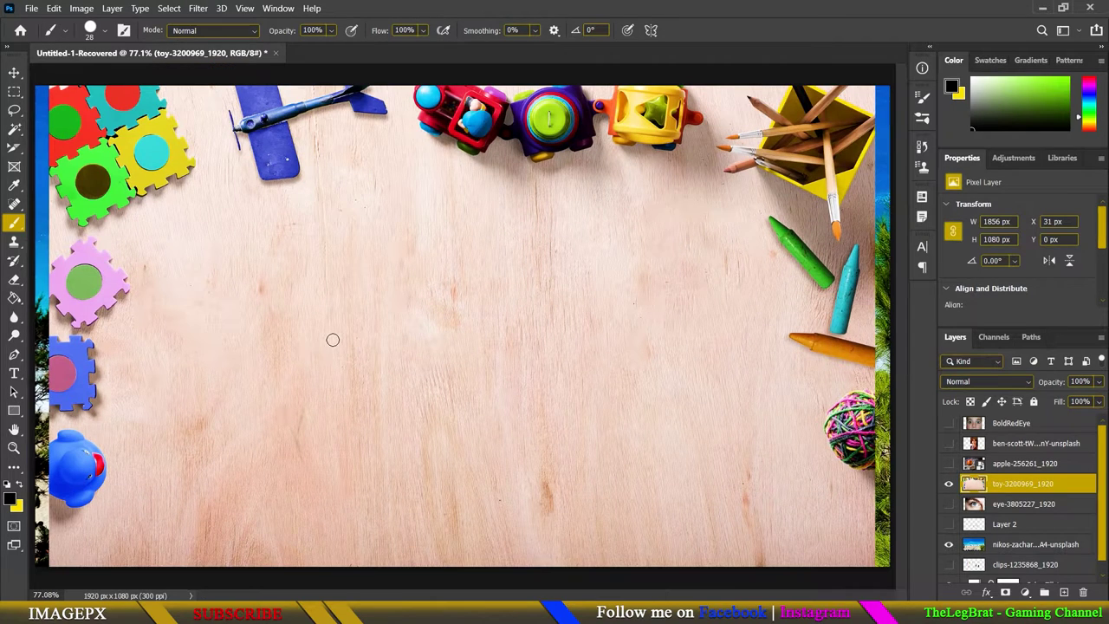
alt+right_click(293, 340)
scroll(292, 339, up, 4)
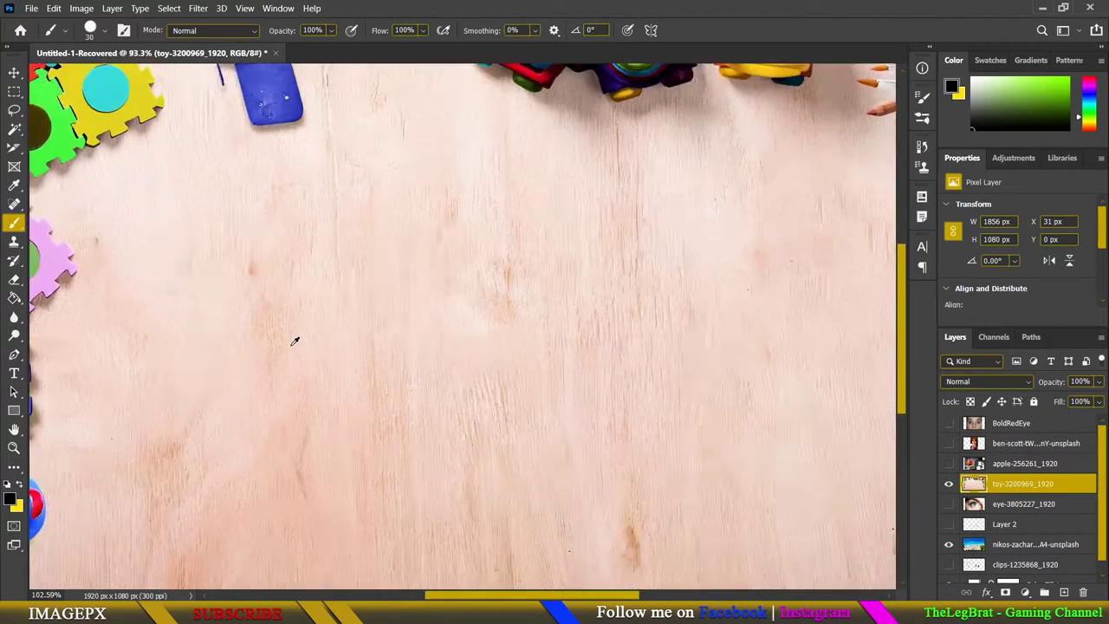
drag(247, 339, 403, 425)
drag(472, 414, 577, 463)
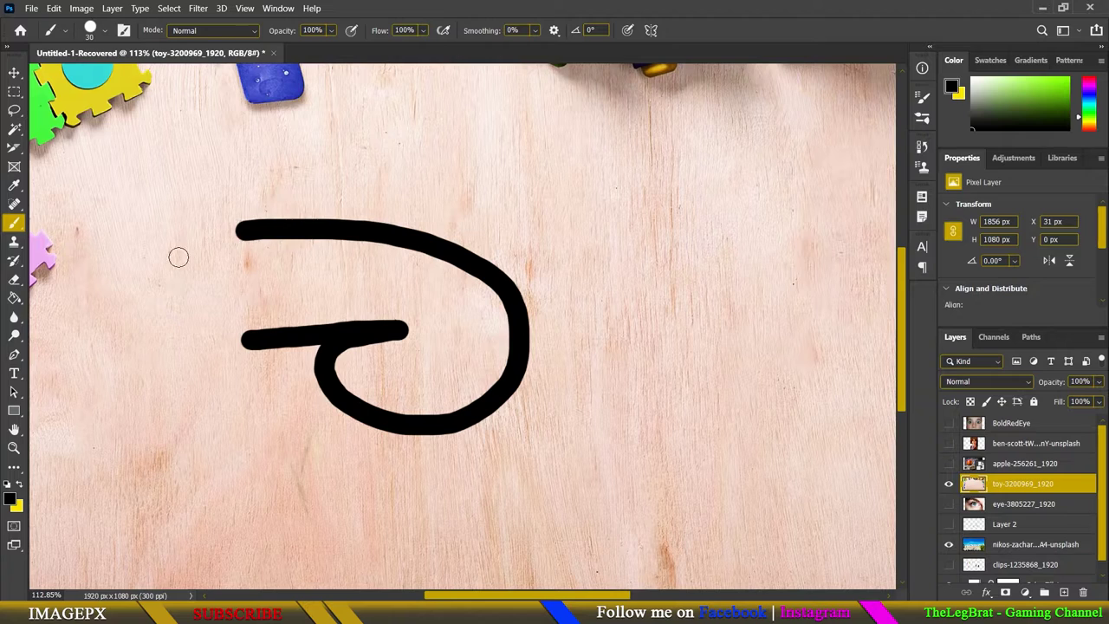
scroll(575, 455, down, 4)
key(ctrl+z)
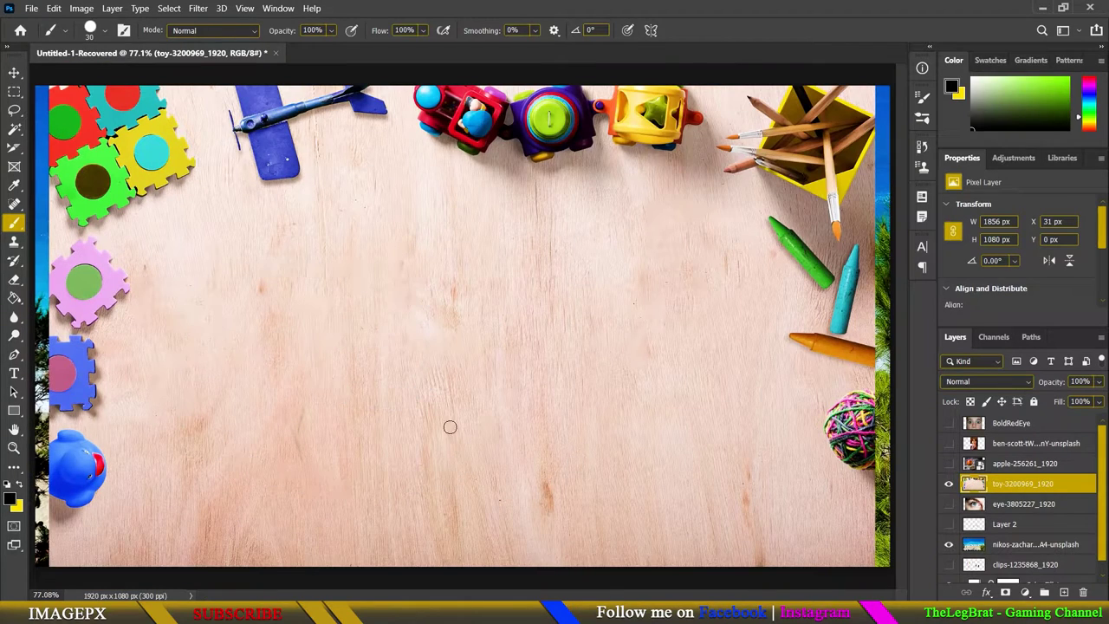
- Paint and undo several black figure-six test strokes
mouse_move(311, 376)
mouse_down()
mouse_move(347, 354)
mouse_move(258, 424)
mouse_move(314, 251)
mouse_up()
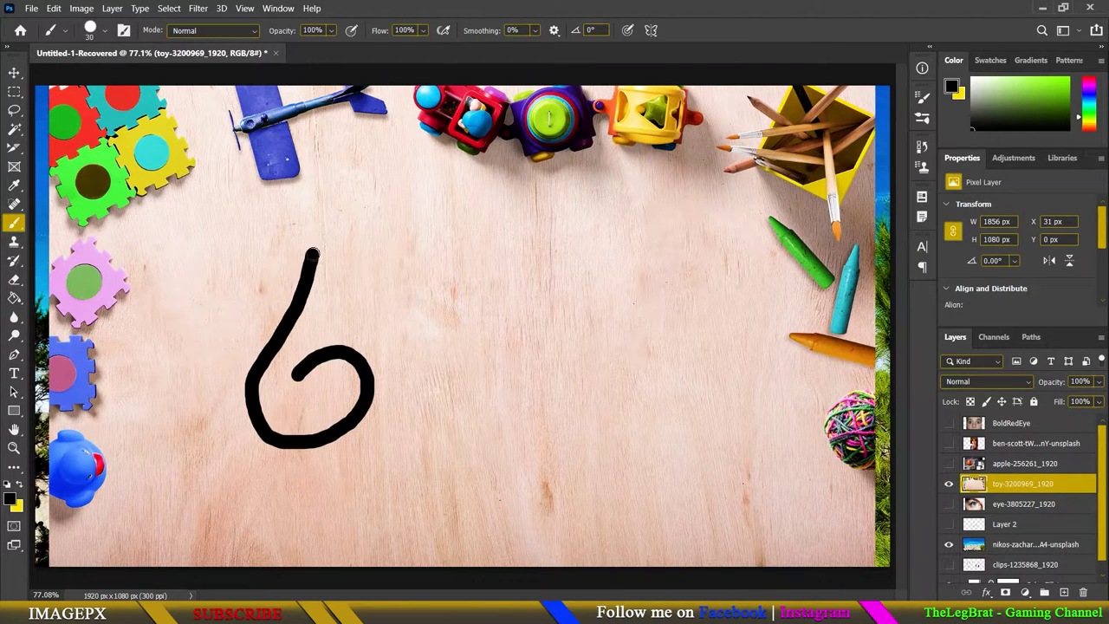
key(ctrl+z)
mouse_move(292, 387)
mouse_down()
mouse_move(384, 418)
mouse_move(245, 438)
mouse_move(297, 231)
mouse_up()
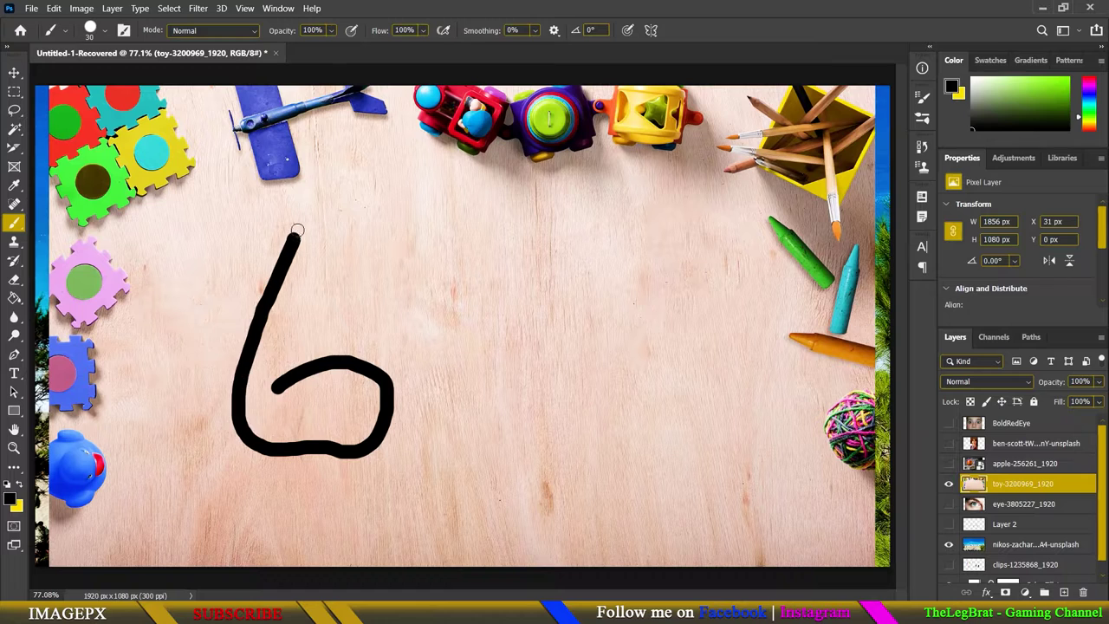
key(ctrl+z)
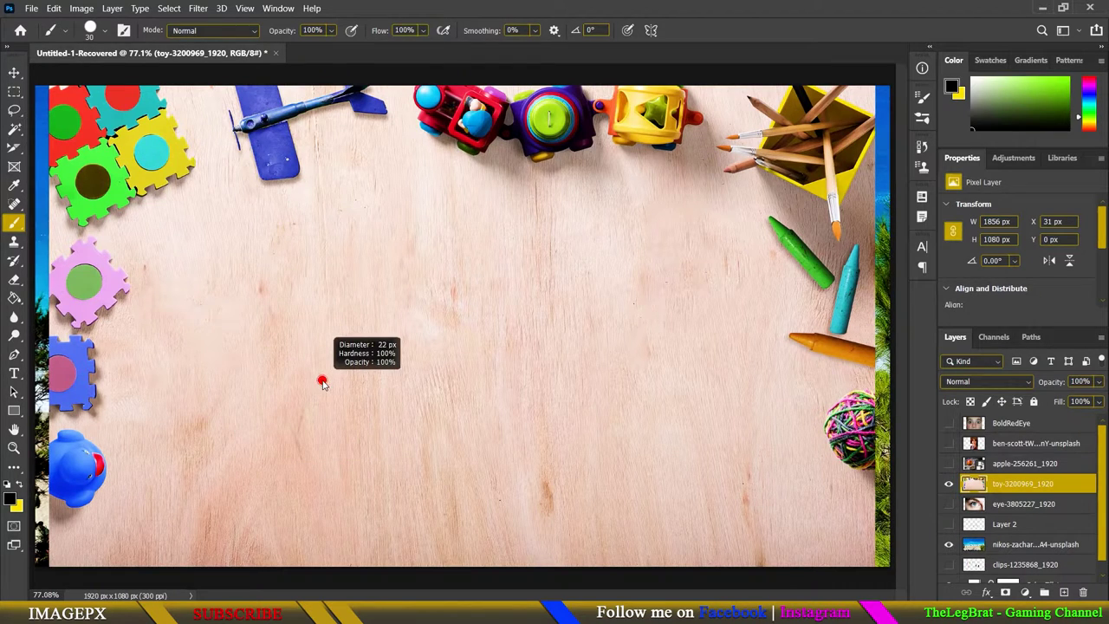
scroll(320, 383, up, 2)
scroll(305, 379, down, 2)
scroll(303, 373, down, 1)
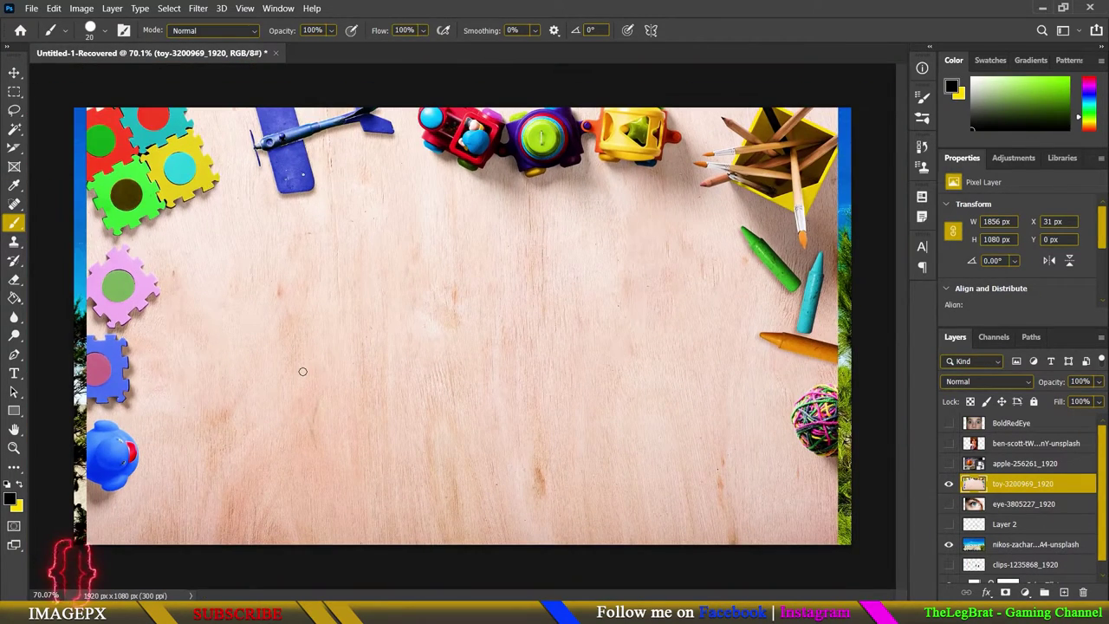
mouse_move(303, 371)
mouse_down()
mouse_move(364, 353)
mouse_move(290, 414)
mouse_move(312, 236)
mouse_up()
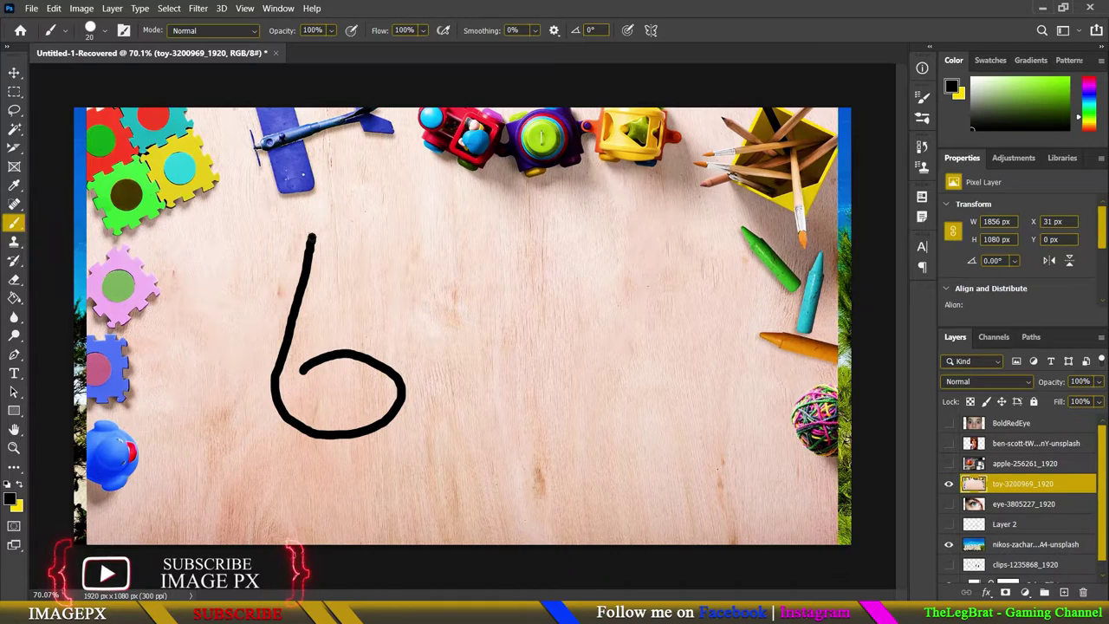
key(ctrl+z)
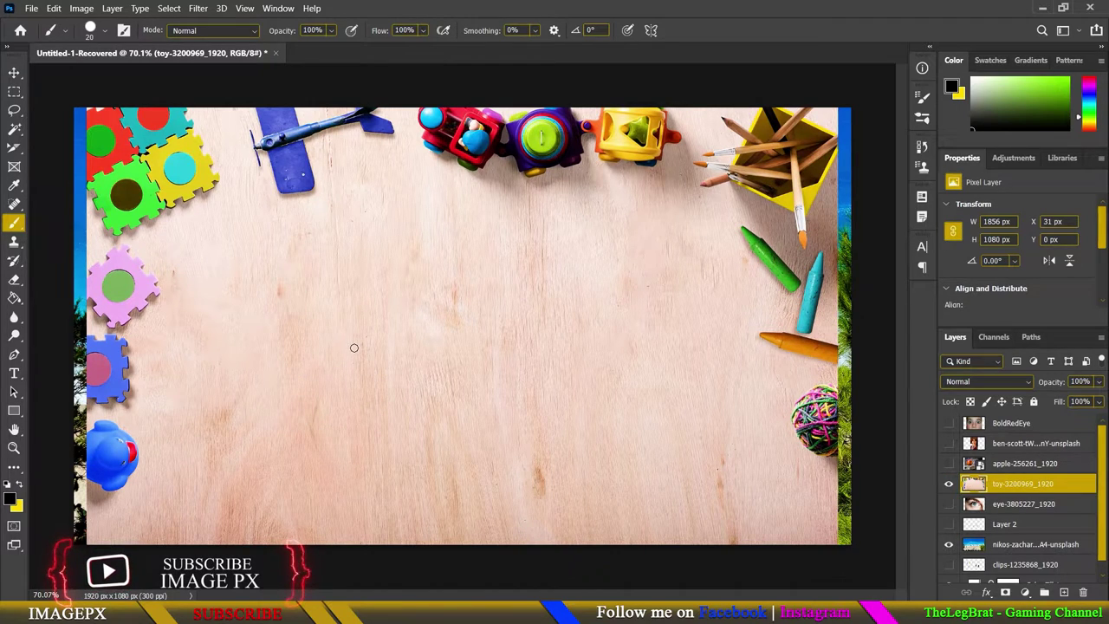
- Paint several black curved, figure-six and zigzag practice strokes, then undo them
mouse_move(302, 377)
mouse_down()
mouse_move(333, 431)
mouse_move(268, 384)
mouse_move(303, 247)
mouse_up()
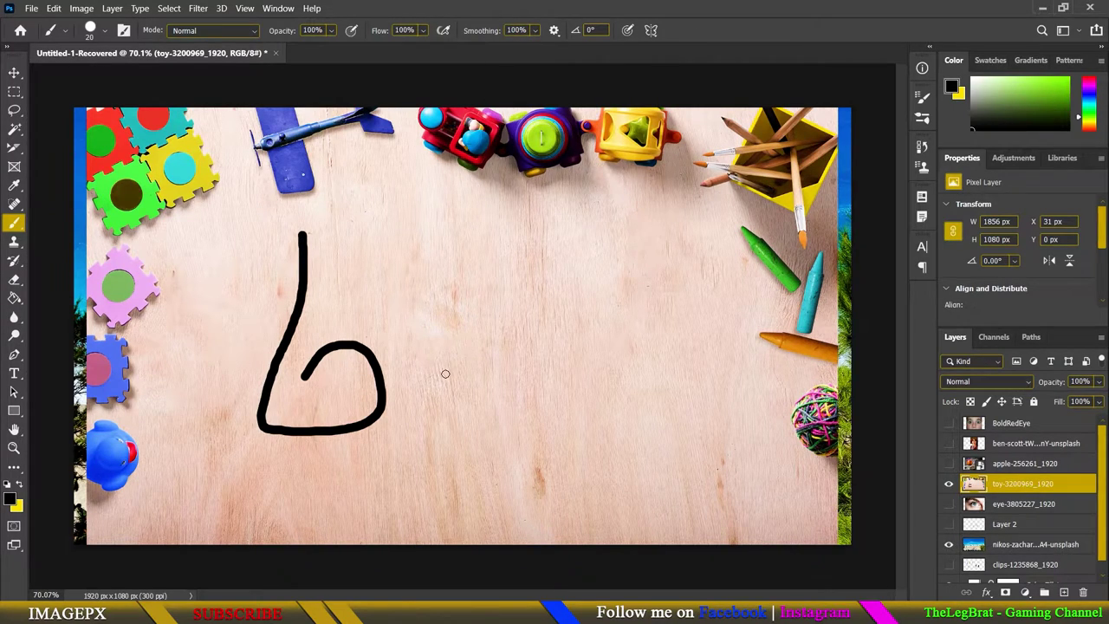
mouse_move(500, 364)
mouse_down()
mouse_move(584, 372)
mouse_move(458, 422)
mouse_move(494, 209)
mouse_up()
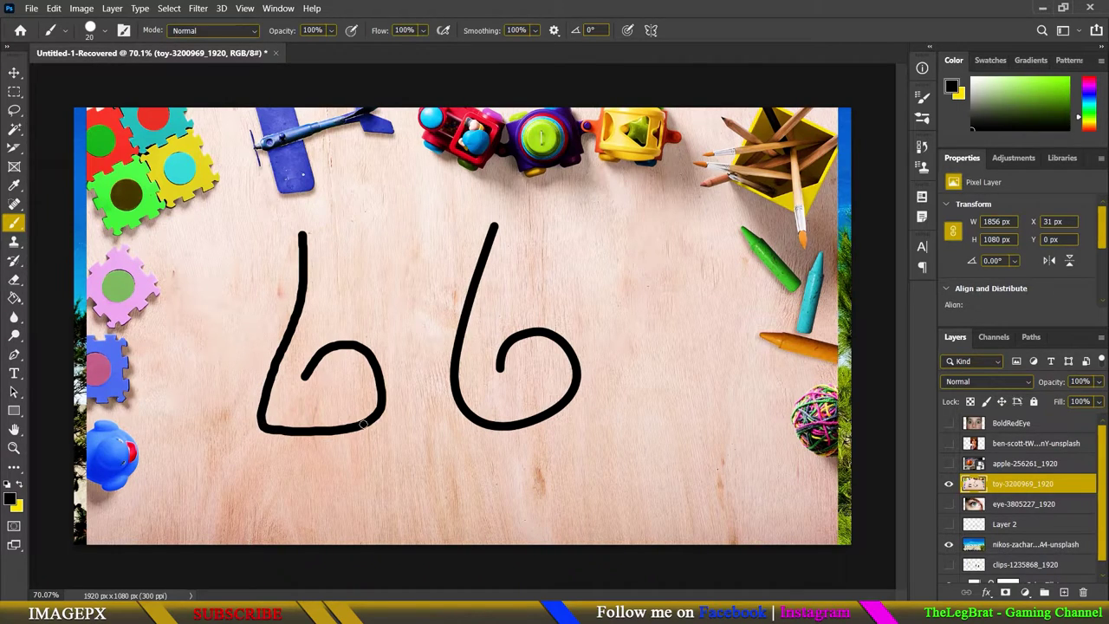
mouse_move(524, 498)
mouse_down()
mouse_move(619, 347)
mouse_move(780, 368)
mouse_move(637, 276)
mouse_move(611, 221)
mouse_up()
mouse_move(726, 217)
mouse_down()
mouse_move(761, 208)
mouse_move(565, 200)
mouse_up()
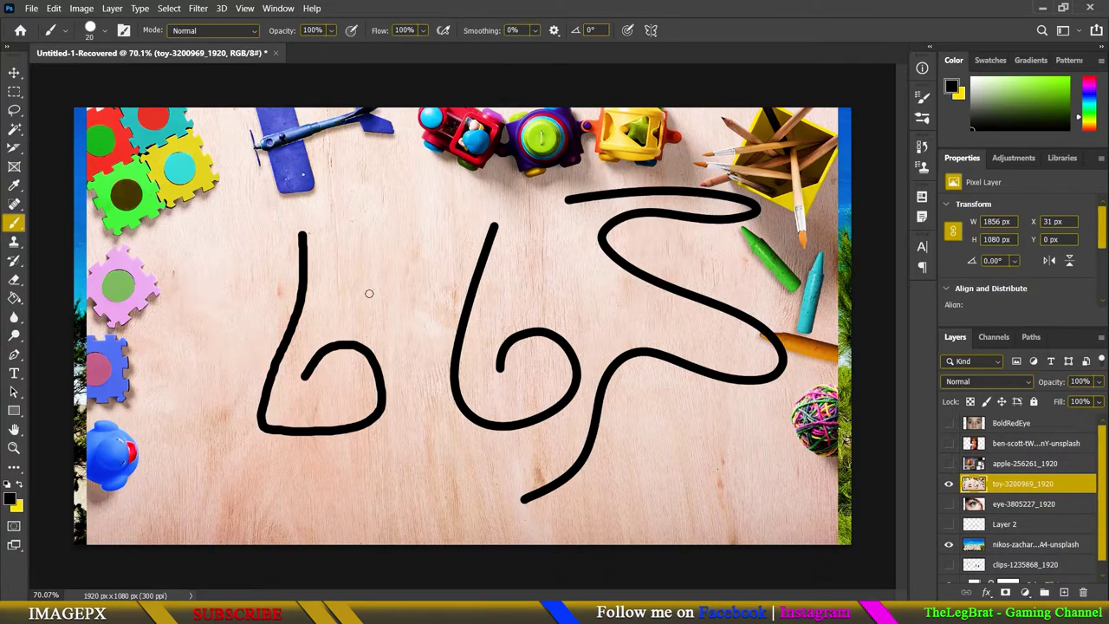
drag(403, 260, 418, 363)
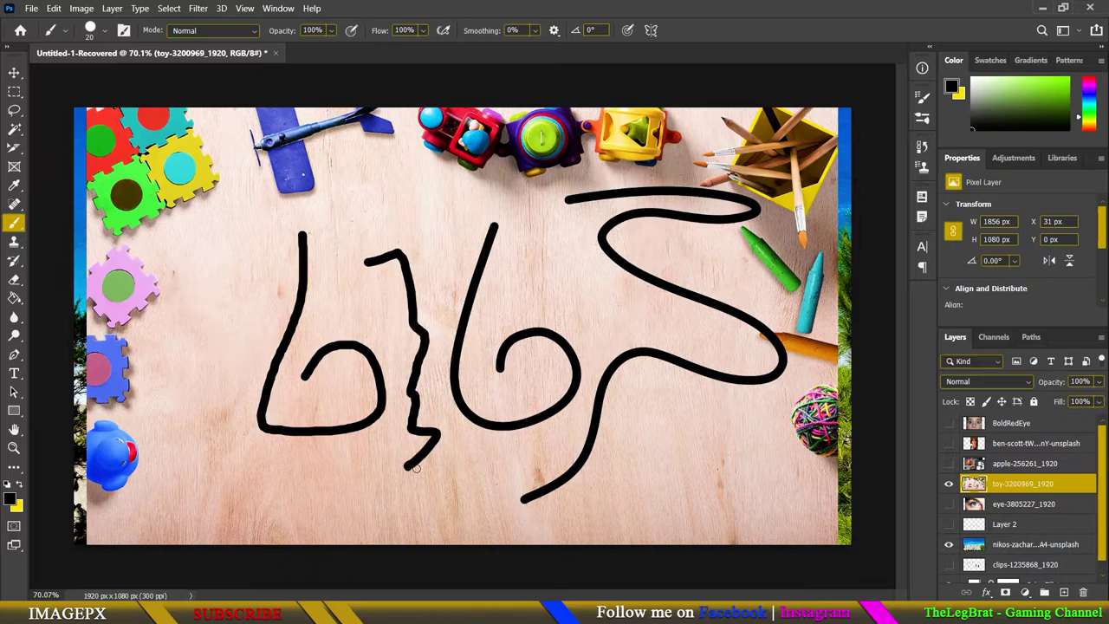
mouse_move(416, 468)
mouse_down()
mouse_move(443, 505)
mouse_move(482, 513)
mouse_move(617, 518)
mouse_move(727, 490)
mouse_move(737, 507)
mouse_move(691, 484)
mouse_up()
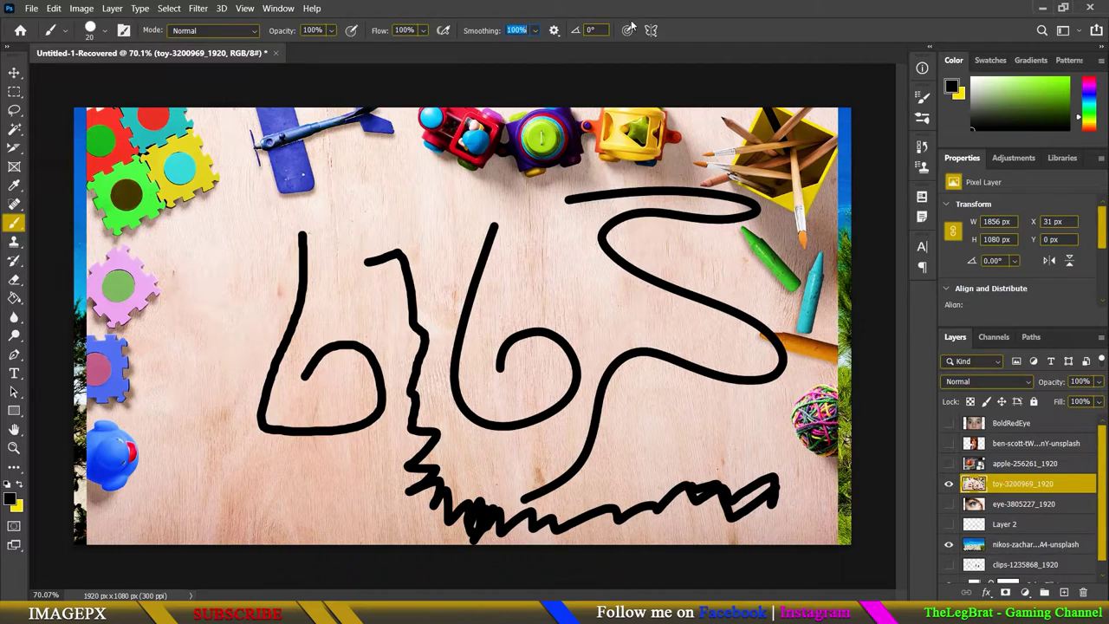
mouse_move(221, 281)
mouse_down()
mouse_move(393, 316)
mouse_move(529, 364)
mouse_move(711, 361)
mouse_move(733, 465)
mouse_up()
key(ctrl+z)
key(ctrl+z)
key(ctrl+z)
key(ctrl+z)
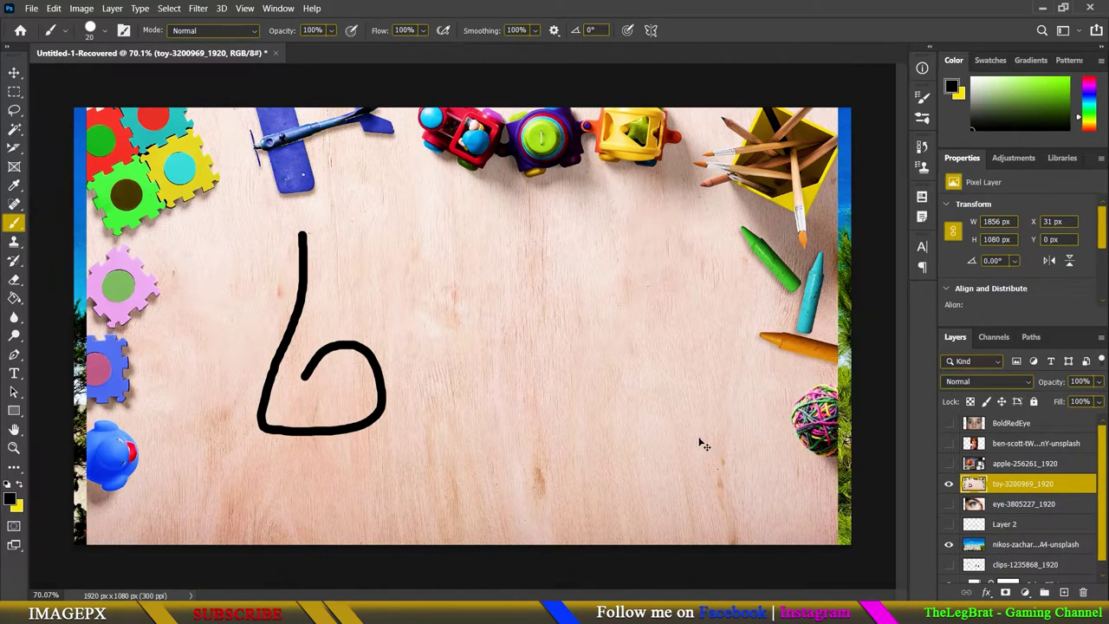
key(ctrl+z)
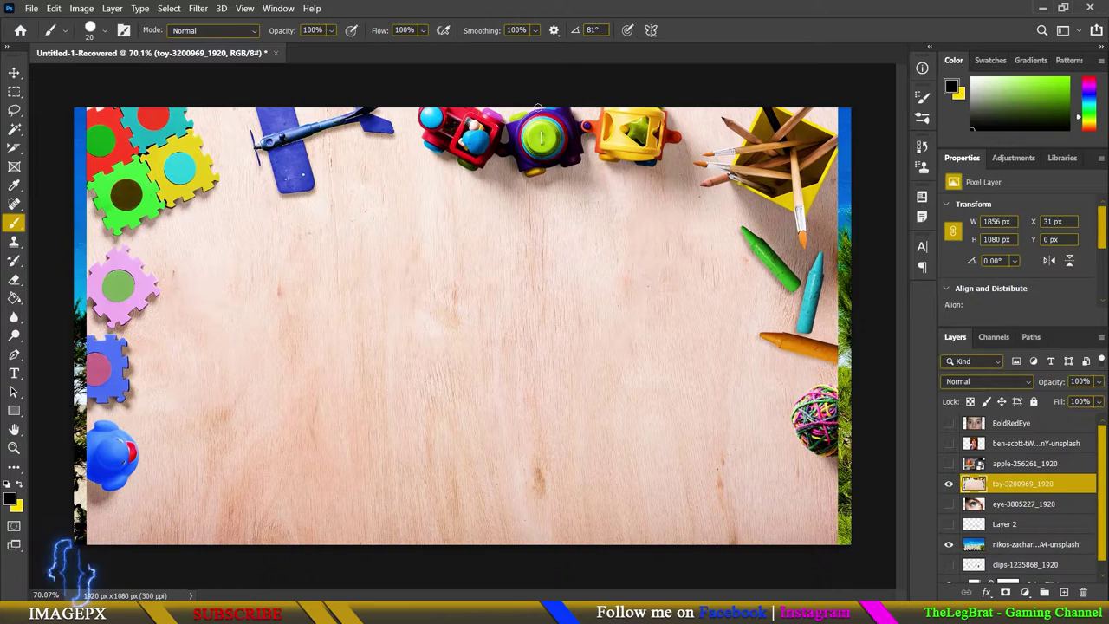
- Flatten the brush tip into a narrow ellipse and paint a horizontal test stroke
mouse_move(384, 289)
mouse_down()
mouse_move(494, 367)
mouse_move(512, 347)
mouse_up()
key(ctrl+z)
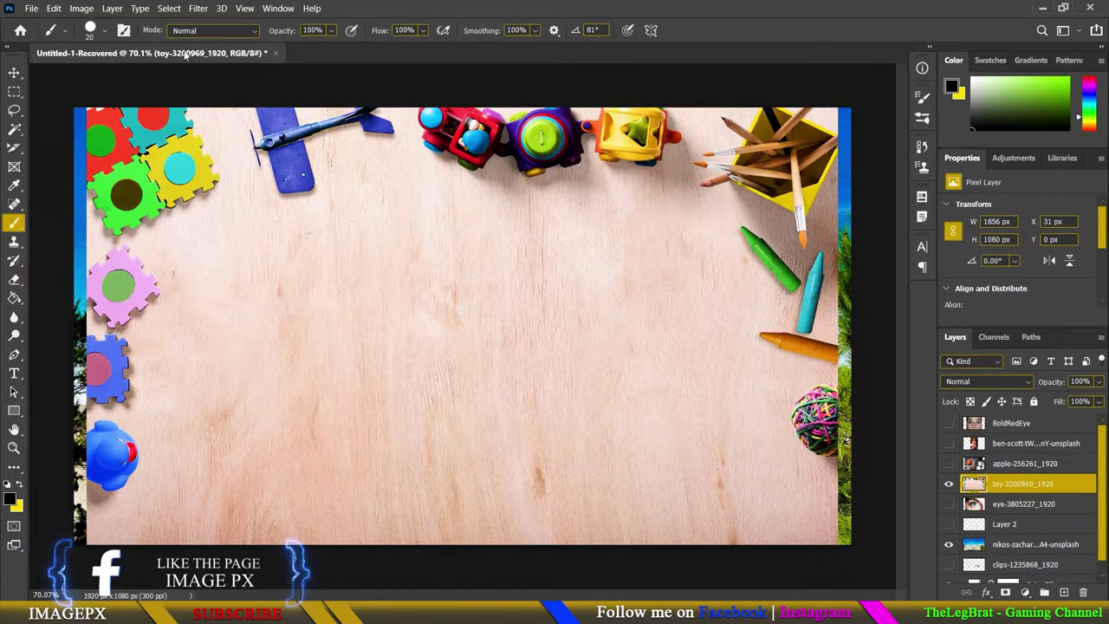
click(104, 30)
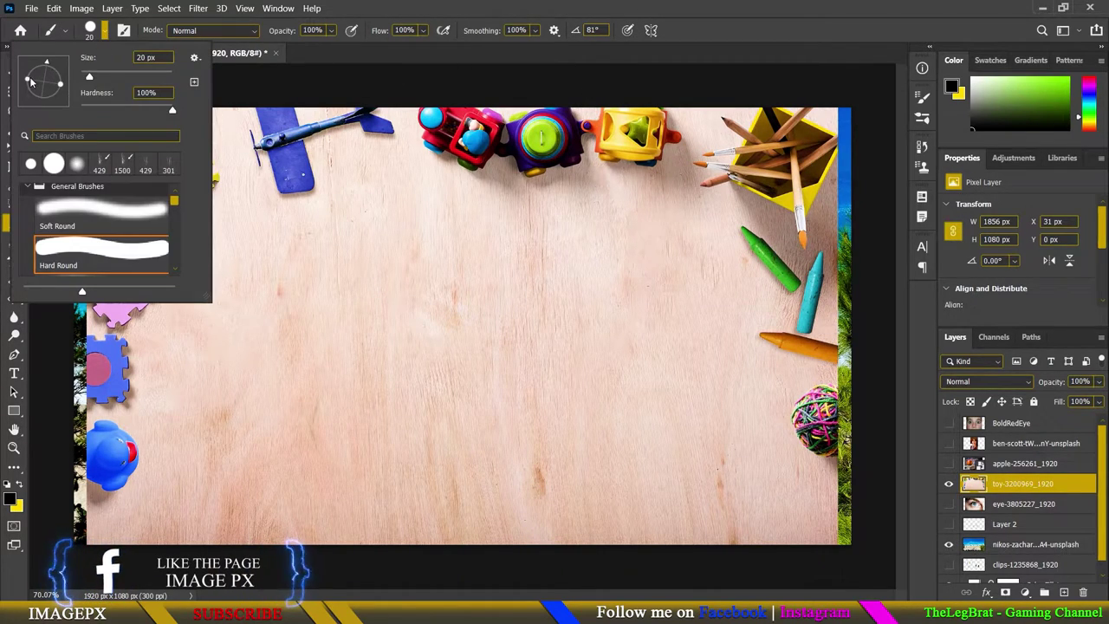
mouse_move(59, 83)
mouse_down()
mouse_move(43, 83)
mouse_move(63, 84)
mouse_up()
key(Escape)
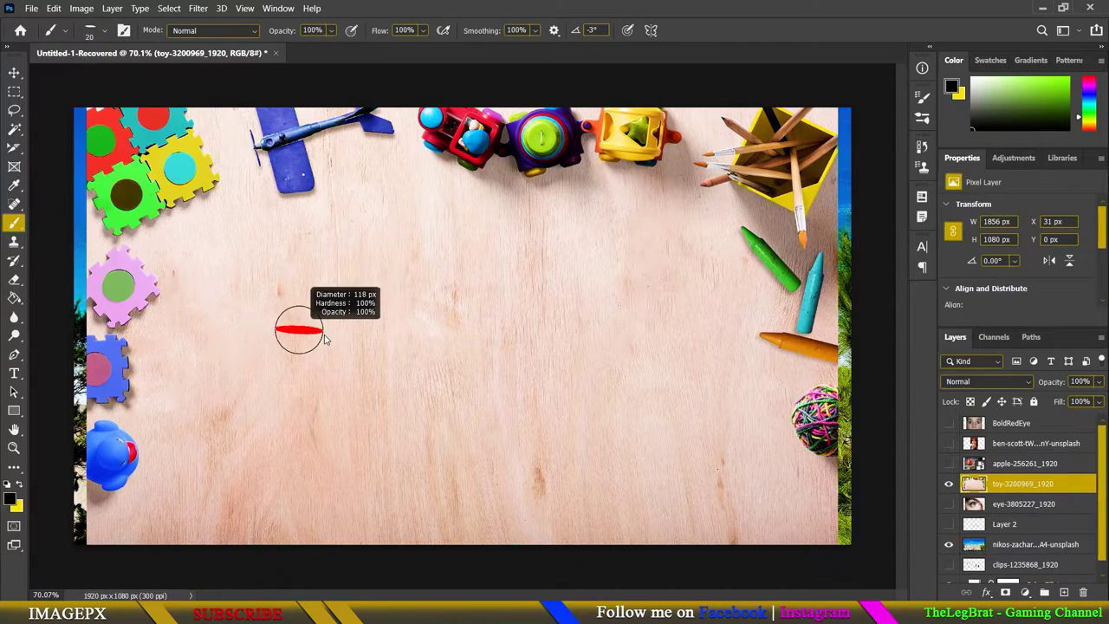
scroll(272, 338, up, 2)
drag(199, 335, 628, 335)
scroll(629, 334, down, 1)
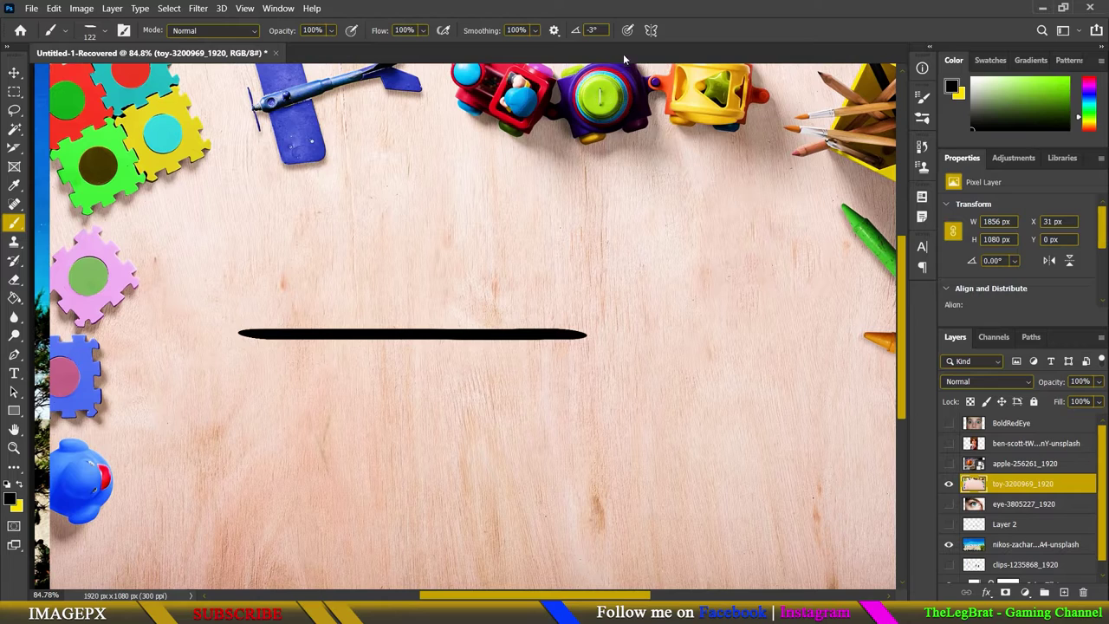
- Test and undo angled flat-tip strokes, then reset the brush angle to 0°
drag(305, 270, 520, 278)
key(ctrl+z)
key(ctrl+z)
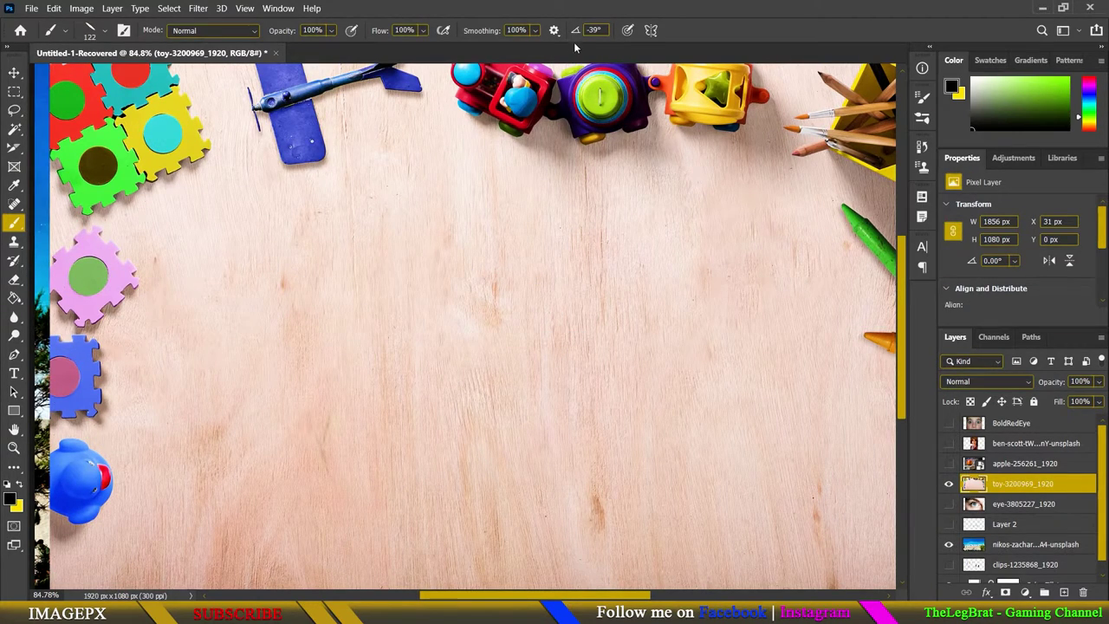
drag(315, 373, 568, 408)
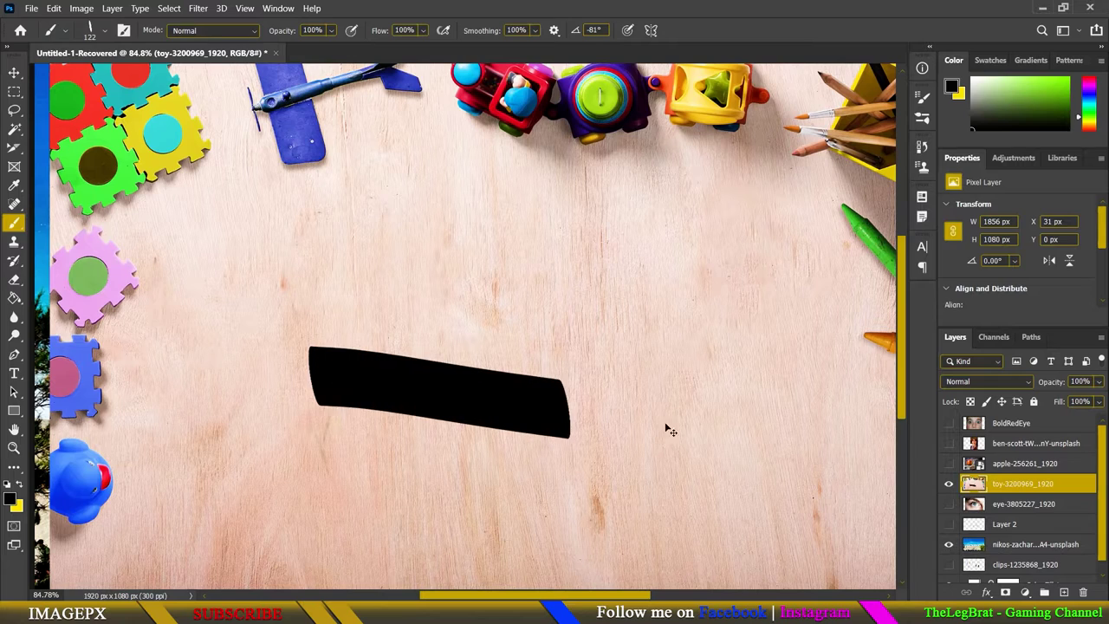
key(ctrl+z)
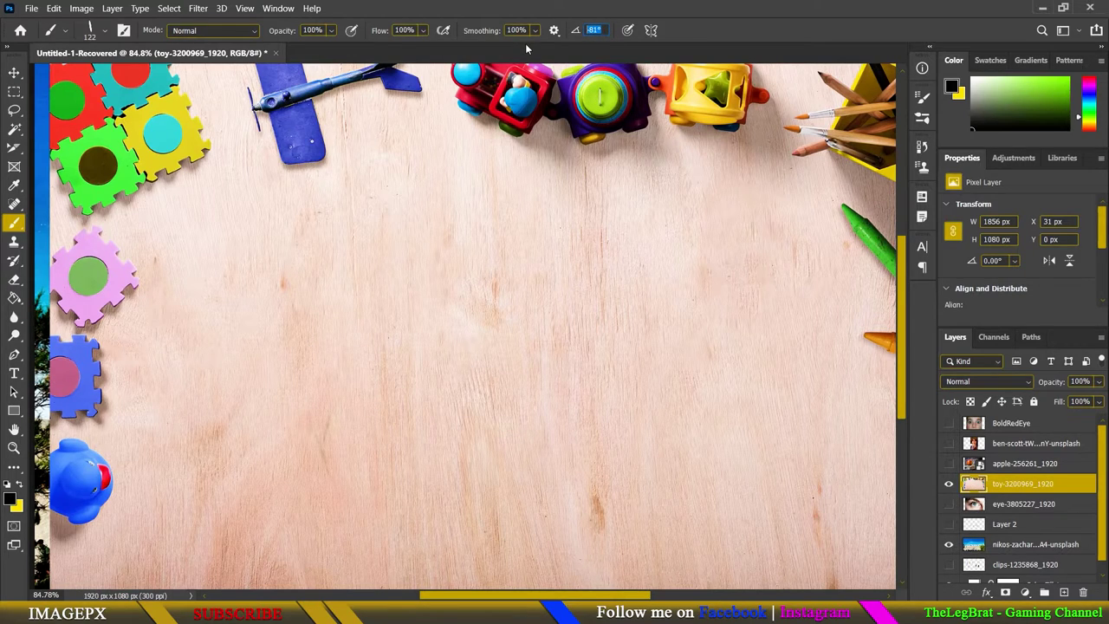
text(0)
key(Return)
click(101, 32)
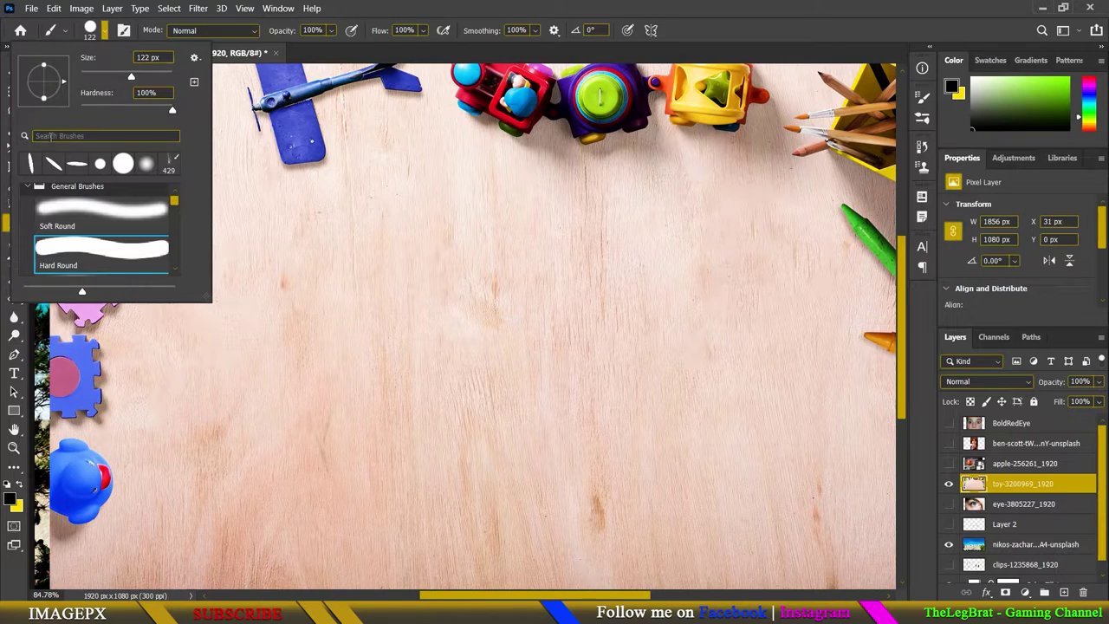
click(621, 39)
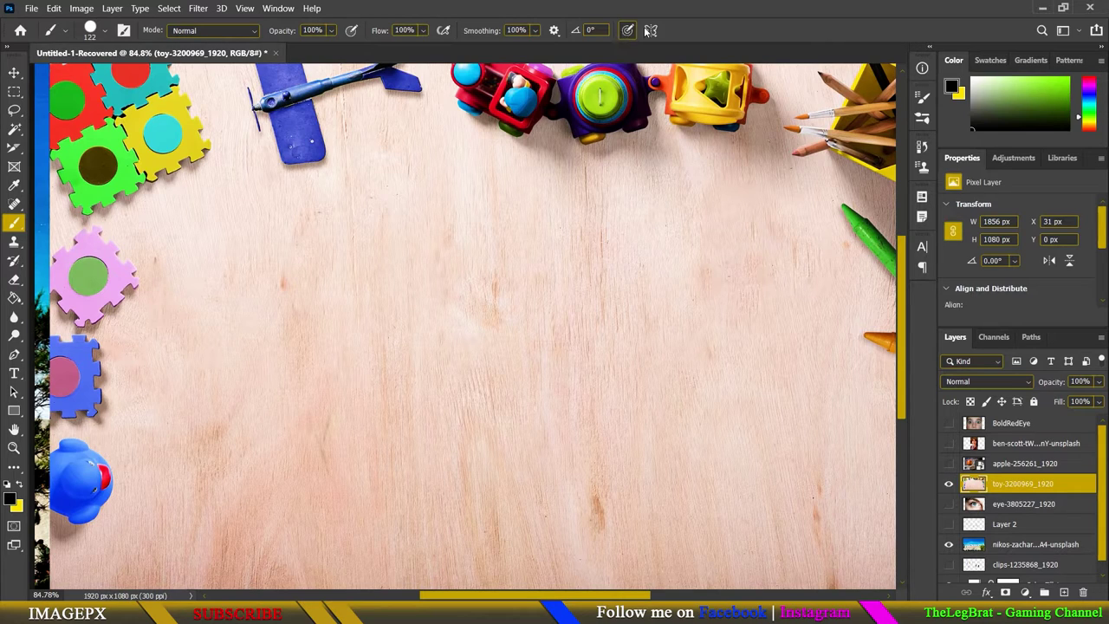
- Turn on Vertical symmetry and position the axis across the board
click(650, 30)
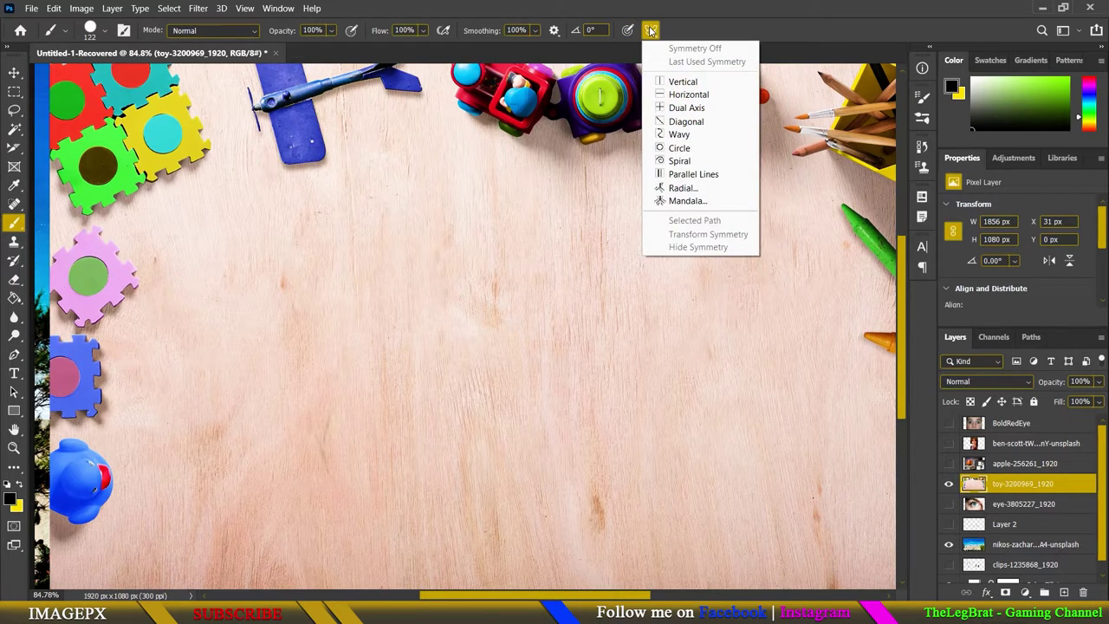
click(681, 82)
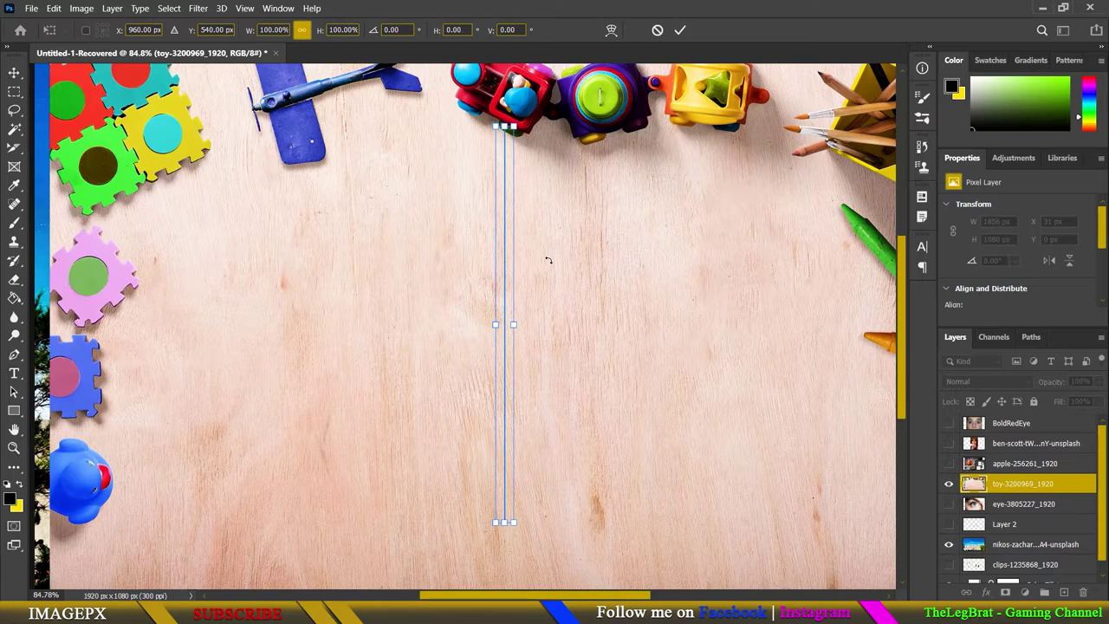
drag(514, 324, 826, 324)
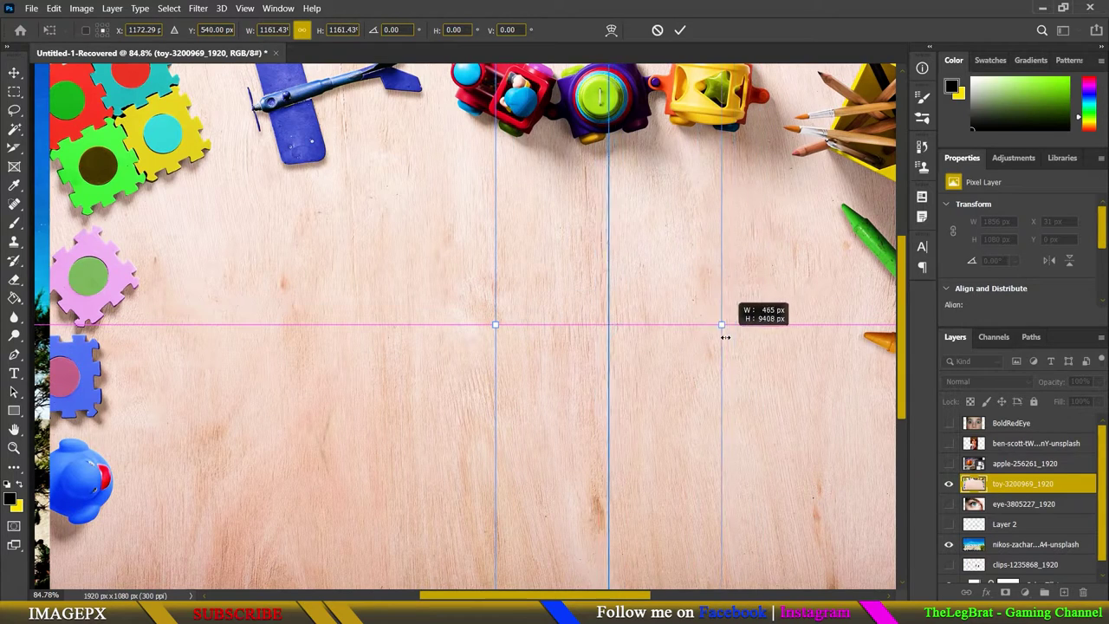
drag(495, 324, 271, 325)
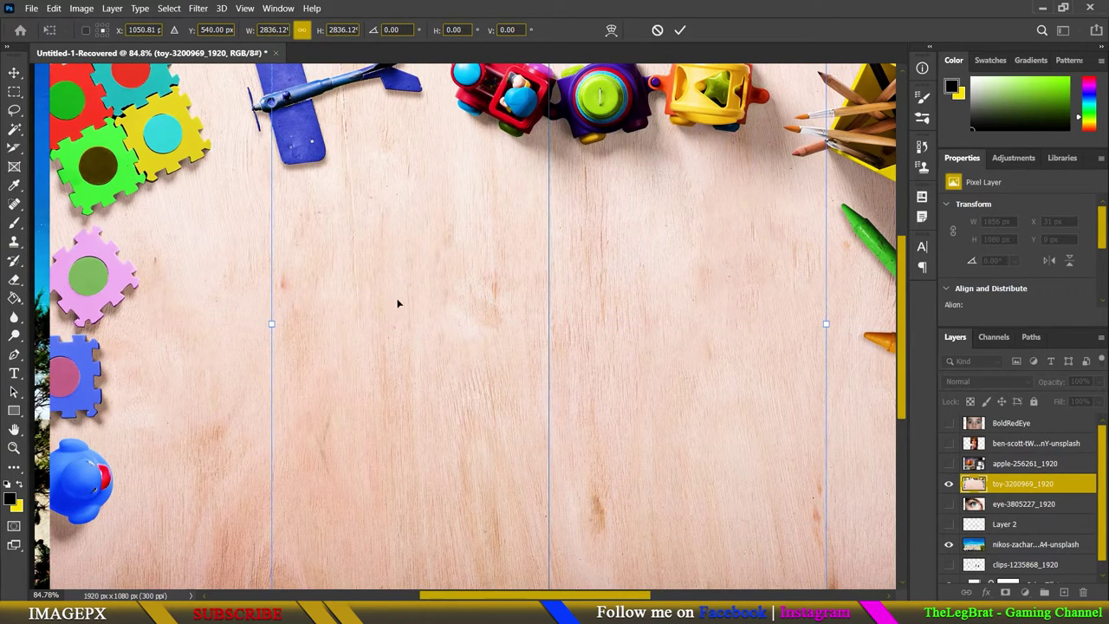
key(Return)
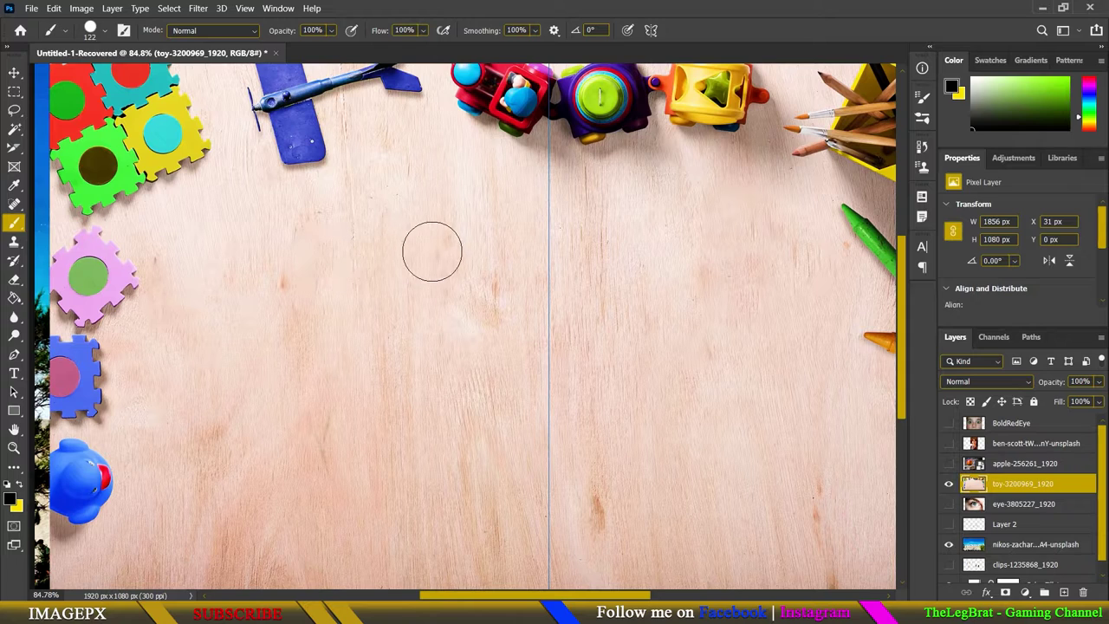
- Paint and undo mirrored test strokes, then hide the symmetry axis
mouse_move(442, 250)
mouse_down()
mouse_move(376, 272)
mouse_move(391, 395)
mouse_move(490, 436)
mouse_move(372, 498)
mouse_move(356, 531)
mouse_up()
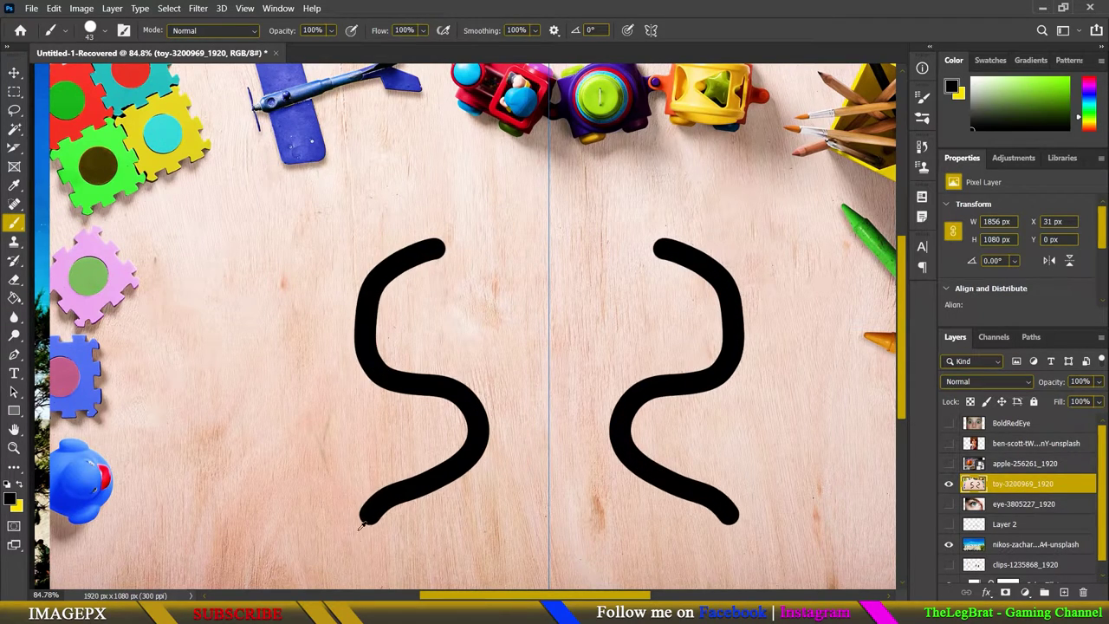
scroll(427, 484, down, 3)
key(ctrl+z)
drag(305, 290, 321, 455)
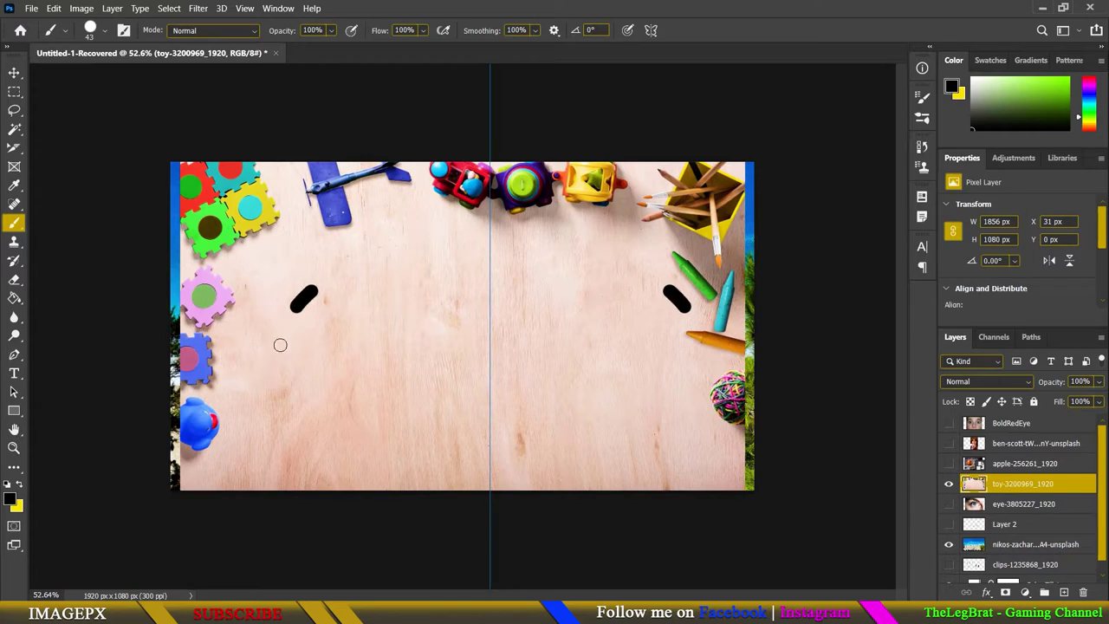
key(ctrl+z)
click(628, 30)
click(658, 62)
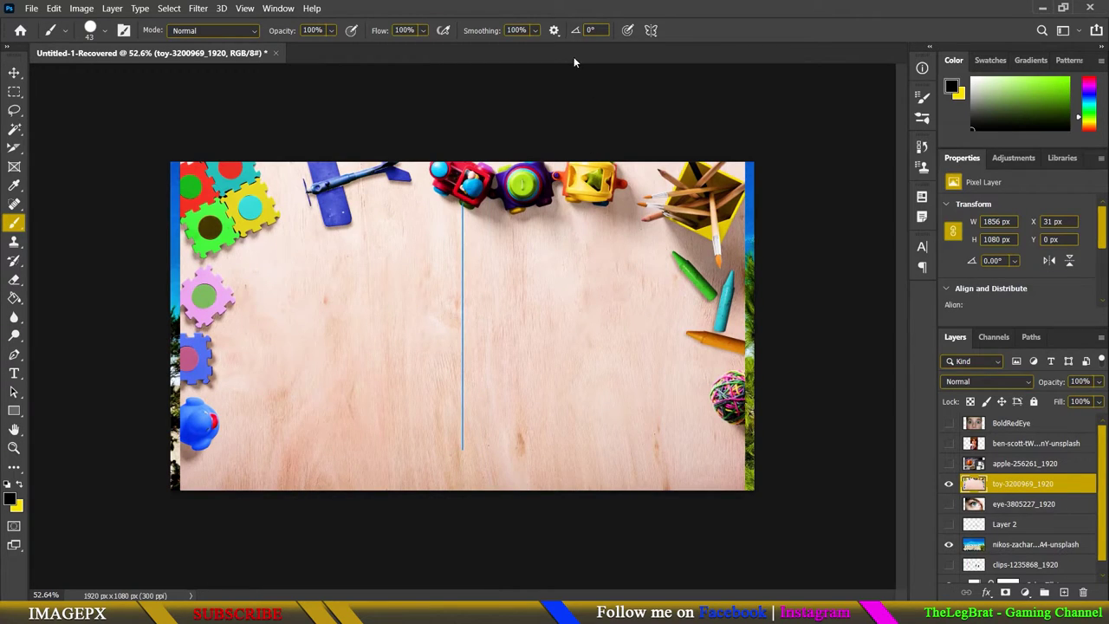
key(Escape)
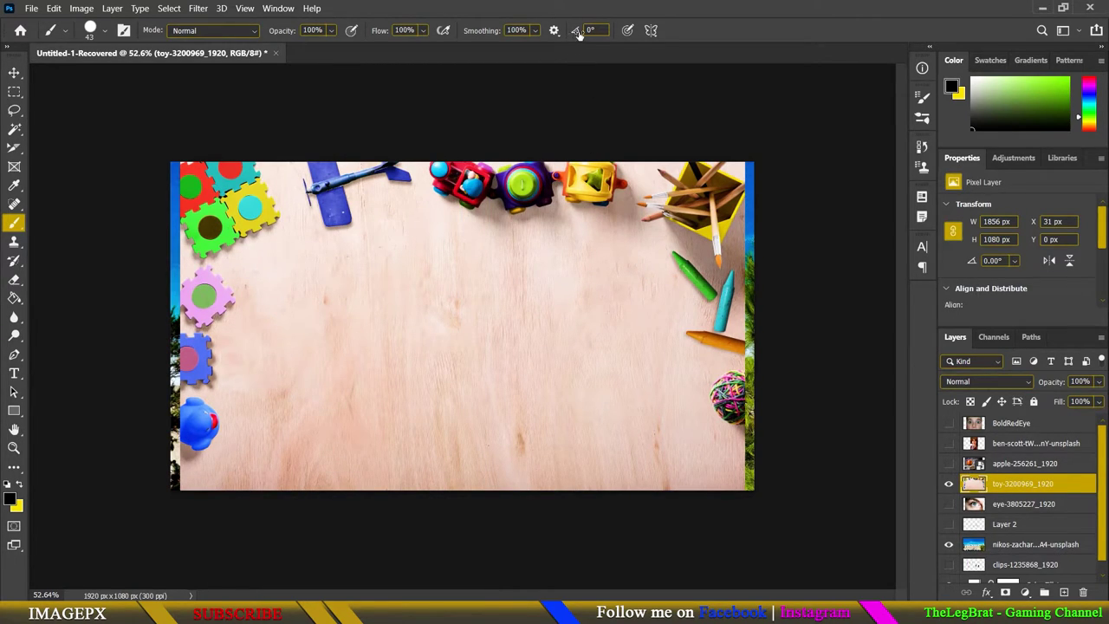
- Switch to Dual Axis symmetry, then test and undo a four-way mirrored stroke
click(652, 30)
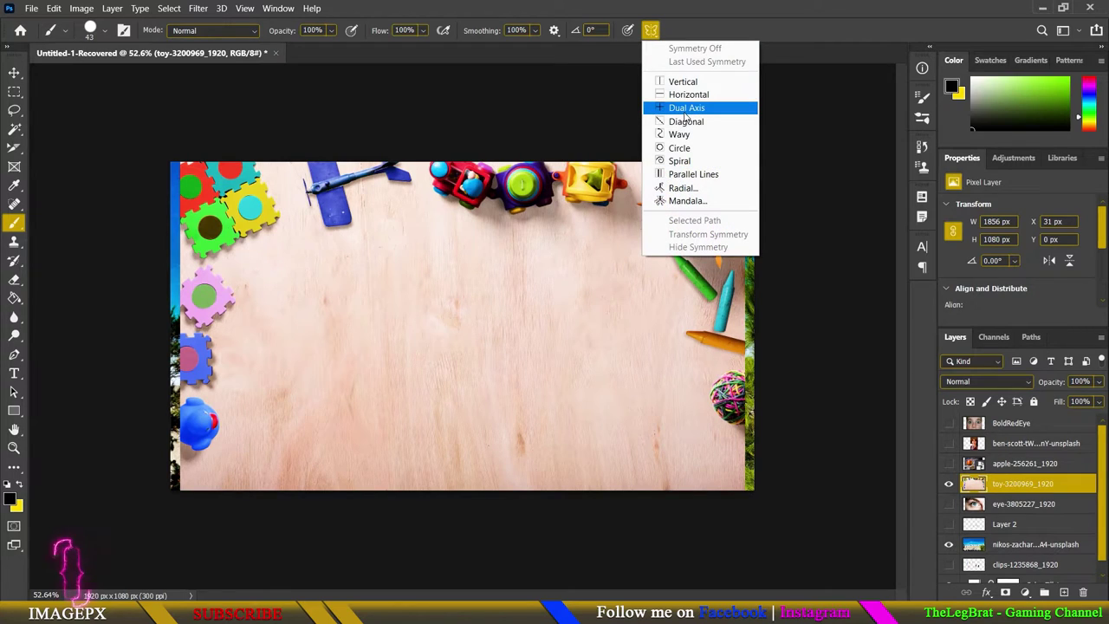
click(685, 109)
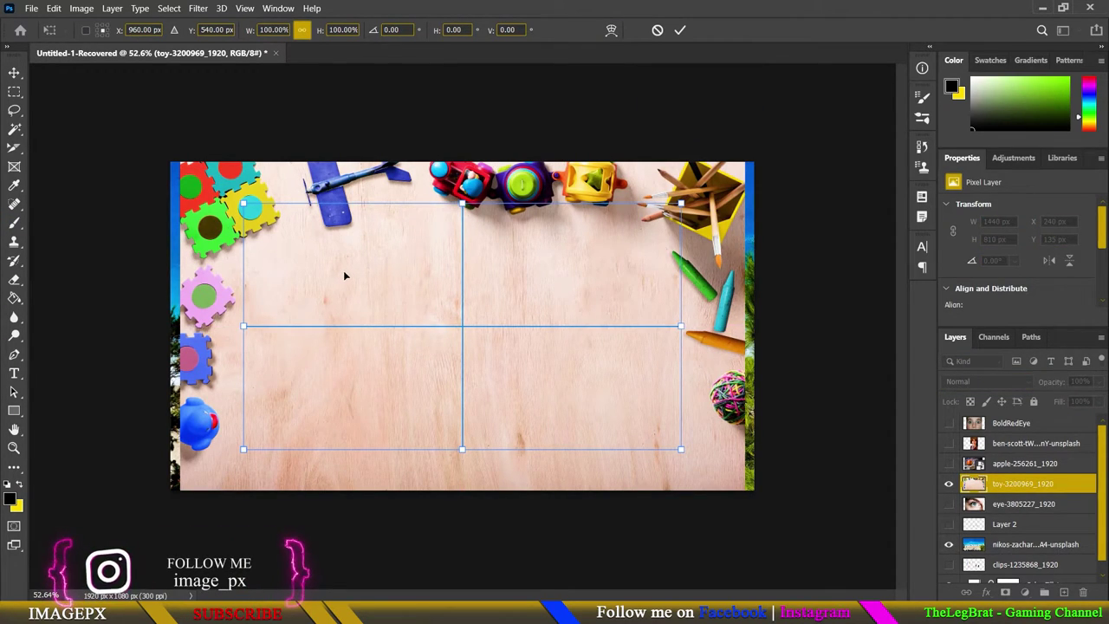
key(Return)
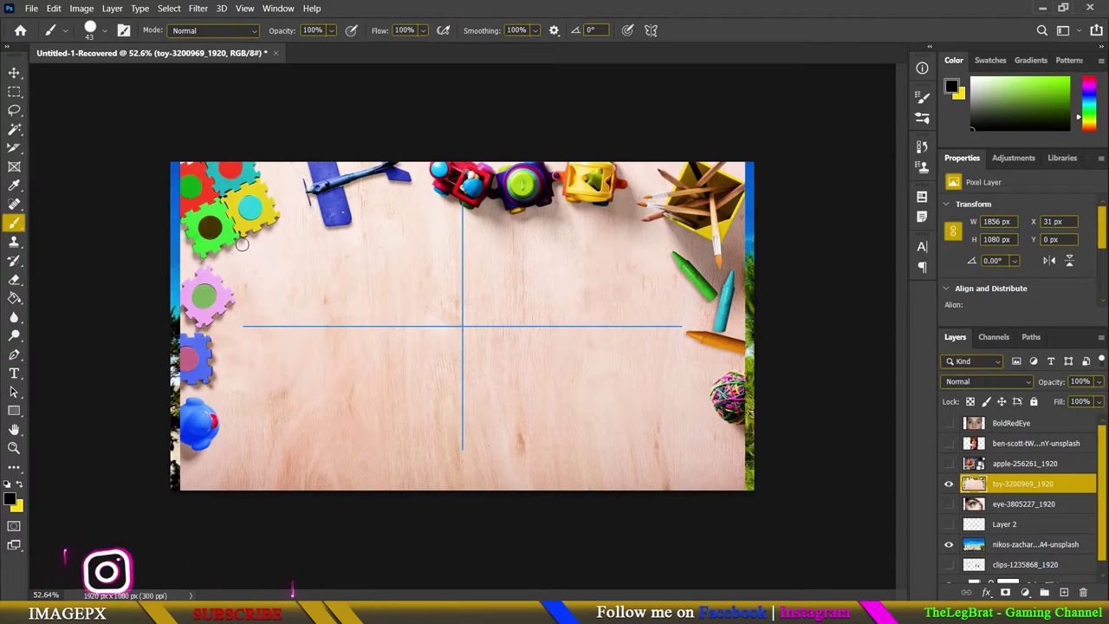
drag(246, 246, 206, 266)
key(ctrl+z)
scroll(369, 284, up, 2)
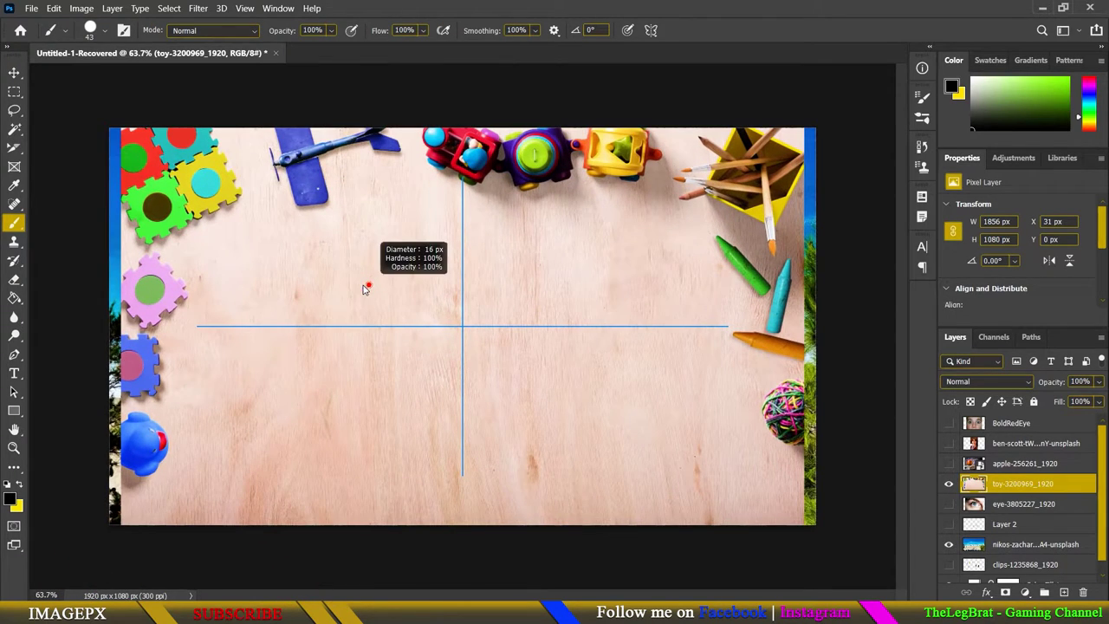
scroll(370, 280, down, 2)
- Paint and undo four-way mirrored curls and wavy strokes
mouse_move(337, 266)
mouse_down()
mouse_move(340, 295)
mouse_move(414, 299)
mouse_move(423, 244)
mouse_move(364, 238)
mouse_move(365, 265)
mouse_move(400, 256)
mouse_up()
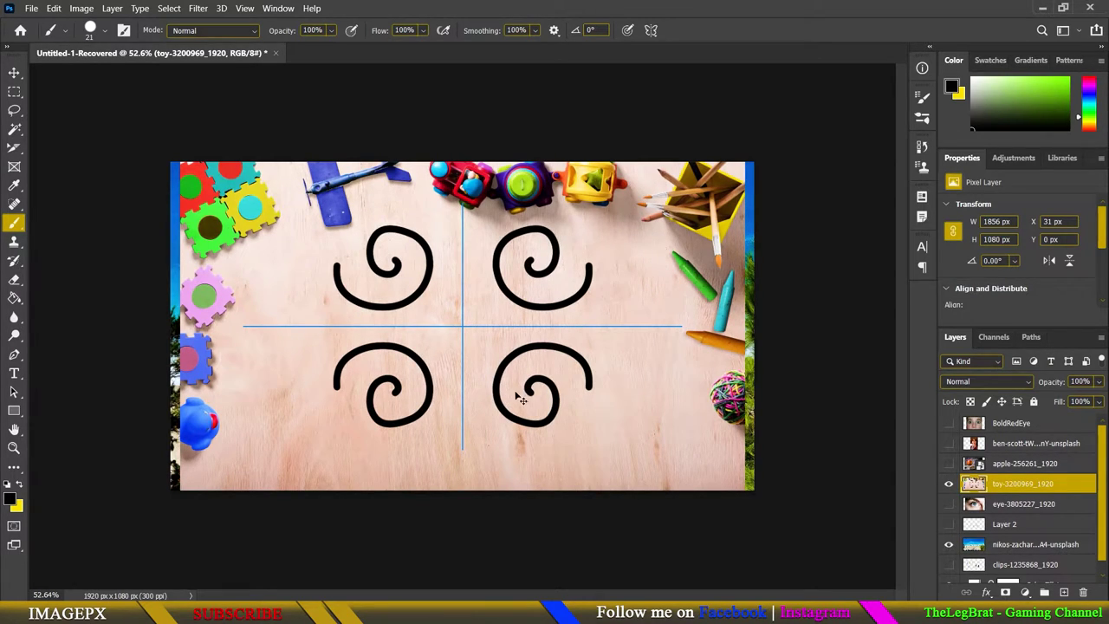
key(ctrl+z)
mouse_move(447, 312)
mouse_down()
mouse_move(424, 274)
mouse_move(371, 262)
mouse_move(317, 220)
mouse_up()
key(ctrl+z)
mouse_move(468, 365)
mouse_down()
mouse_move(581, 376)
mouse_move(671, 405)
mouse_up()
key(ctrl+z)
- Switch symmetry to Spiral and scale its guide to 123%
click(650, 32)
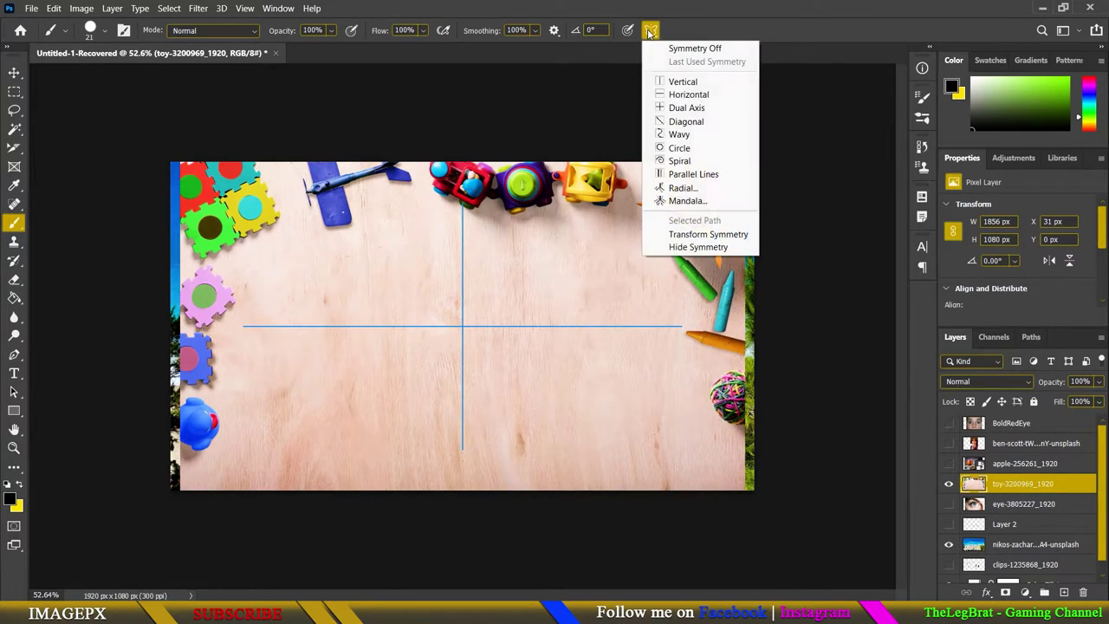
click(681, 161)
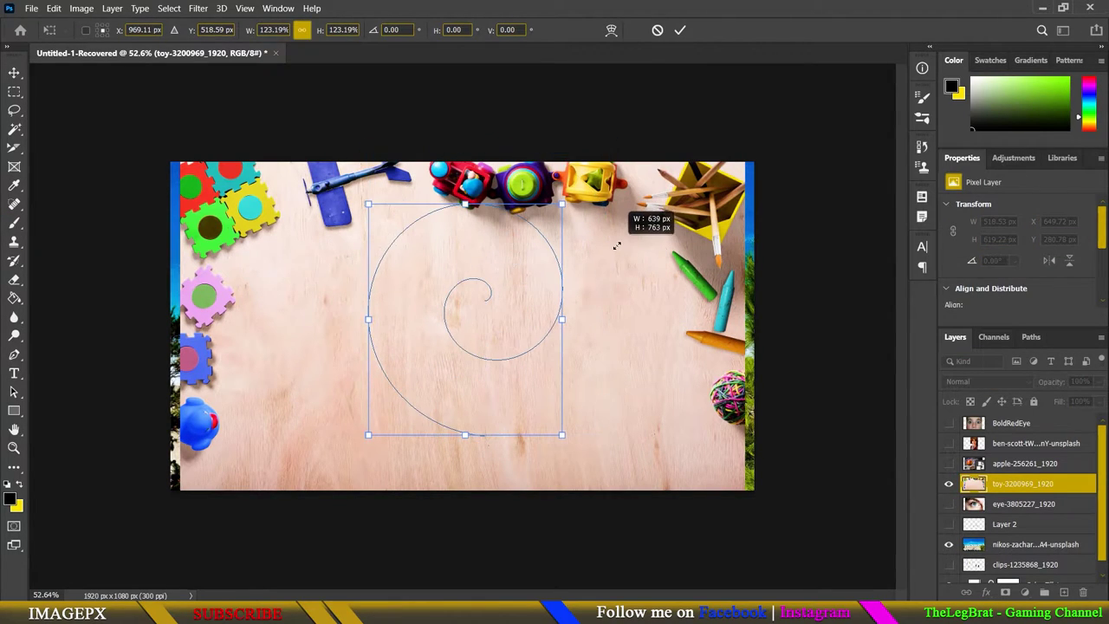
drag(531, 250, 561, 205)
key(Return)
- Paint test strokes repeated along the spiral symmetry guide
drag(417, 299, 572, 394)
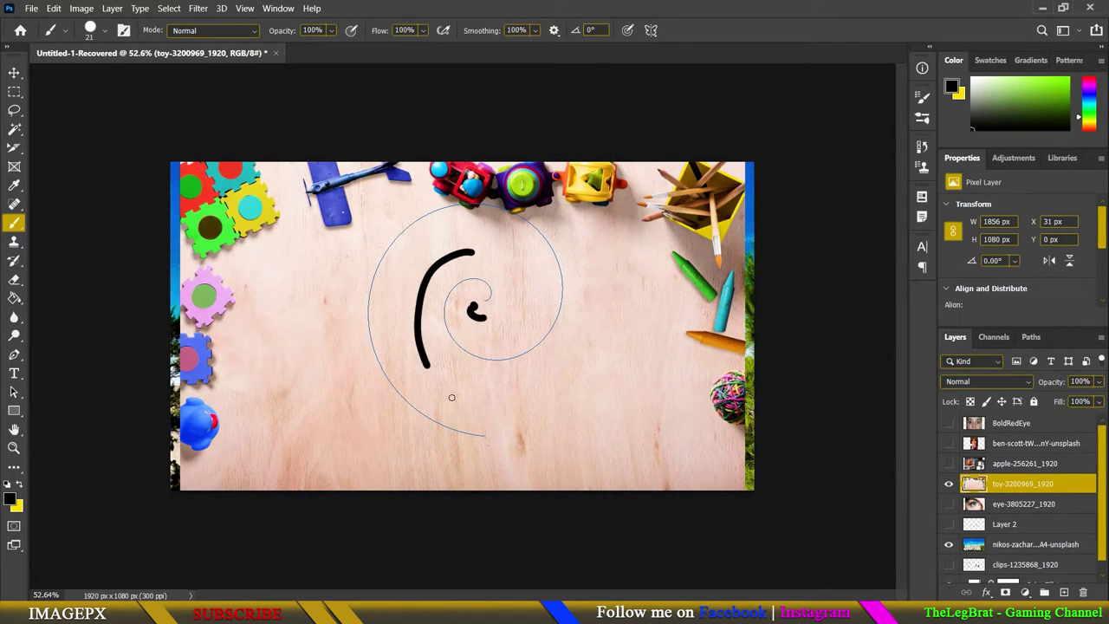
drag(597, 313, 618, 241)
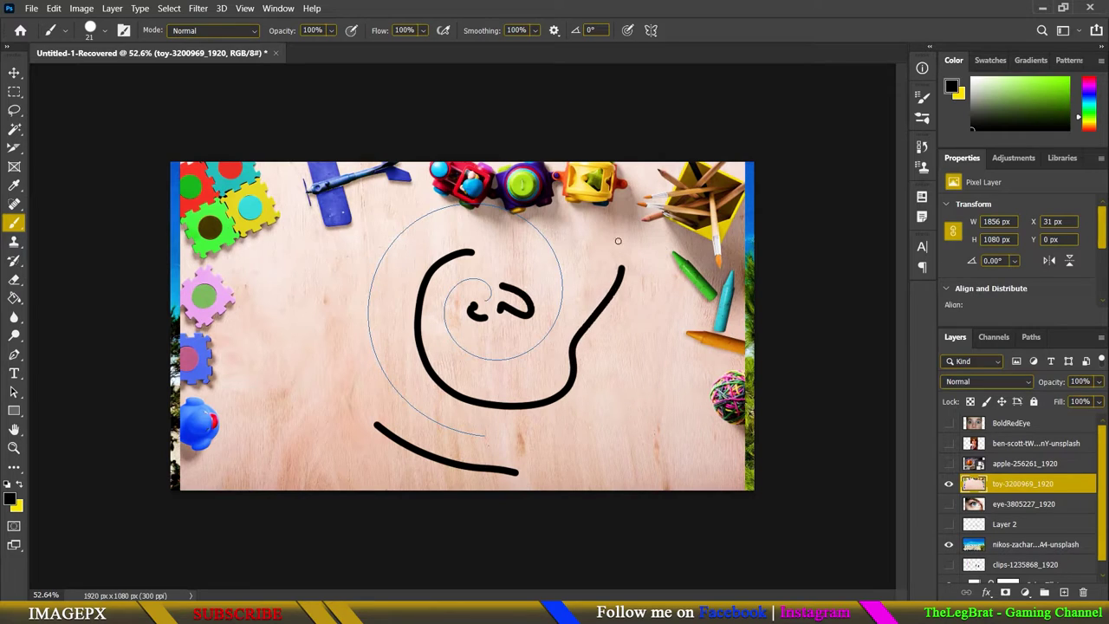
drag(593, 189, 438, 431)
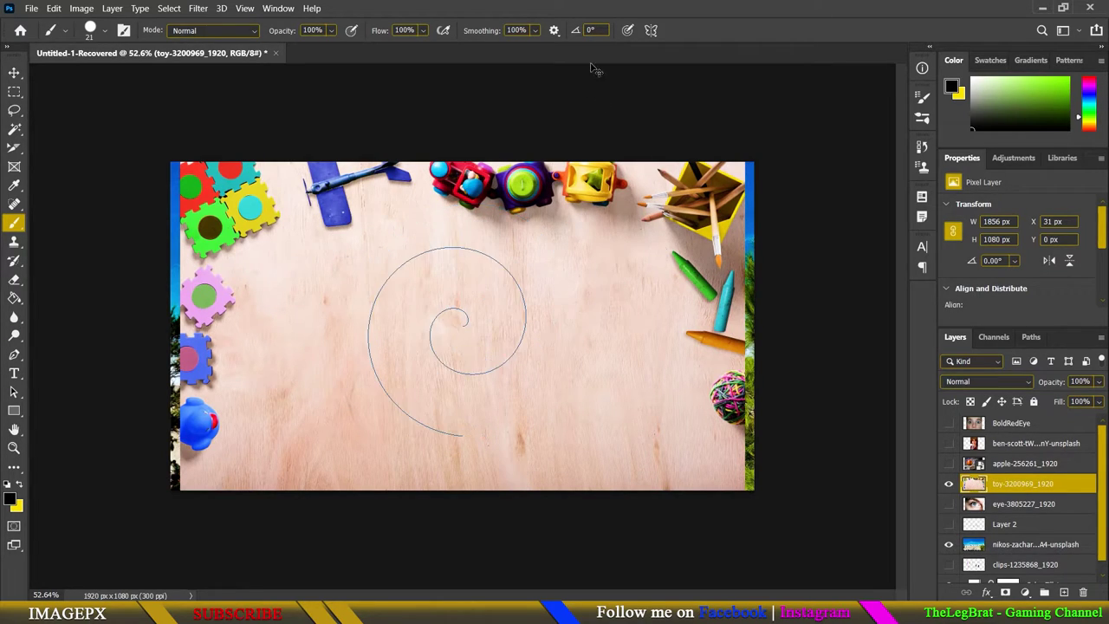
click(651, 30)
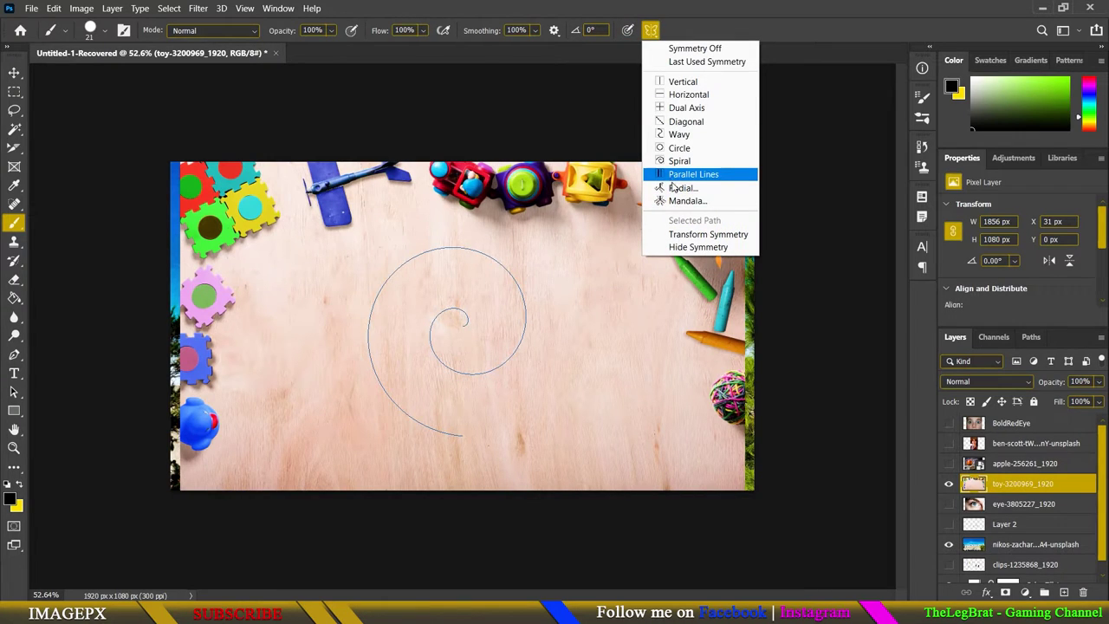
- Switch to Parallel Lines symmetry, resizing and committing the two guides
click(673, 180)
drag(562, 326, 617, 328)
key(Return)
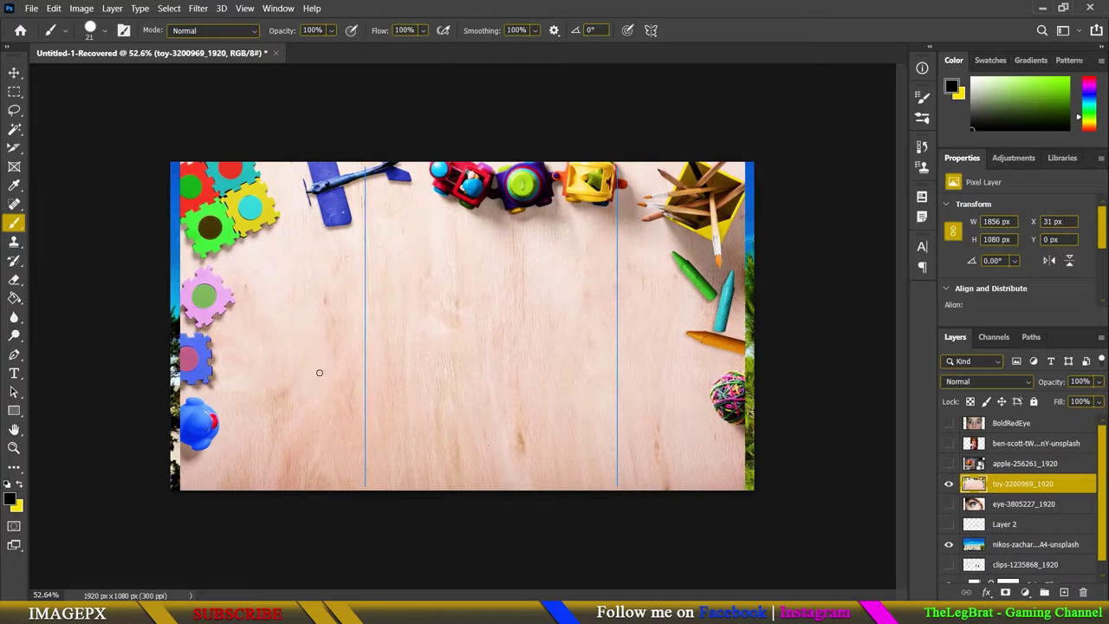
- Paint a mirrored zigzag test stroke, then undo it
drag(319, 372, 456, 256)
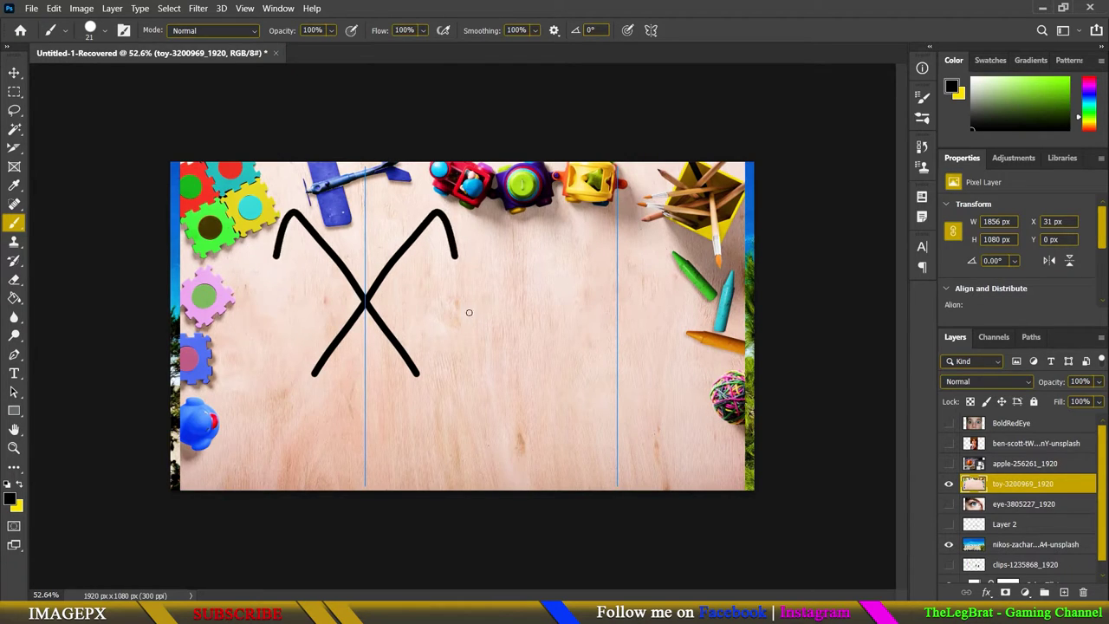
mouse_move(469, 312)
mouse_down()
mouse_move(746, 320)
mouse_move(295, 412)
mouse_up()
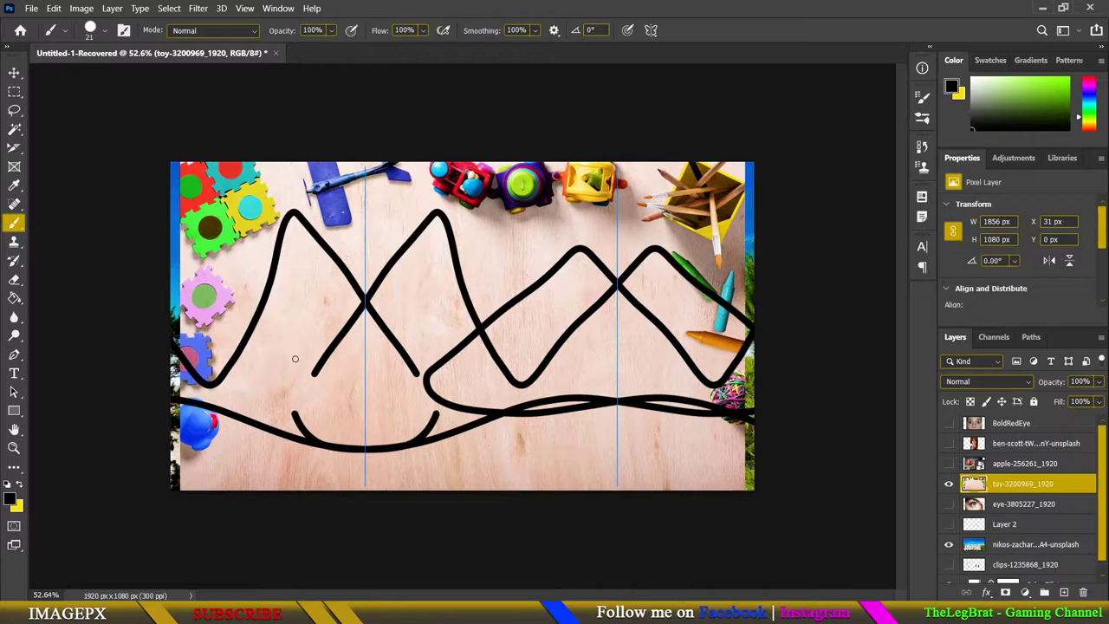
drag(294, 359, 364, 347)
key(ctrl+z)
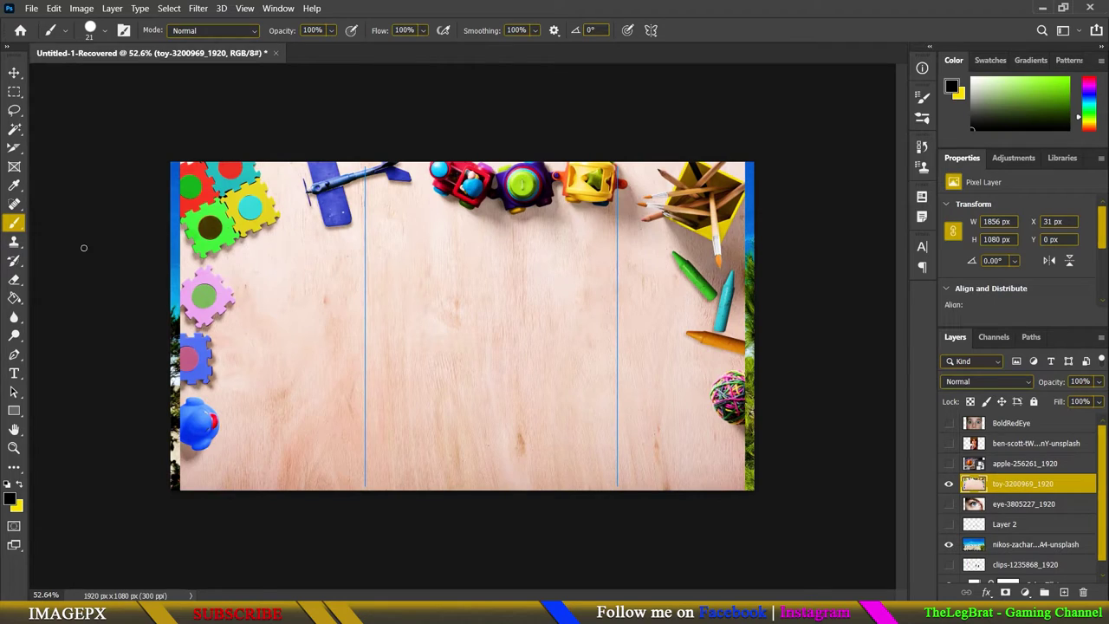
- Switch to the Pencil at about 30 px and test mirrored arcs, then undo them
right_click(16, 224)
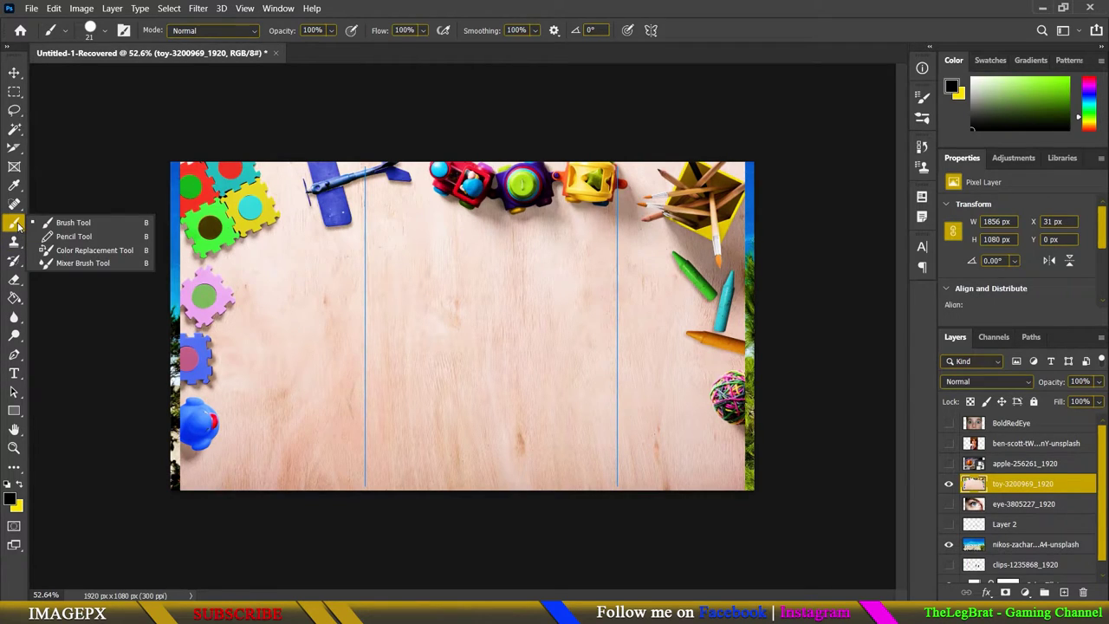
click(69, 236)
drag(451, 257, 384, 280)
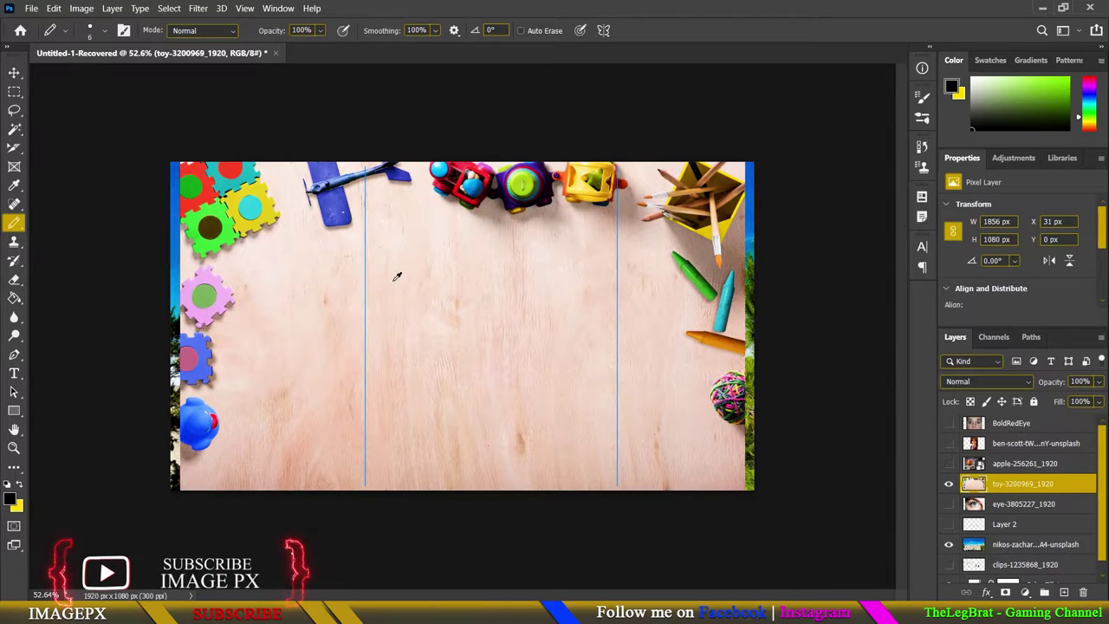
key(ctrl+plus)
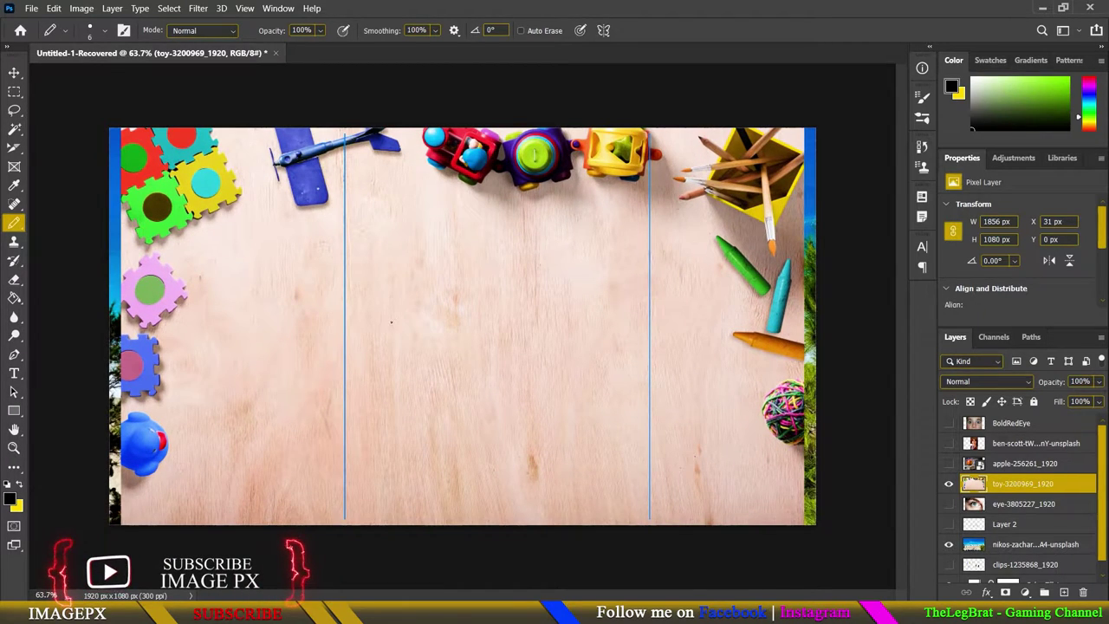
drag(230, 327, 303, 323)
drag(388, 324, 460, 327)
key(ctrl+z)
key(ctrl+z)
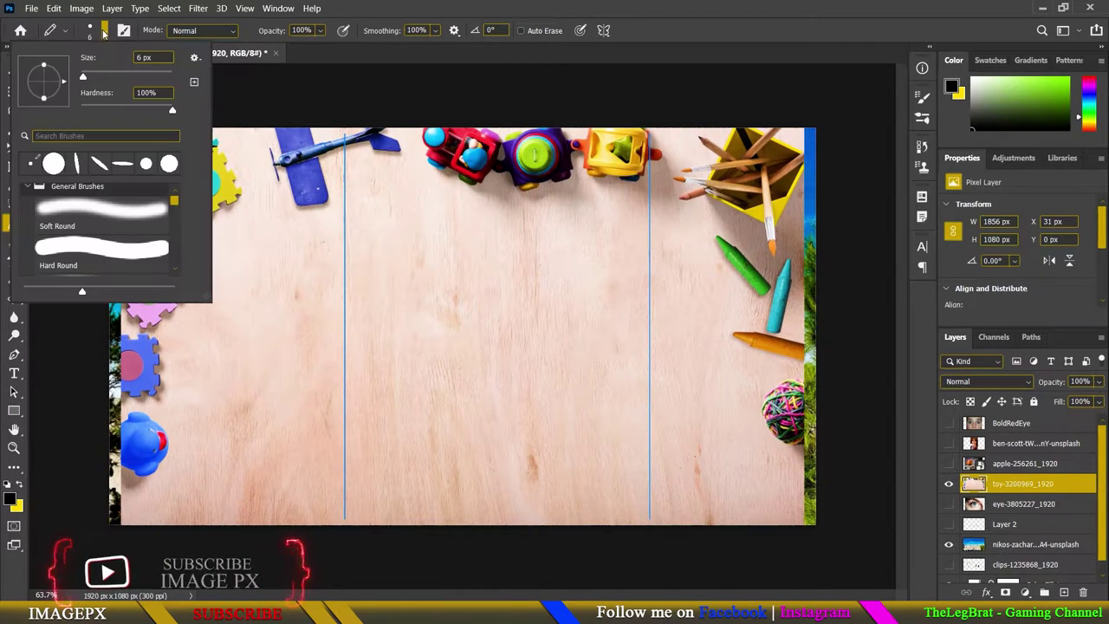
- Pick the Soft Round preset and test thick mirrored pencil strokes, undoing them
click(104, 30)
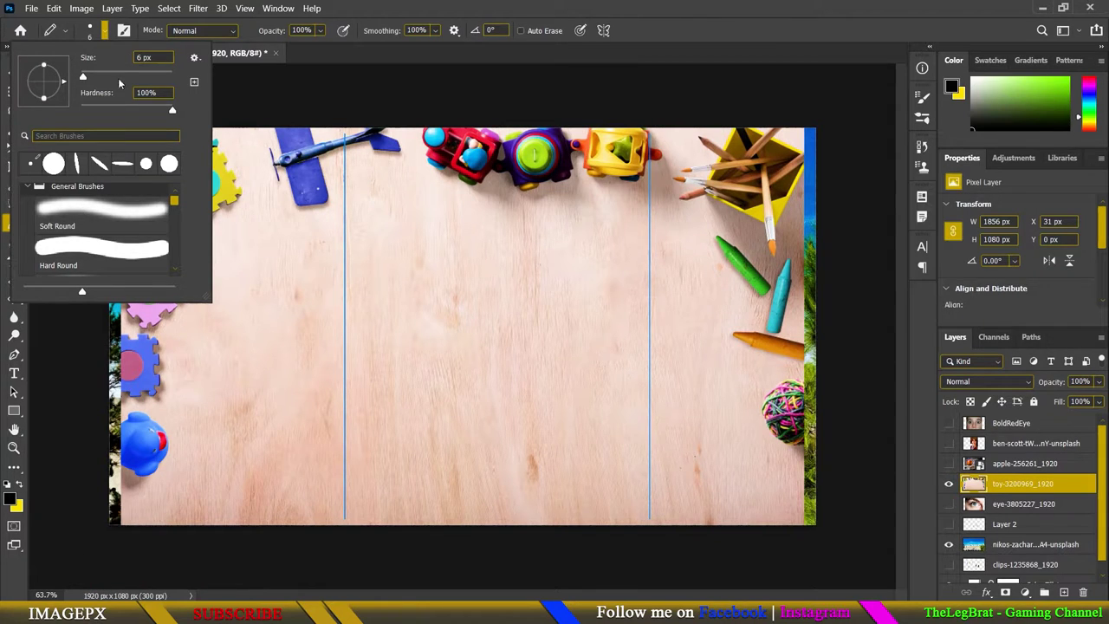
double_click(104, 217)
mouse_move(363, 273)
mouse_down()
mouse_move(452, 297)
mouse_move(364, 373)
mouse_up()
key(ctrl+z)
scroll(457, 294, up, 3)
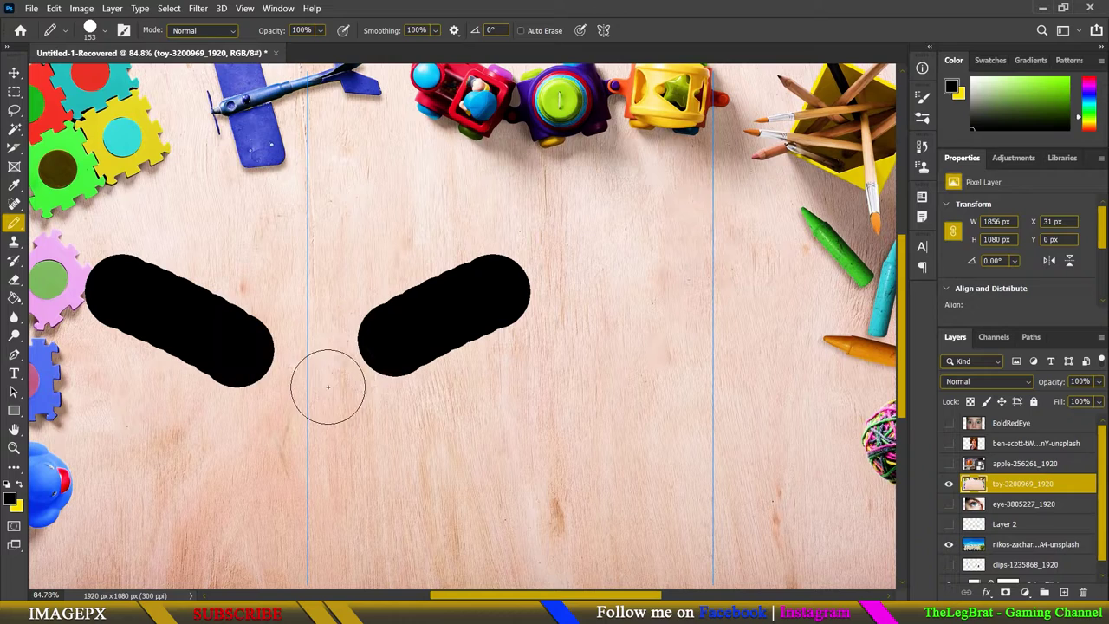
click(104, 32)
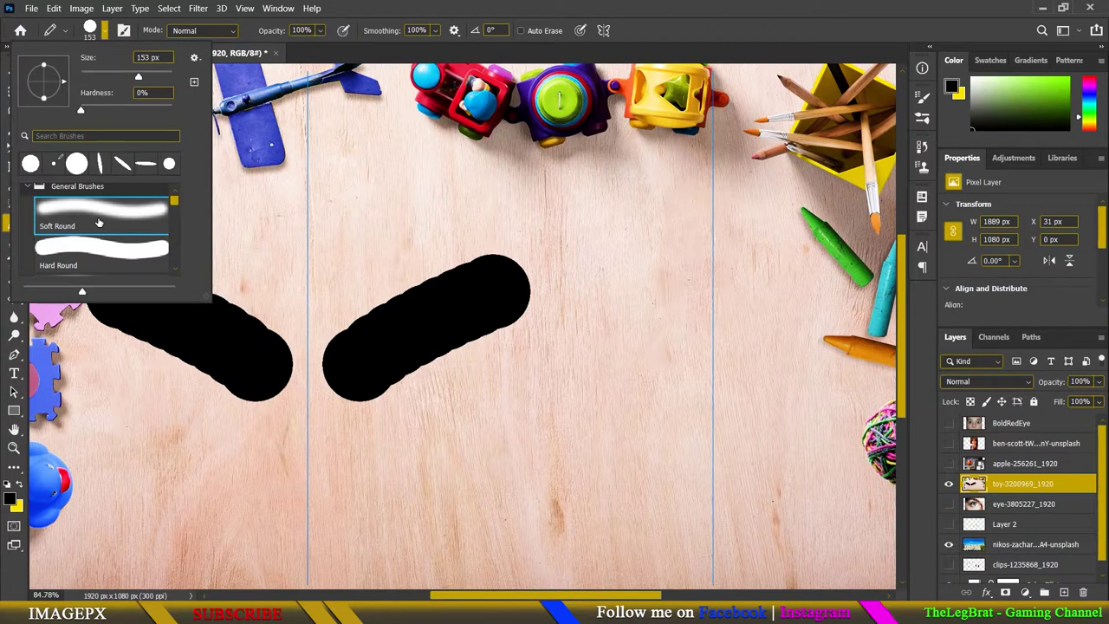
mouse_move(235, 240)
mouse_down()
mouse_move(407, 278)
mouse_move(581, 396)
mouse_move(555, 442)
mouse_up()
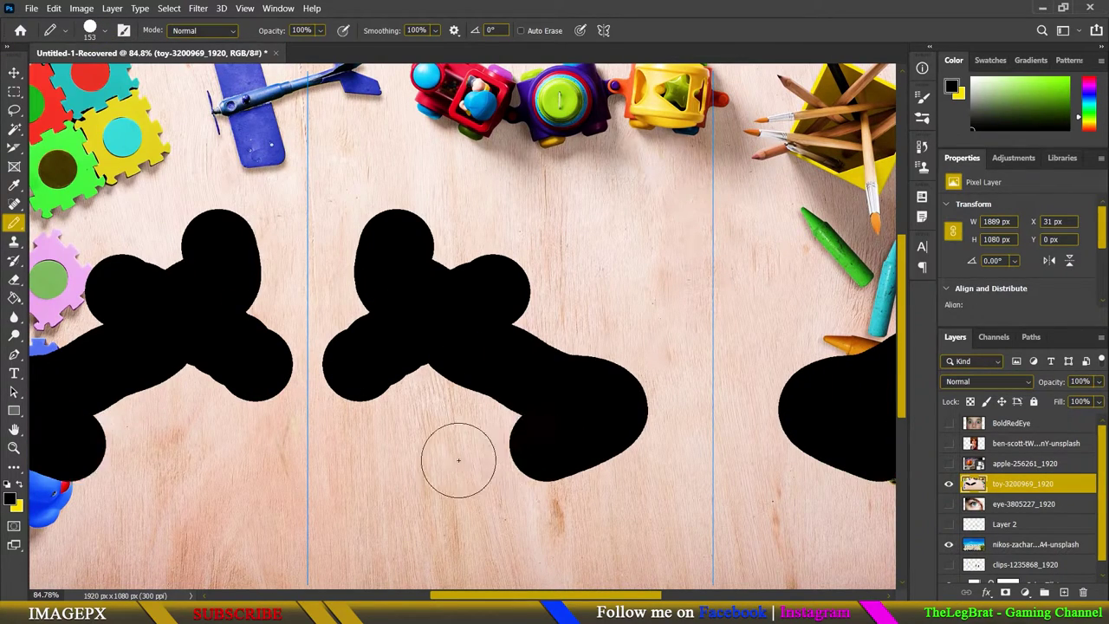
mouse_move(458, 460)
mouse_down()
mouse_move(426, 458)
mouse_move(346, 508)
mouse_move(346, 483)
mouse_move(479, 433)
mouse_up()
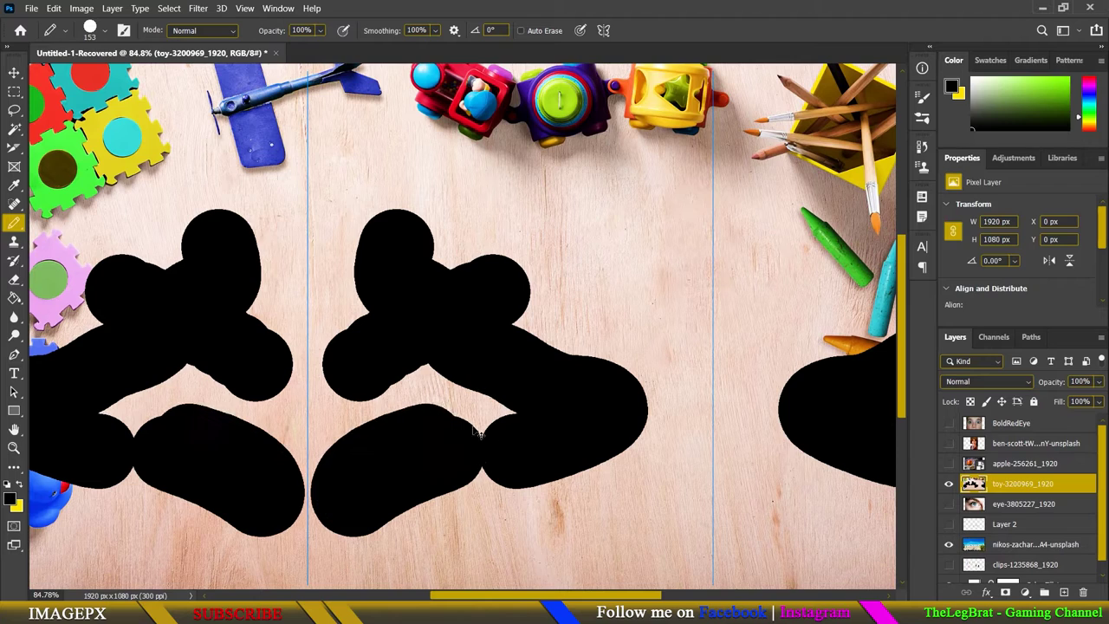
key(ctrl+z)
key(ctrl+z)
key(ctrl+z)
- Shrink the pencil to 13 px and redraw the mirrored curves with hooked tops
drag(484, 343, 450, 351)
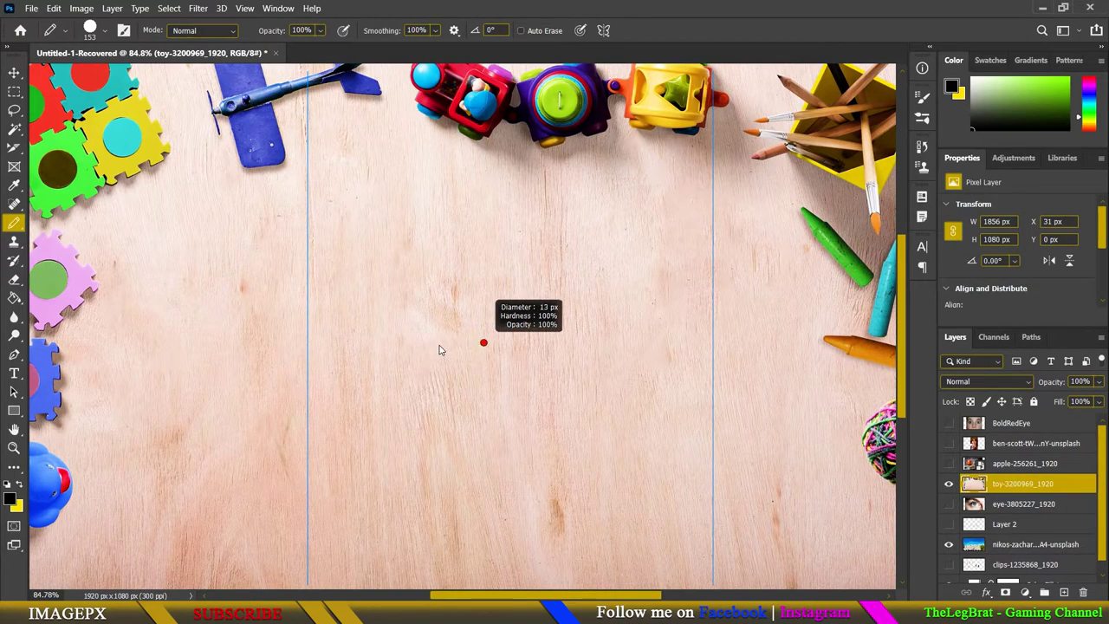
drag(439, 349, 432, 333)
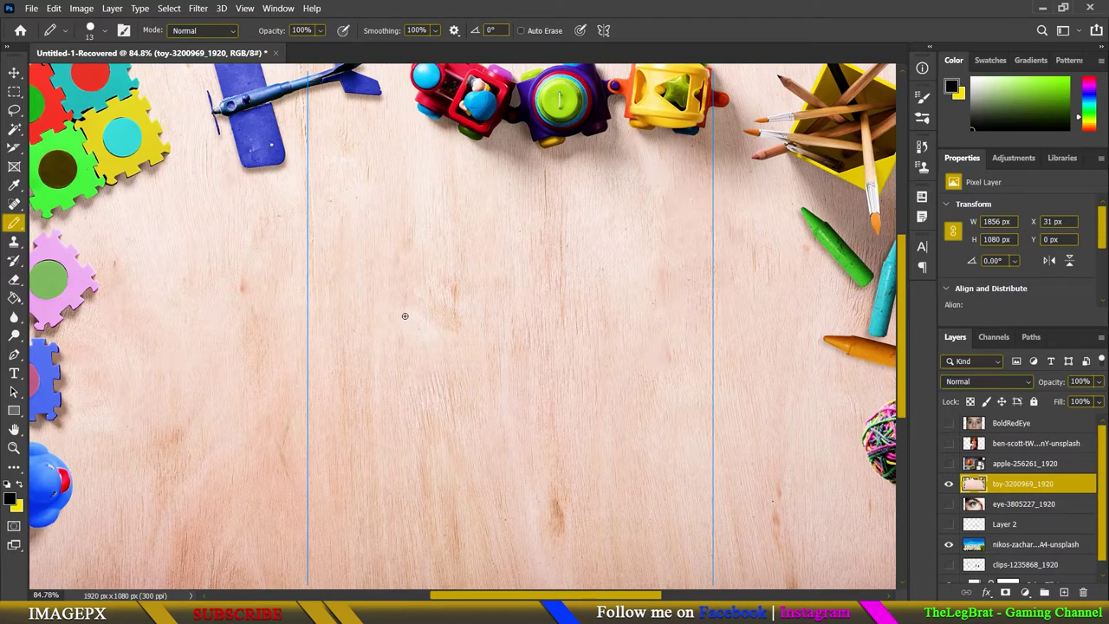
alt+scroll(369, 306, down, 3)
alt+scroll(374, 277, down, 2)
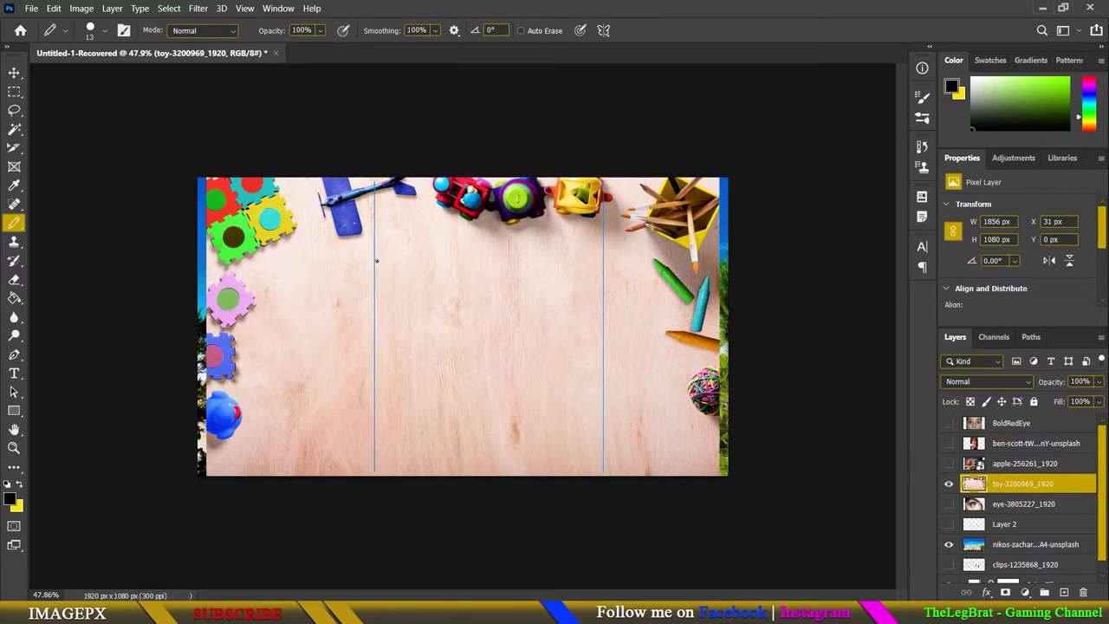
alt+scroll(481, 336, up, 1)
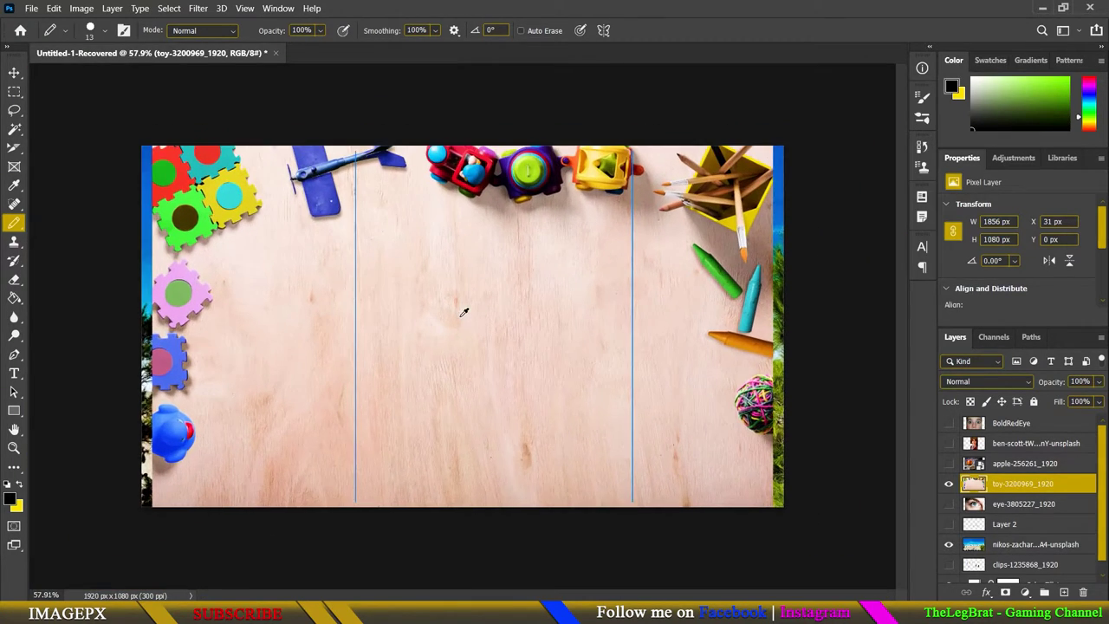
alt+scroll(460, 312, up, 2)
key(ctrl+shift+z)
key(ctrl+shift+z)
drag(400, 307, 368, 258)
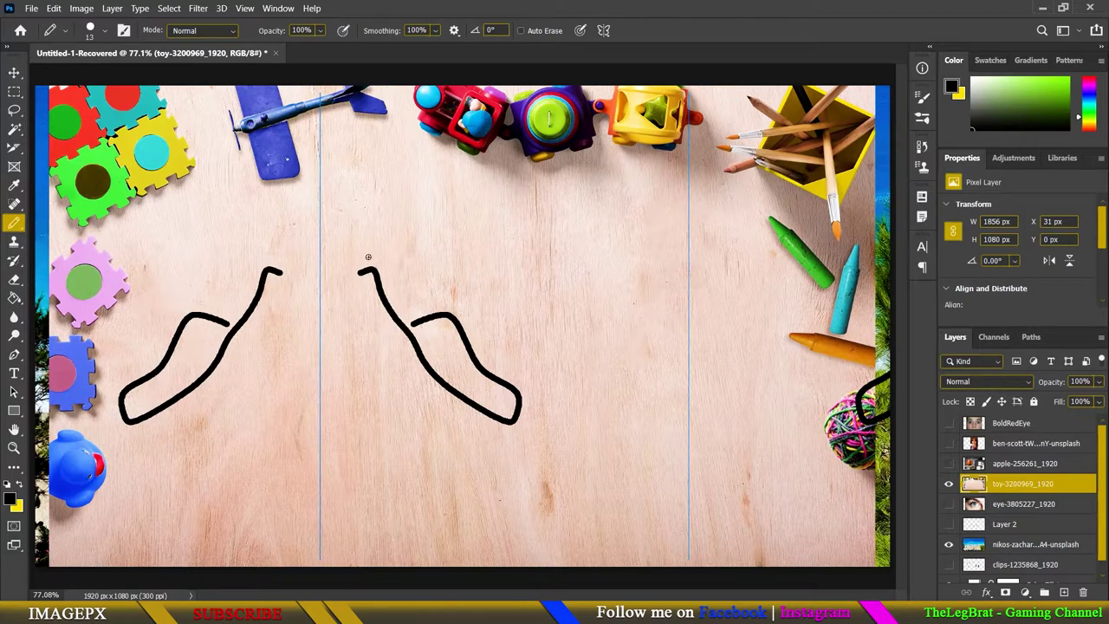
- Undo the curves, turn symmetry off, and test an unmirrored freehand stroke
key(ctrl+z)
click(604, 30)
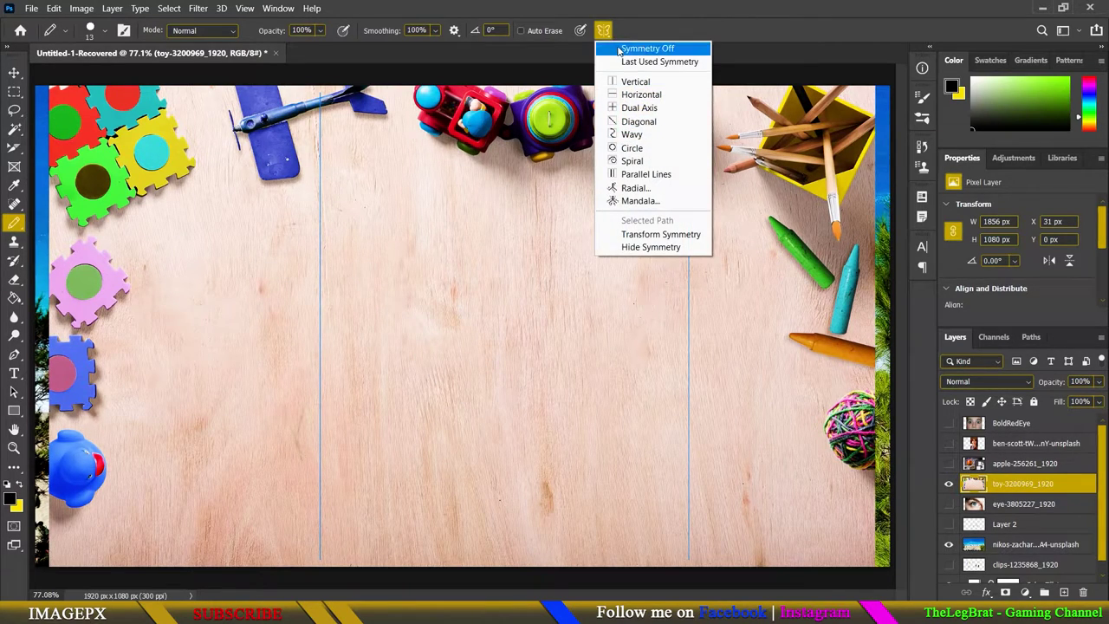
click(623, 48)
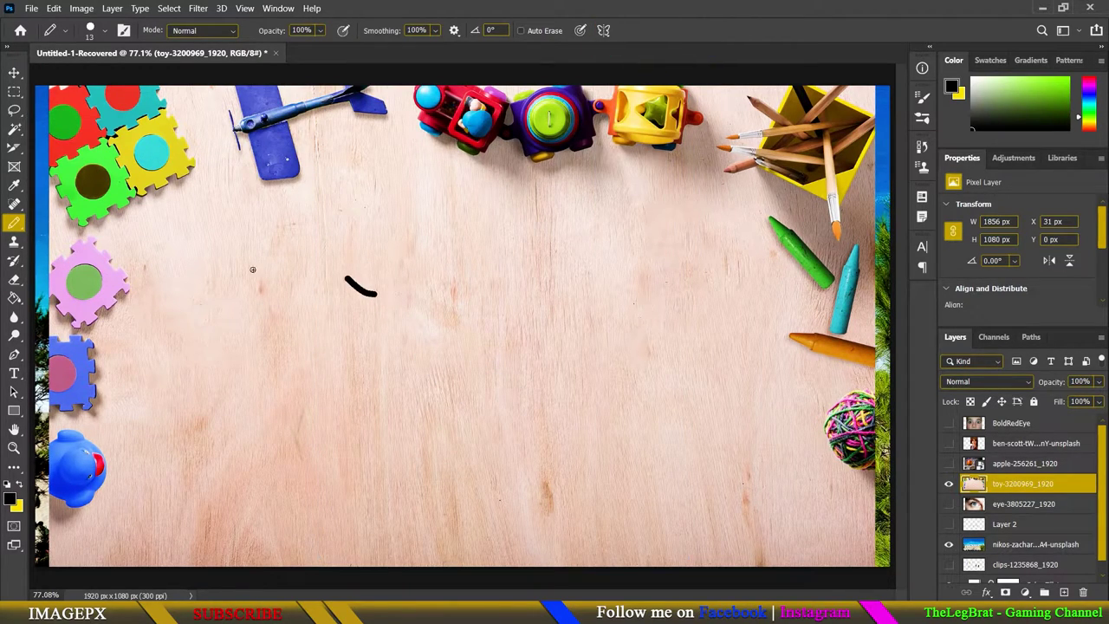
mouse_move(257, 272)
mouse_down()
mouse_move(520, 447)
mouse_move(496, 218)
mouse_move(638, 319)
mouse_up()
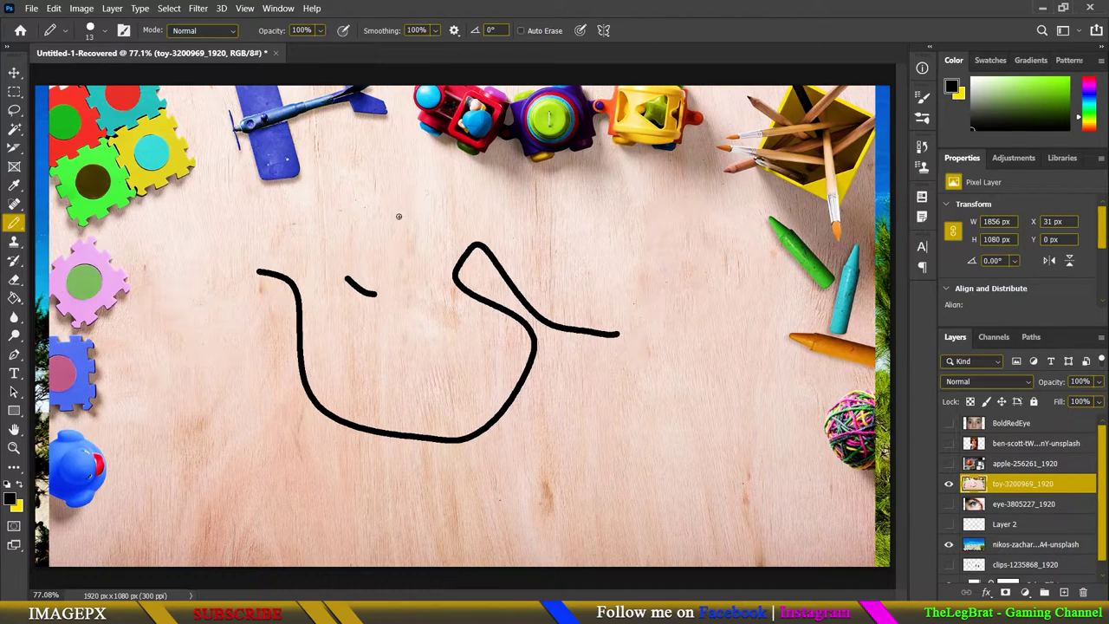
mouse_move(260, 234)
mouse_down()
mouse_move(412, 222)
mouse_move(384, 422)
mouse_move(673, 439)
mouse_up()
key(ctrl+z)
key(ctrl+z)
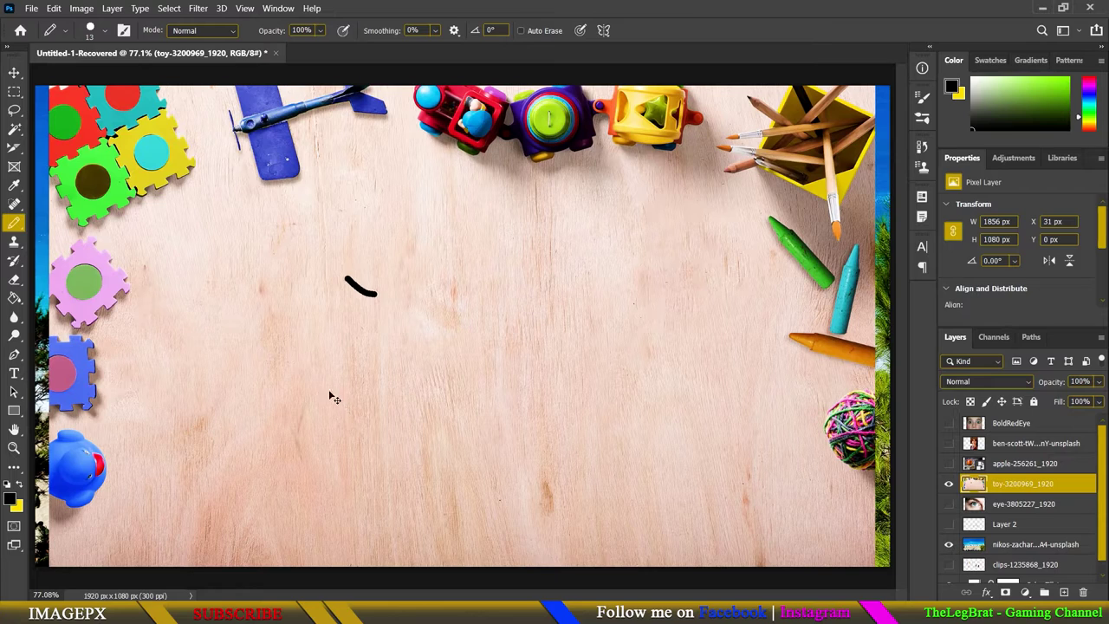
- Draw four right-pointing pencil arrows across the board
drag(228, 310, 451, 274)
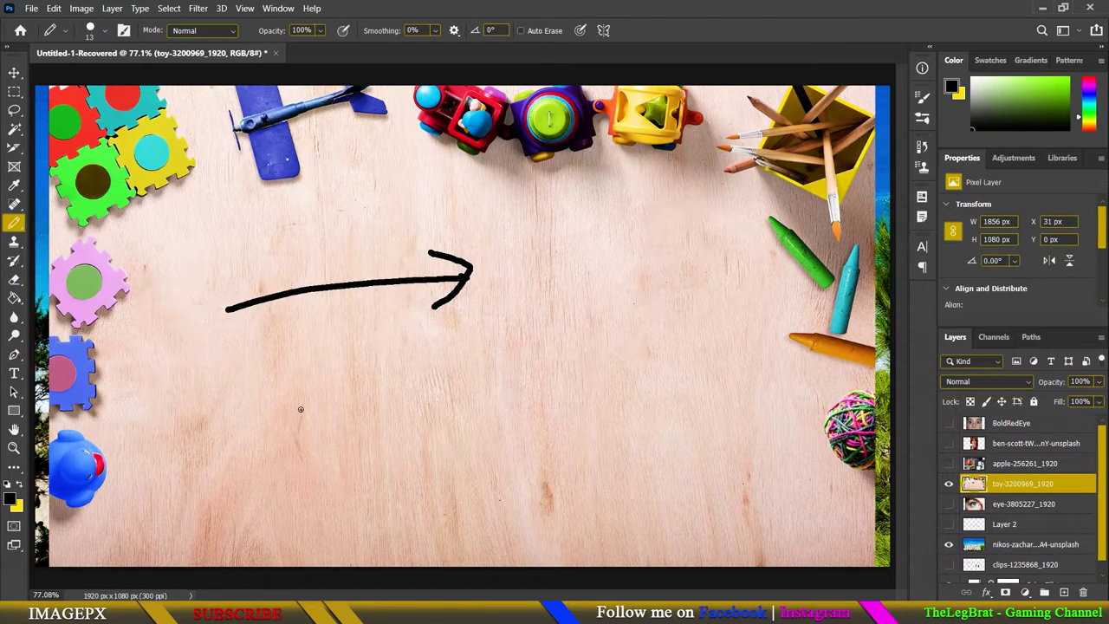
drag(300, 410, 680, 261)
drag(469, 462, 699, 378)
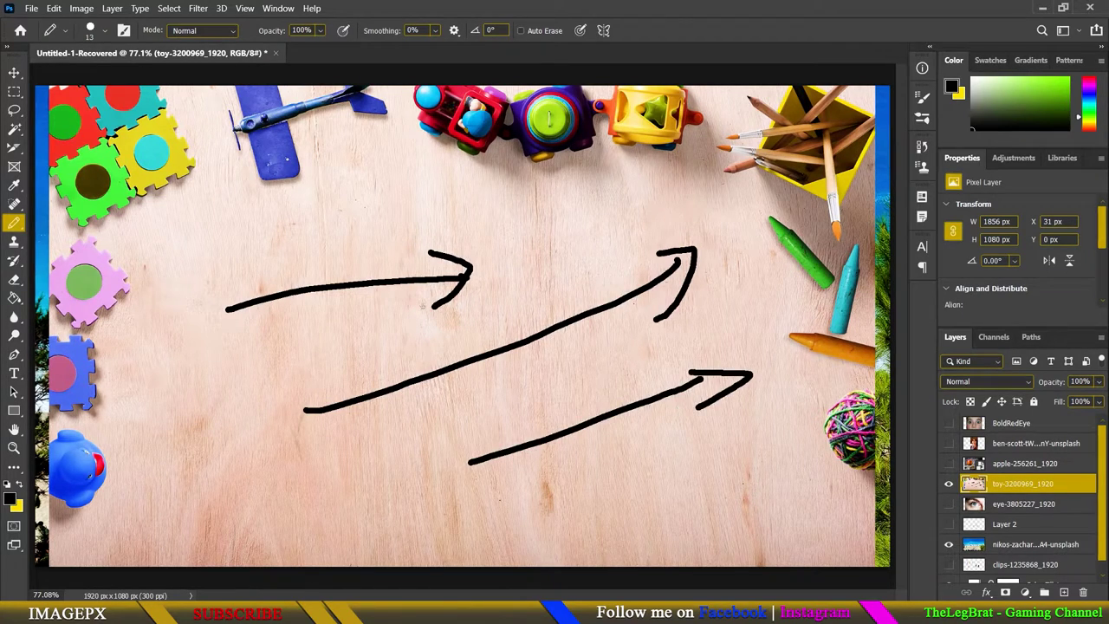
drag(234, 218, 593, 223)
drag(538, 202, 564, 242)
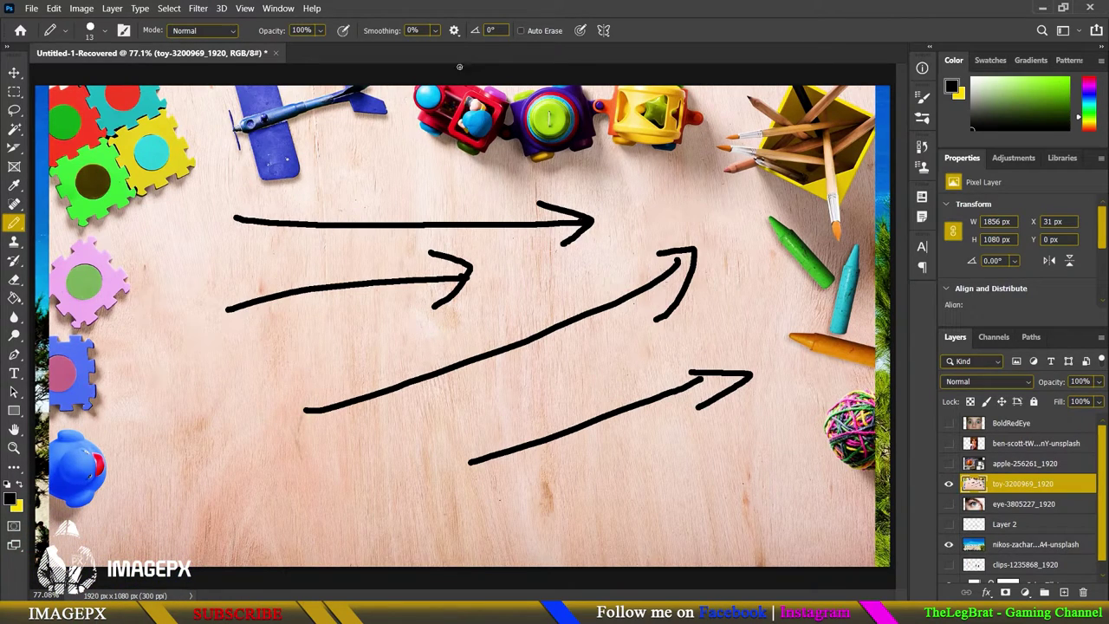
- Turn on Auto Erase, draw test arrow strokes, and undo them
click(521, 30)
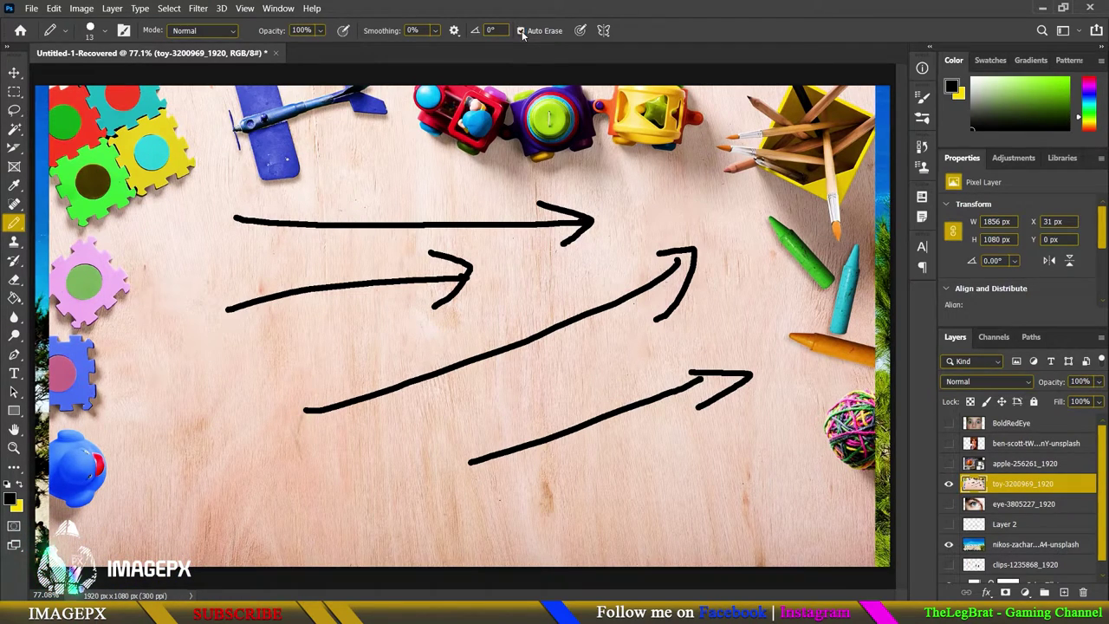
drag(295, 203, 510, 199)
drag(479, 182, 488, 221)
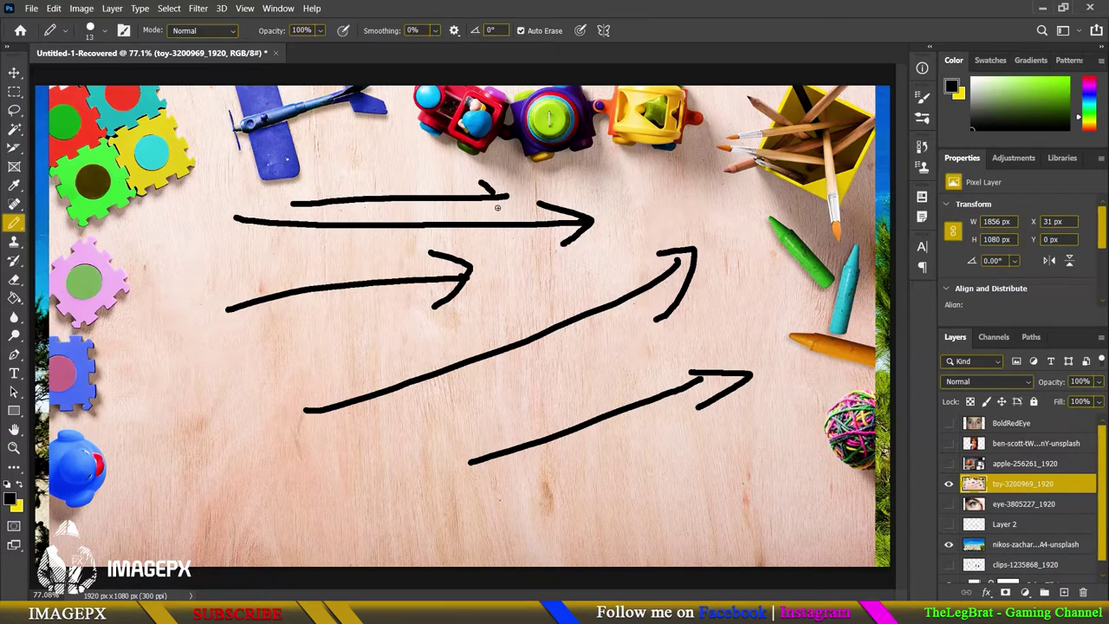
mouse_move(381, 353)
mouse_down()
mouse_move(633, 269)
mouse_move(624, 279)
mouse_up()
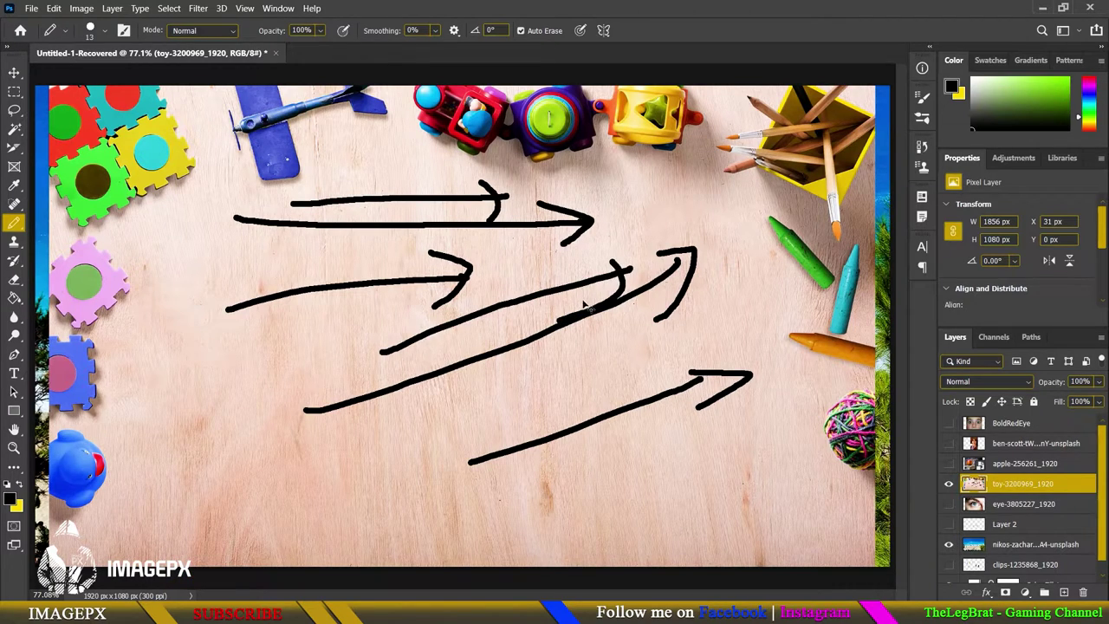
key(ctrl+z)
key(ctrl+z)
key(ctrl+z)
key(ctrl+z)
key(ctrl+z)
key(ctrl+z)
key(ctrl+z)
key(ctrl+z)
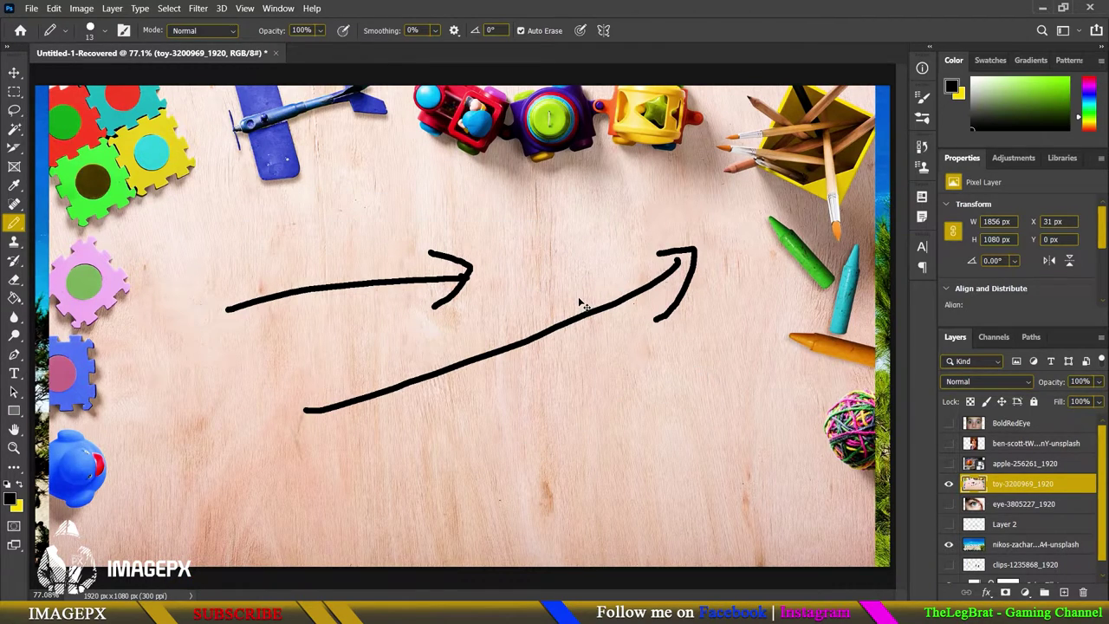
key(ctrl+z)
key(ctrl+z)
key(ctrl+z)
key(ctrl+z)
key(ctrl+z)
- Draw two long horizontal test strokes lower down, then undo them
mouse_move(318, 329)
mouse_down()
mouse_move(685, 326)
mouse_move(596, 391)
mouse_up()
mouse_move(355, 457)
mouse_down()
mouse_move(691, 450)
mouse_move(641, 495)
mouse_up()
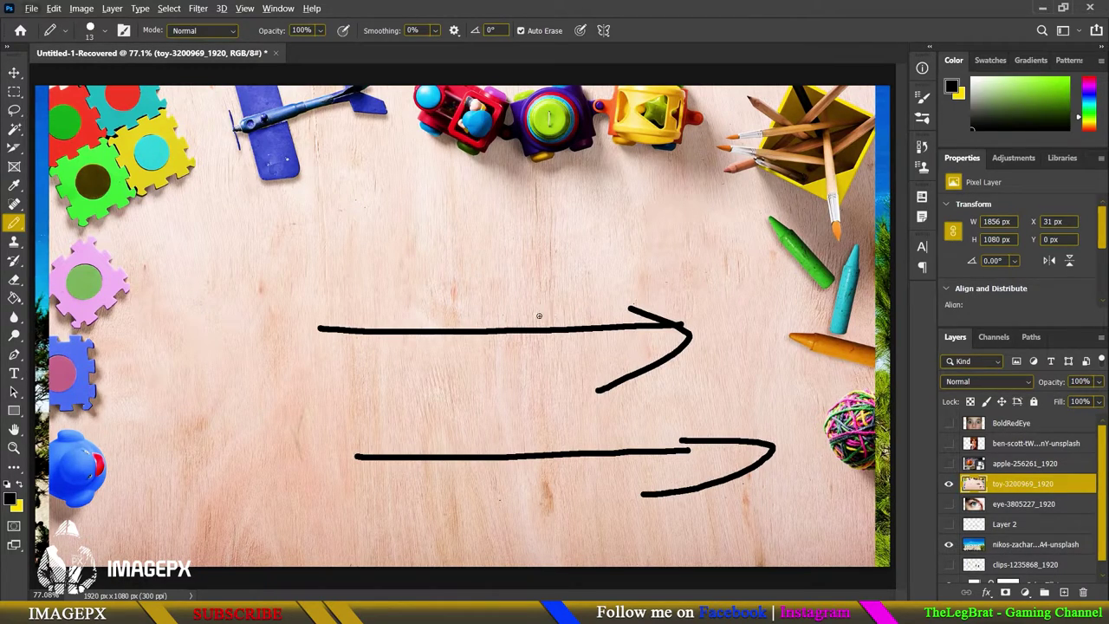
key(ctrl+z)
key(ctrl+z)
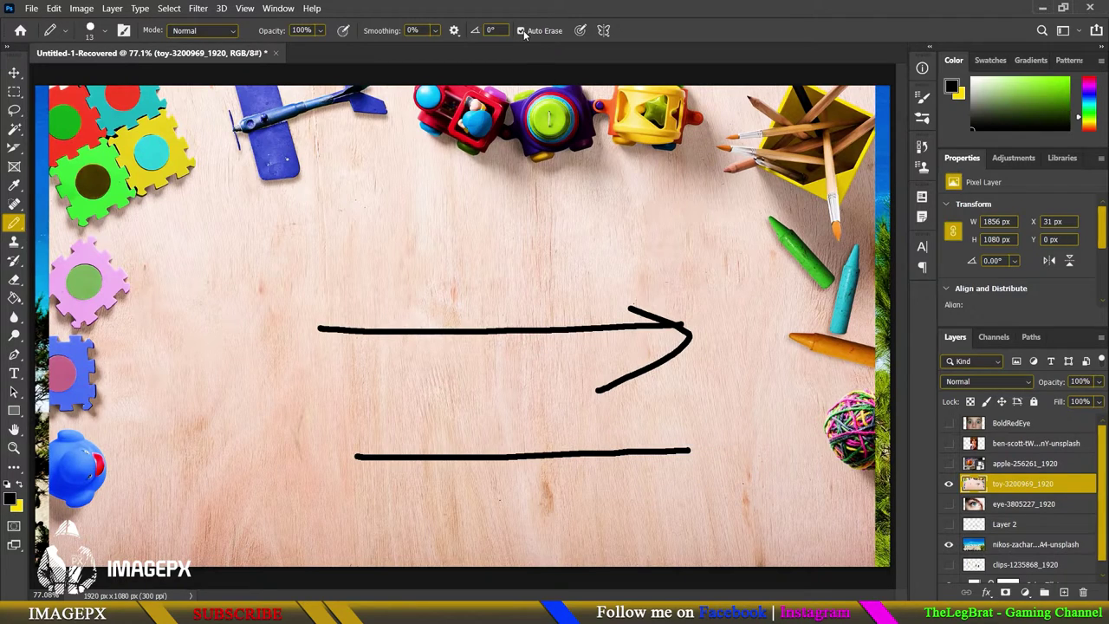
key(ctrl+z)
key(ctrl+z)
key(ctrl+z)
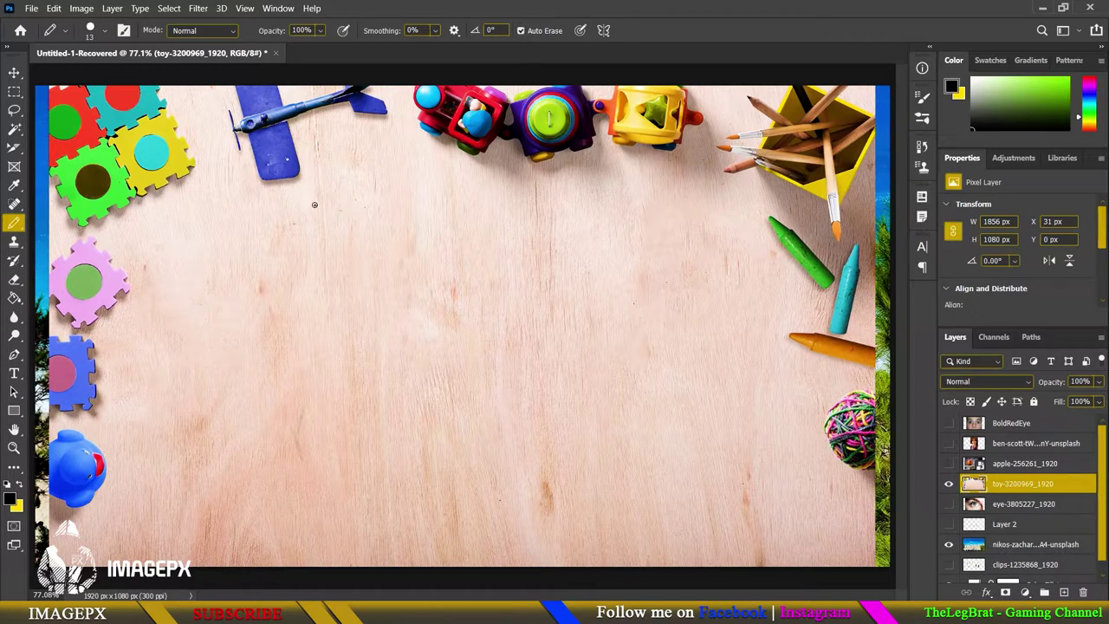
- Test freehand strokes, check brush size settings, undo, and draw one wavy black line
drag(281, 237, 578, 331)
drag(691, 384, 415, 448)
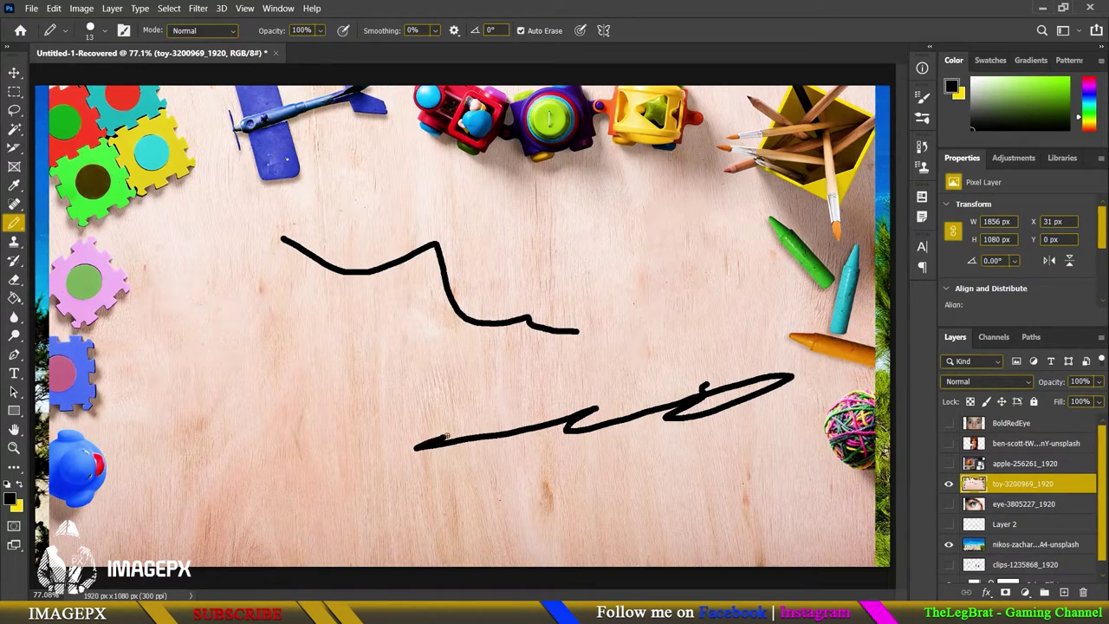
right_click(404, 386)
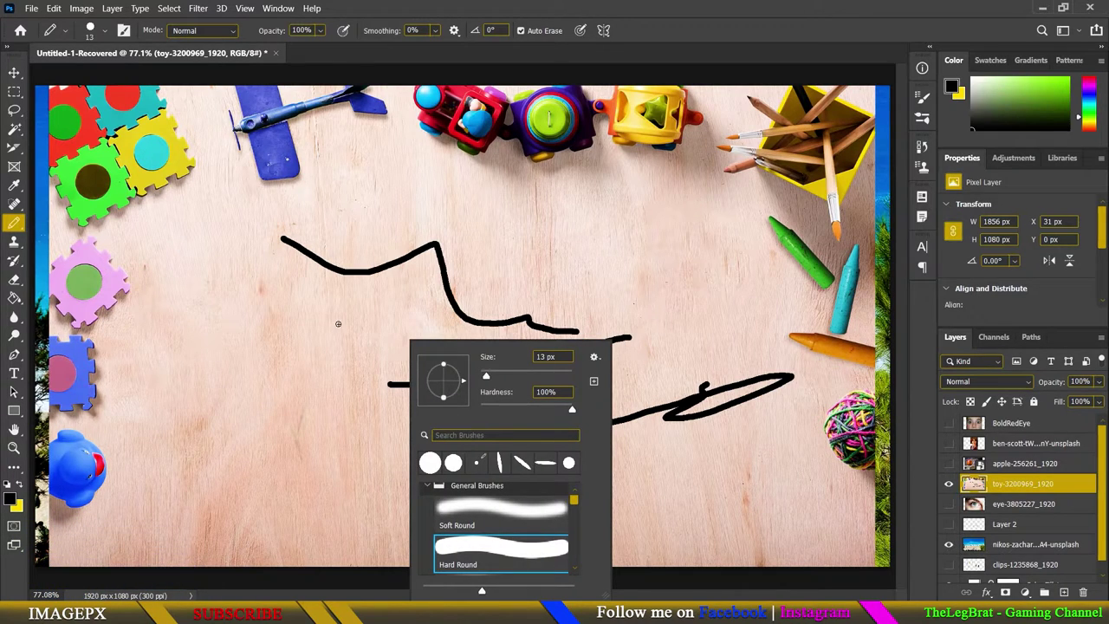
click(356, 320)
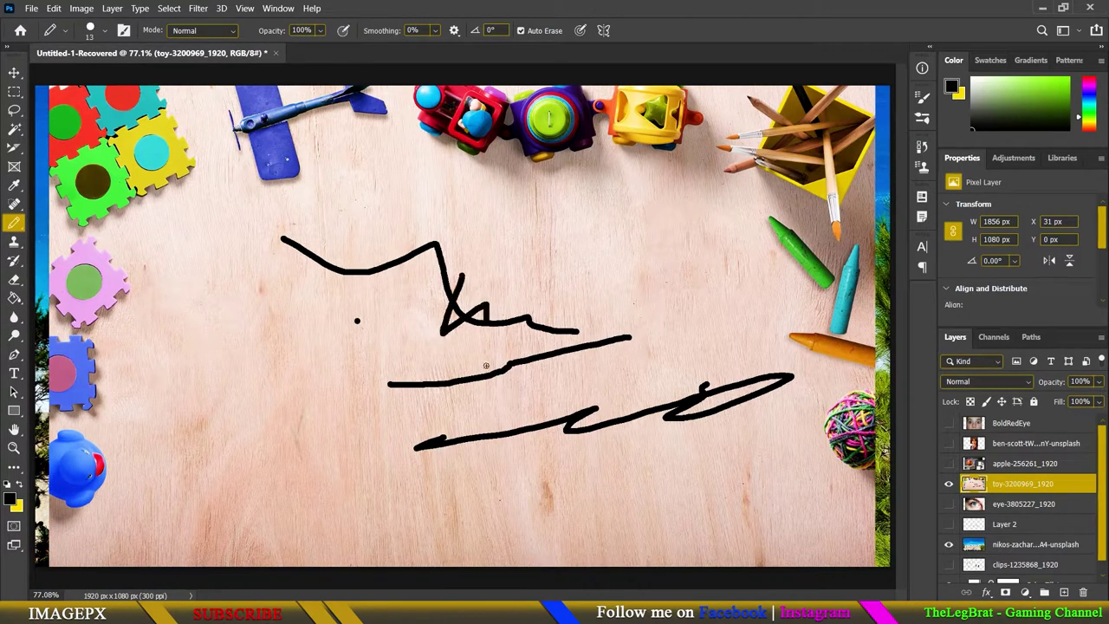
key(ctrl+z)
key(ctrl+z)
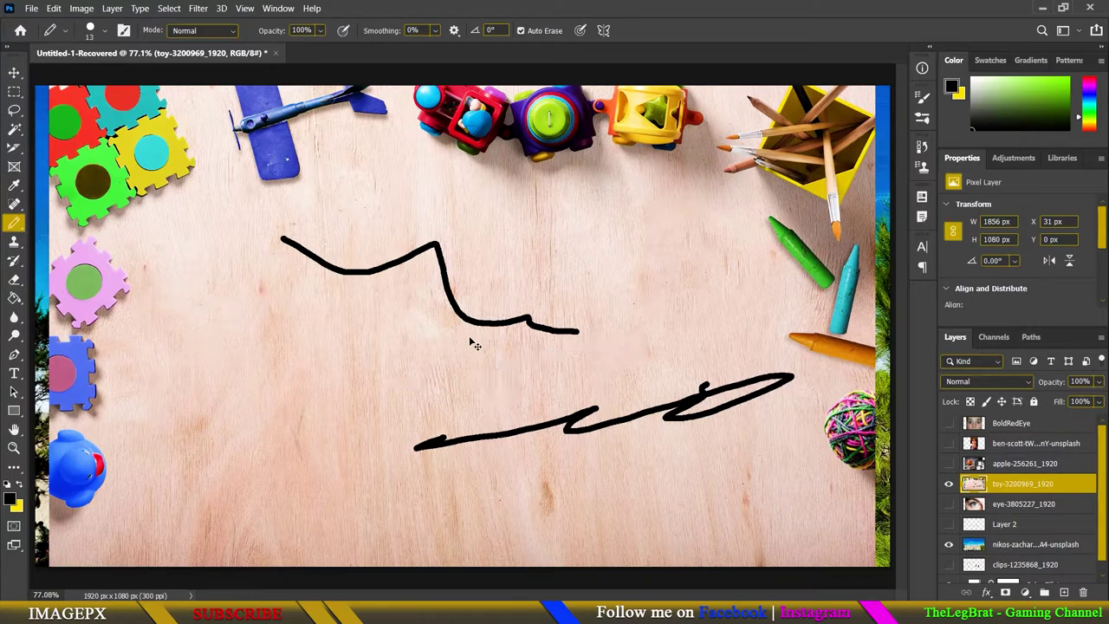
key(ctrl+z)
key(ctrl+z)
key(ctrl+z)
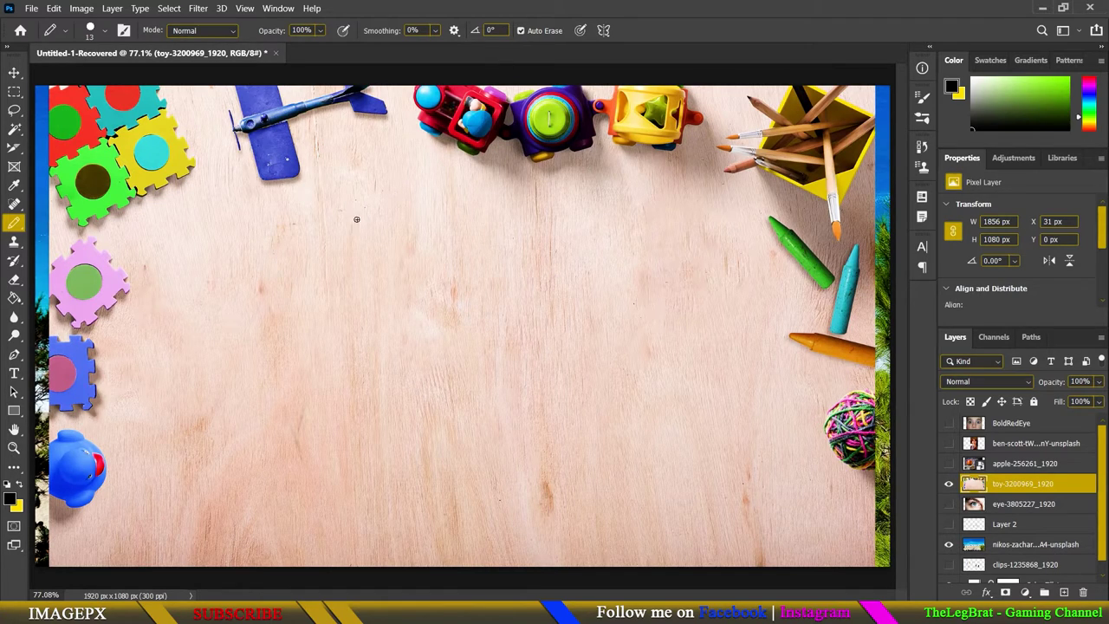
drag(346, 227, 610, 345)
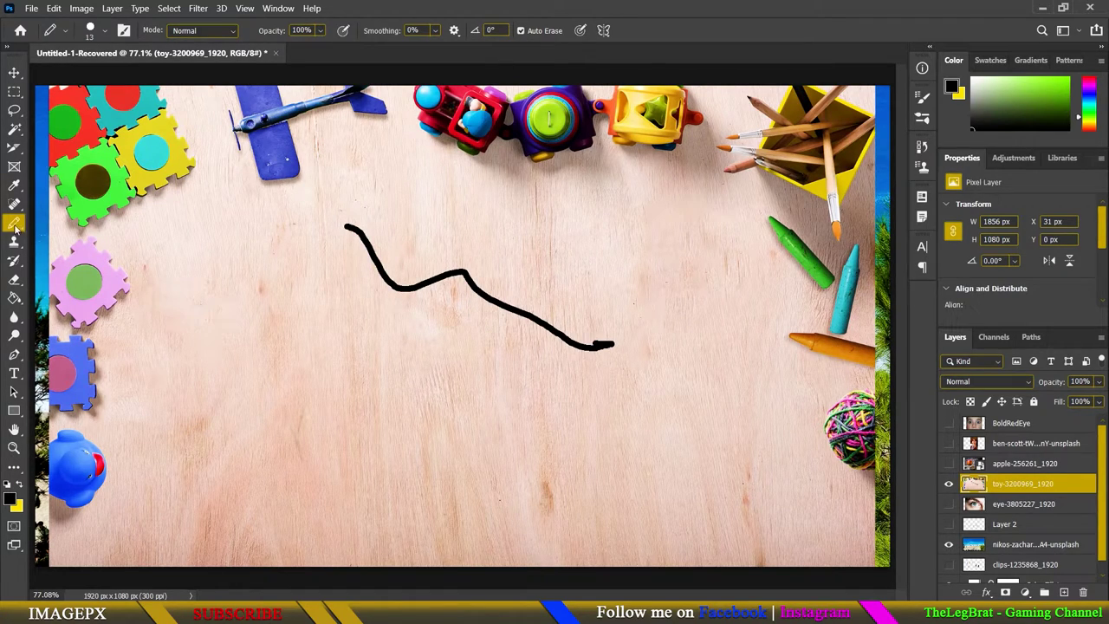
- Switch from the Pencil to the Brush Tool
right_click(15, 227)
click(15, 227)
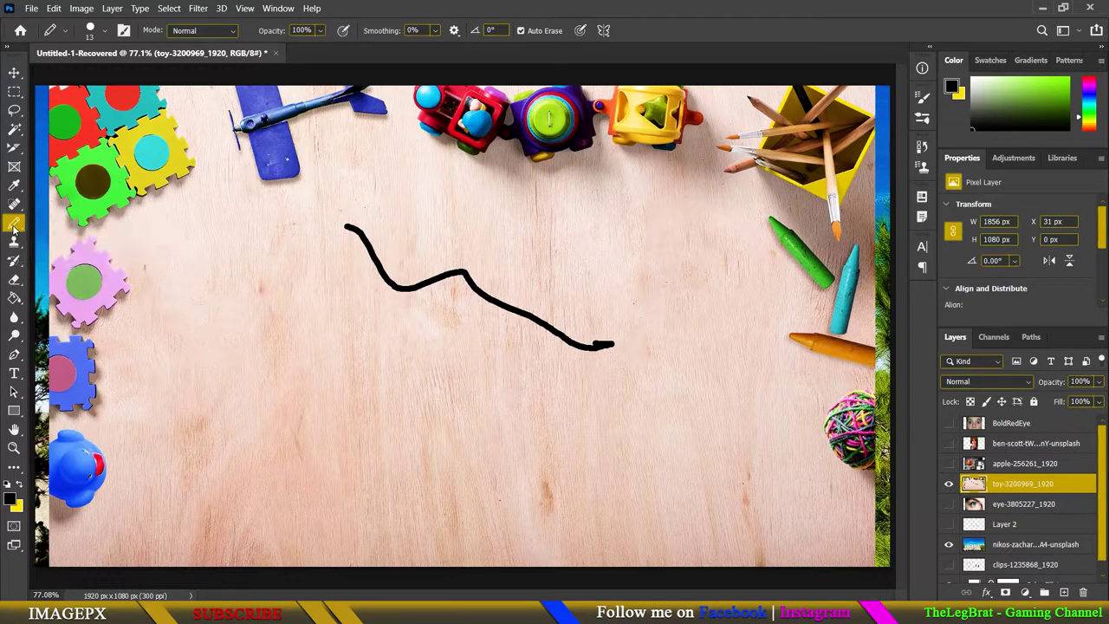
click(183, 32)
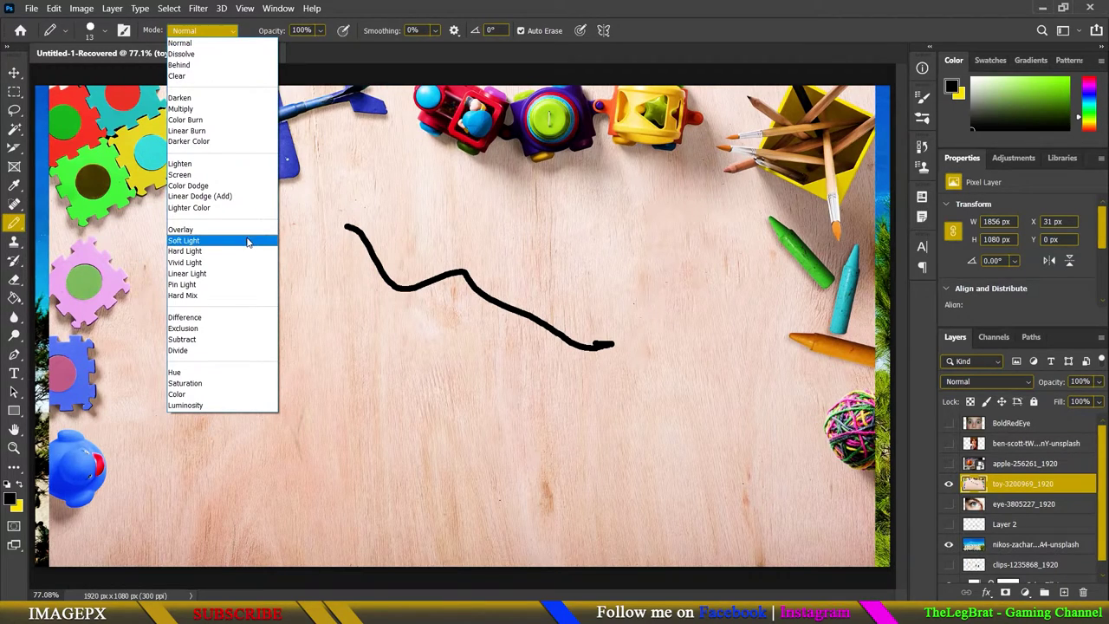
click(15, 232)
right_click(15, 230)
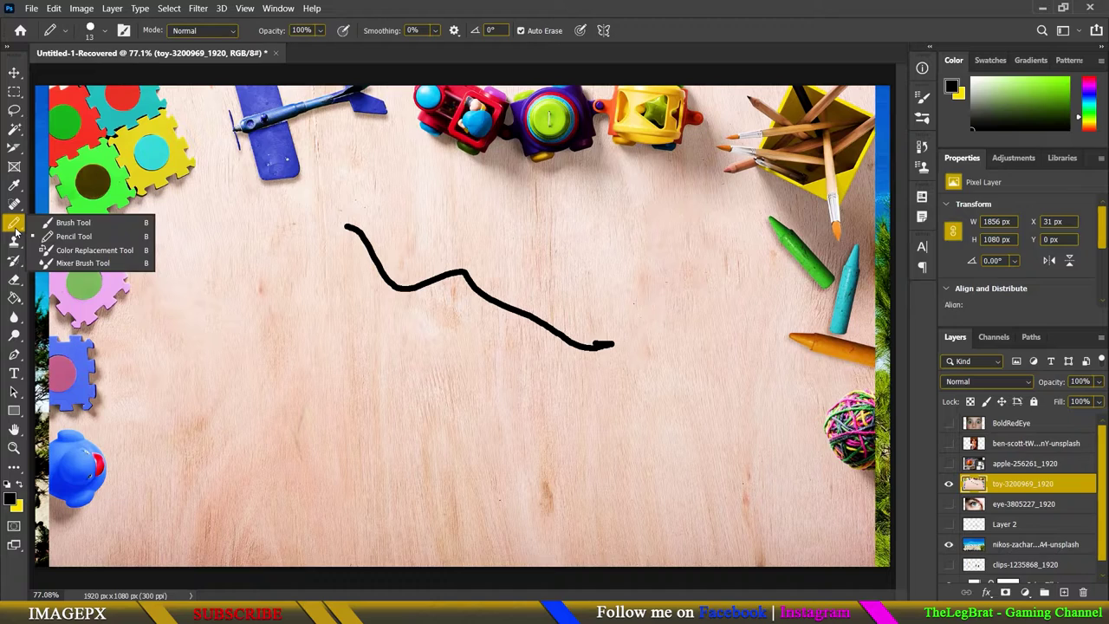
click(73, 220)
- Test Color blend mode with a 135 px yellow brush, then undo
click(217, 30)
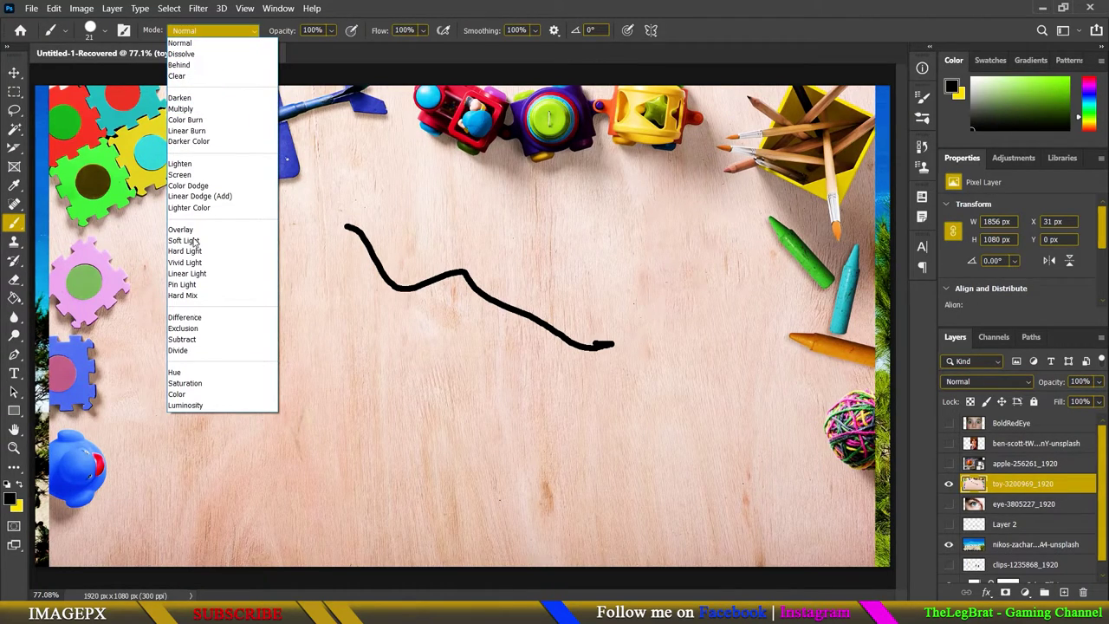
click(200, 394)
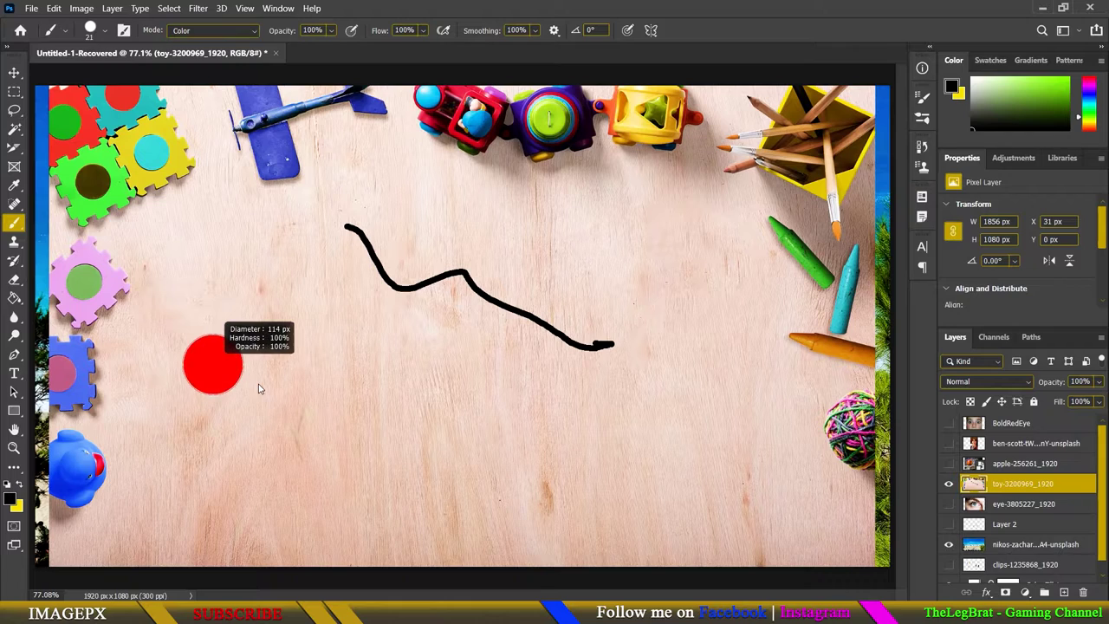
drag(240, 371, 291, 390)
drag(444, 429, 525, 425)
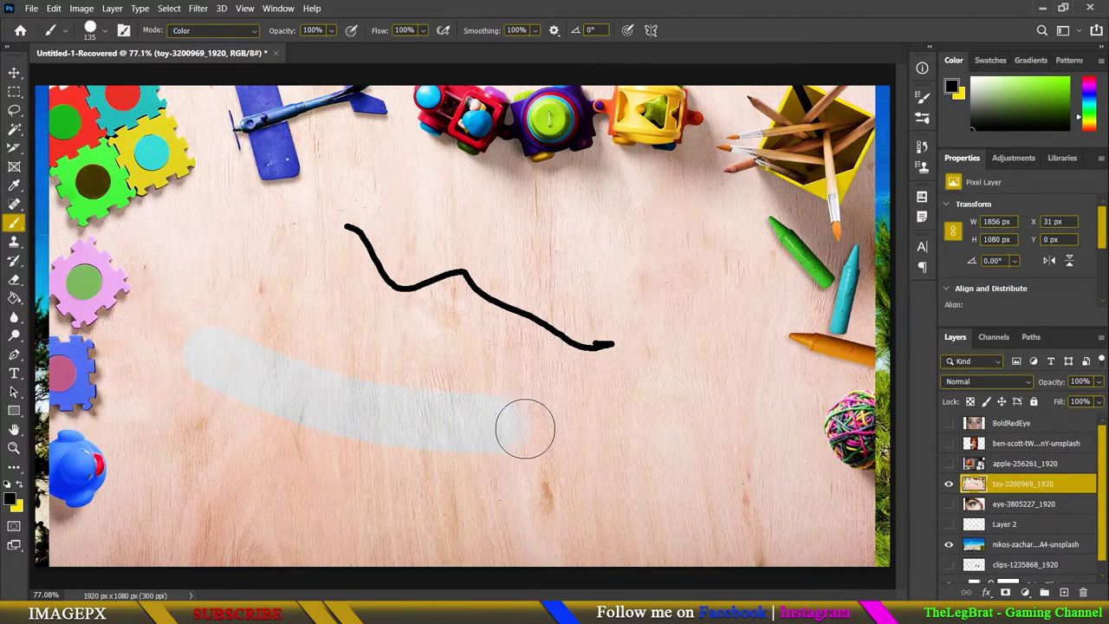
key(x)
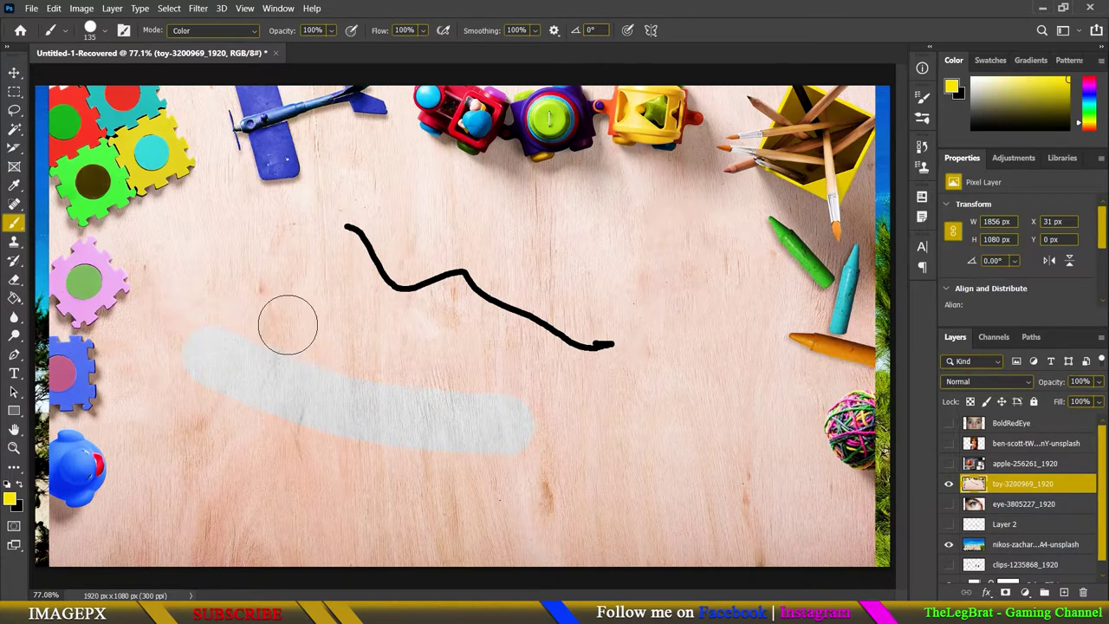
drag(287, 321, 464, 319)
key(ctrl+z)
key(ctrl+z)
key(ctrl+z)
- Test Hue blend mode with yellow strokes across the board
click(216, 30)
click(213, 376)
drag(206, 364, 382, 408)
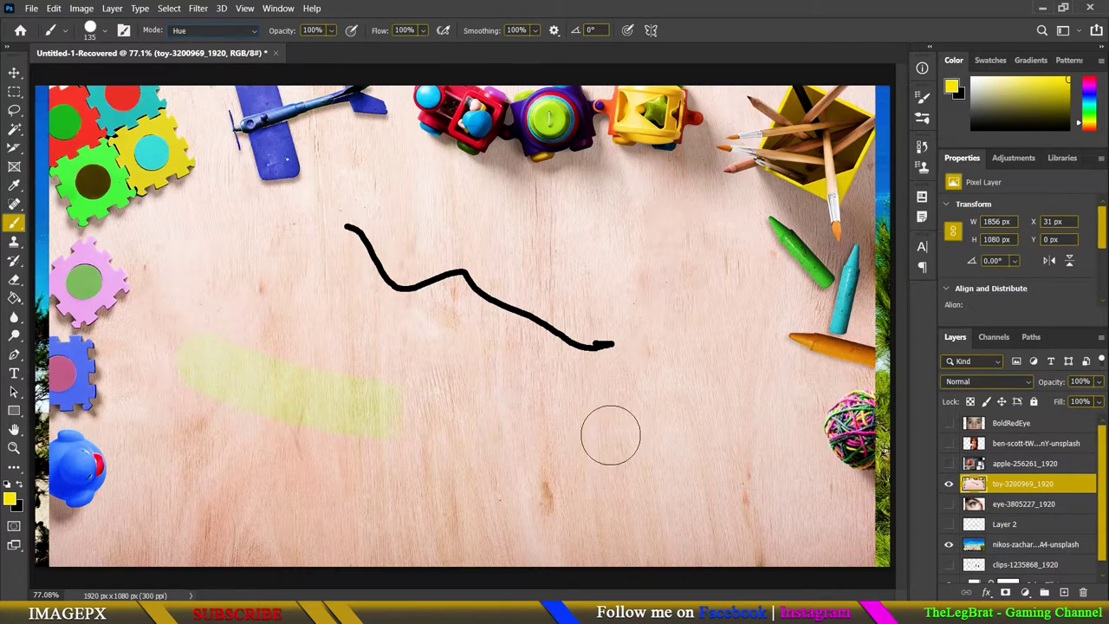
key(ctrl+z)
drag(450, 425, 208, 268)
- Test Lighten blend mode with a pale yellow stroke, then undo
click(221, 32)
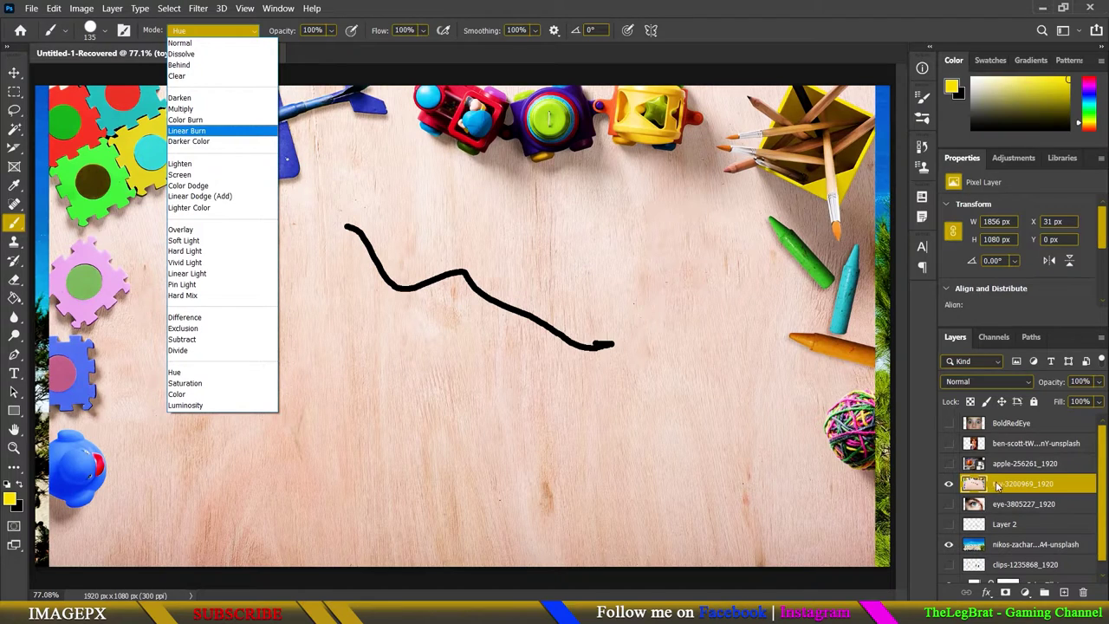
key(Down)
key(Down)
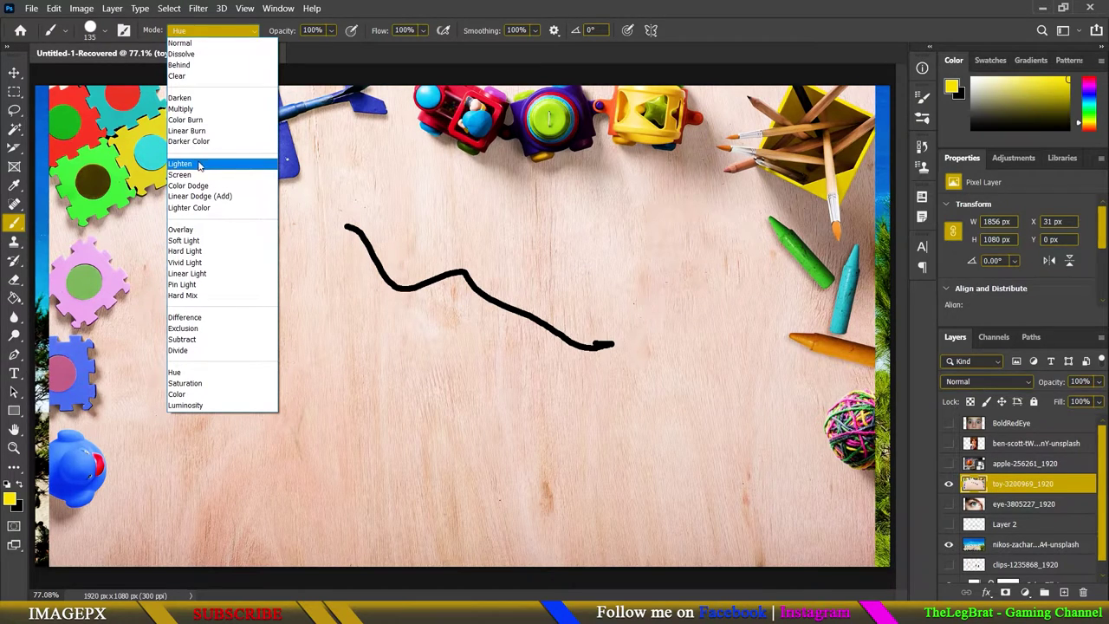
key(Return)
mouse_move(212, 190)
mouse_down()
mouse_move(292, 307)
mouse_move(458, 390)
mouse_up()
key(ctrl+z)
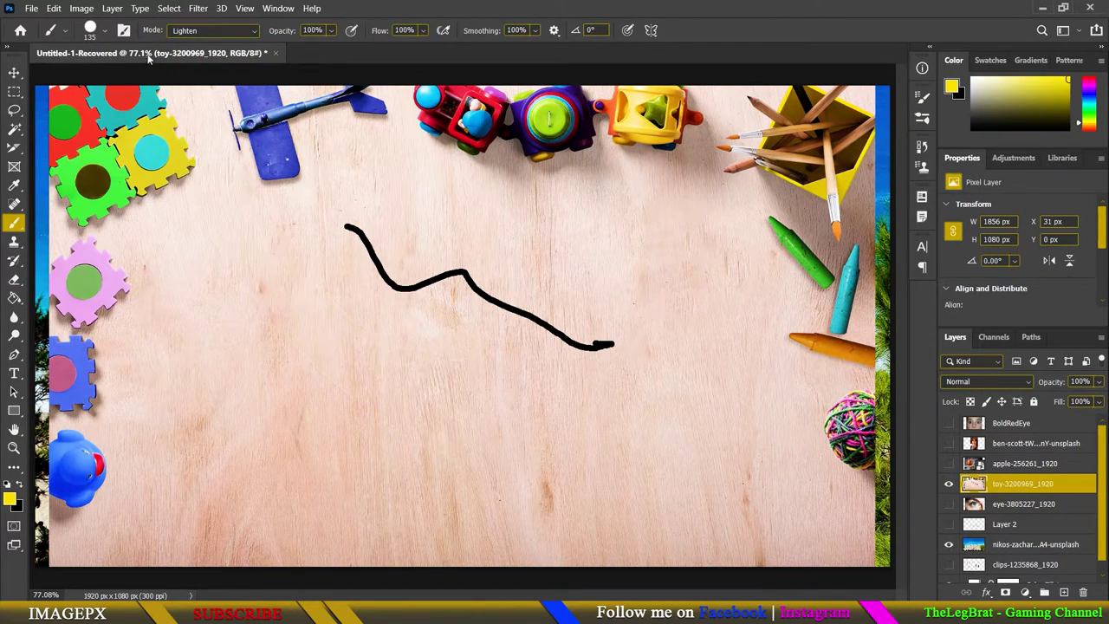
- Test Multiply blend mode with a yellow stroke over the black line, then undo
click(213, 31)
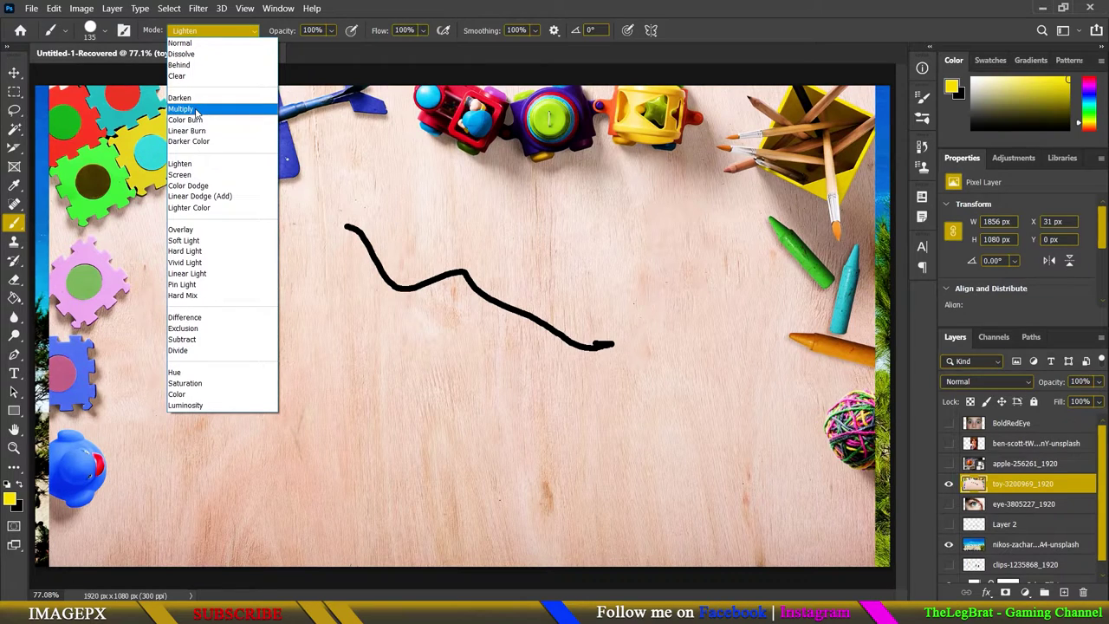
click(197, 110)
drag(446, 218, 285, 329)
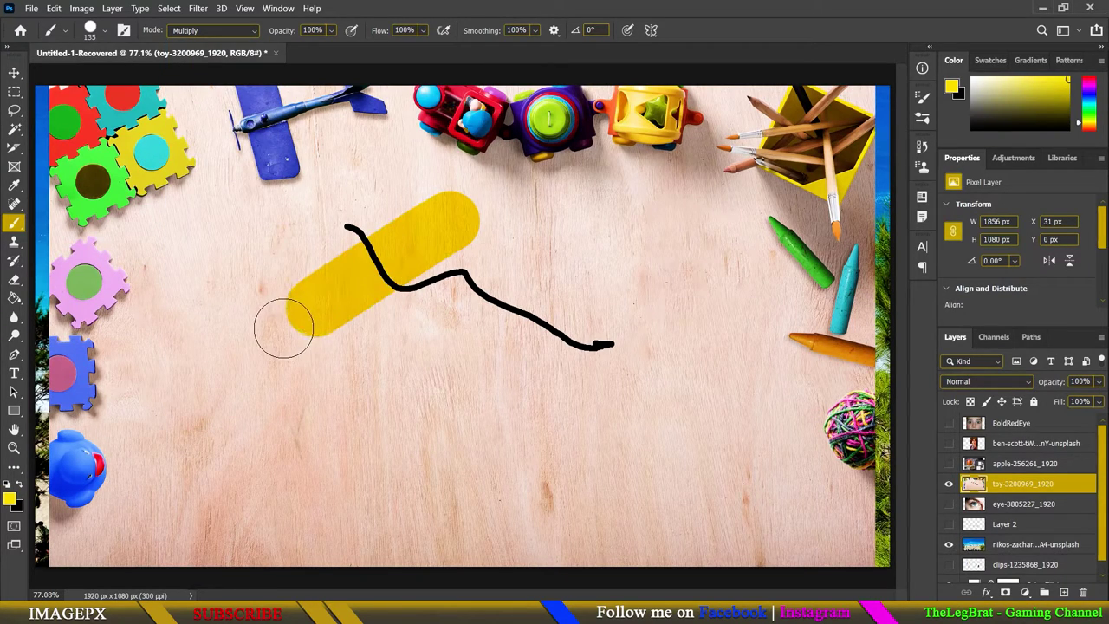
key(ctrl+z)
- Paint a wide yellow test stroke up to the right and undo it
scroll(384, 265, up, 3)
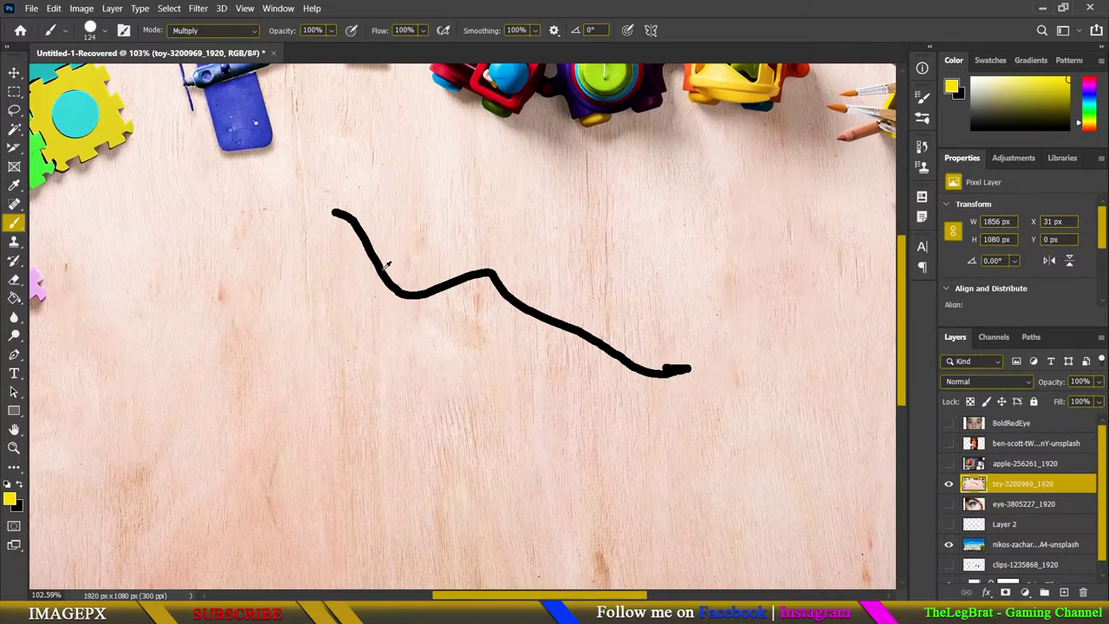
mouse_move(182, 333)
mouse_down()
mouse_move(517, 248)
mouse_move(685, 248)
mouse_up()
key(ctrl+z)
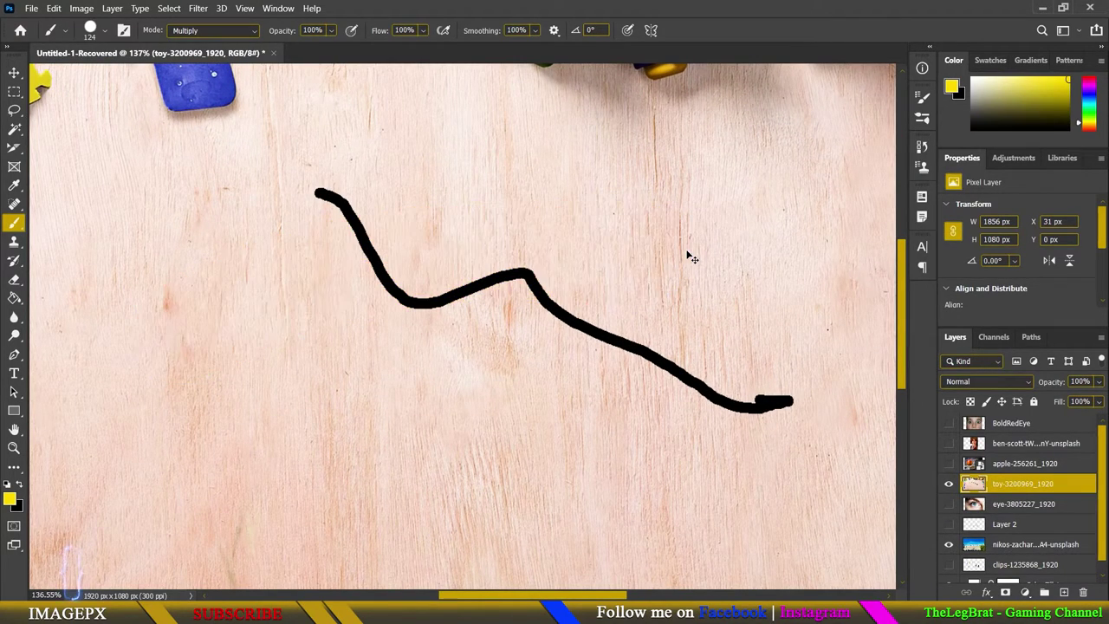
scroll(658, 247, down, 1)
scroll(658, 247, down, 2)
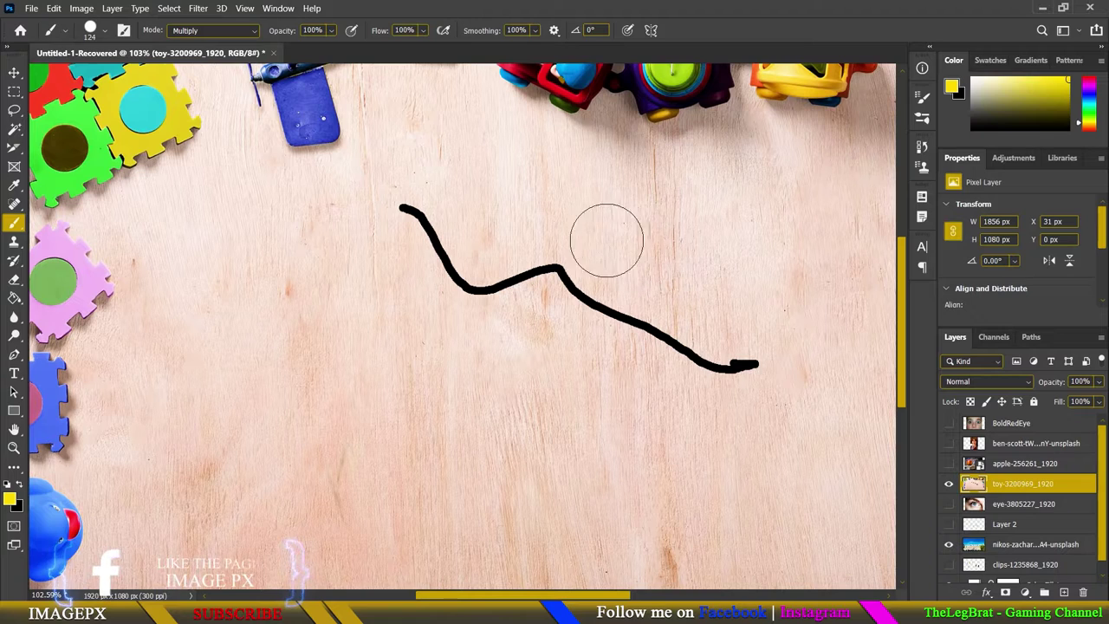
drag(465, 218, 372, 217)
- Test Screen and Lighten modes with yellow strokes, shrinking the brush to about 93 px
click(232, 32)
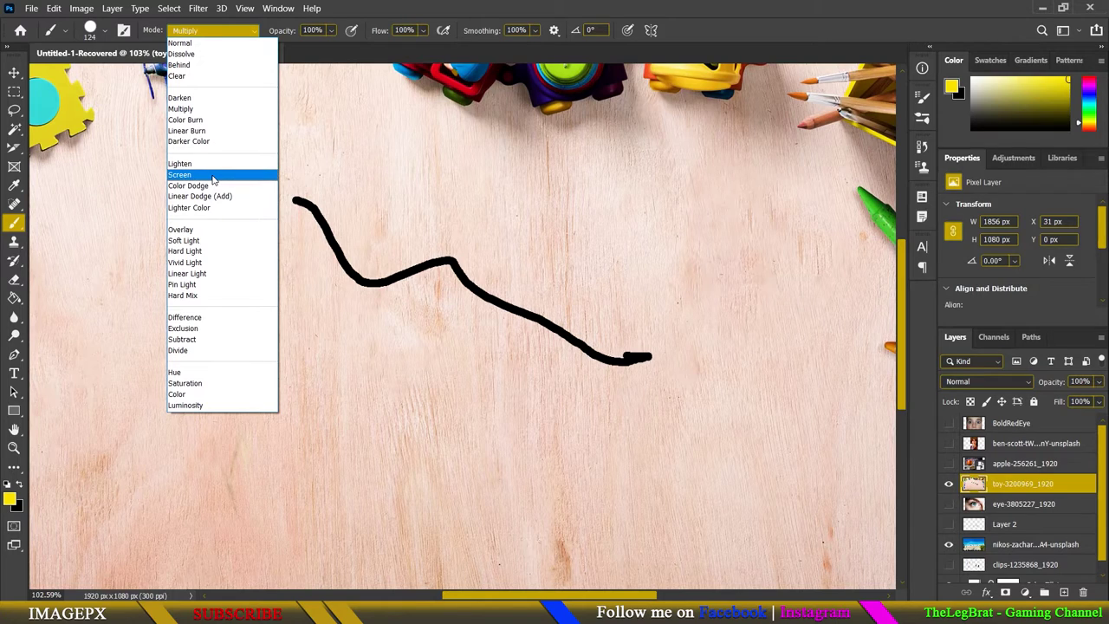
click(213, 179)
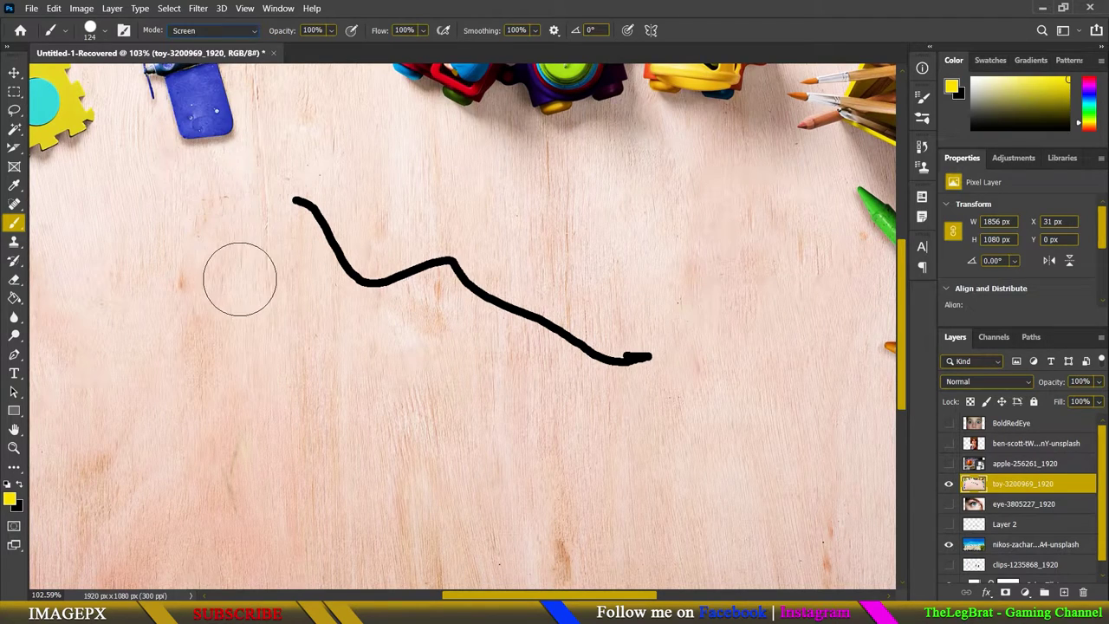
mouse_move(236, 279)
mouse_down()
mouse_move(556, 255)
mouse_move(742, 364)
mouse_move(335, 219)
mouse_up()
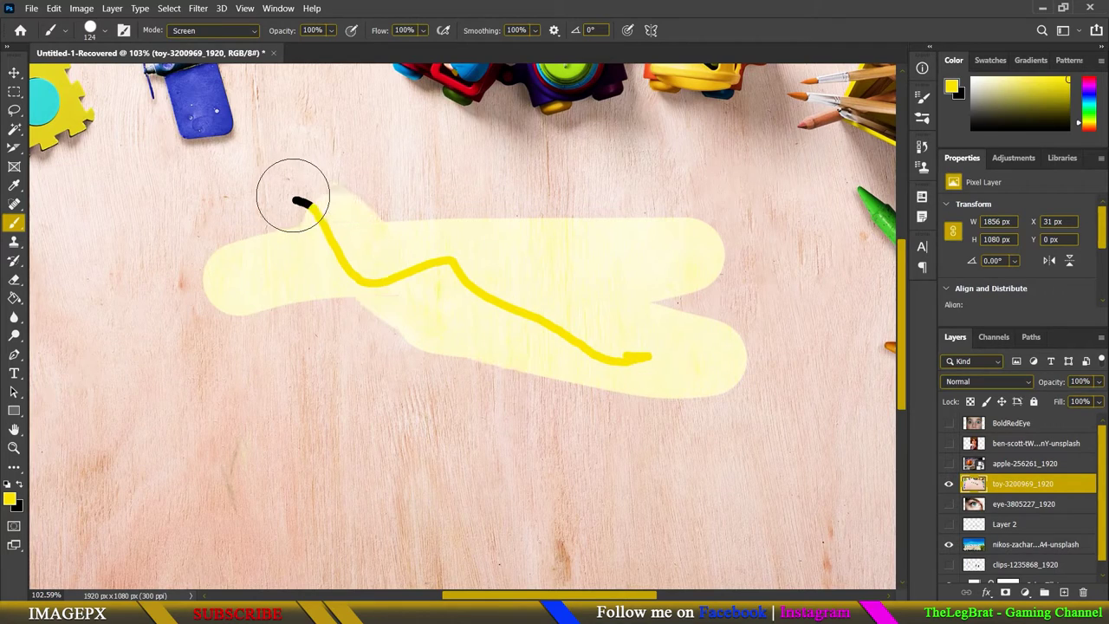
alt+right_click(335, 218)
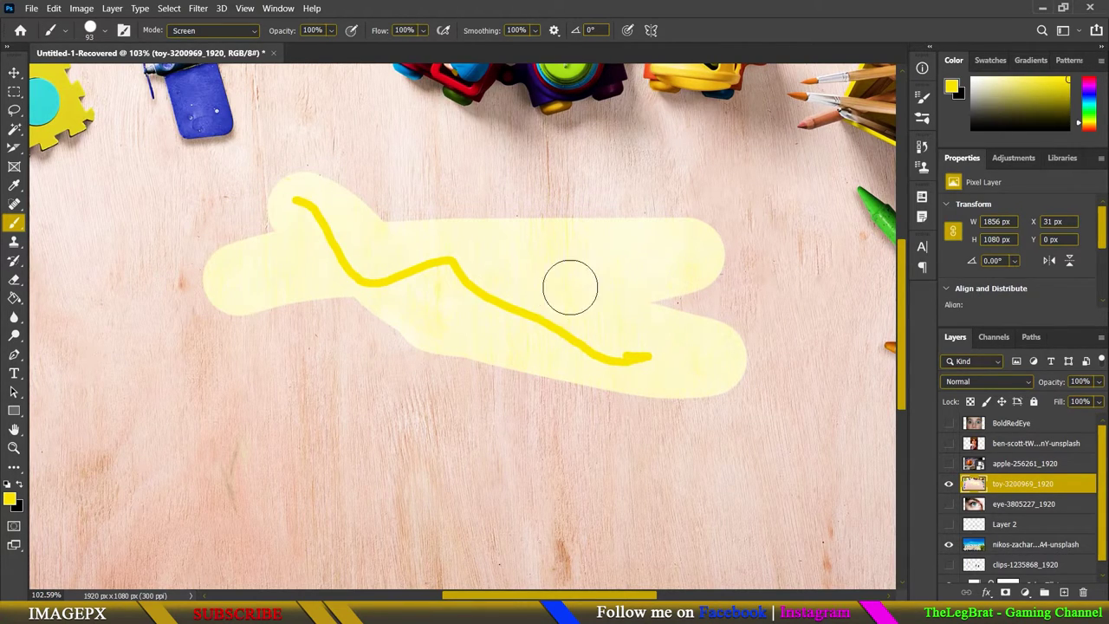
click(184, 29)
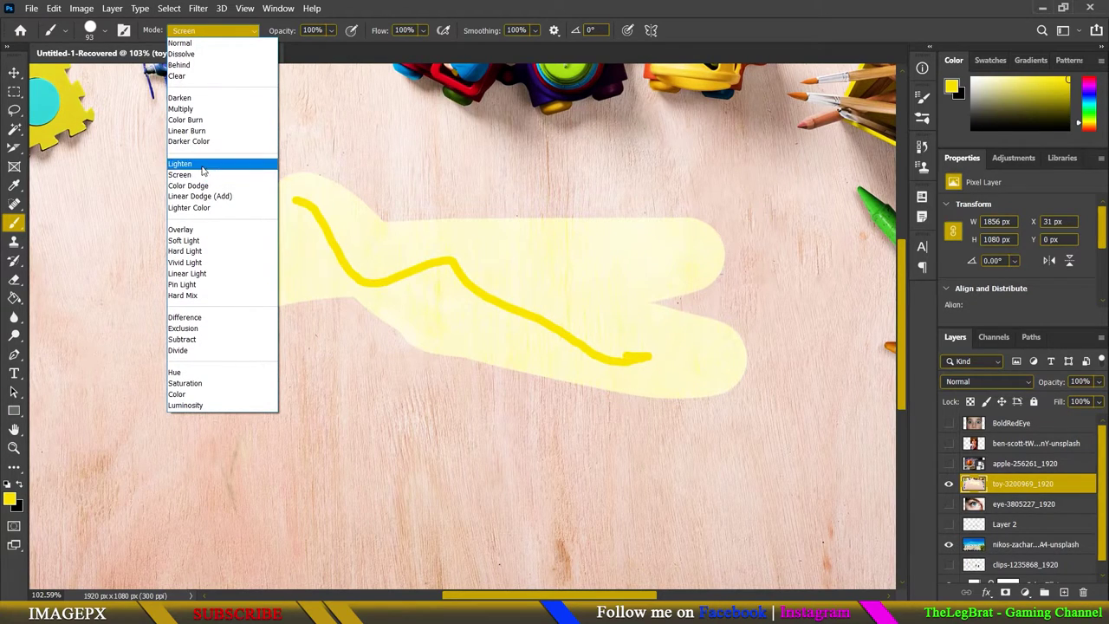
click(186, 164)
key(ctrl+z)
drag(295, 201, 659, 374)
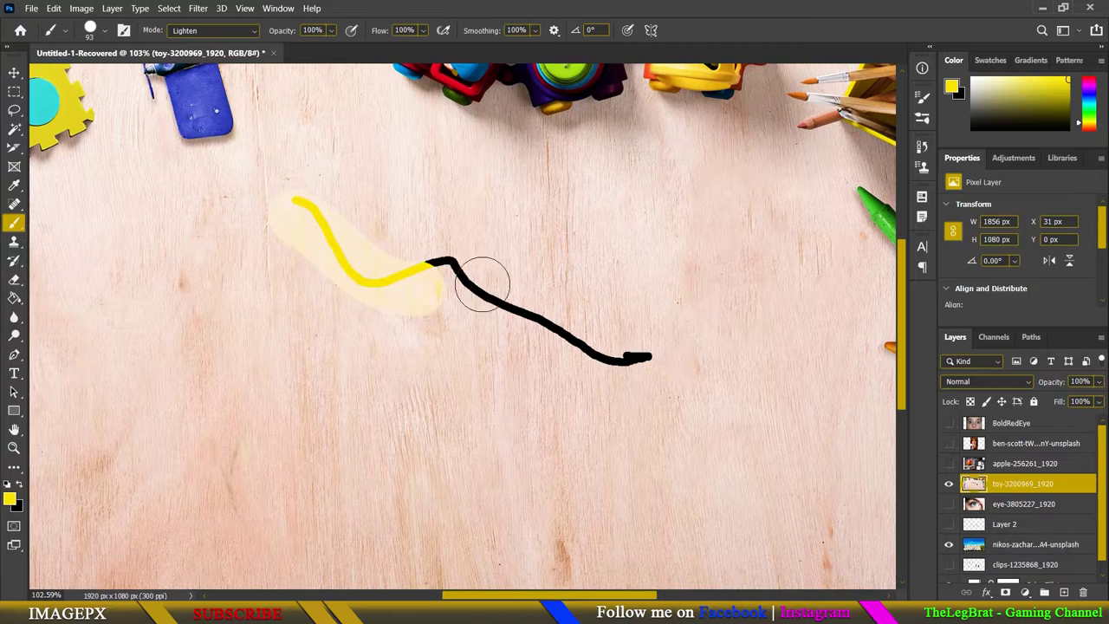
key(ctrl+z)
- Test Darken and Multiply modes with yellow strokes, undoing each
click(208, 31)
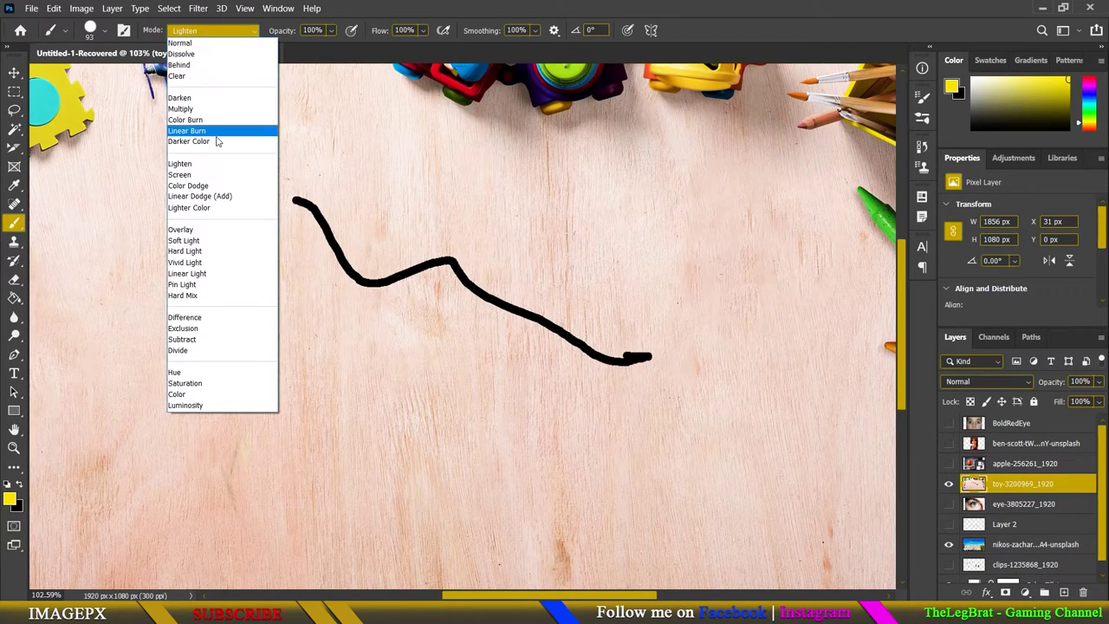
click(179, 97)
mouse_move(347, 200)
mouse_down()
mouse_move(317, 277)
mouse_move(309, 248)
mouse_move(461, 275)
mouse_move(664, 404)
mouse_move(316, 236)
mouse_up()
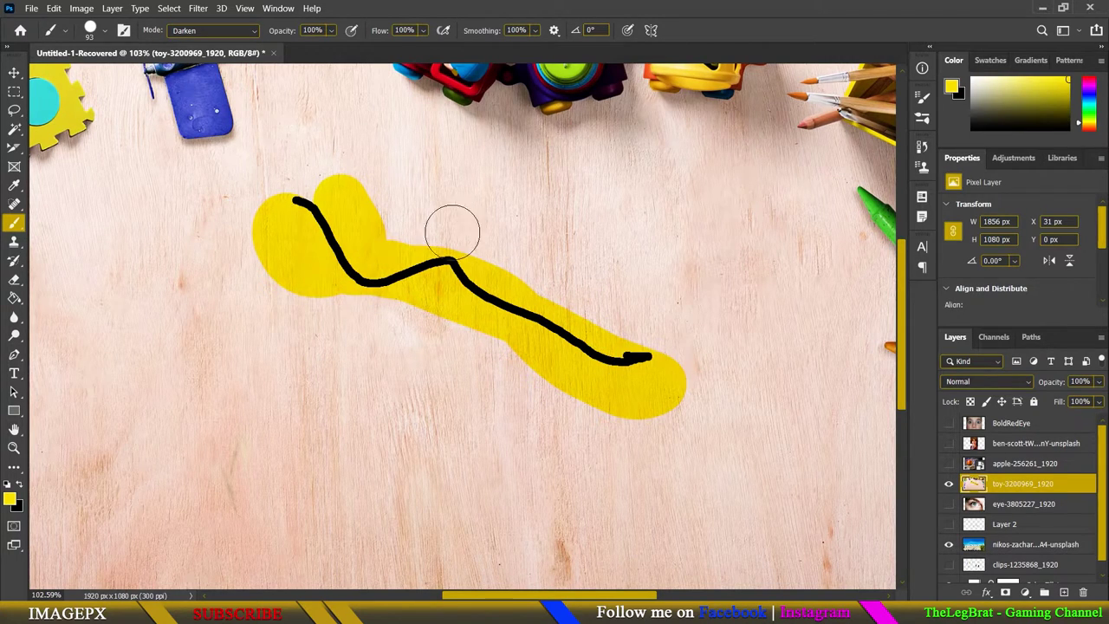
key(ctrl+z)
click(237, 31)
click(235, 108)
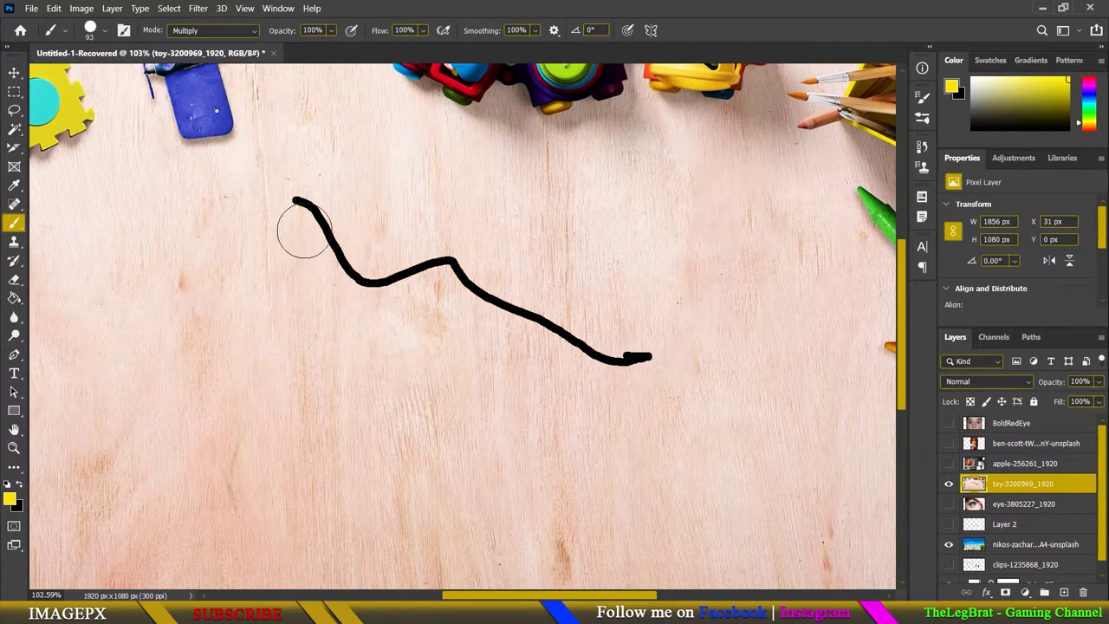
mouse_move(304, 232)
mouse_down()
mouse_move(433, 263)
mouse_move(738, 421)
mouse_up()
key(ctrl+z)
- Test Overlay mode with a yellow stroke, undo it, and return the mode to Normal
click(218, 32)
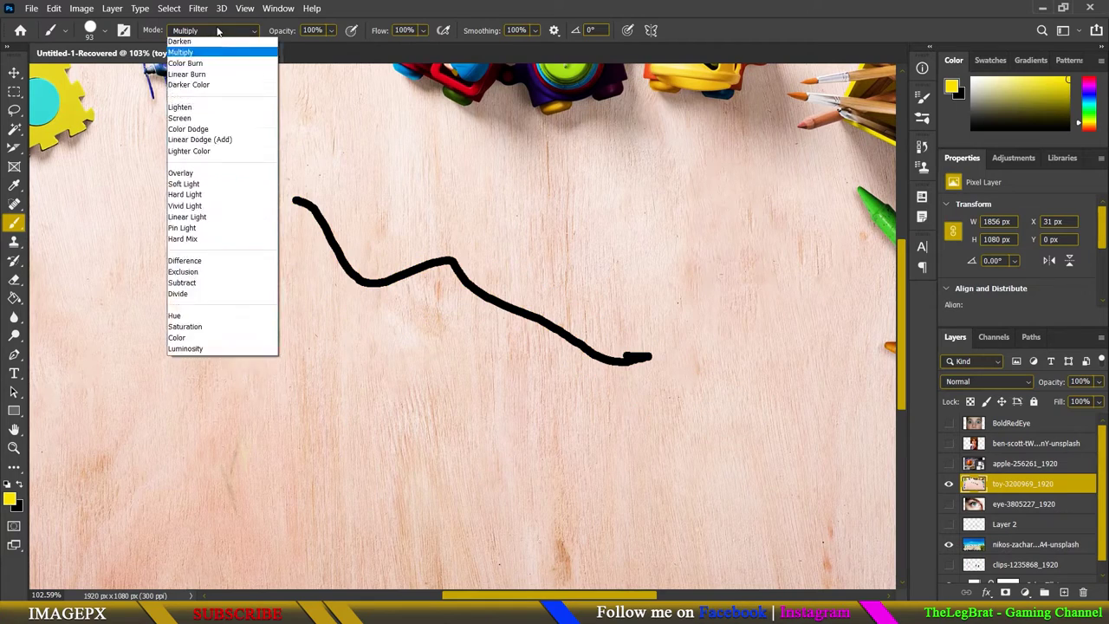
click(213, 236)
mouse_move(273, 201)
mouse_down()
mouse_move(372, 297)
mouse_move(576, 364)
mouse_up()
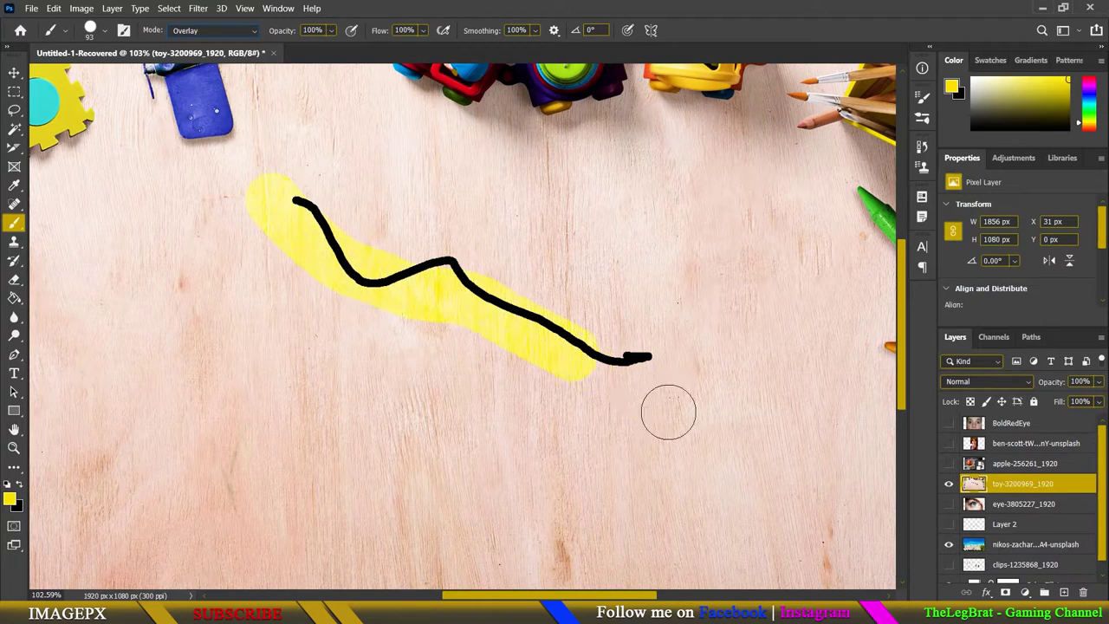
drag(668, 411, 716, 462)
key(ctrl+z)
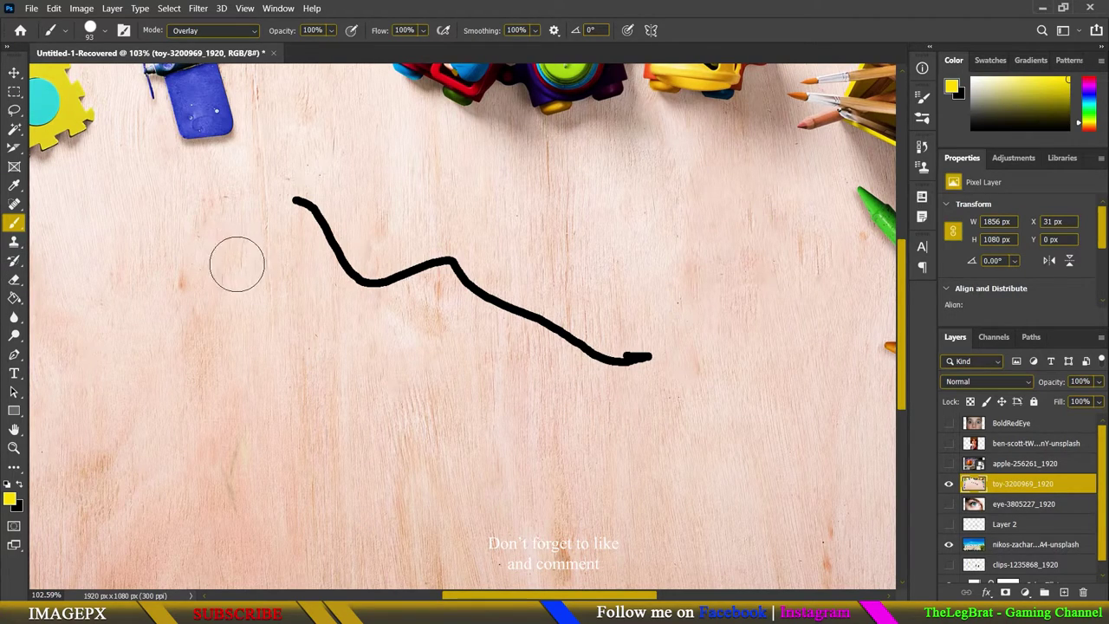
click(203, 31)
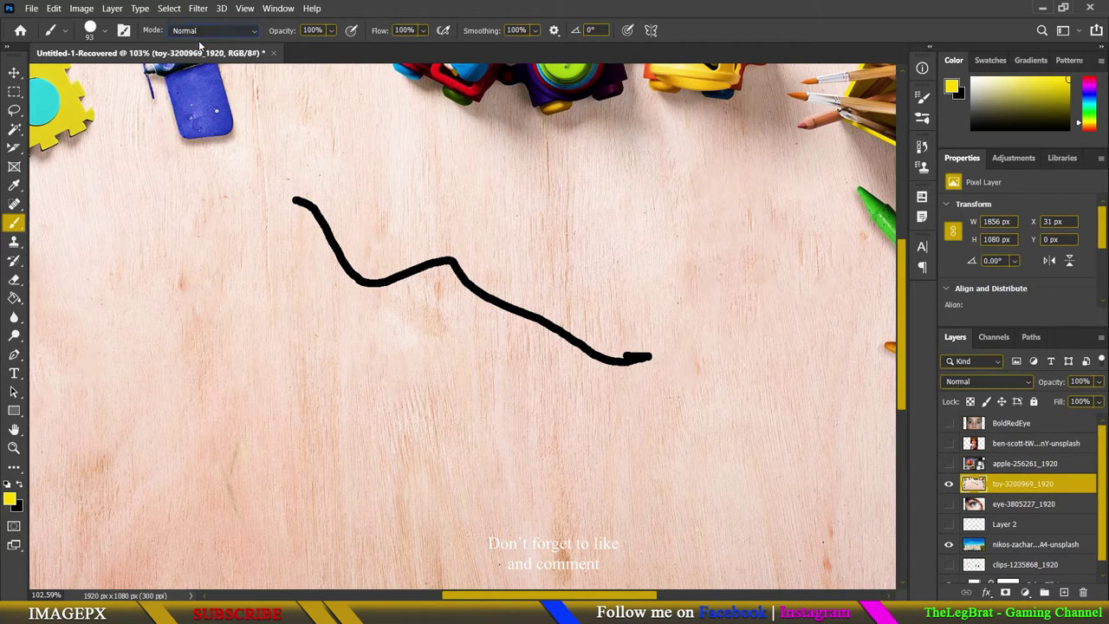
right_click(19, 229)
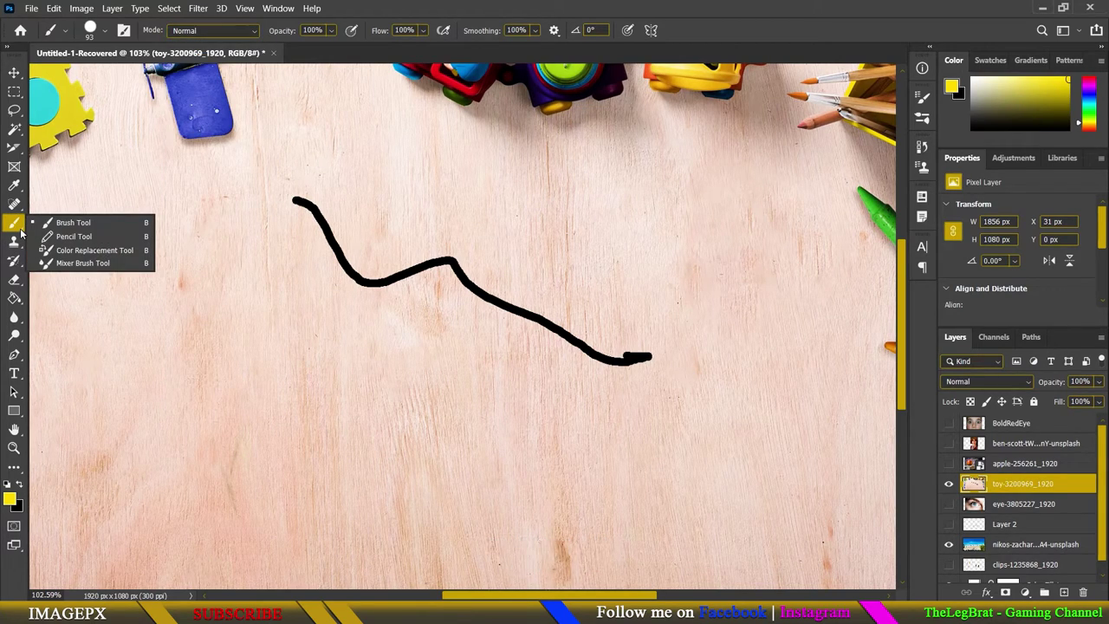
- Select the Color Replacement tool from the painting tools group
click(73, 251)
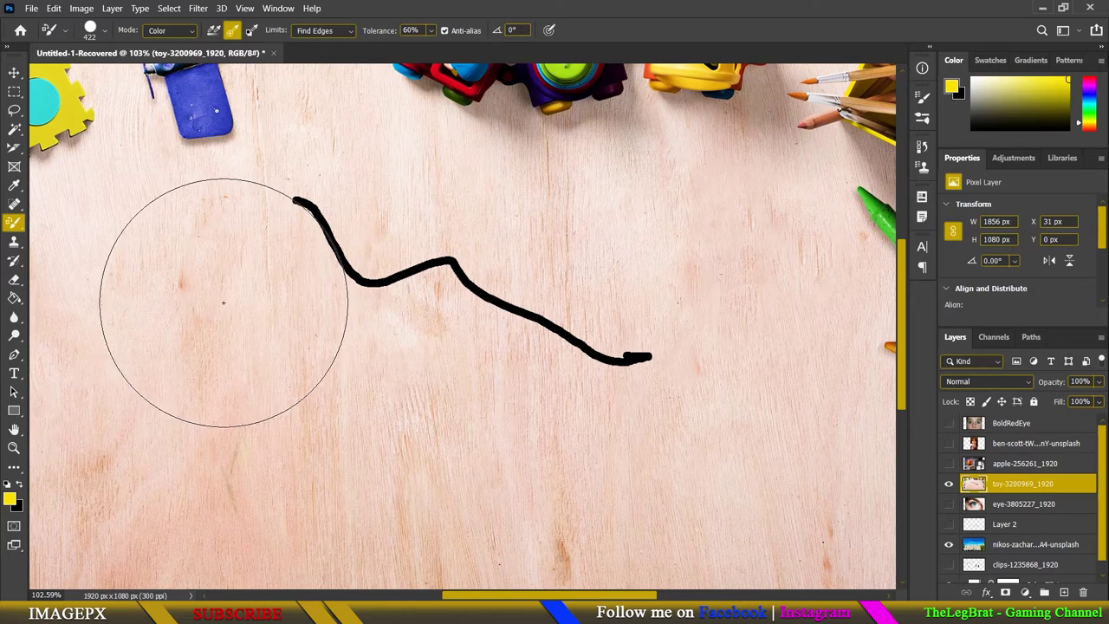
scroll(329, 370, down, 3)
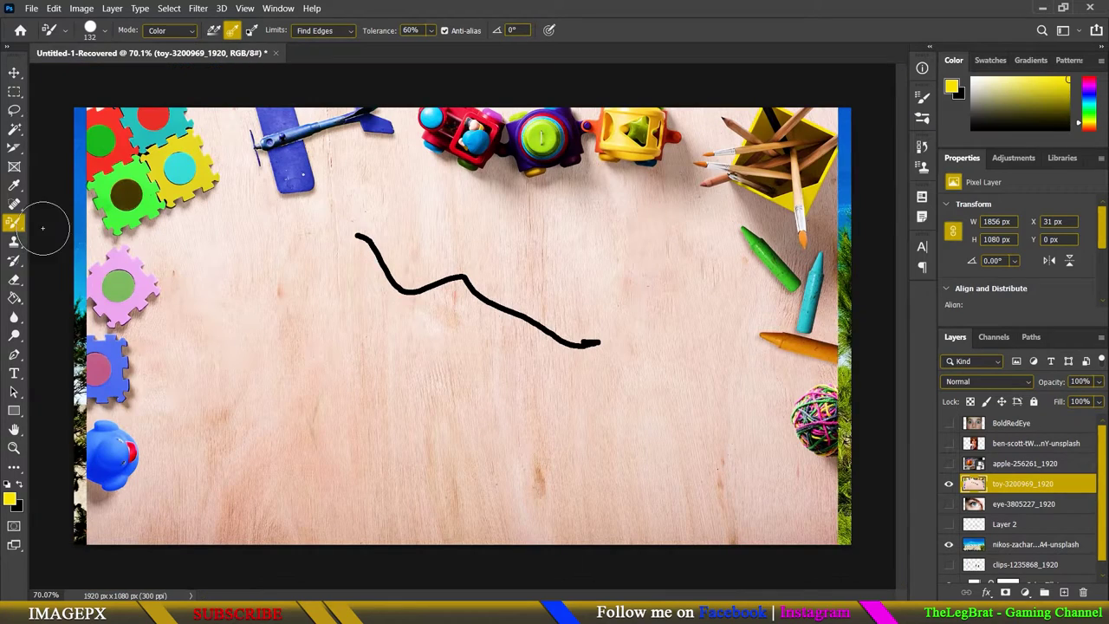
right_click(21, 227)
click(94, 249)
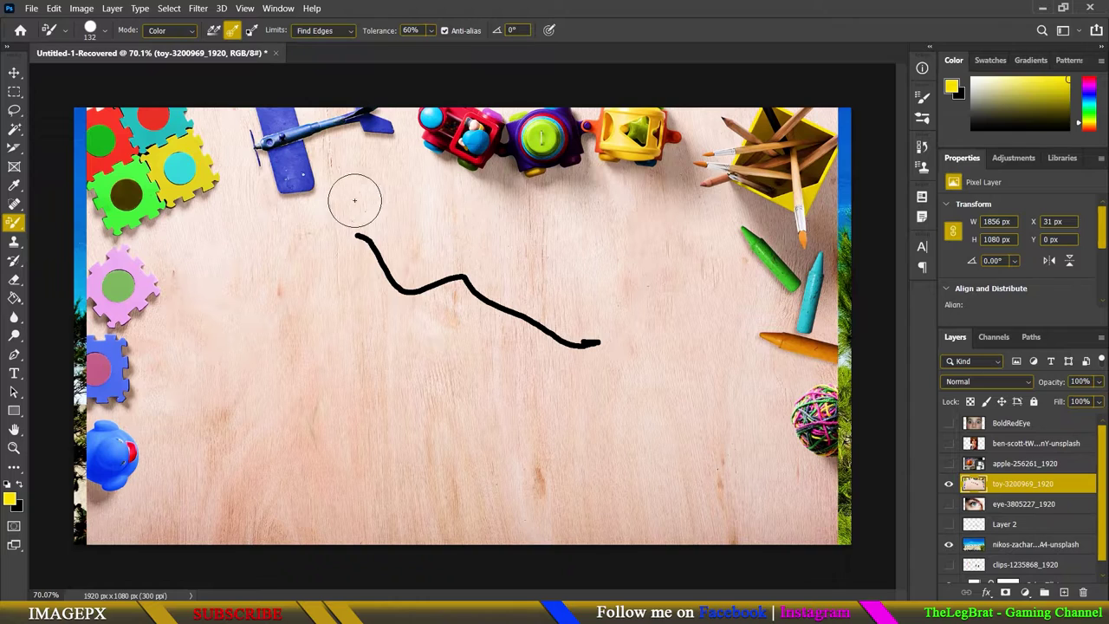
scroll(330, 195, up, 2)
scroll(359, 280, up, 1)
scroll(358, 282, up, 1)
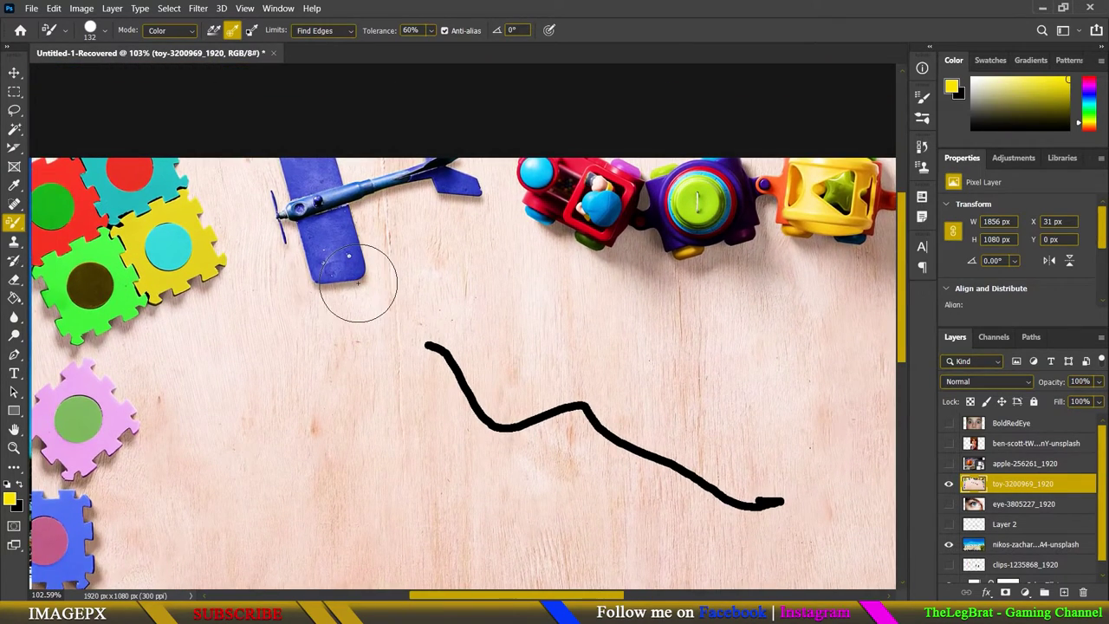
scroll(358, 283, up, 1)
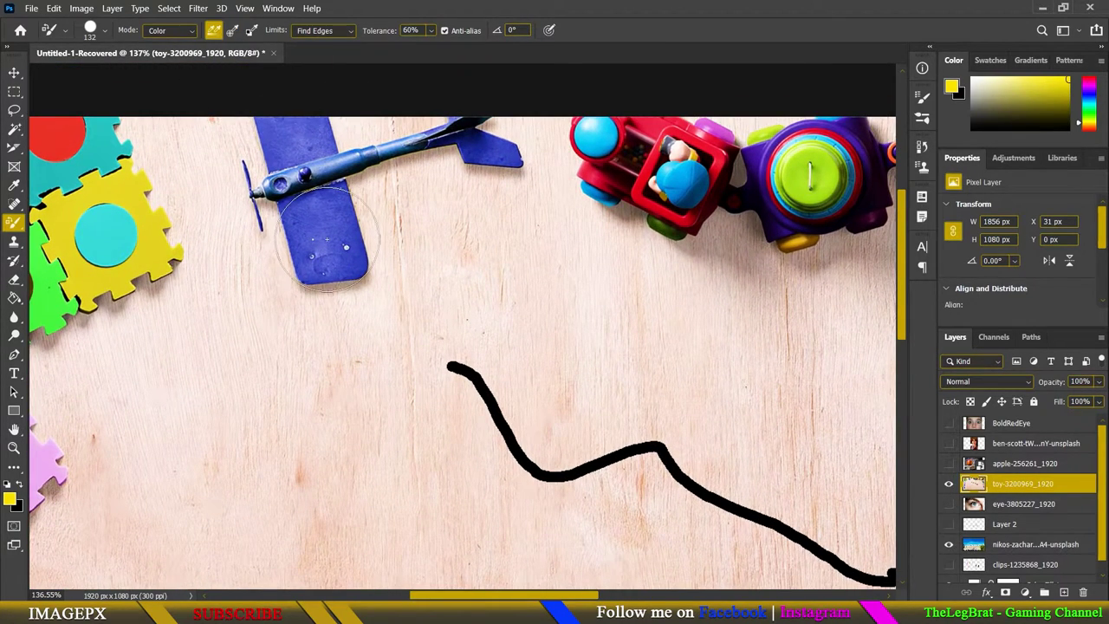
- Enlarge the brush to 178 px, test a yellow recolour on the plane wing, then undo
alt+drag(312, 260, 339, 239)
mouse_move(322, 221)
mouse_down()
mouse_move(330, 270)
mouse_move(290, 143)
mouse_move(330, 141)
mouse_move(317, 171)
mouse_up()
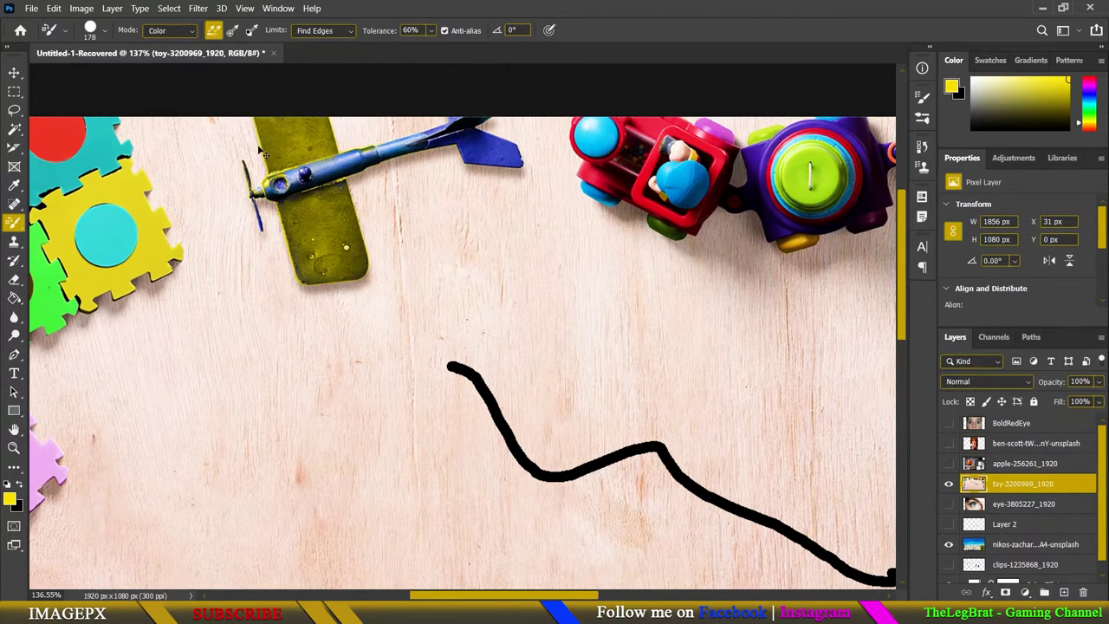
key(ctrl+z)
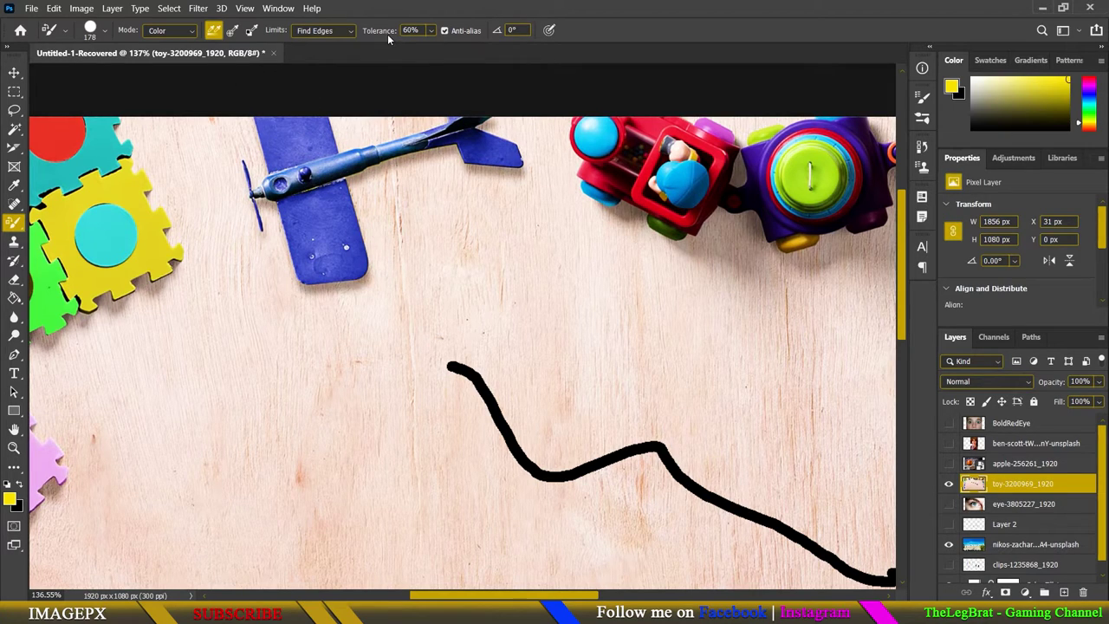
- Set tolerance to 24% and limits to Discontiguous, then test-recolour the plane yellow and undo
drag(387, 33, 372, 40)
click(347, 35)
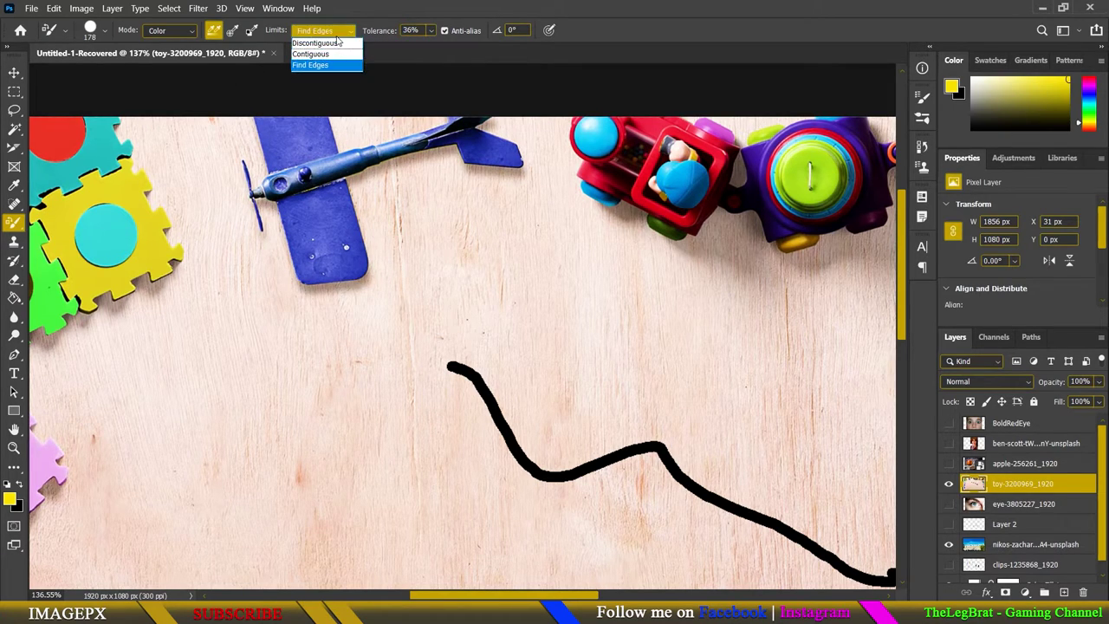
drag(304, 143, 329, 232)
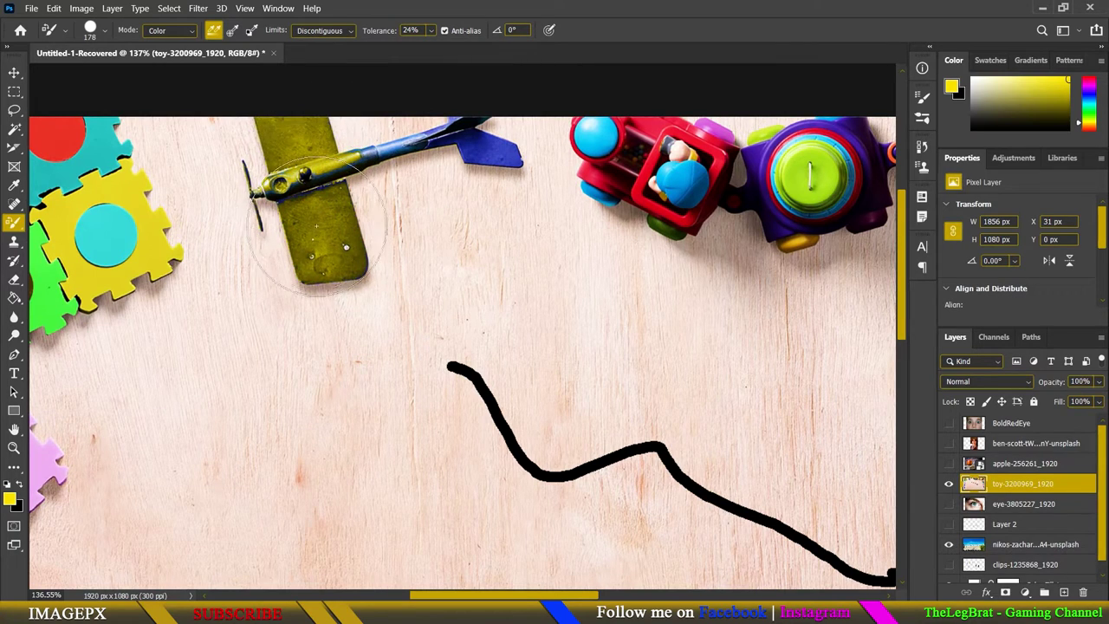
drag(368, 173, 400, 143)
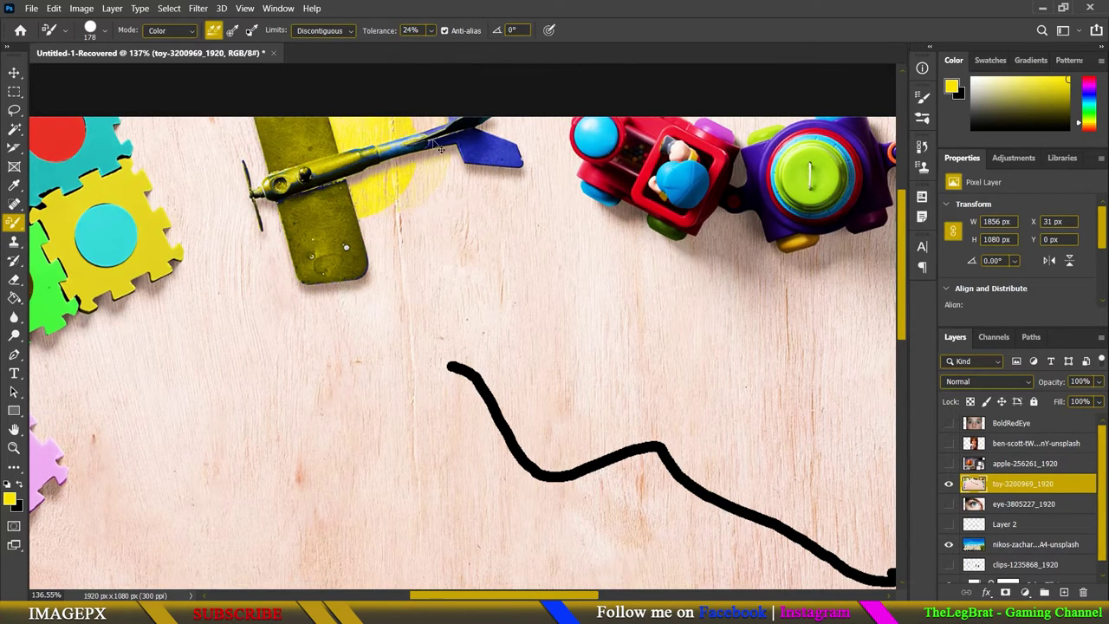
key(ctrl+z)
key(ctrl+z)
- Paint broad yellow test strokes over the plane and wood, undoing each
drag(313, 194, 326, 169)
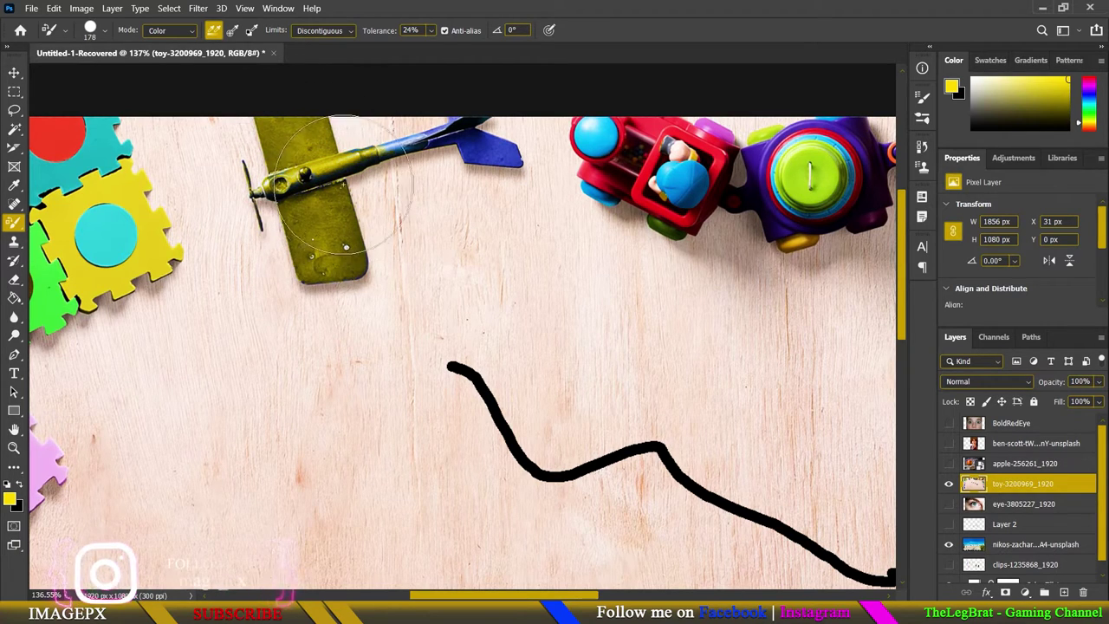
drag(372, 160, 559, 302)
key(ctrl+z)
key(ctrl+z)
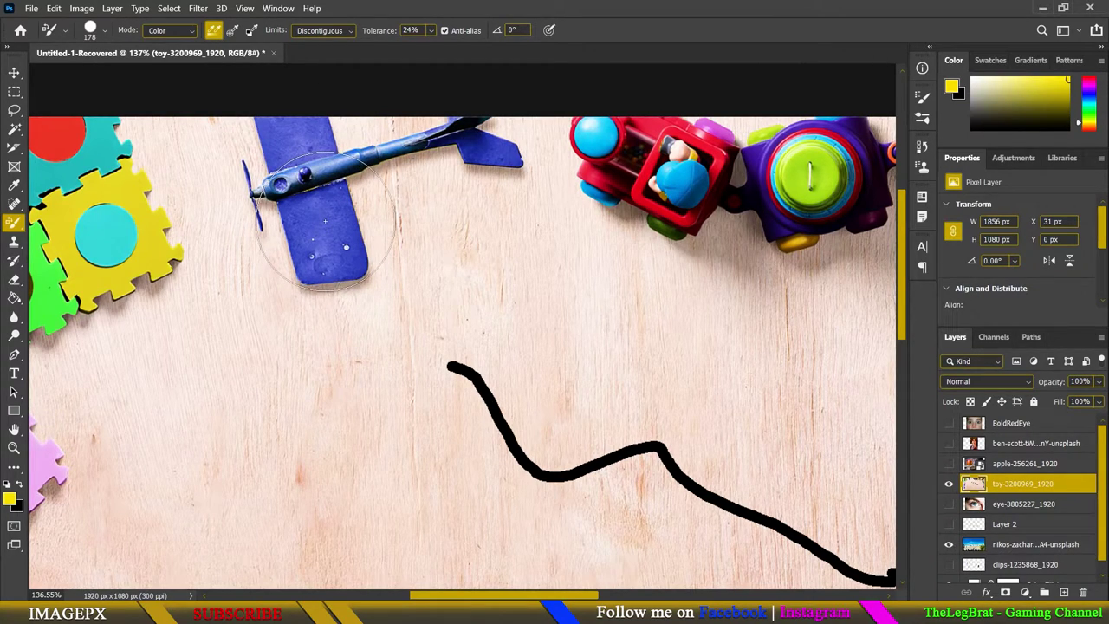
drag(323, 223, 535, 299)
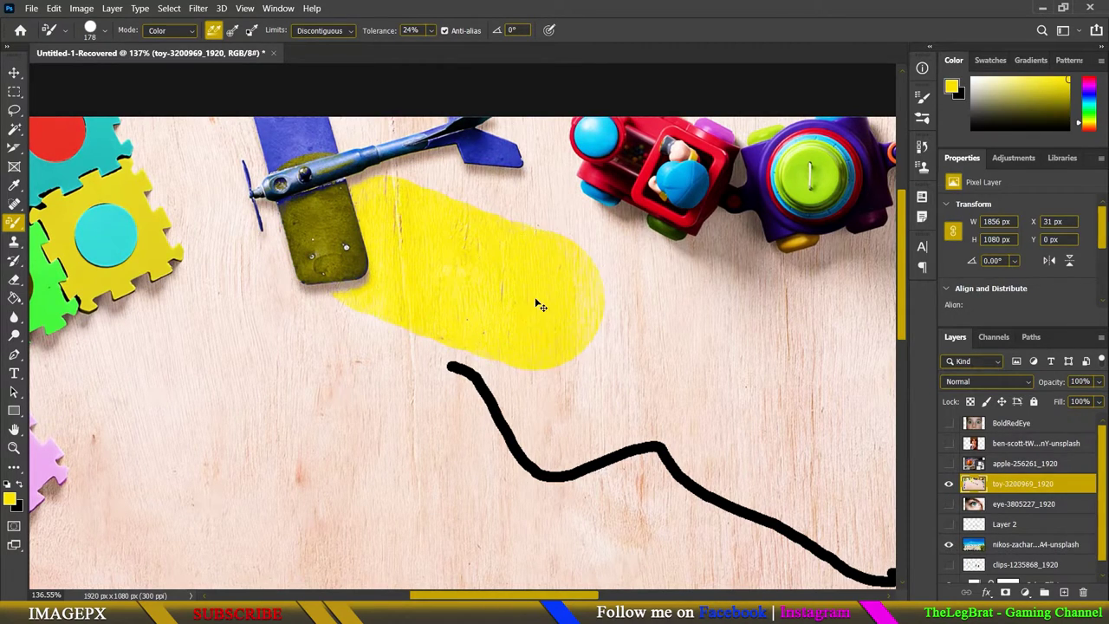
key(ctrl+z)
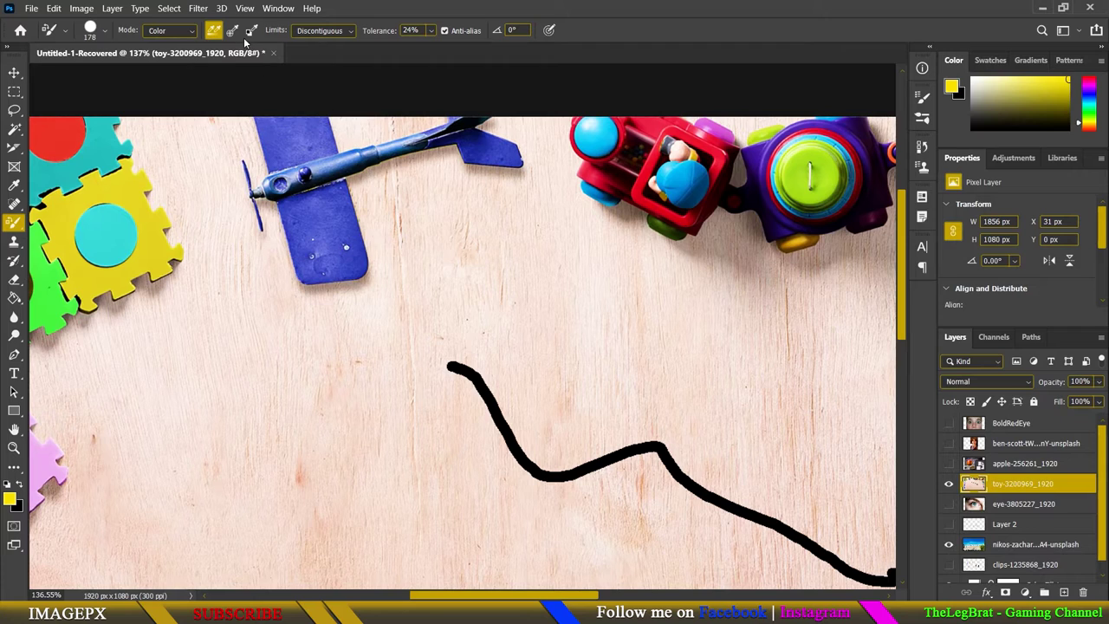
- Test-recolour the plane yellow-green twice, undoing each attempt
mouse_move(310, 169)
mouse_down()
mouse_move(297, 173)
mouse_move(321, 260)
mouse_up()
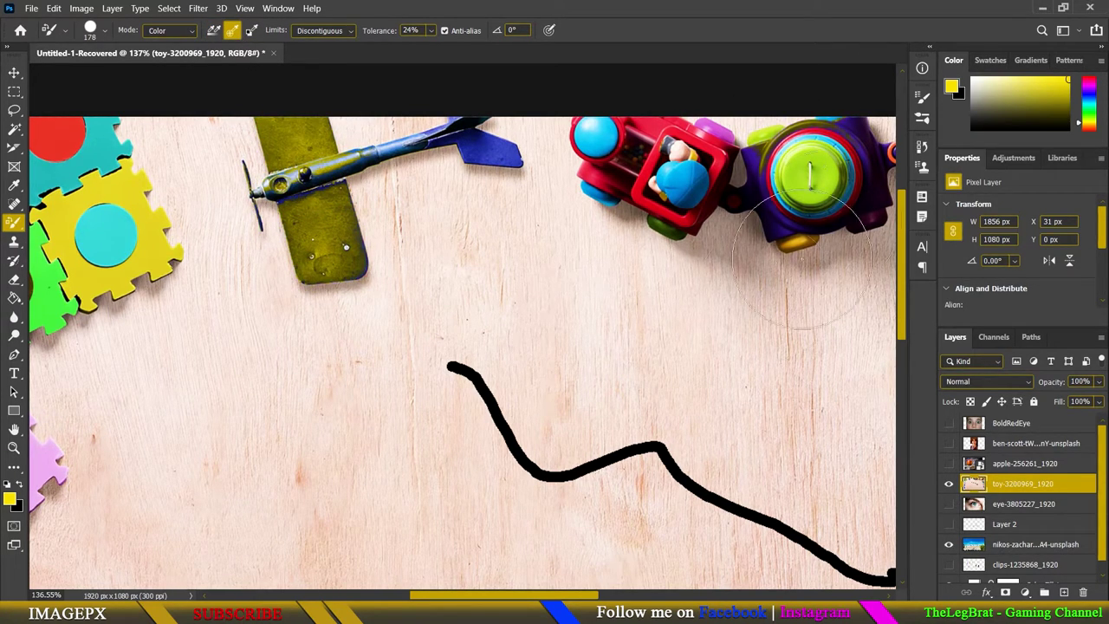
key(ctrl+z)
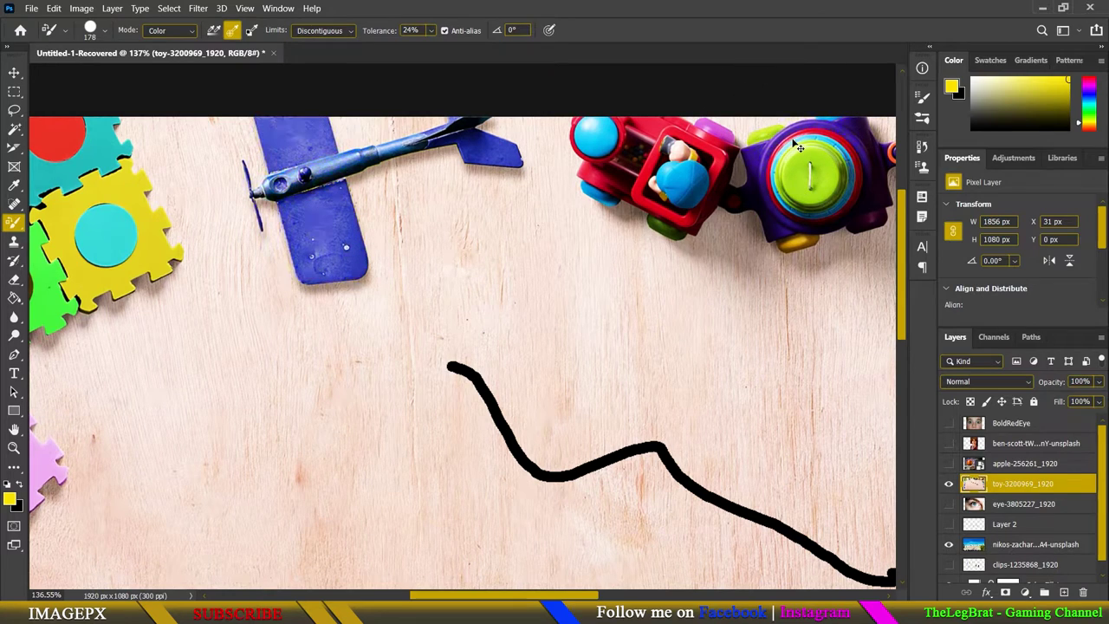
drag(329, 251, 422, 147)
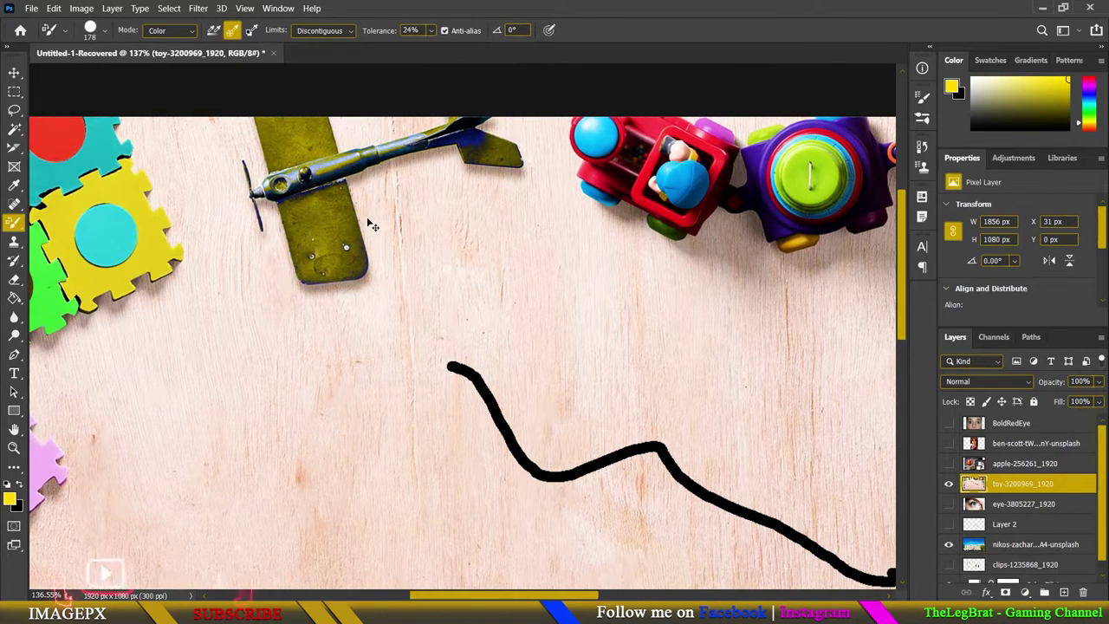
key(ctrl+z)
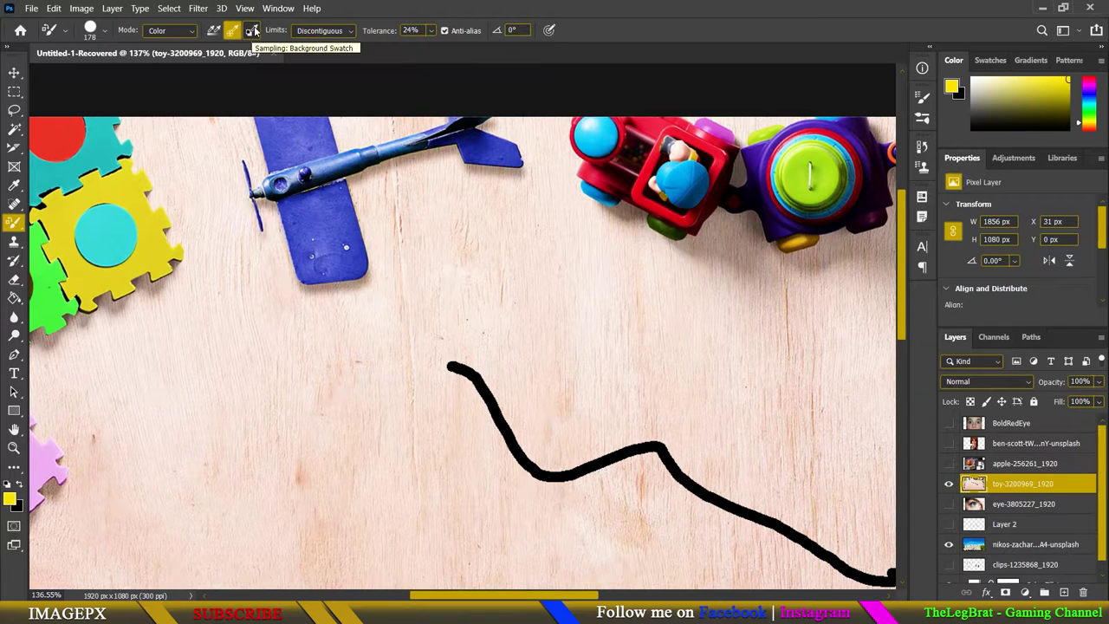
- Enlarge the brush to 271 px, paint a large yellow patch over the left toys, then undo
scroll(327, 364, down, 1)
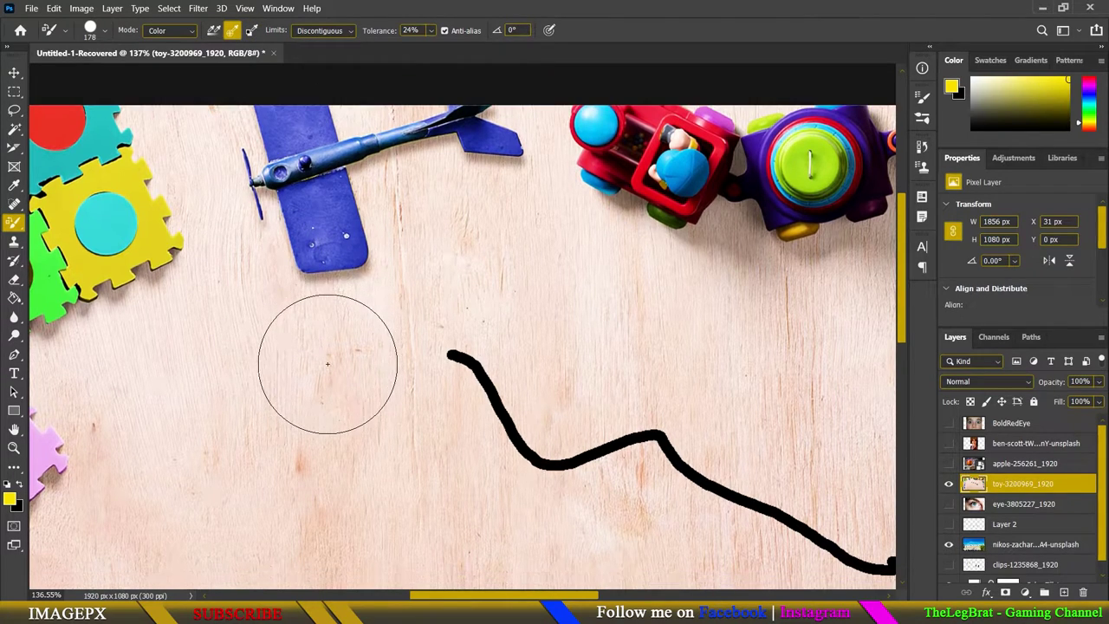
scroll(327, 367, down, 1)
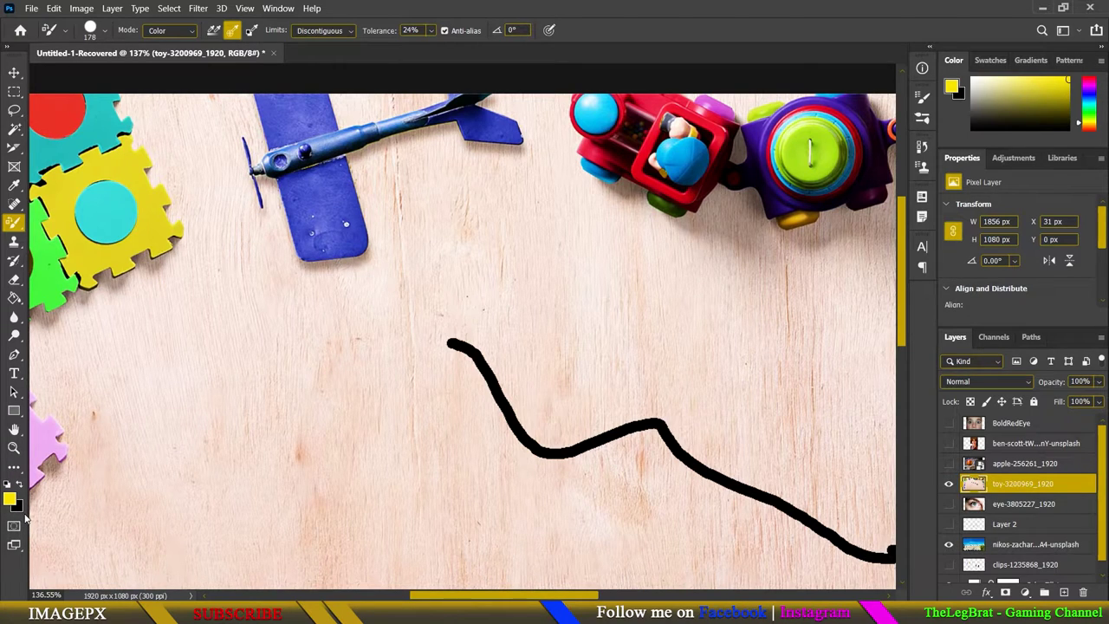
scroll(351, 342, down, 2)
scroll(351, 342, down, 2)
drag(354, 347, 383, 346)
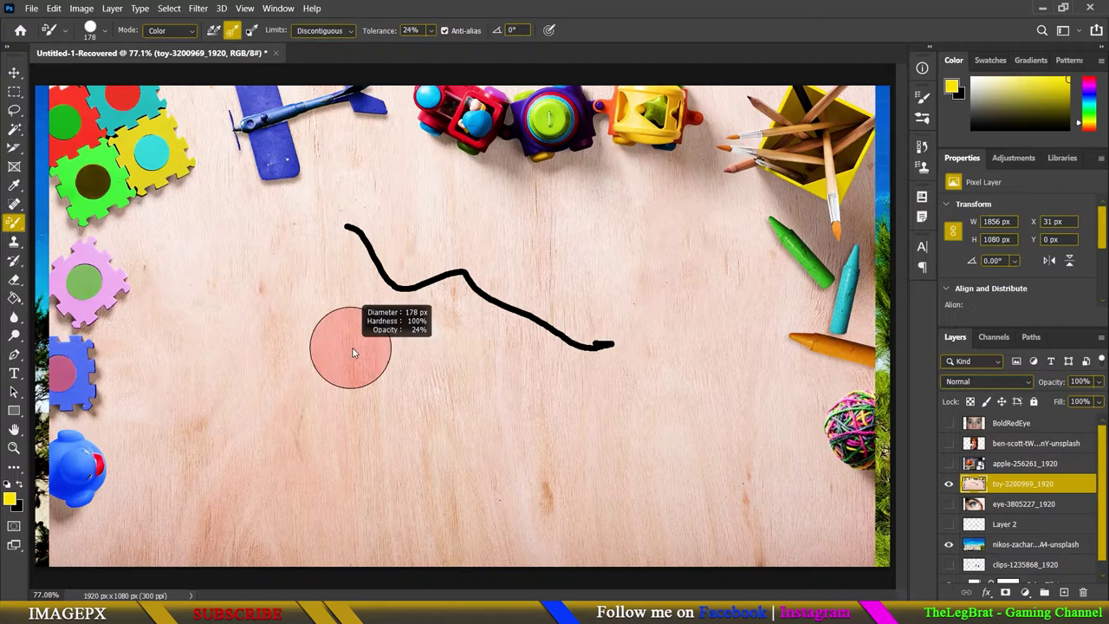
scroll(384, 345, down, 1)
mouse_move(217, 338)
mouse_down()
mouse_move(260, 338)
mouse_move(193, 285)
mouse_up()
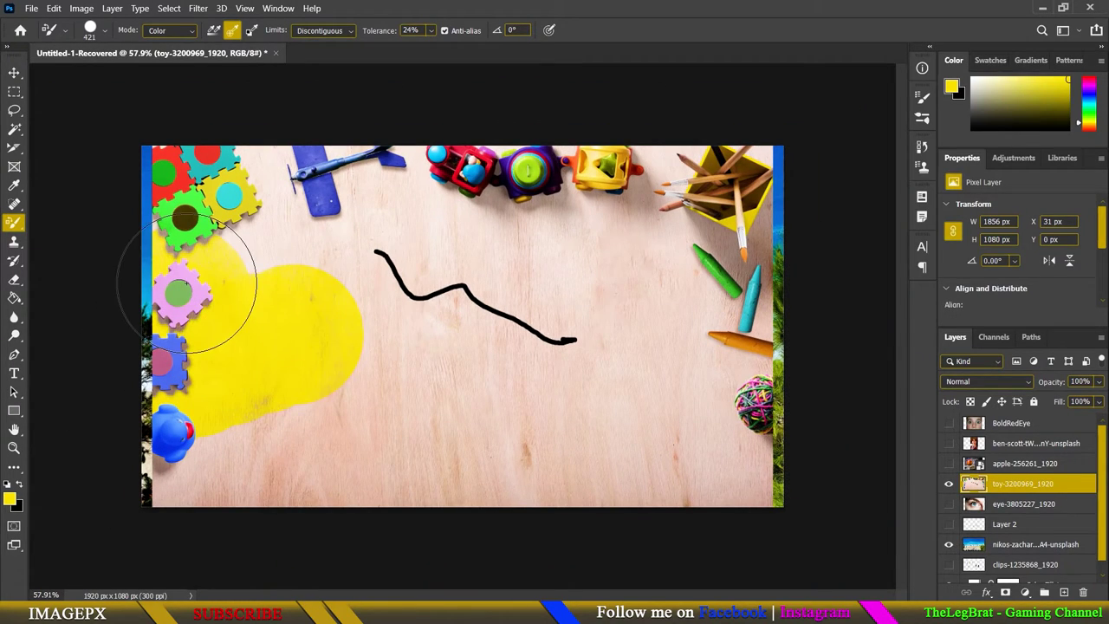
key(ctrl+z)
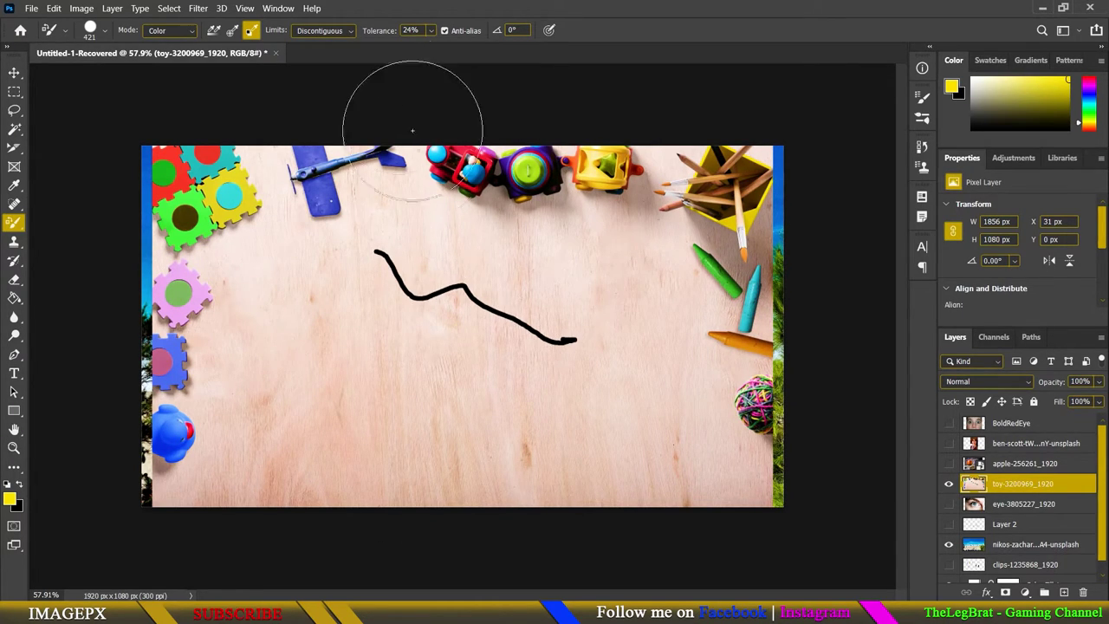
- Set the replacement limits to Contiguous
click(346, 29)
click(326, 48)
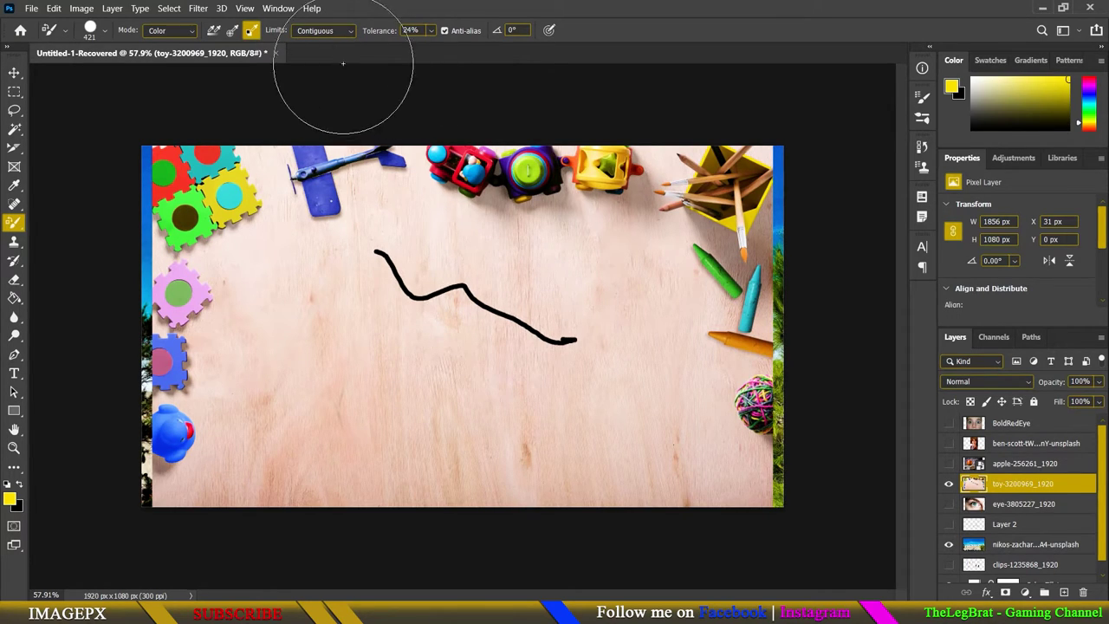
click(339, 32)
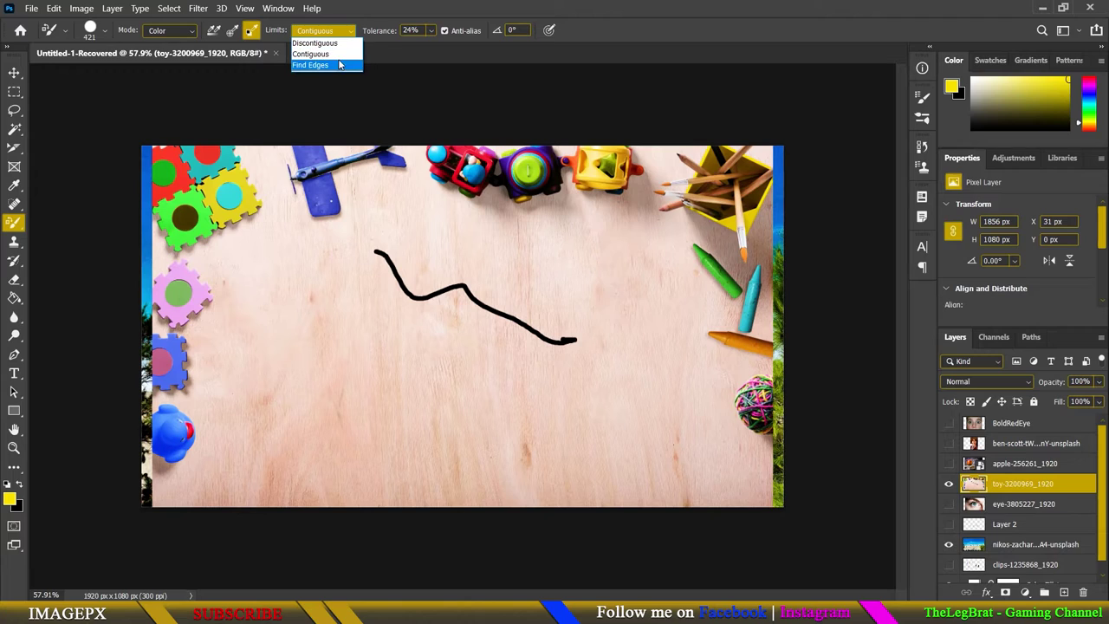
click(341, 54)
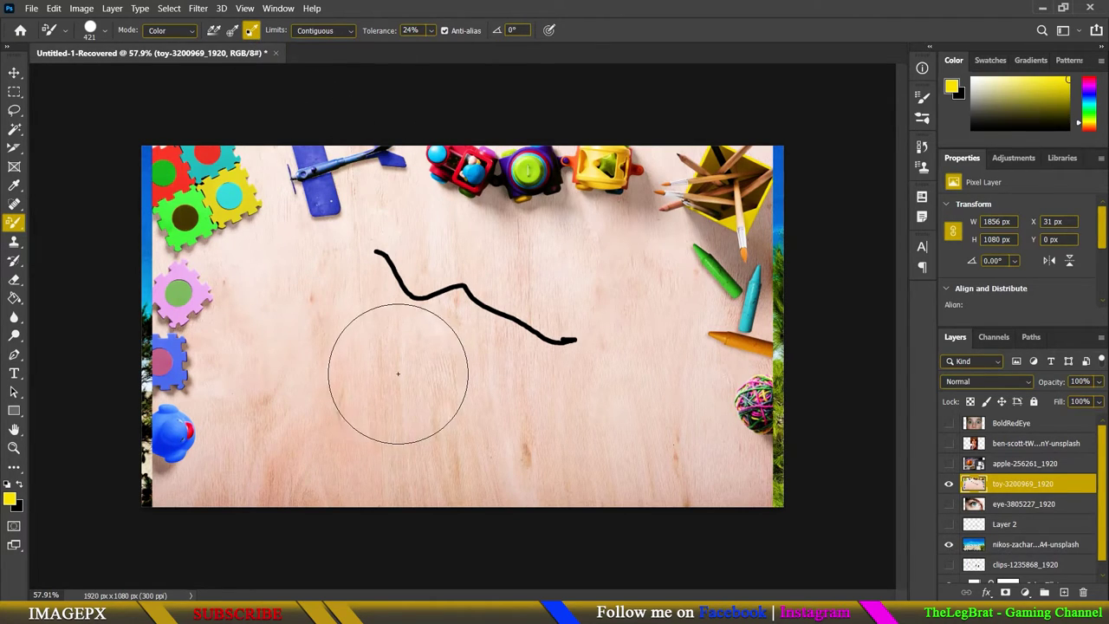
- Resize the brush to about 280 px, make black the paint colour, recolour the plane, then undo
drag(415, 381, 386, 382)
scroll(398, 303, up, 5)
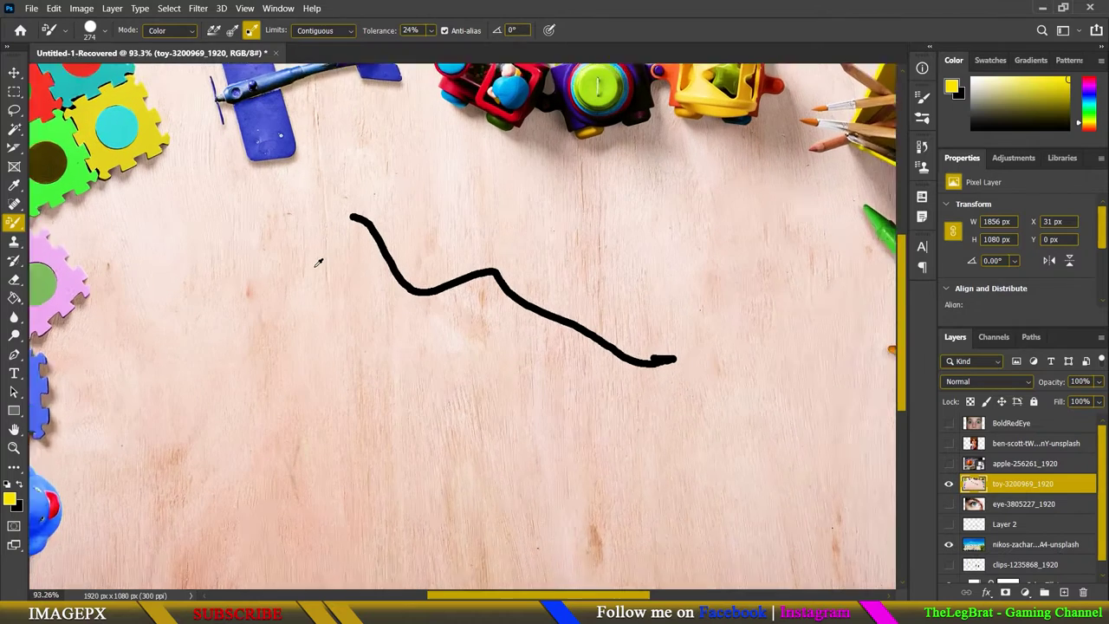
alt+click(281, 124)
key(x)
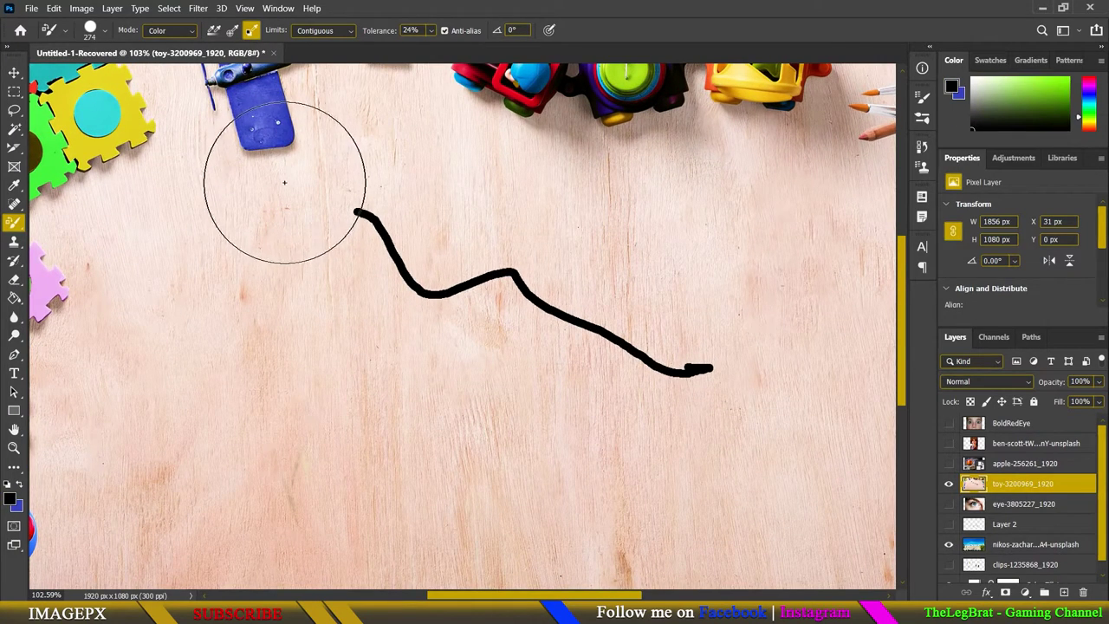
drag(272, 143, 292, 123)
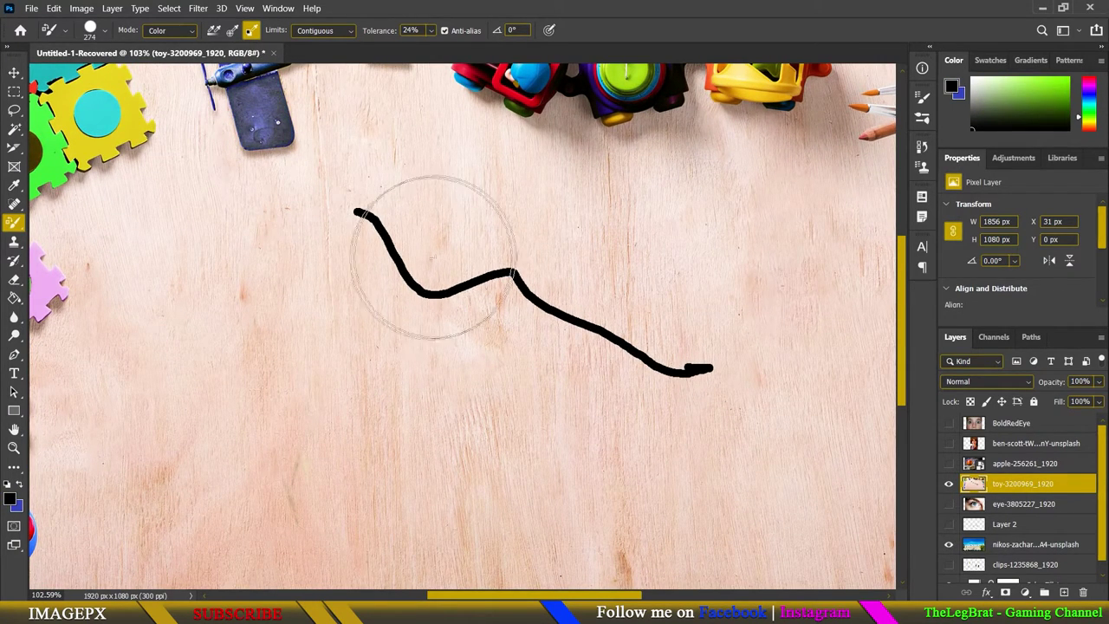
key(ctrl+z)
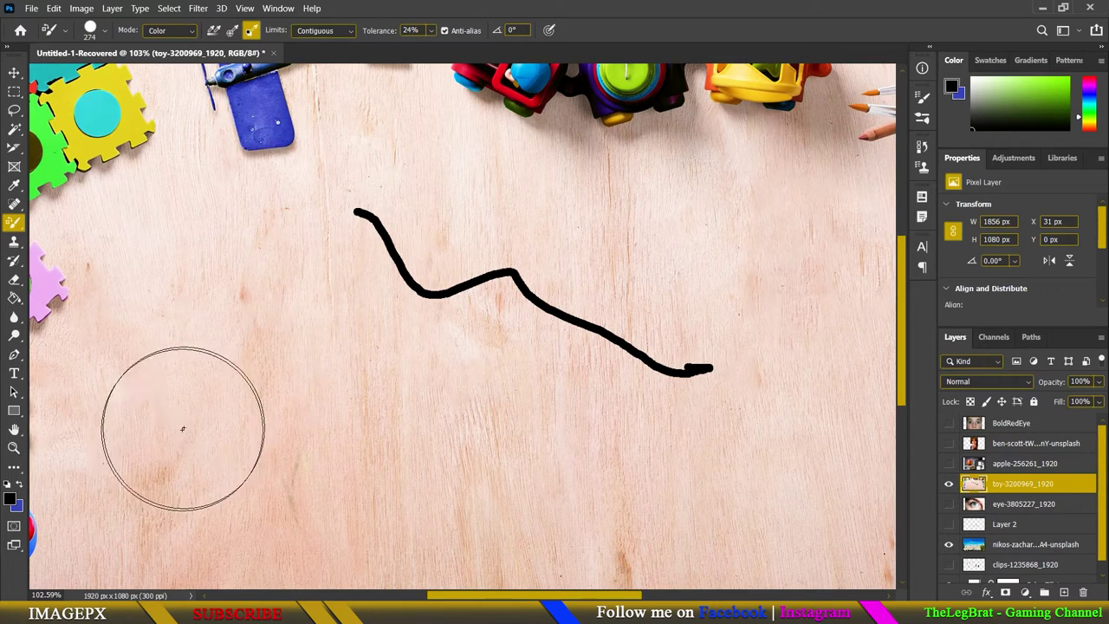
scroll(316, 128, up, 5)
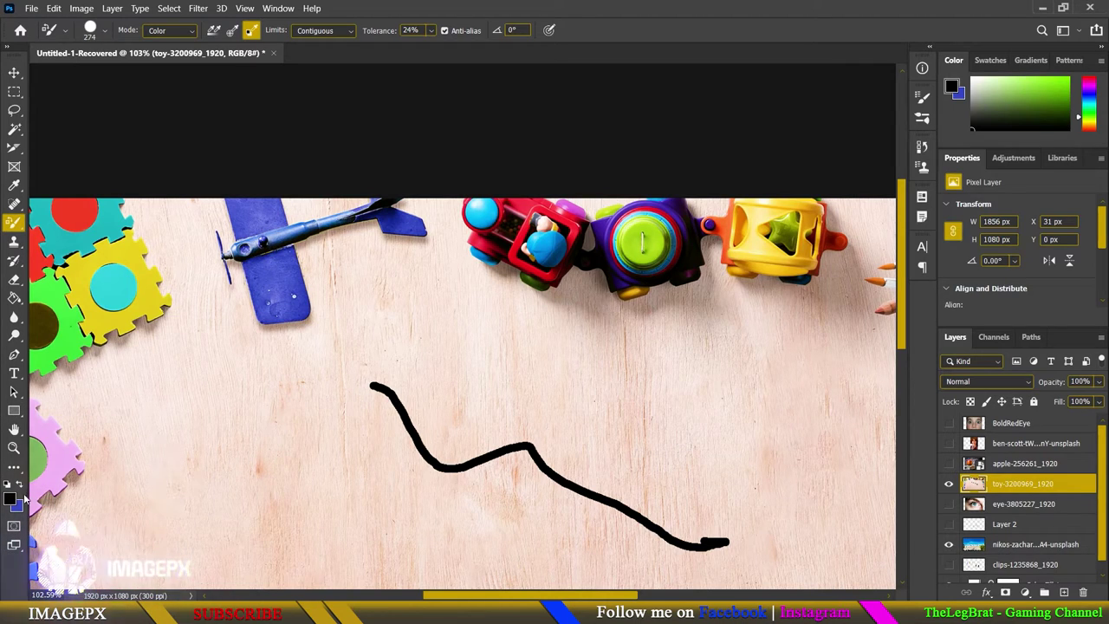
- Set a bright green foreground and recolour the whole plane green with a 1422 px brush
click(11, 499)
click(853, 131)
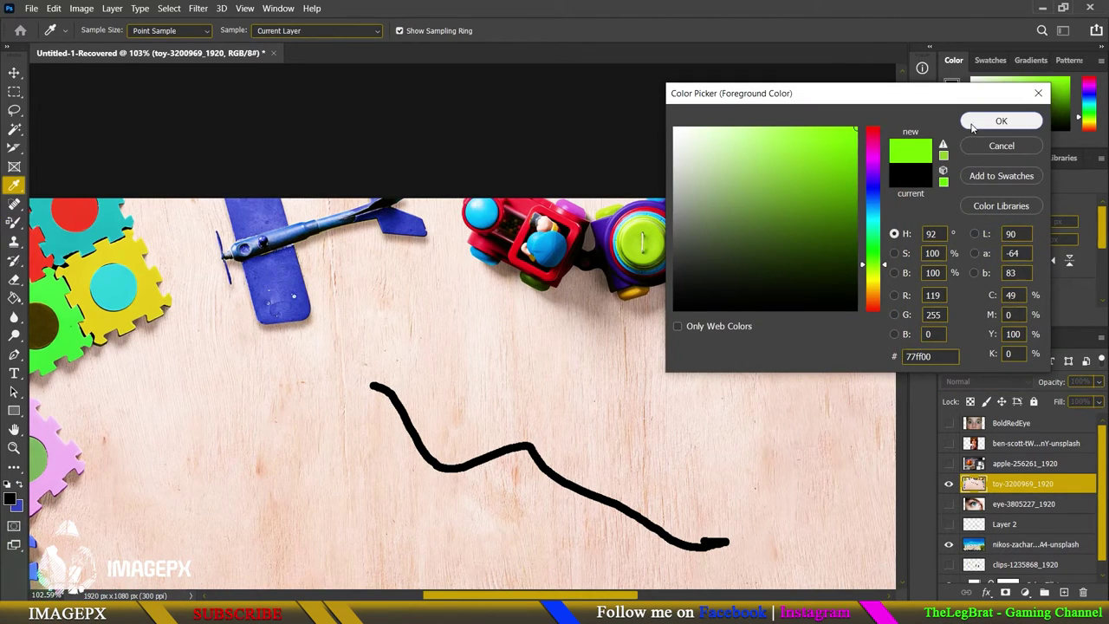
click(1001, 121)
key(ctrl+0)
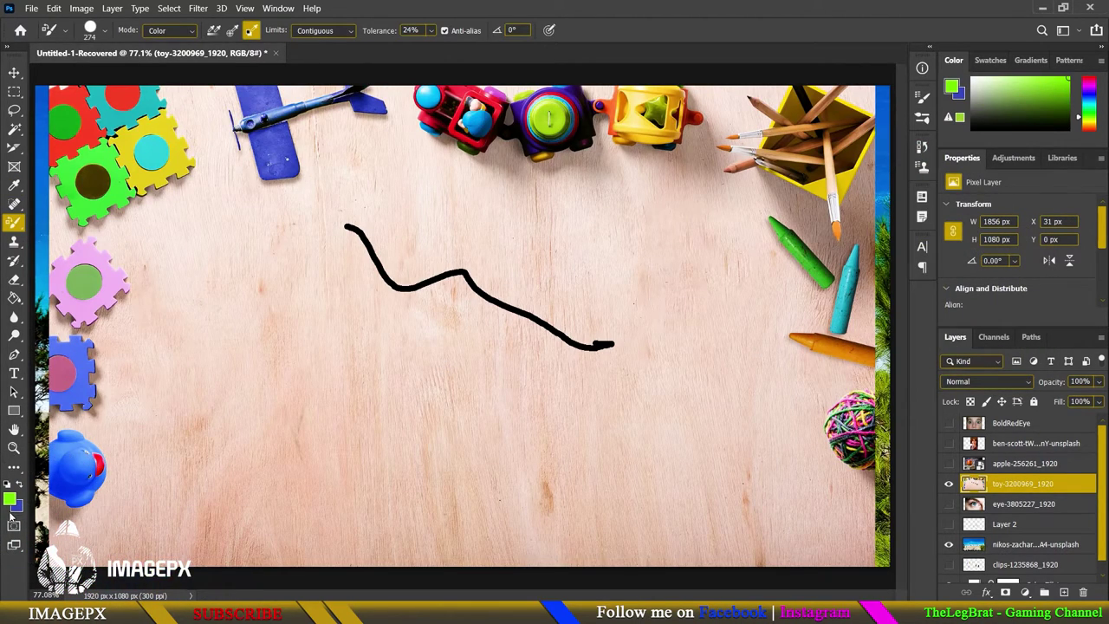
mouse_move(297, 148)
mouse_down()
mouse_move(272, 136)
mouse_move(257, 104)
mouse_up()
drag(335, 304, 434, 291)
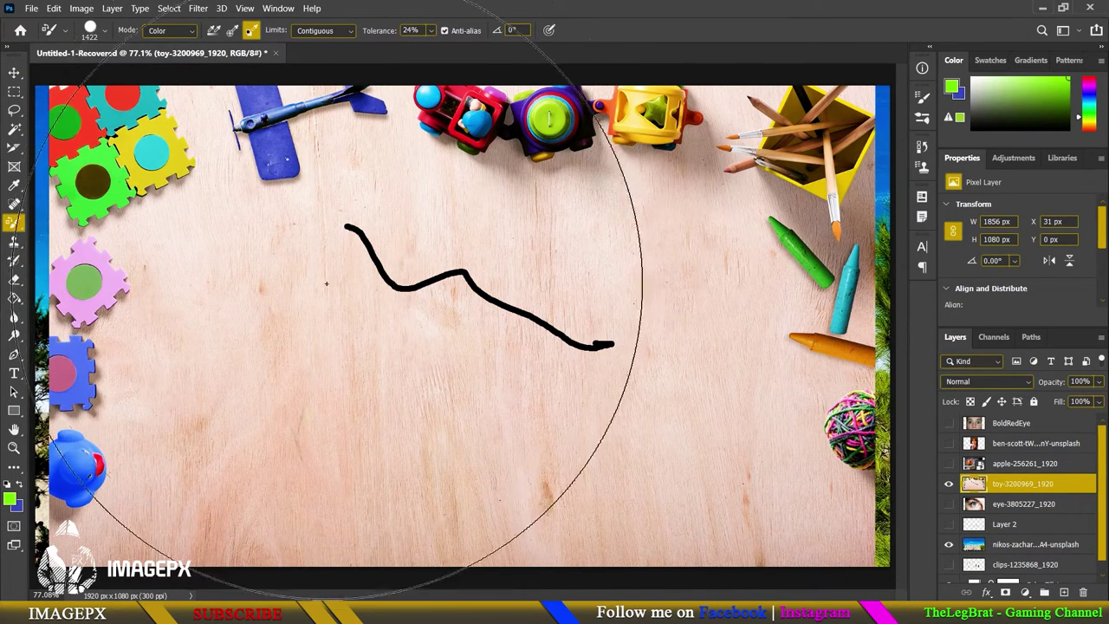
drag(286, 139, 252, 104)
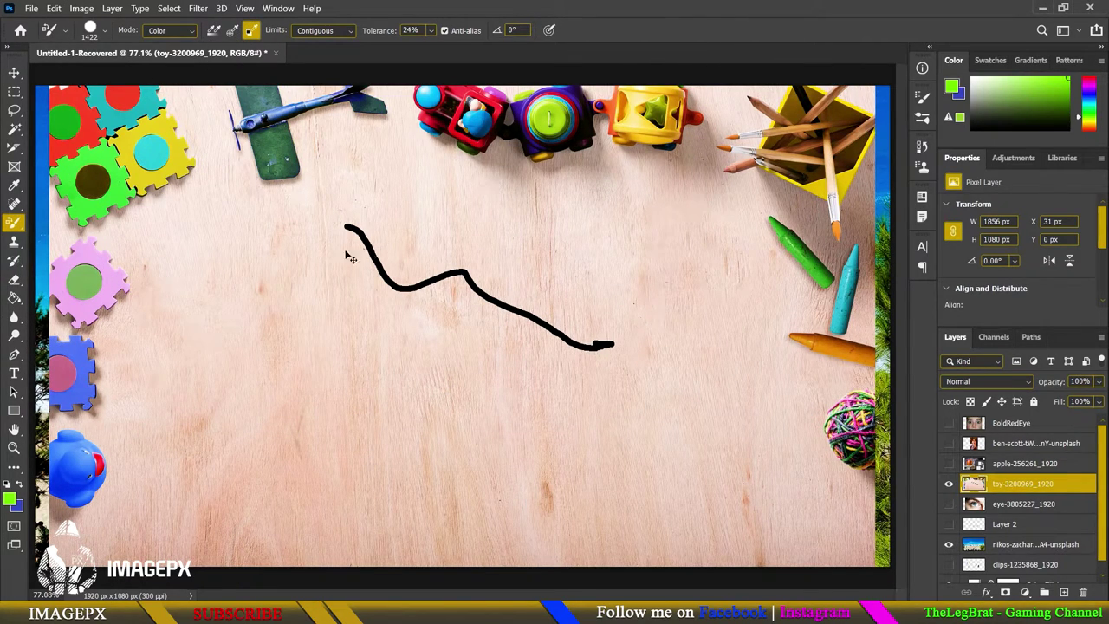
- Set the background to olive yellow #ada548, swap colours, and shrink the brush to 334 px
drag(334, 334, 407, 299)
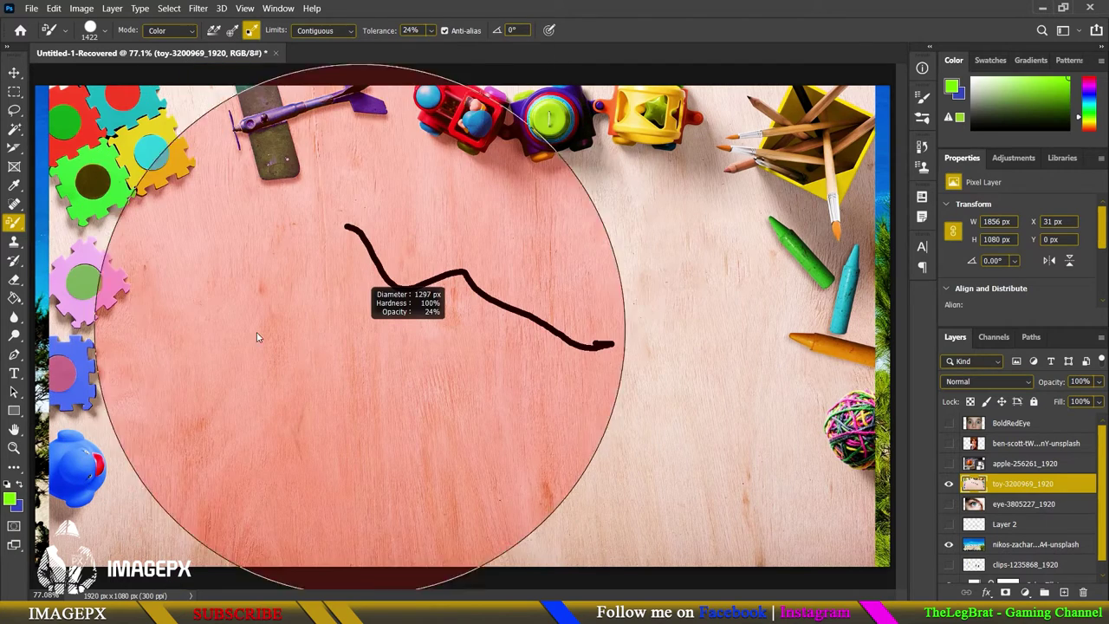
click(16, 507)
drag(879, 248, 879, 279)
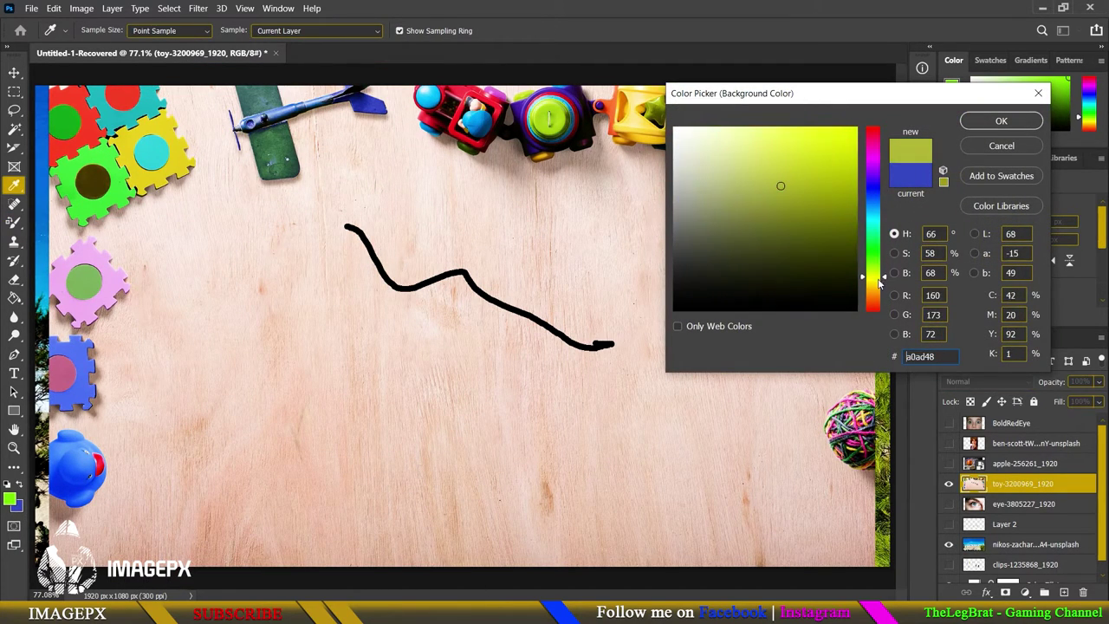
click(982, 129)
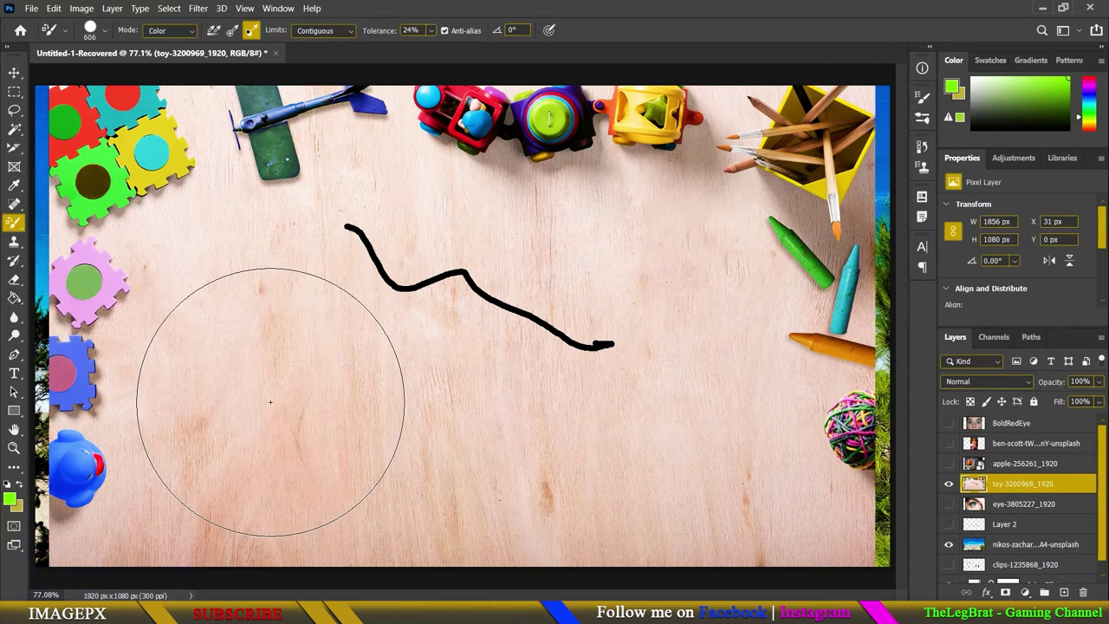
key(x)
drag(270, 401, 212, 399)
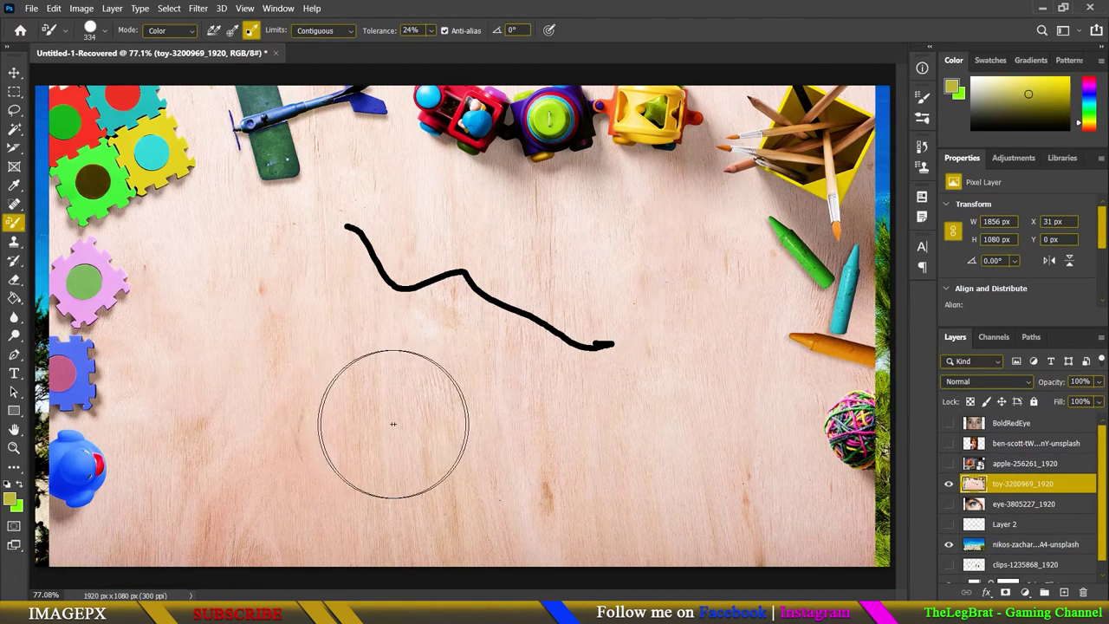
- Keep yellow as foreground and set the replacement limits to Discontiguous
key(x)
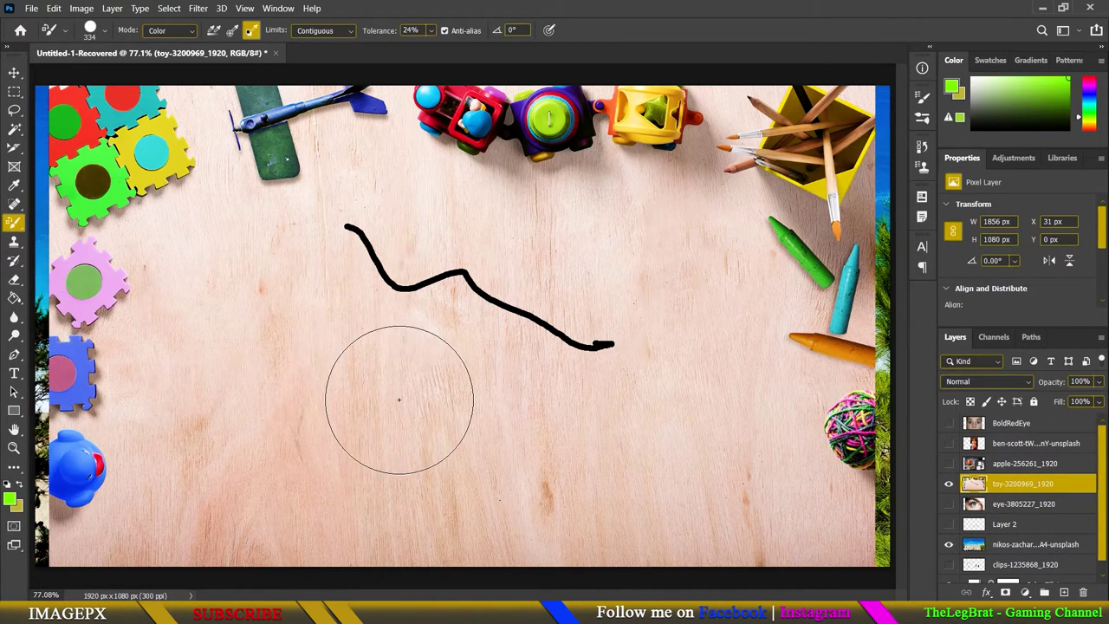
key(x)
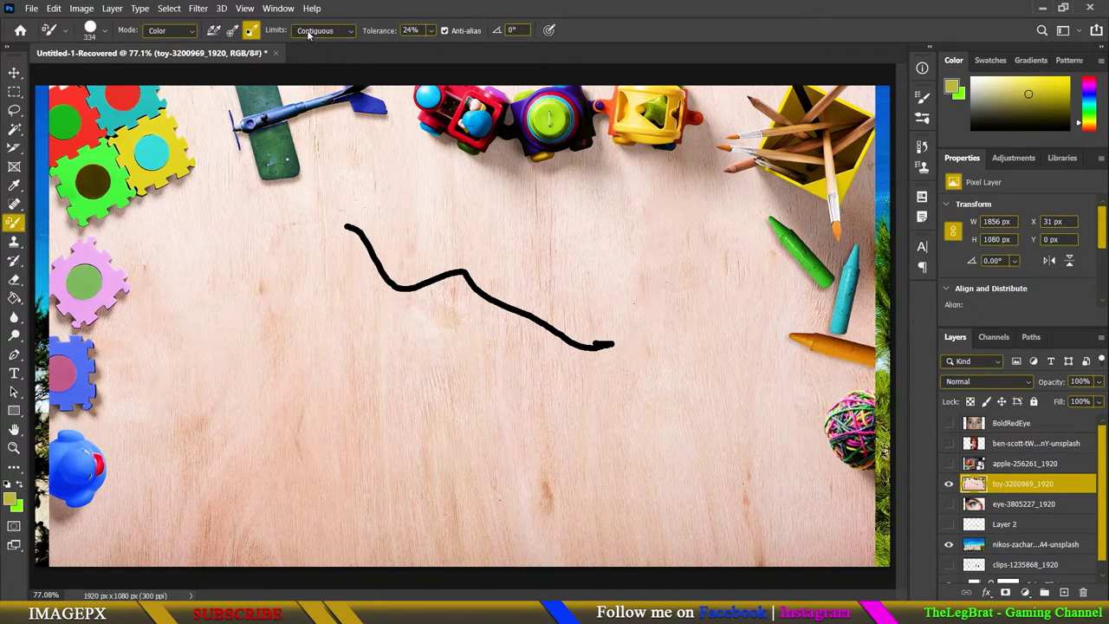
click(309, 35)
click(251, 33)
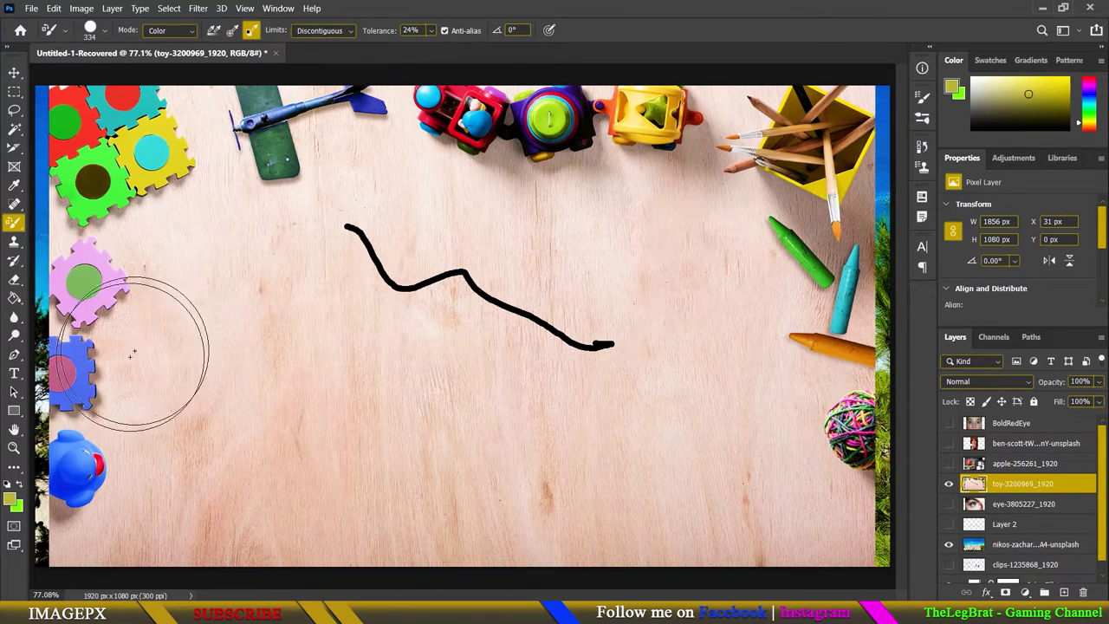
click(305, 33)
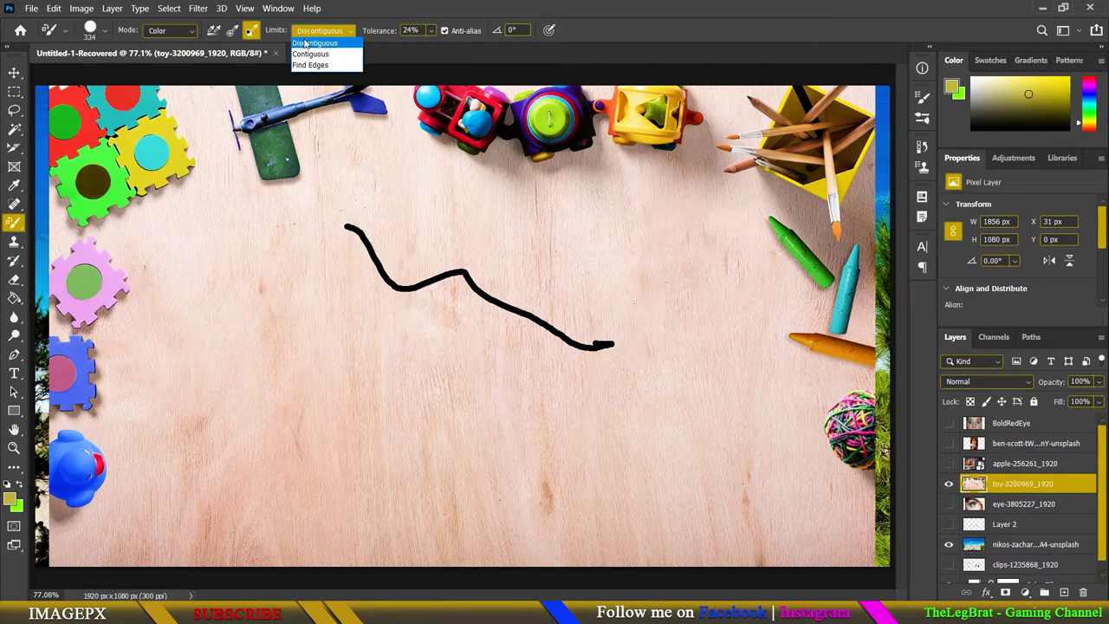
click(223, 31)
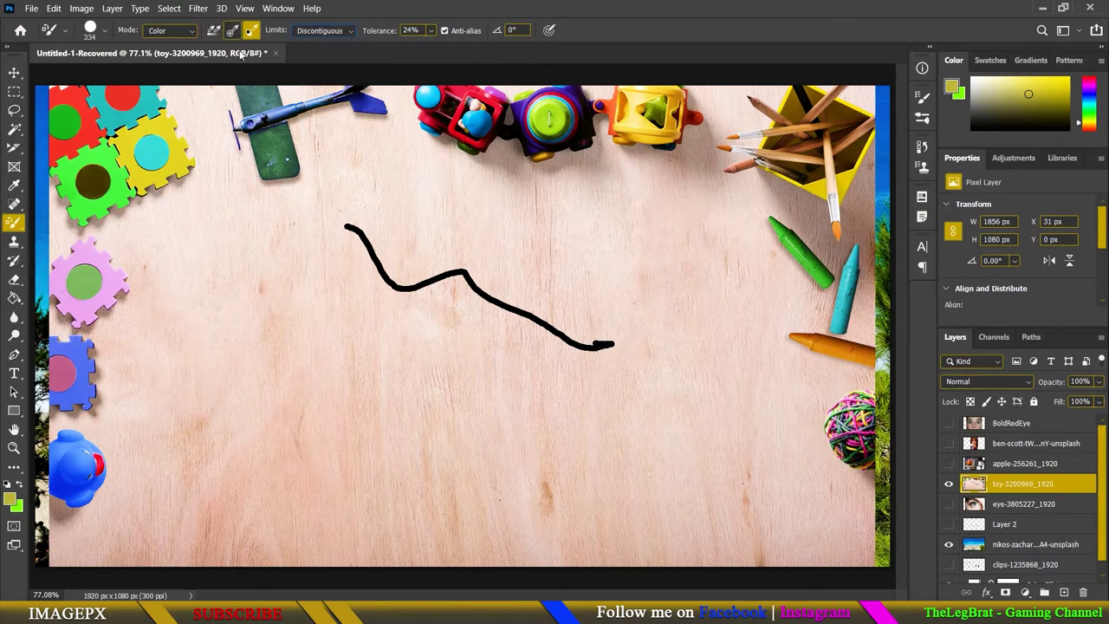
- Paint a soft yellow patch on the lower-left board with a 251 px brush, test green, undo
alt+right_click(334, 390)
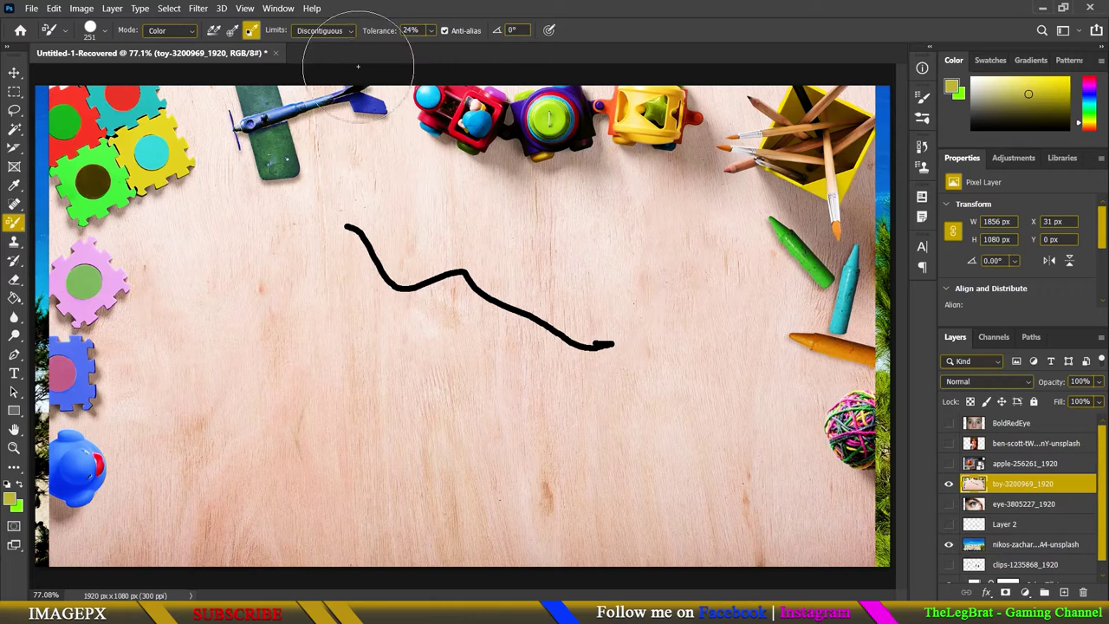
mouse_move(241, 359)
mouse_down()
mouse_move(460, 463)
mouse_move(503, 424)
mouse_up()
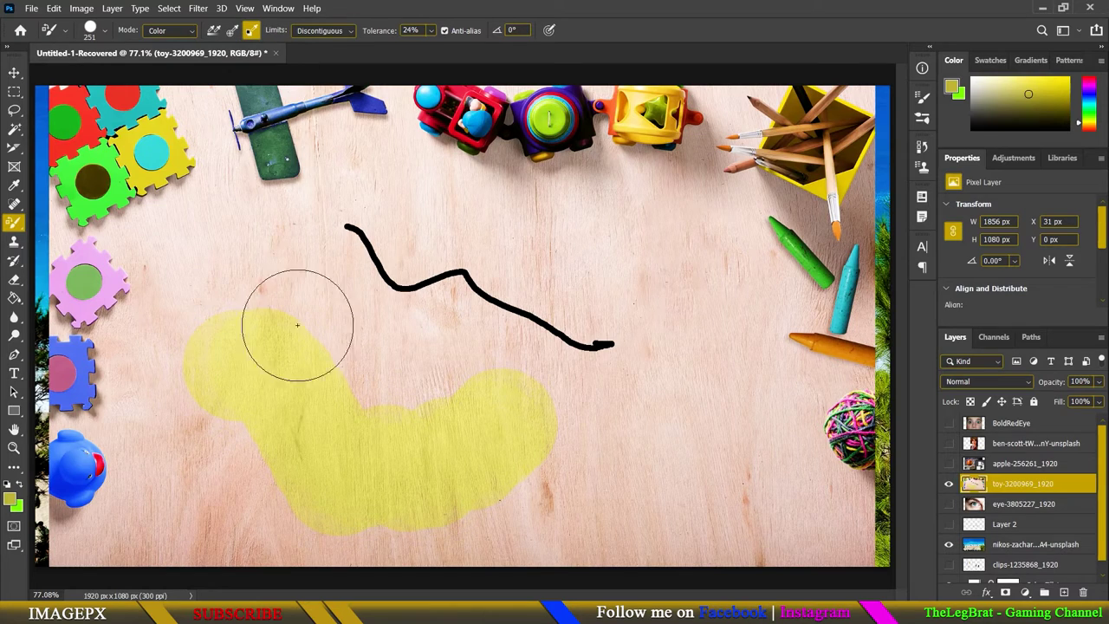
key(x)
mouse_move(303, 347)
mouse_down()
mouse_move(272, 409)
mouse_move(238, 390)
mouse_move(532, 396)
mouse_move(460, 459)
mouse_move(338, 490)
mouse_up()
key(x)
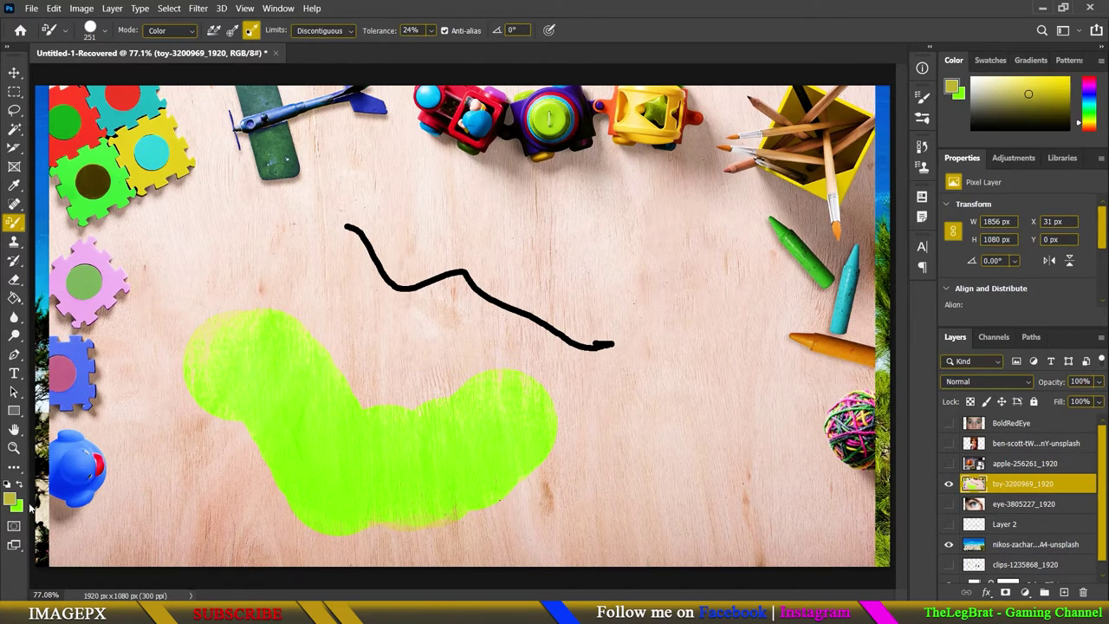
key(ctrl+z)
key(ctrl+z)
key(ctrl+z)
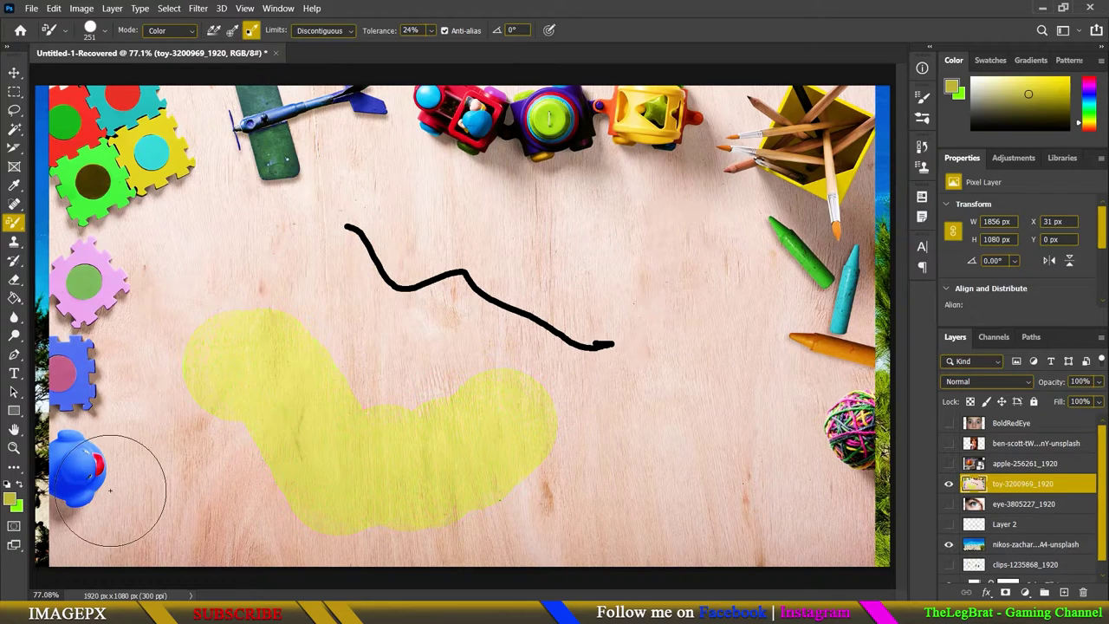
- Repaint the yellow patch green in two strokes, then undo back to yellow
key(x)
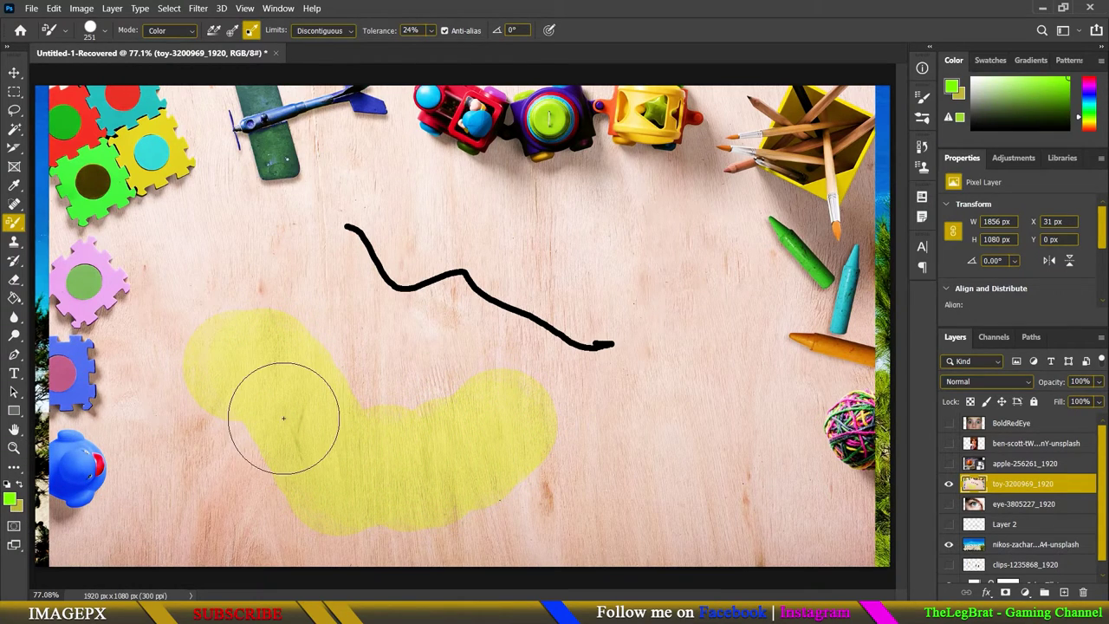
drag(284, 412, 208, 401)
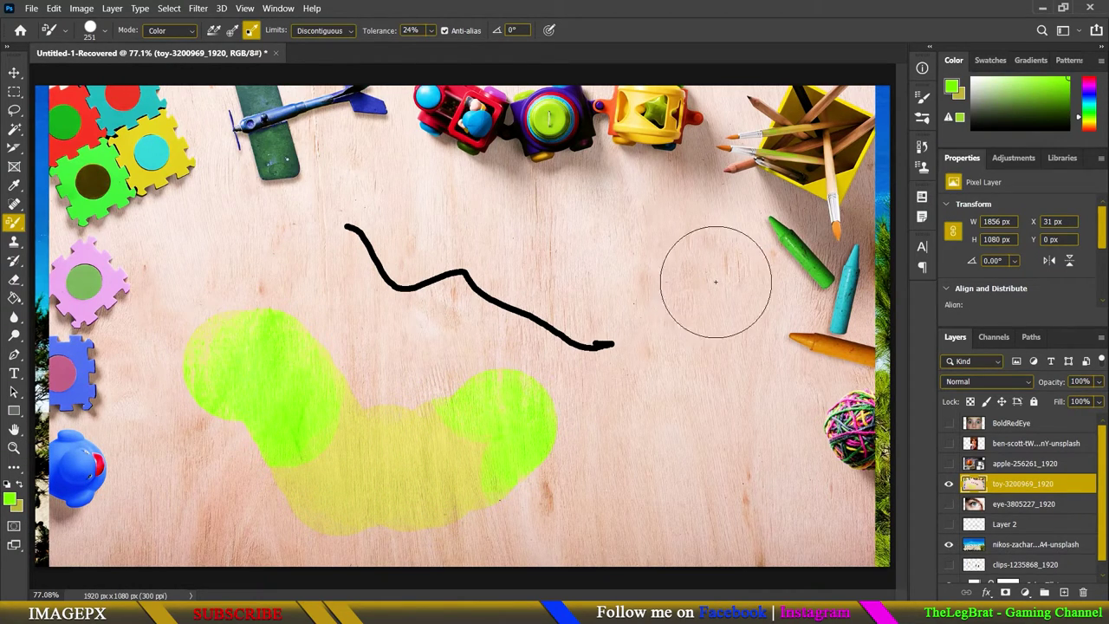
drag(540, 463, 310, 401)
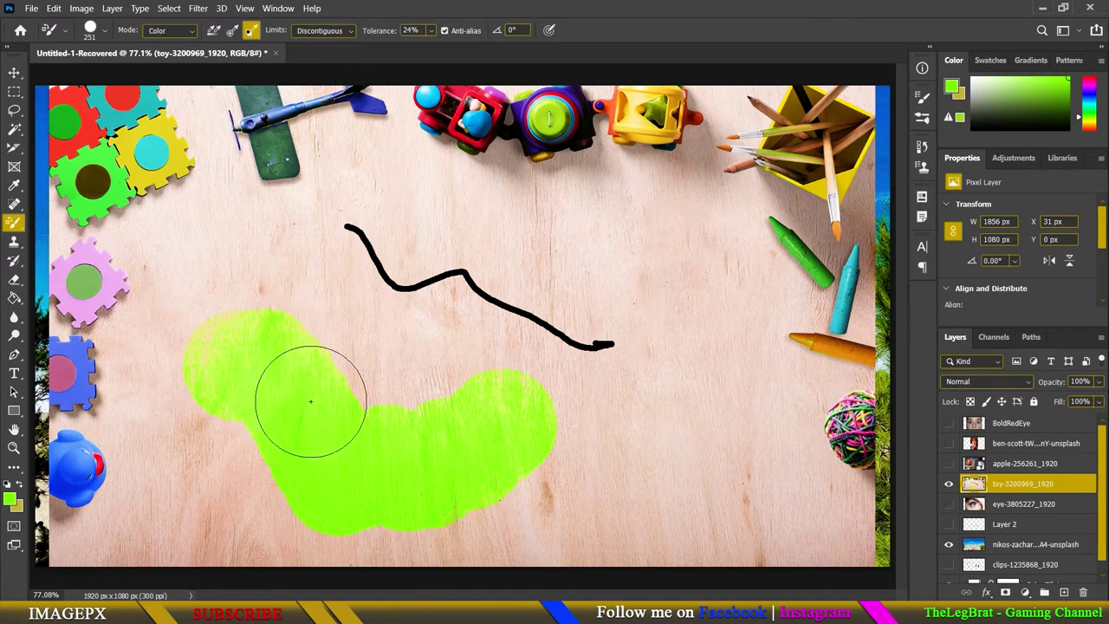
key(ctrl+z)
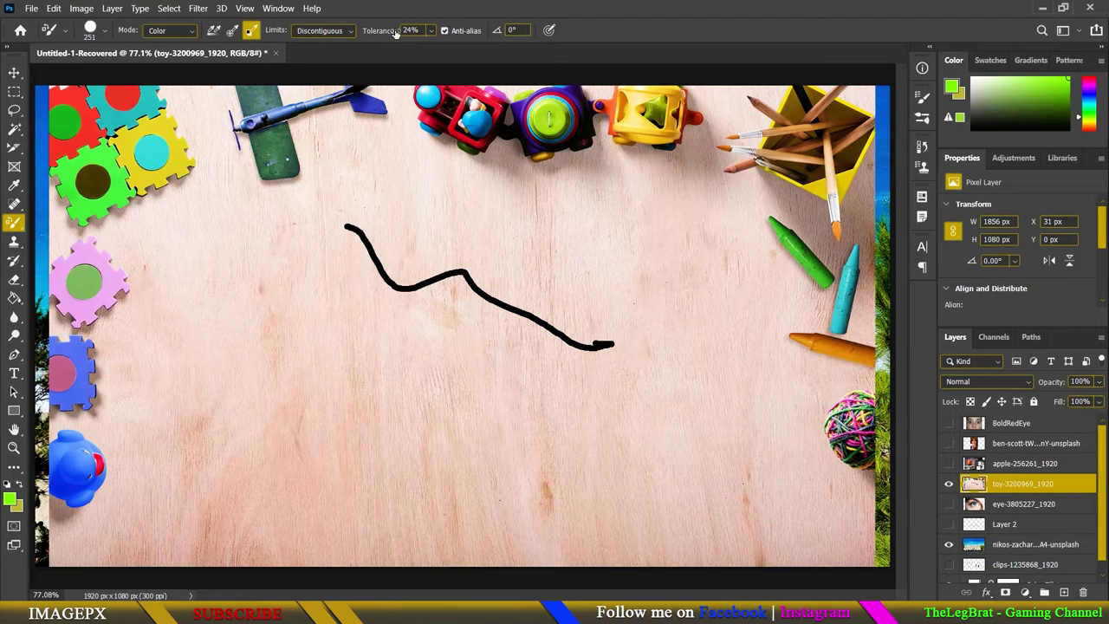
- Set limits to Find Edges, the foreground colour to red, and sampling to Once
click(323, 30)
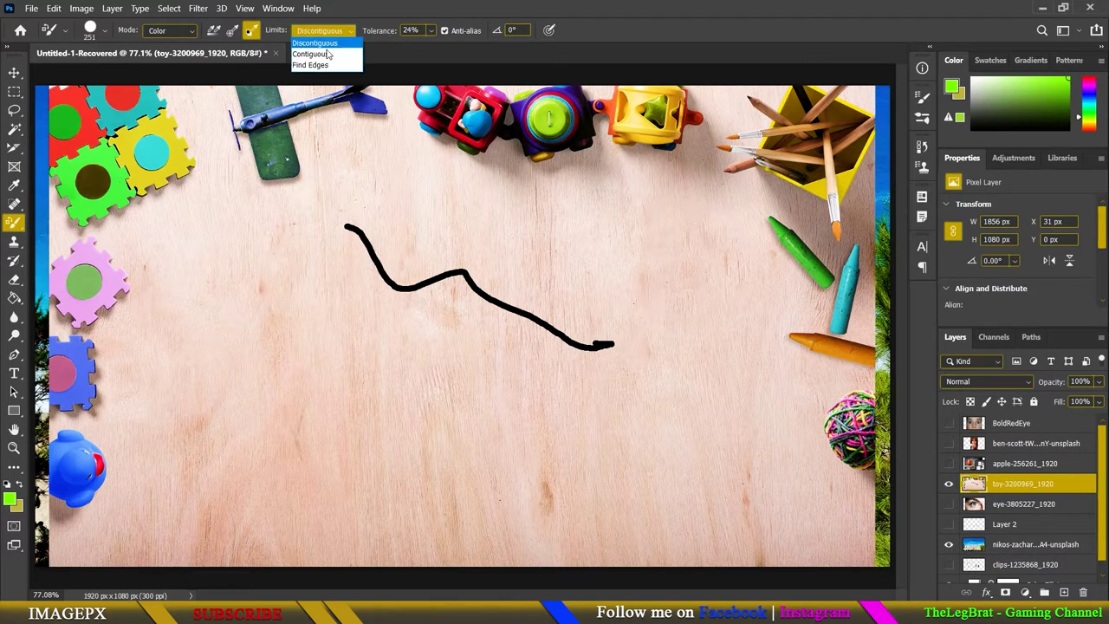
click(326, 33)
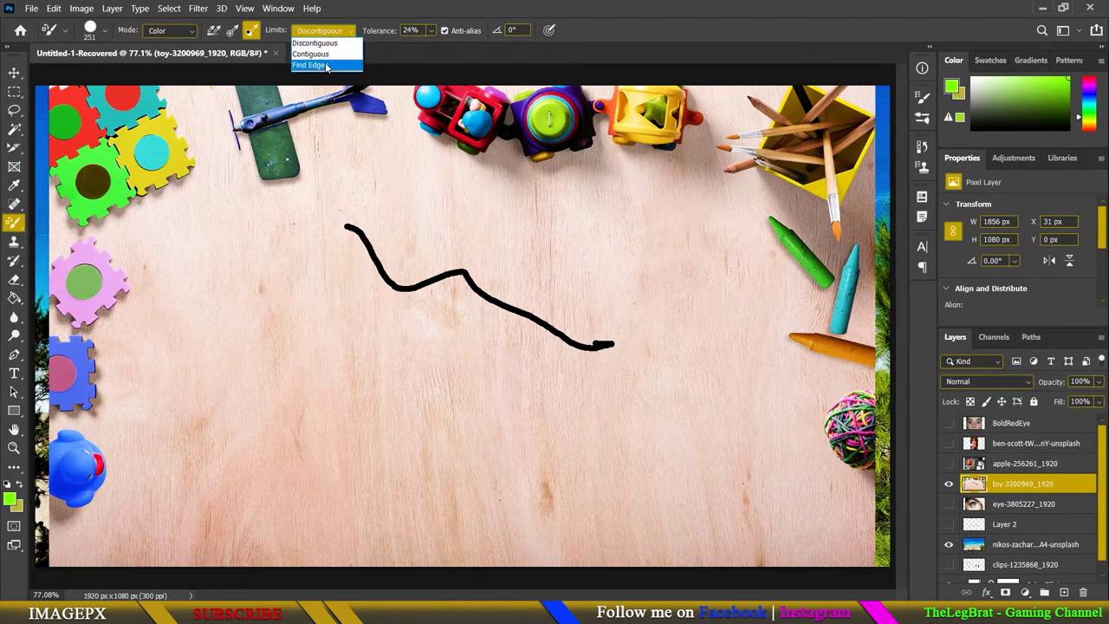
click(327, 68)
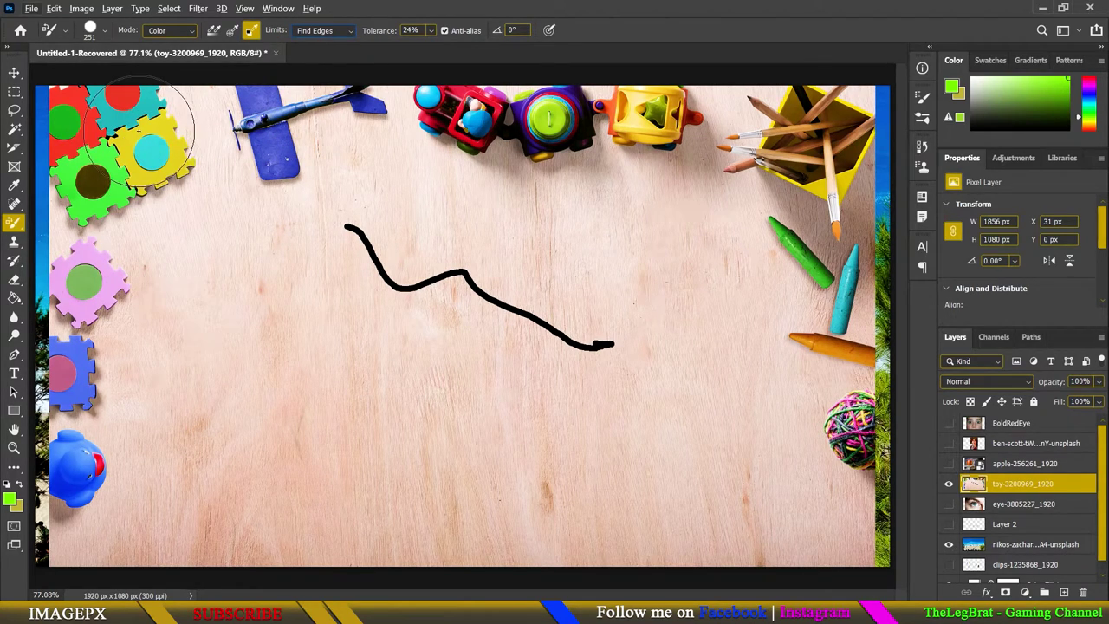
click(10, 498)
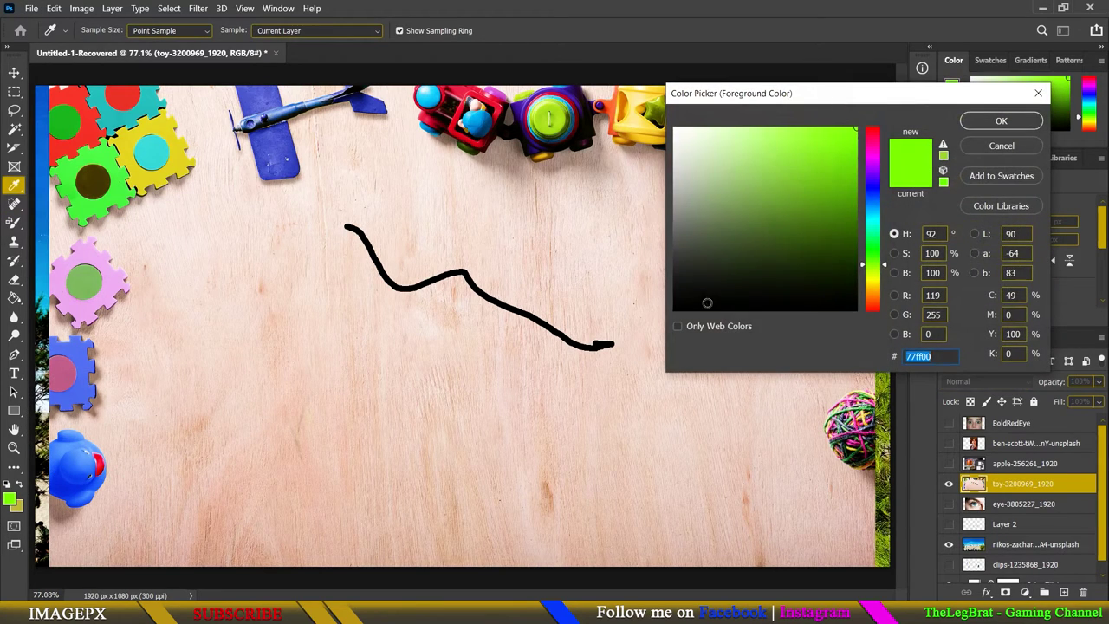
drag(873, 194, 881, 126)
click(997, 121)
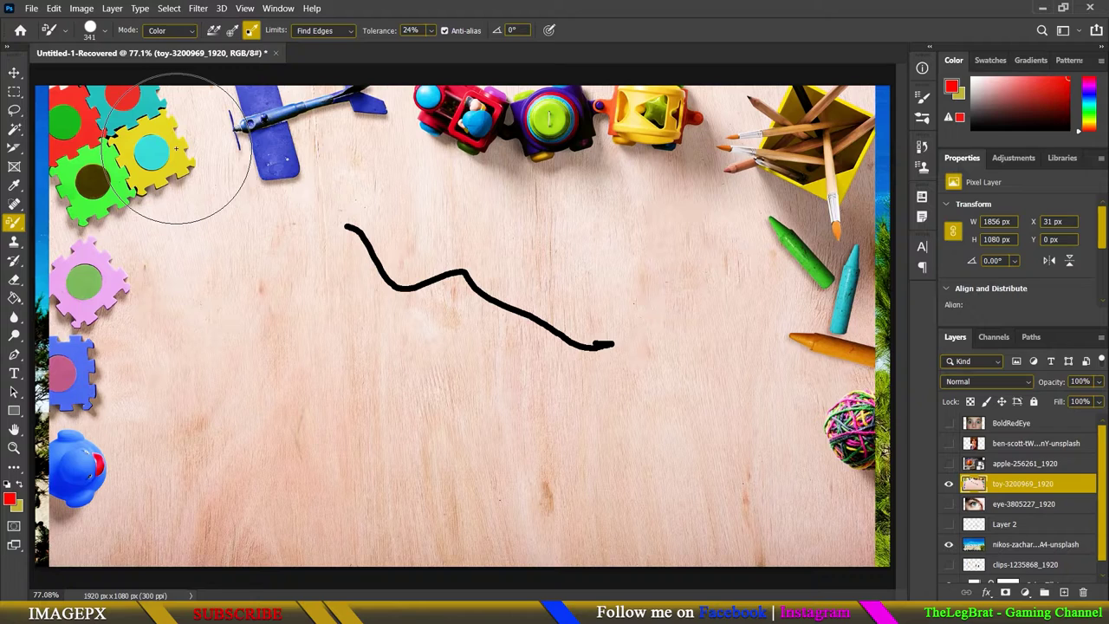
click(232, 30)
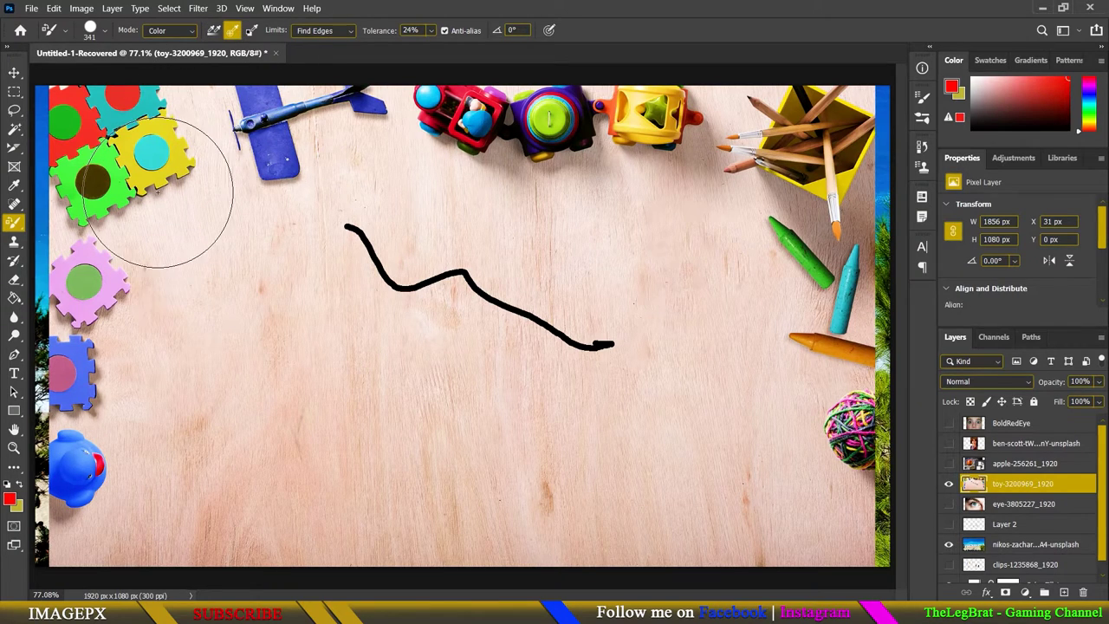
- Test-paint red over the yellow puzzle piece in Color mode, undoing each attempt
click(173, 169)
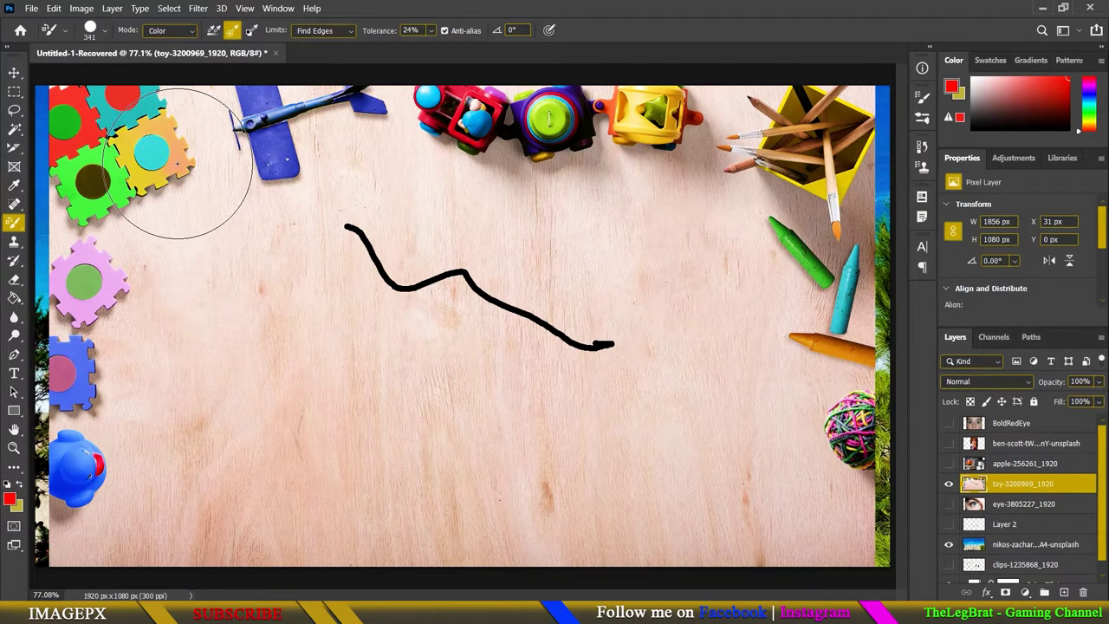
key(ctrl+z)
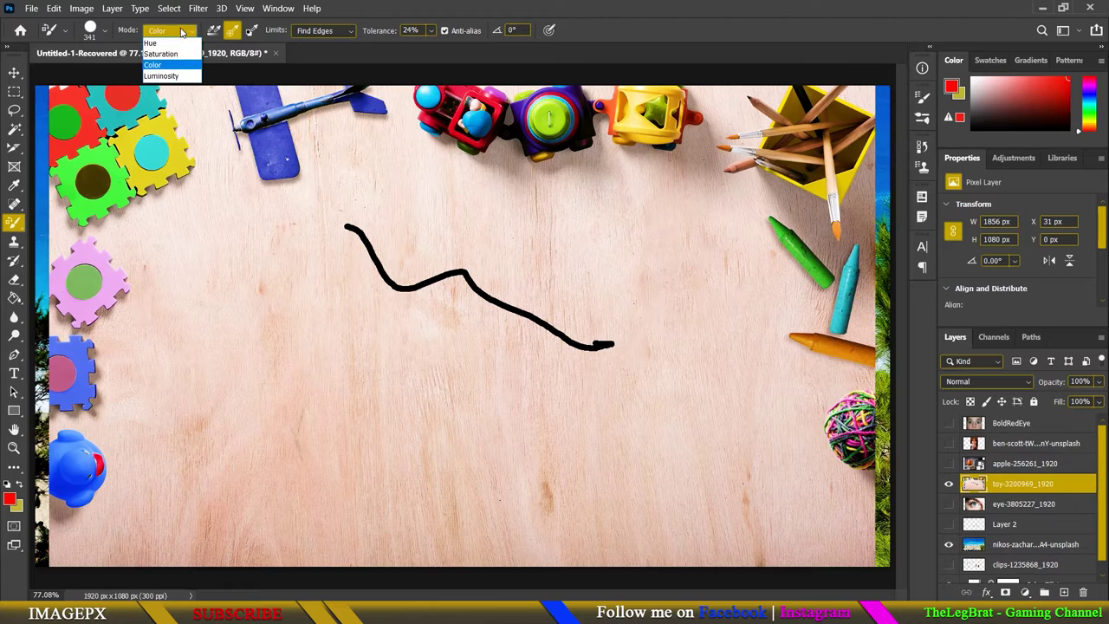
click(178, 40)
click(173, 165)
drag(136, 138, 161, 166)
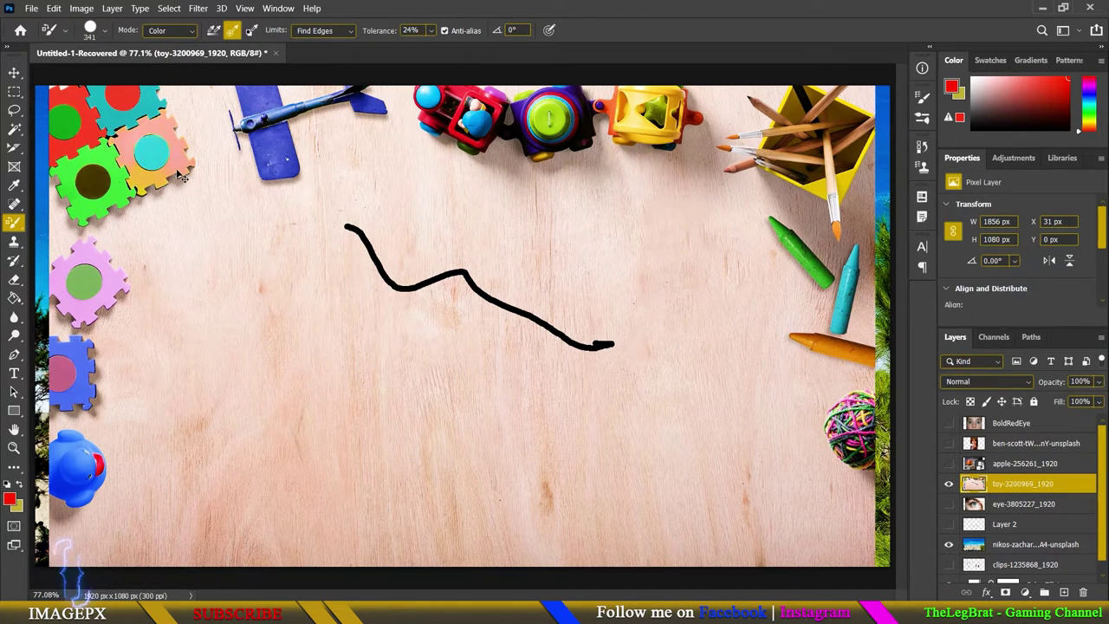
key(ctrl+z)
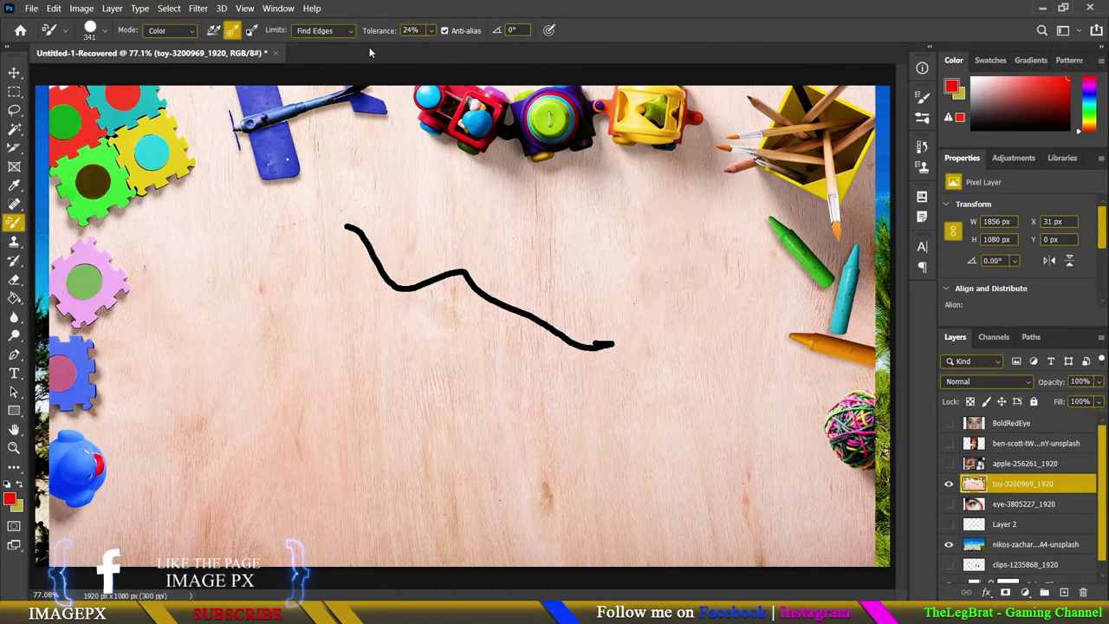
text(48)
- Raise tolerance to 70% and recolour the puzzle piece's right side orange-red
key(Return)
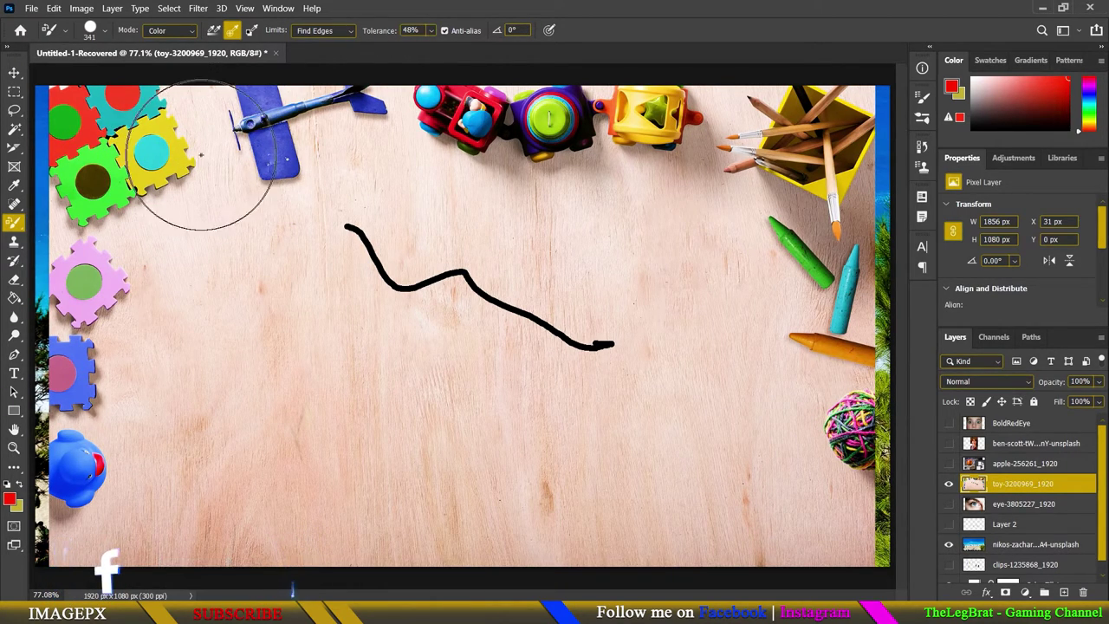
key(ctrl+z)
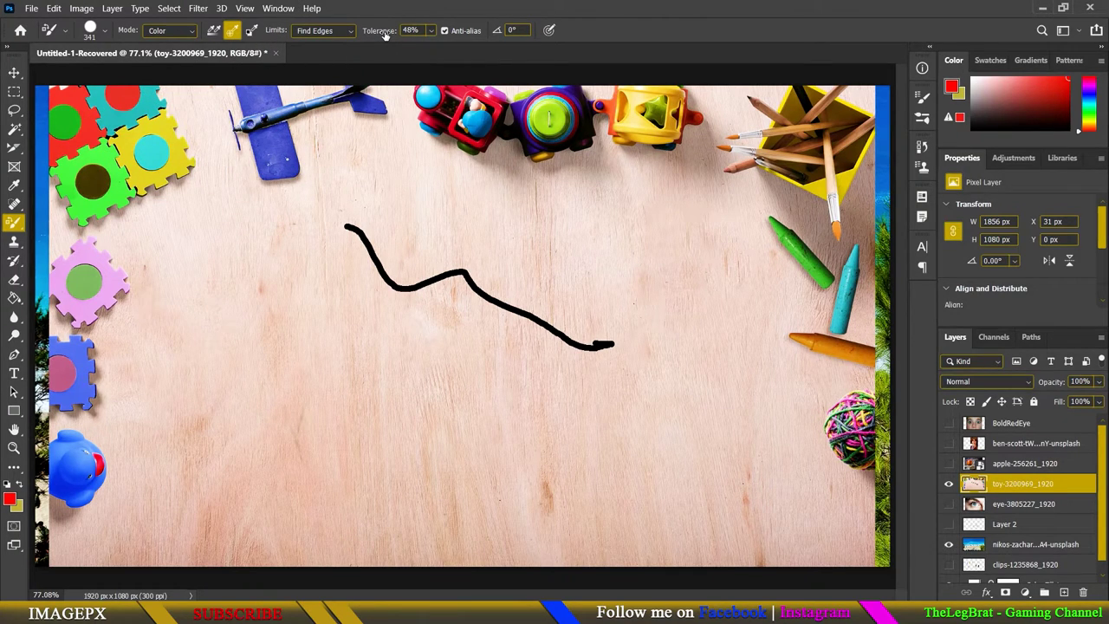
text(70)
key(Return)
mouse_move(184, 130)
mouse_down()
mouse_move(173, 173)
mouse_move(190, 138)
mouse_up()
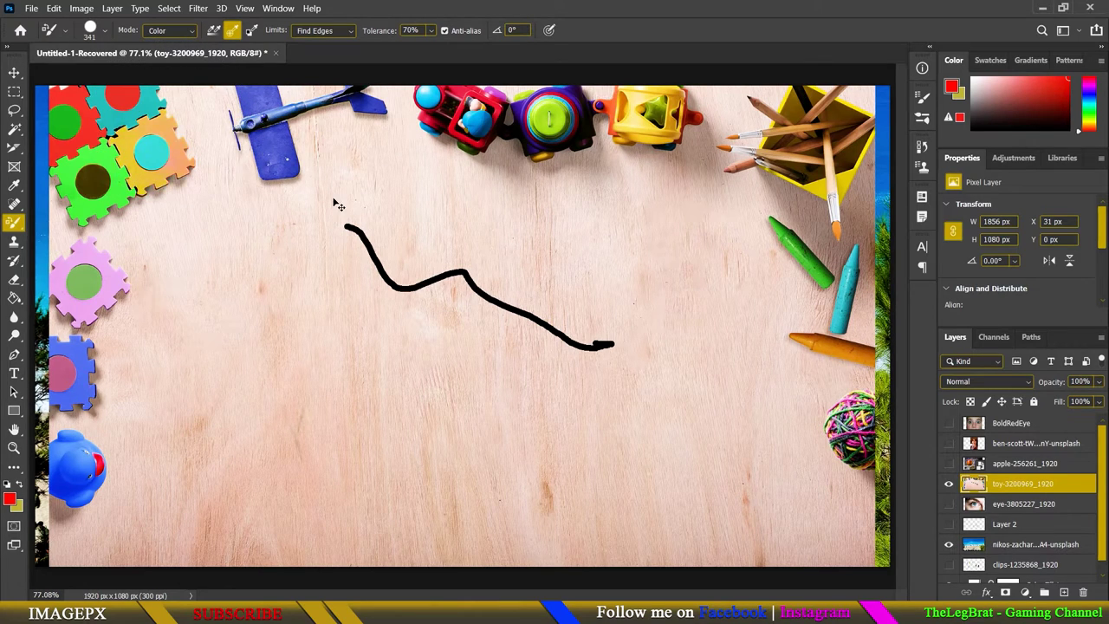
- Switch limits to Discontiguous, enlarge the brush to 502 px, and test-tint near the toys
click(328, 33)
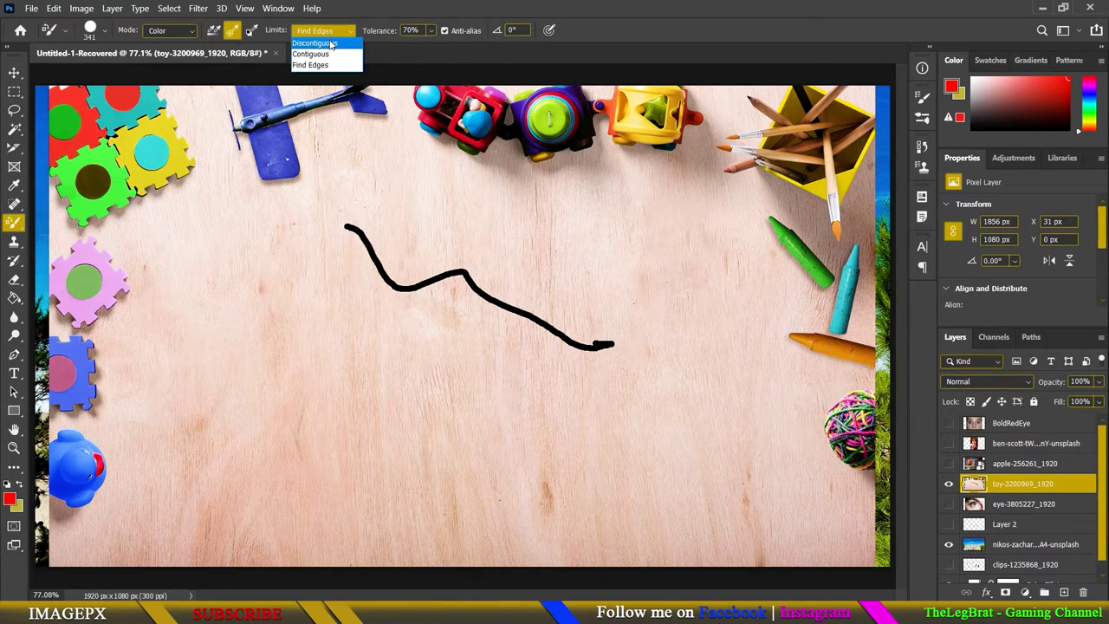
click(332, 45)
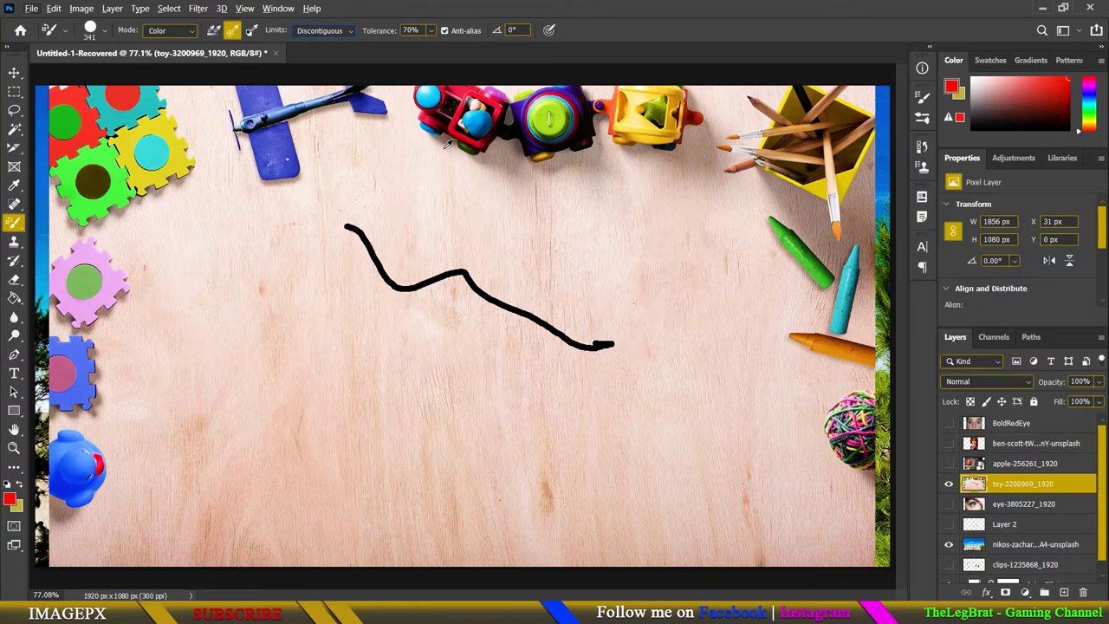
drag(447, 144, 483, 151)
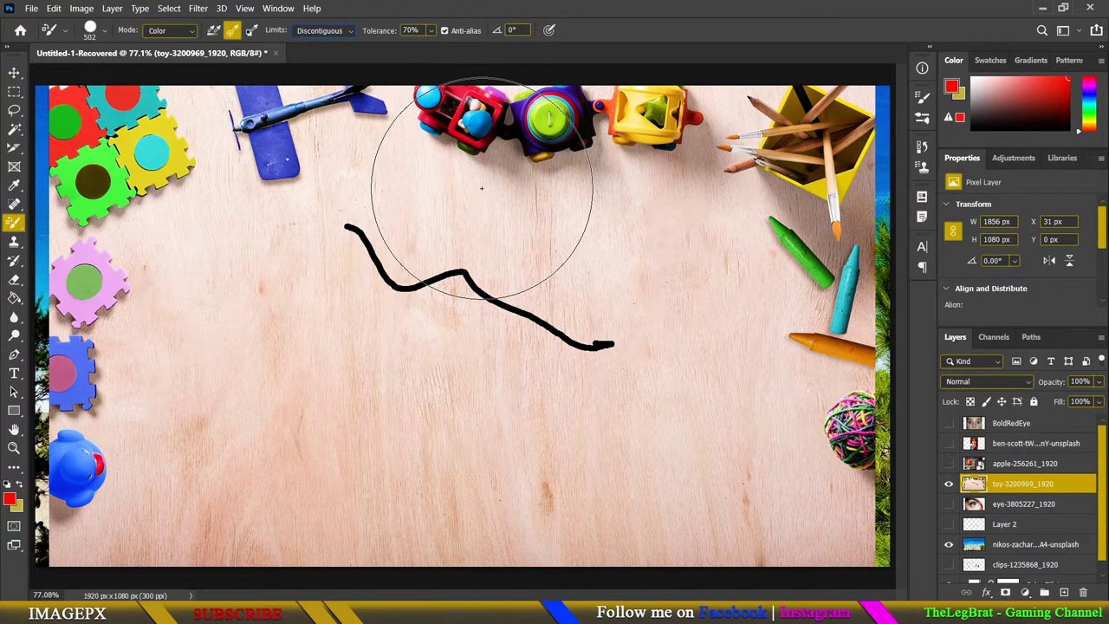
click(485, 180)
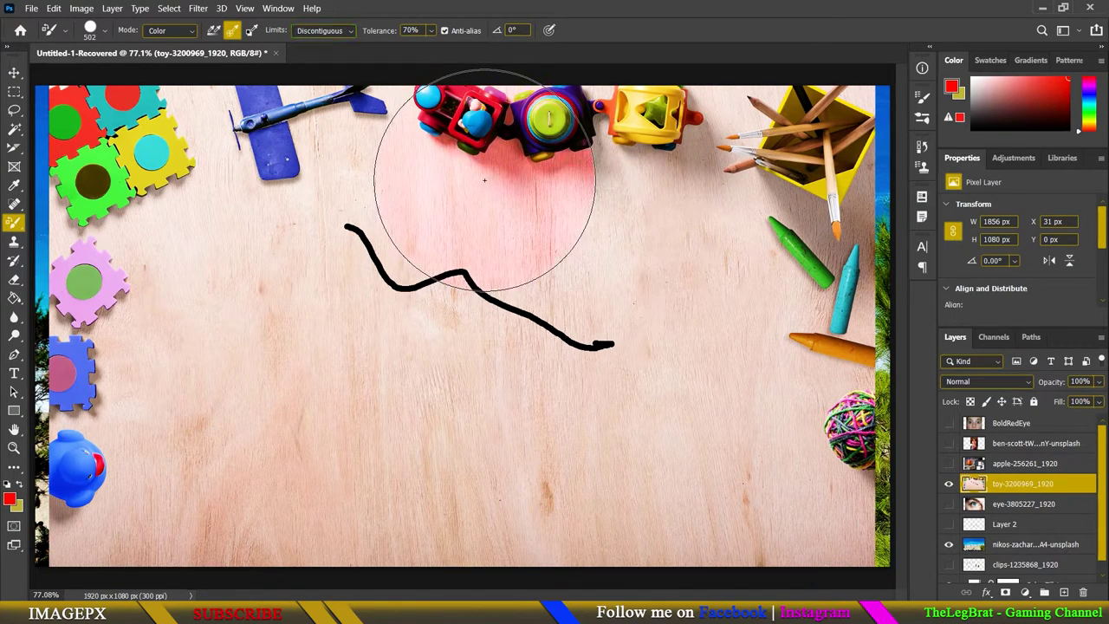
key(ctrl+z)
click(482, 176)
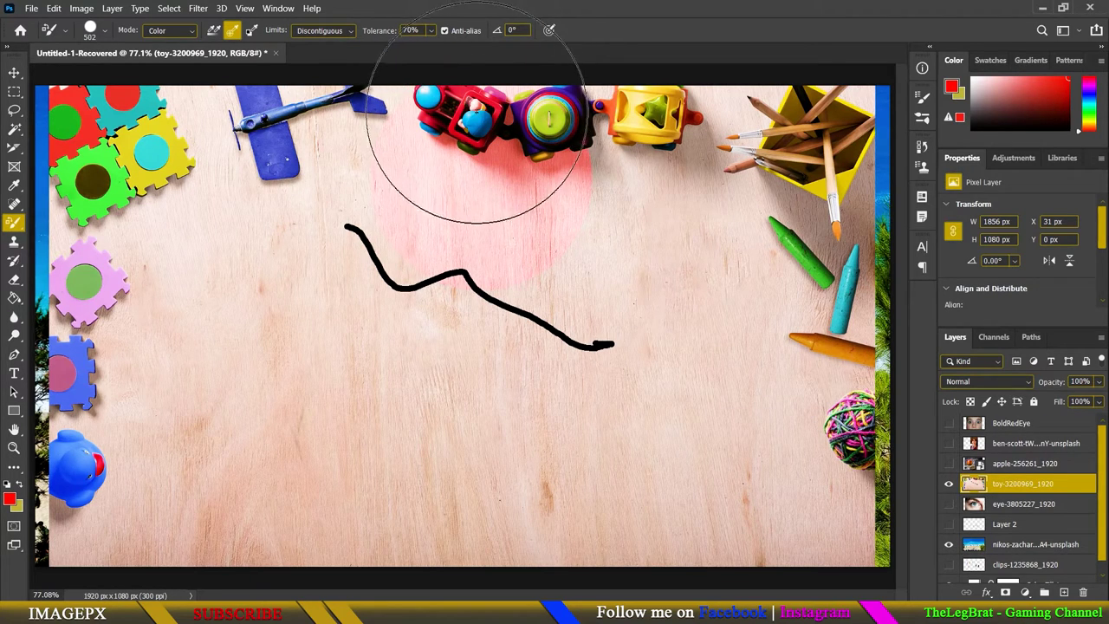
key(ctrl+z)
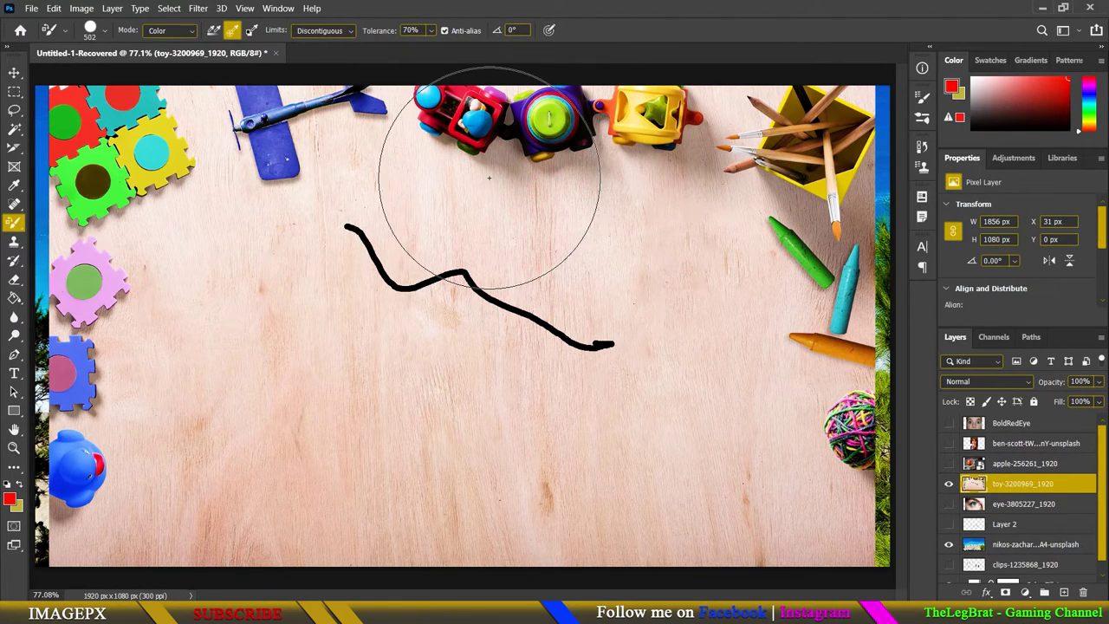
- Compare Contiguous and Discontiguous red strokes over the top-centre toys, undoing them
click(320, 30)
click(320, 49)
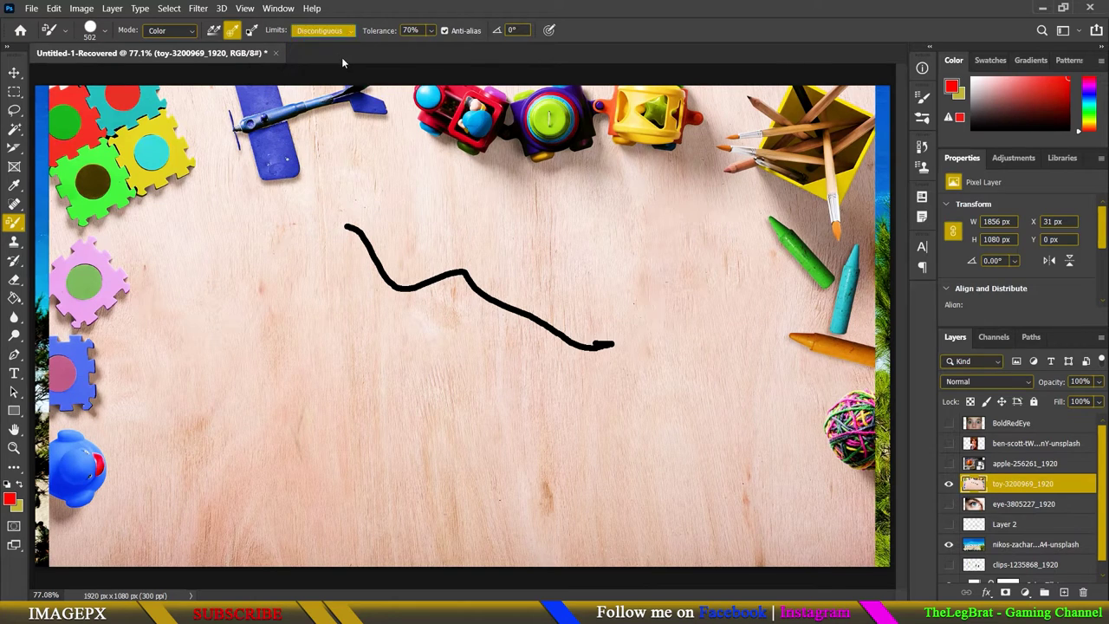
drag(487, 169, 483, 161)
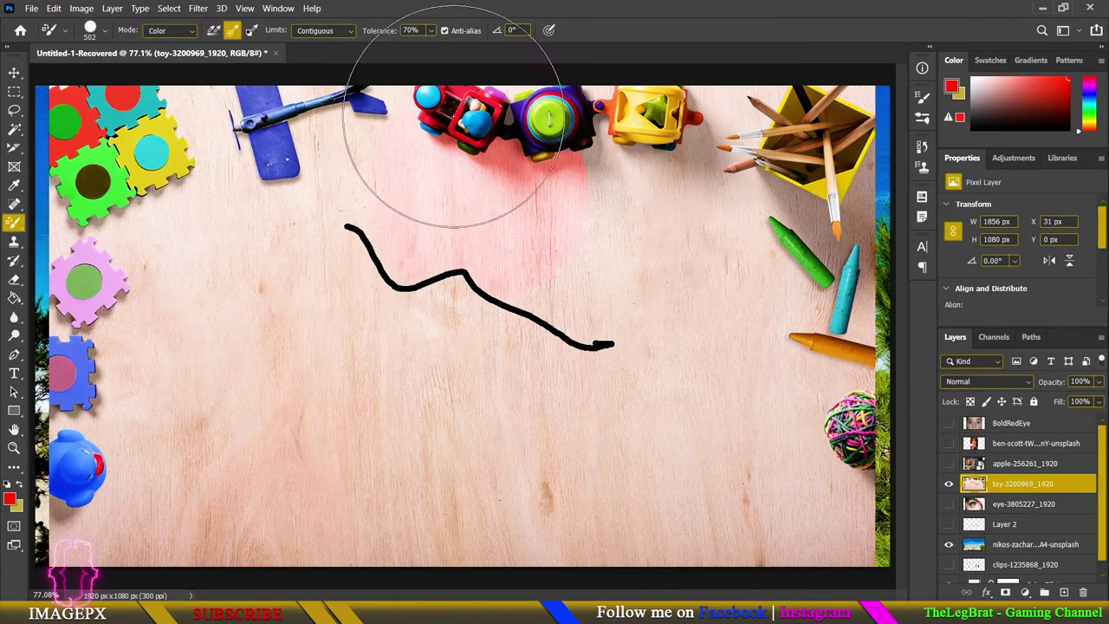
key(ctrl+z)
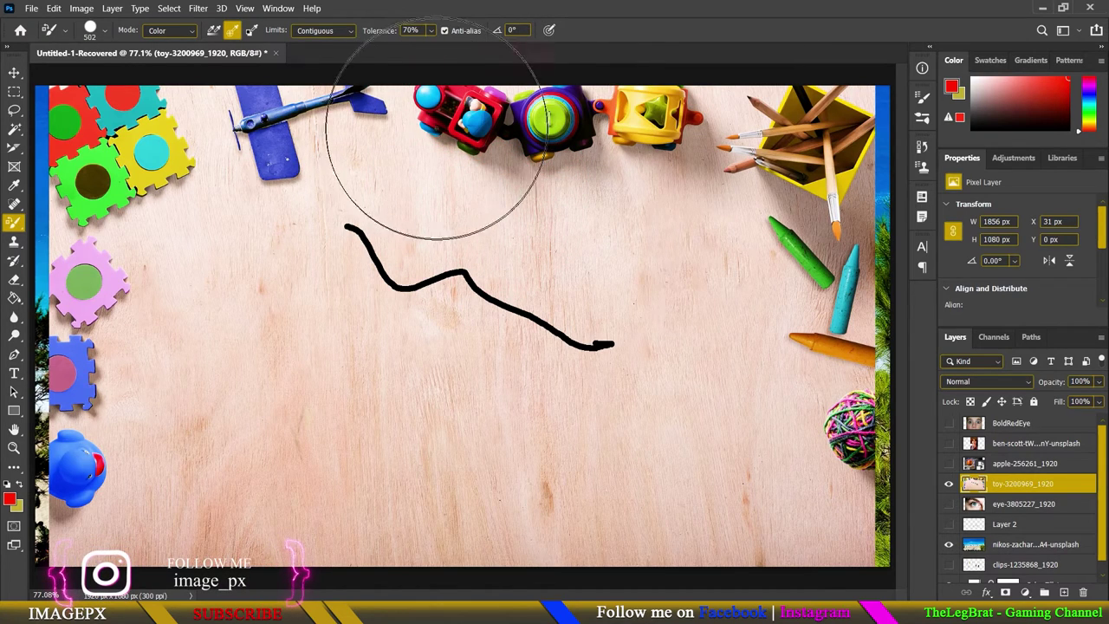
click(321, 30)
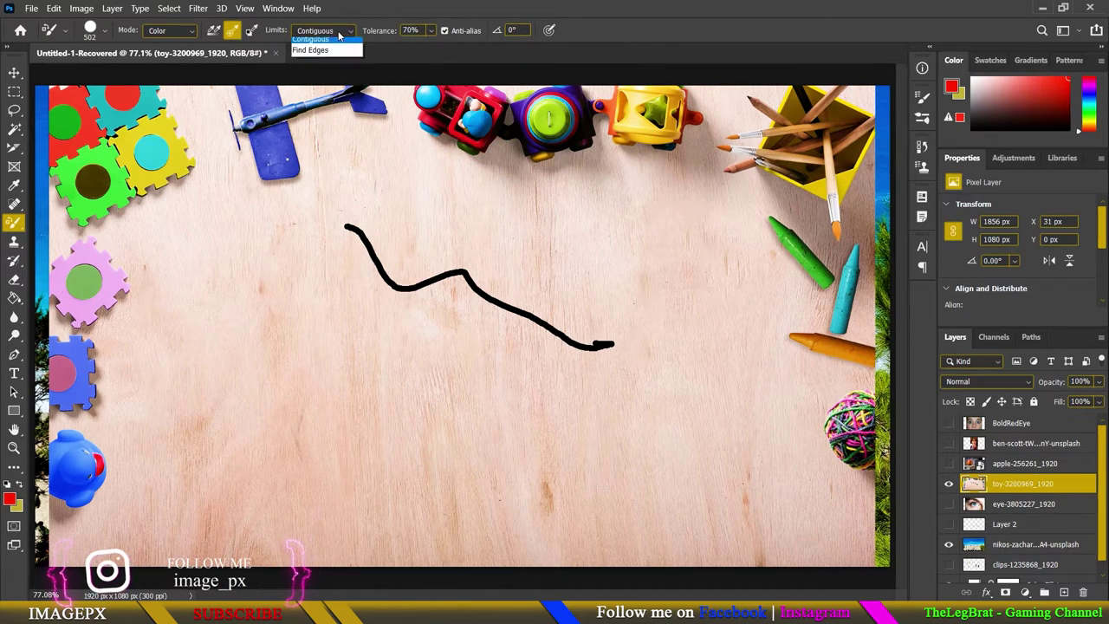
click(347, 52)
drag(468, 152, 475, 104)
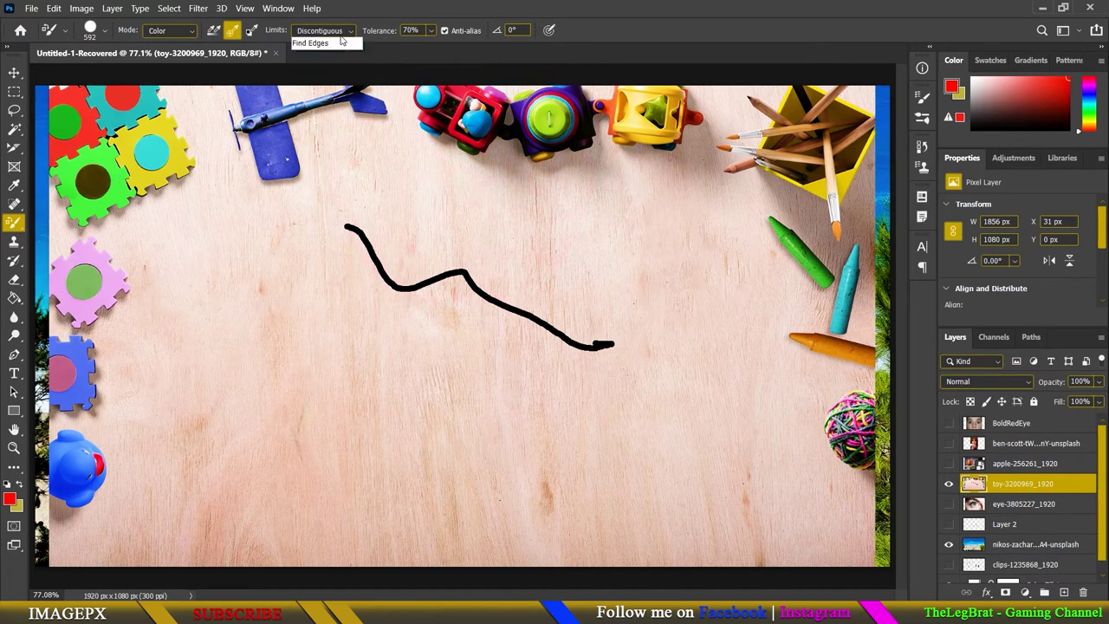
click(321, 54)
drag(471, 211, 471, 122)
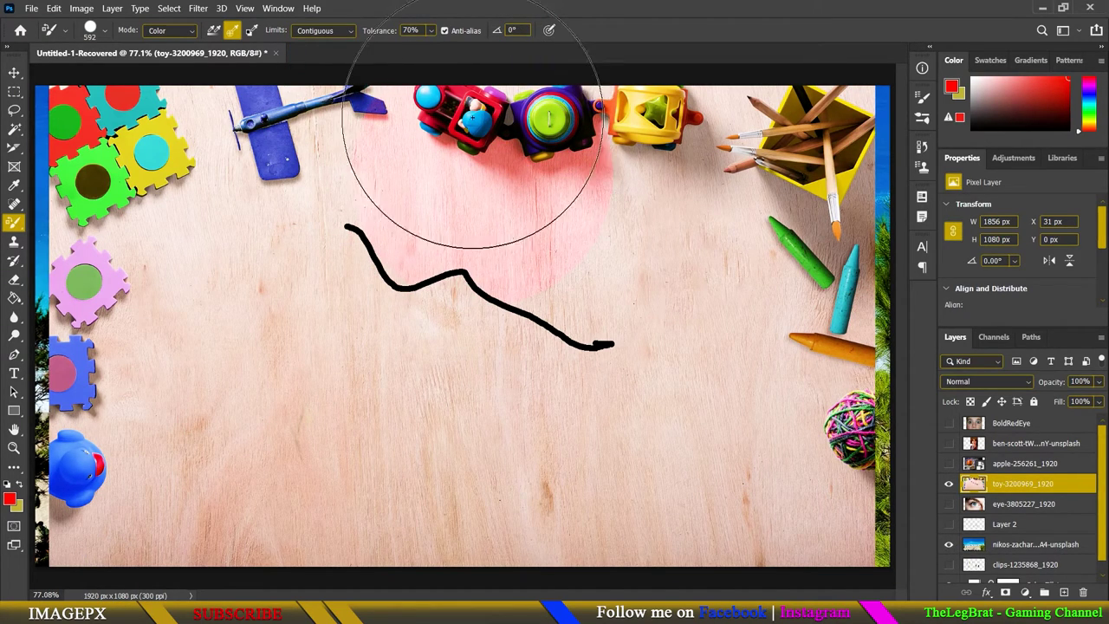
key(ctrl+z)
- Undo further test strokes below the toys and settle on Discontiguous limits
click(338, 31)
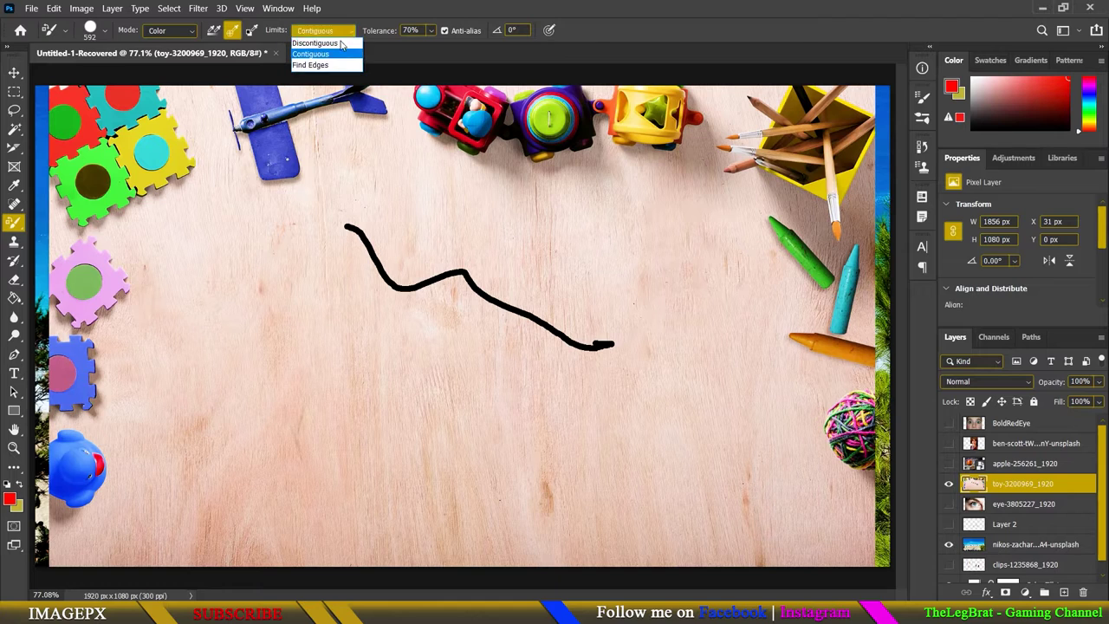
drag(445, 174, 485, 96)
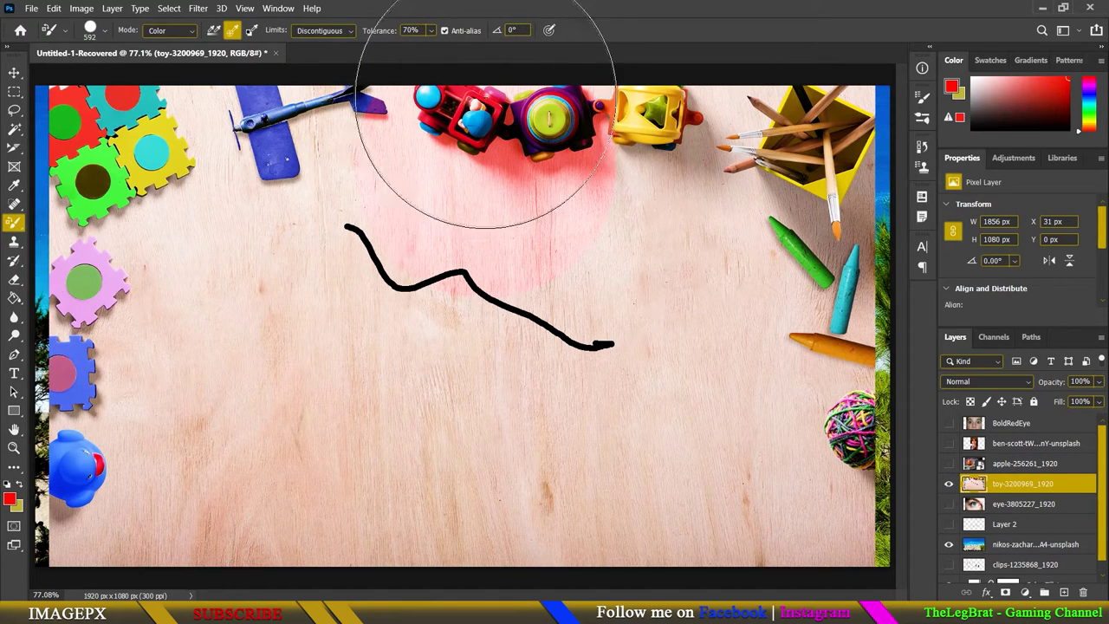
click(320, 30)
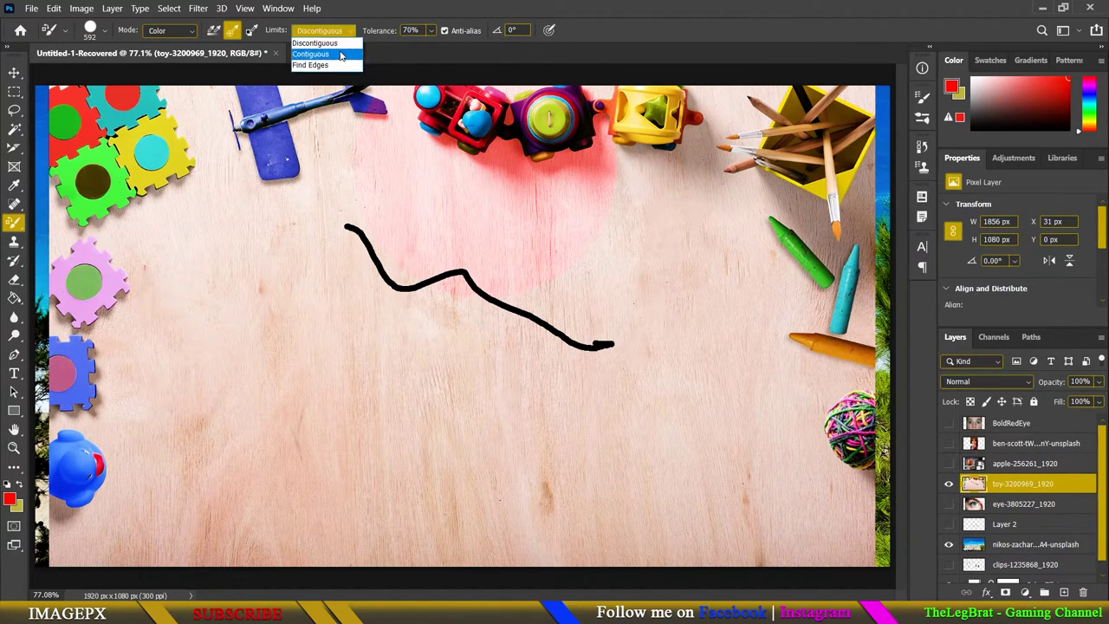
click(341, 54)
key(ctrl+z)
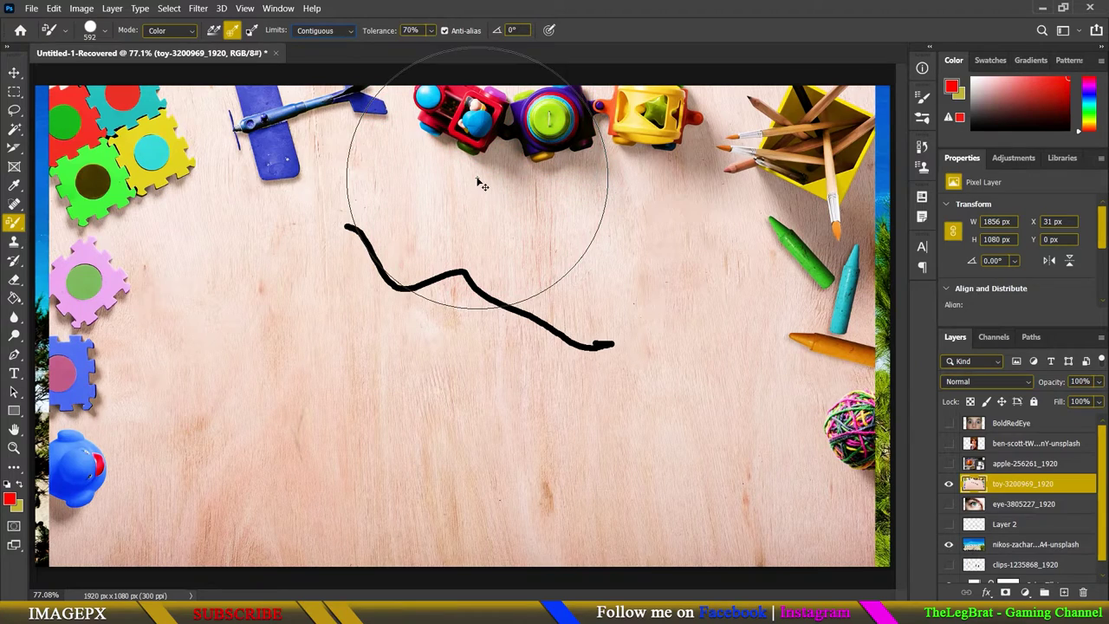
drag(475, 182, 471, 108)
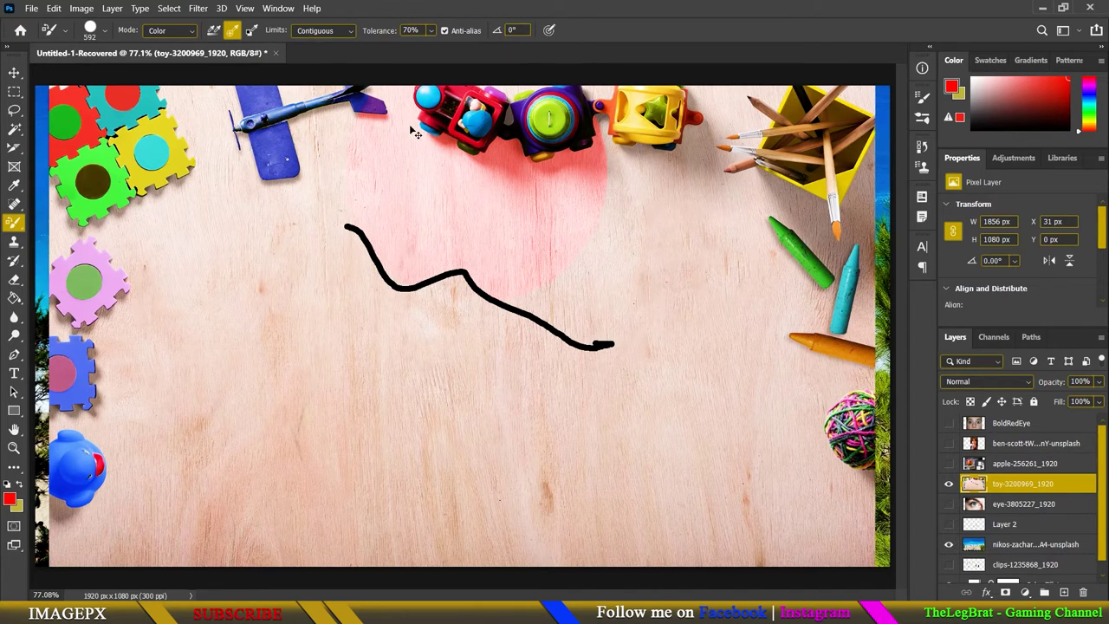
key(ctrl+z)
click(338, 31)
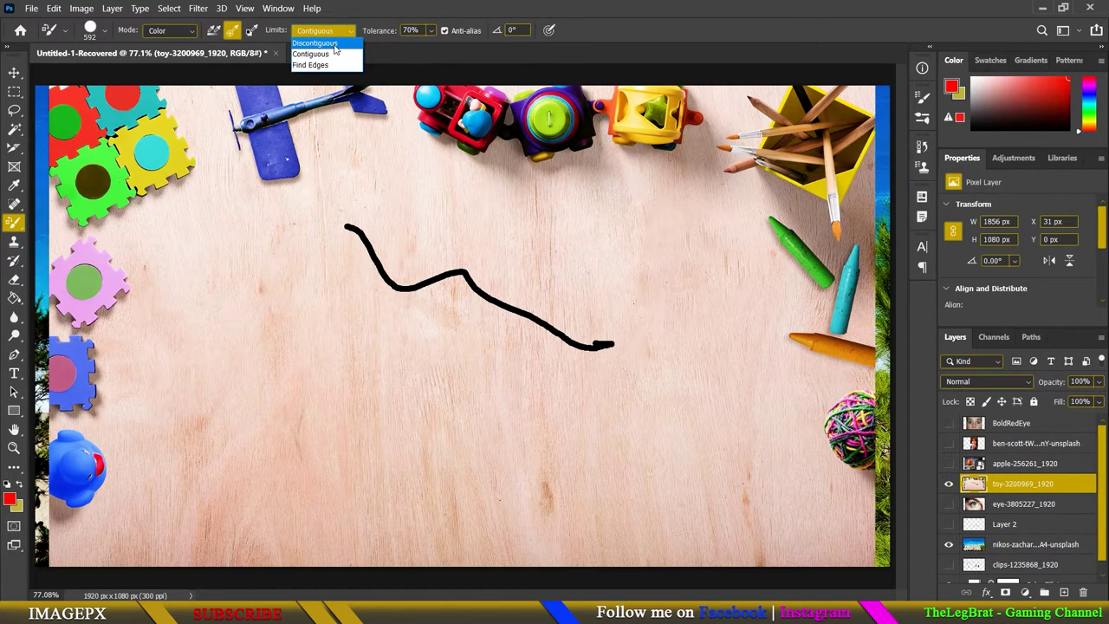
click(334, 43)
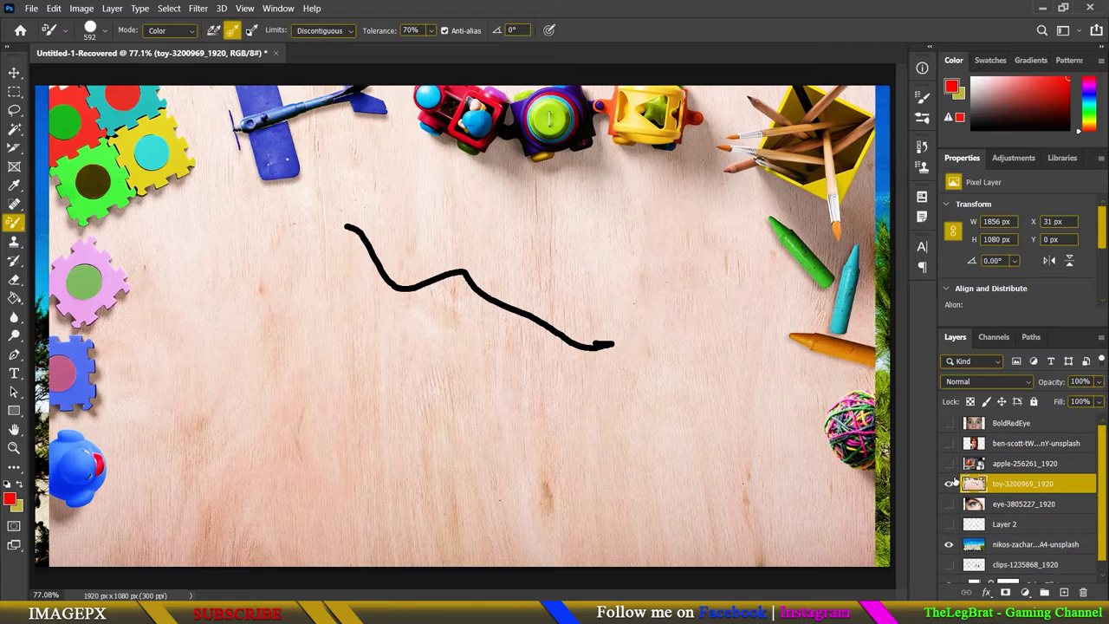
- Show the apple image, set sampling to Once, foreground to #00ff00, brush about 334 px
click(948, 464)
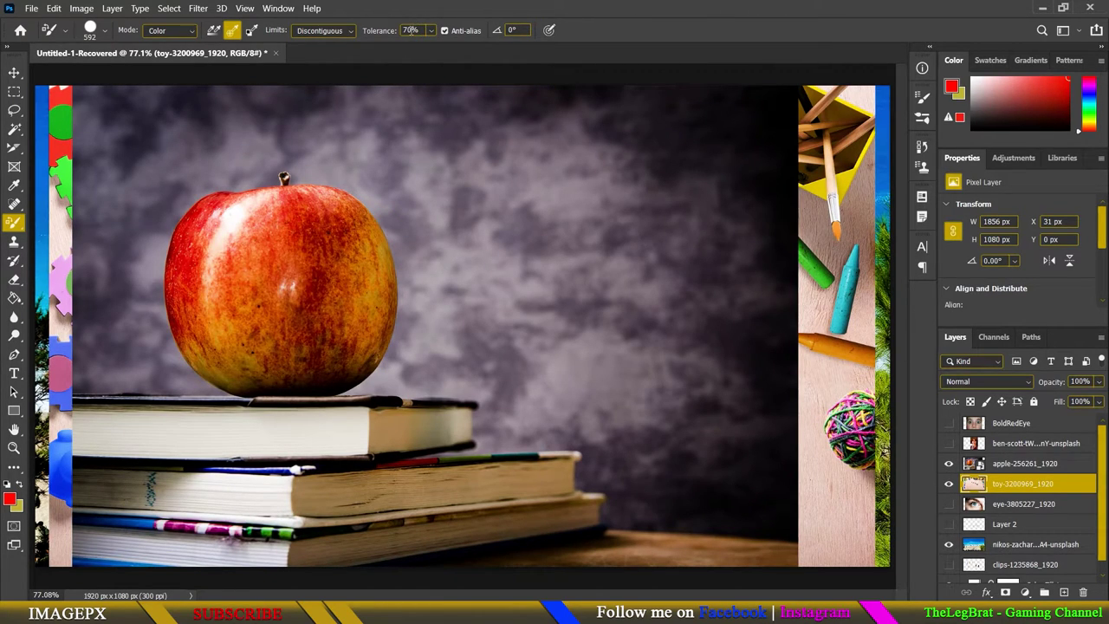
click(233, 31)
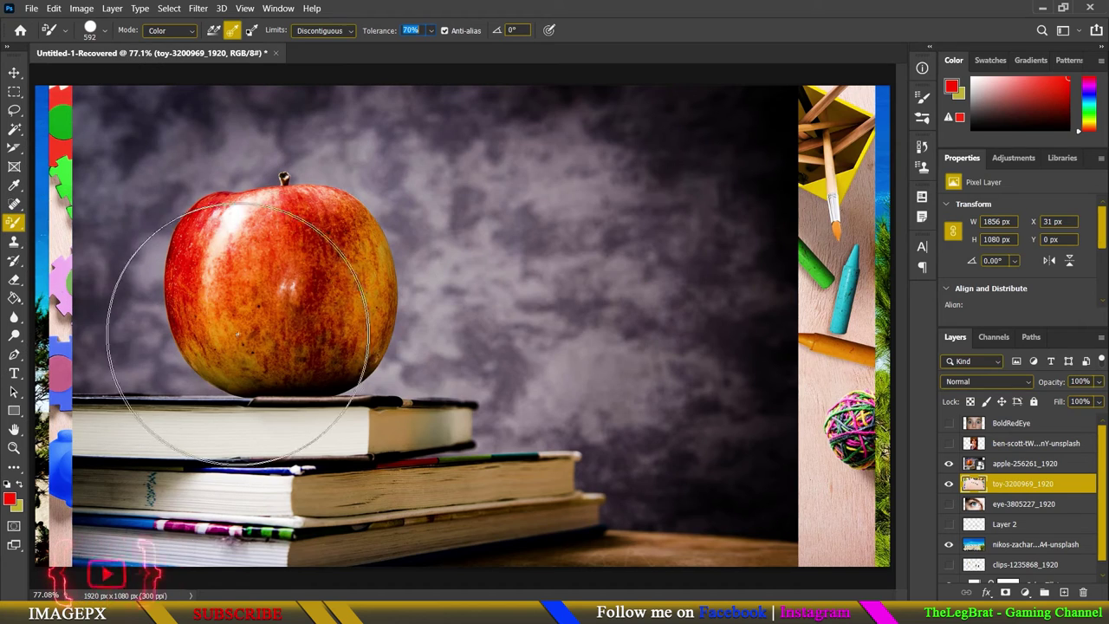
click(10, 499)
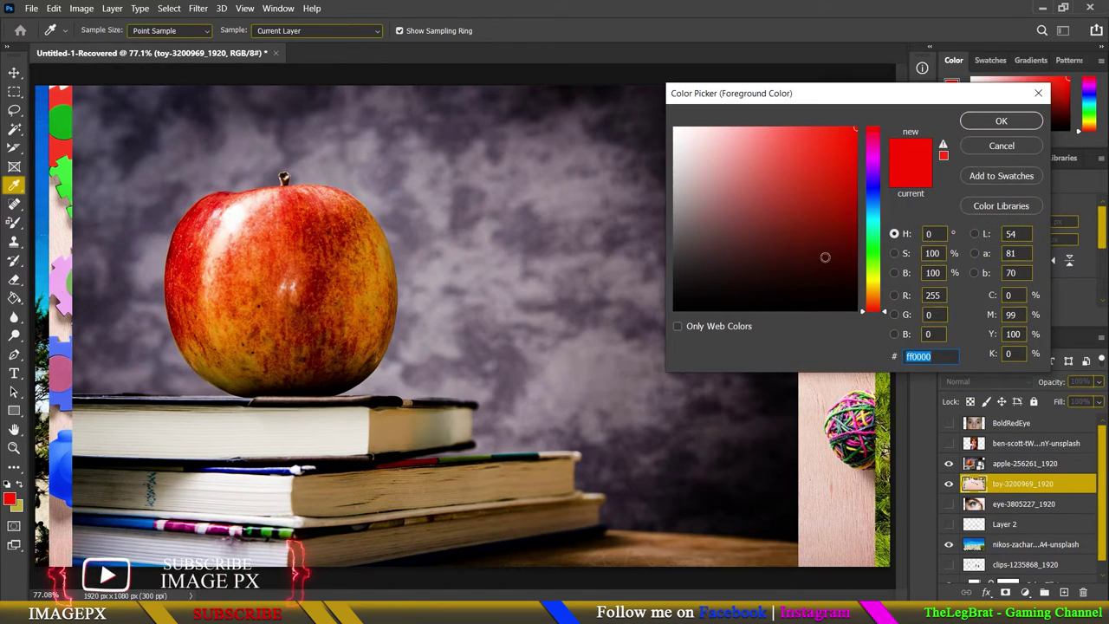
text(00ff00)
click(1001, 121)
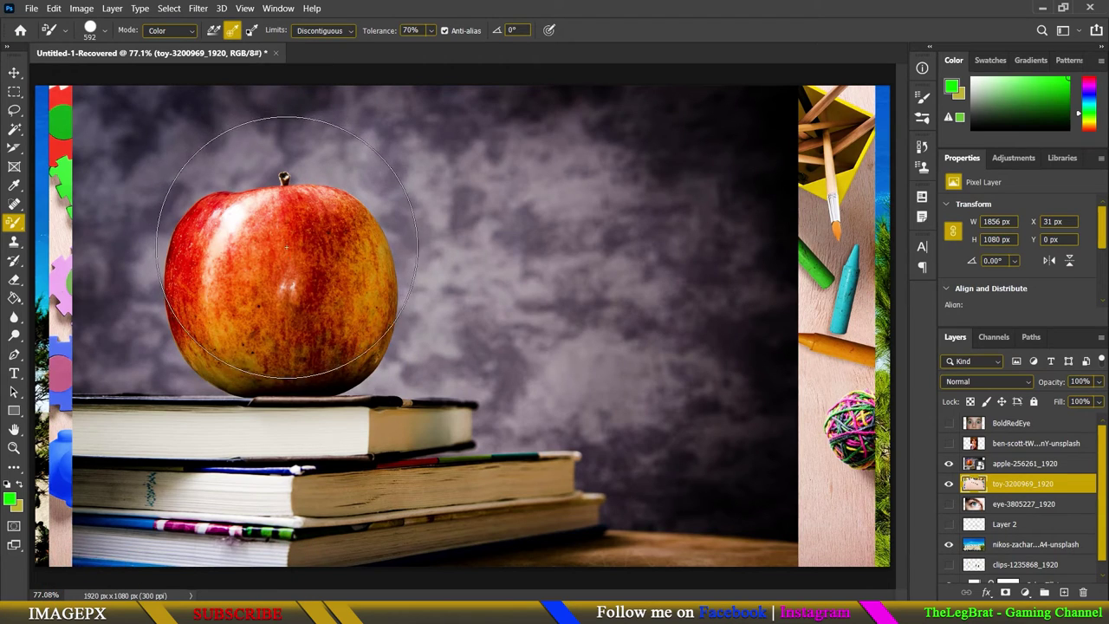
drag(285, 276, 218, 291)
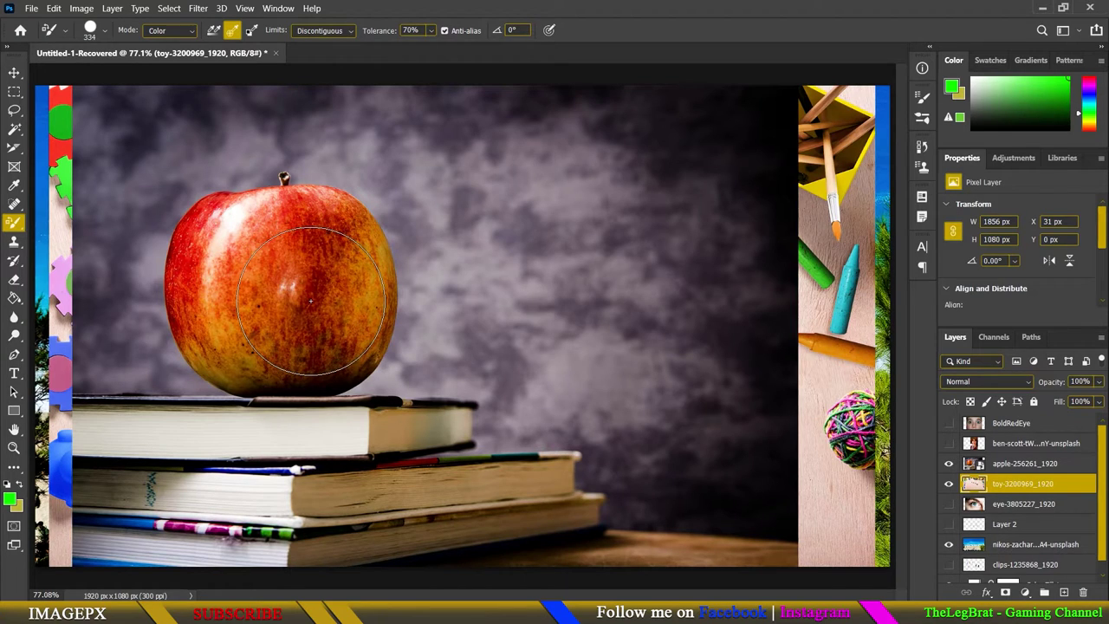
- Return limits to Contiguous, select the apple-256261_1920 layer and rasterize it
click(325, 32)
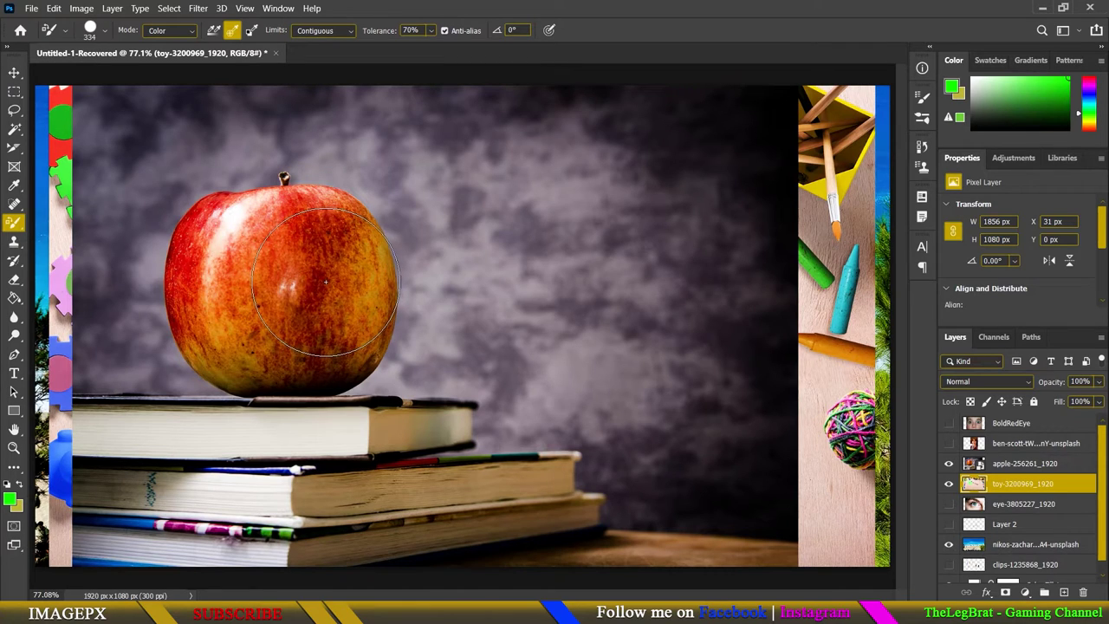
click(997, 466)
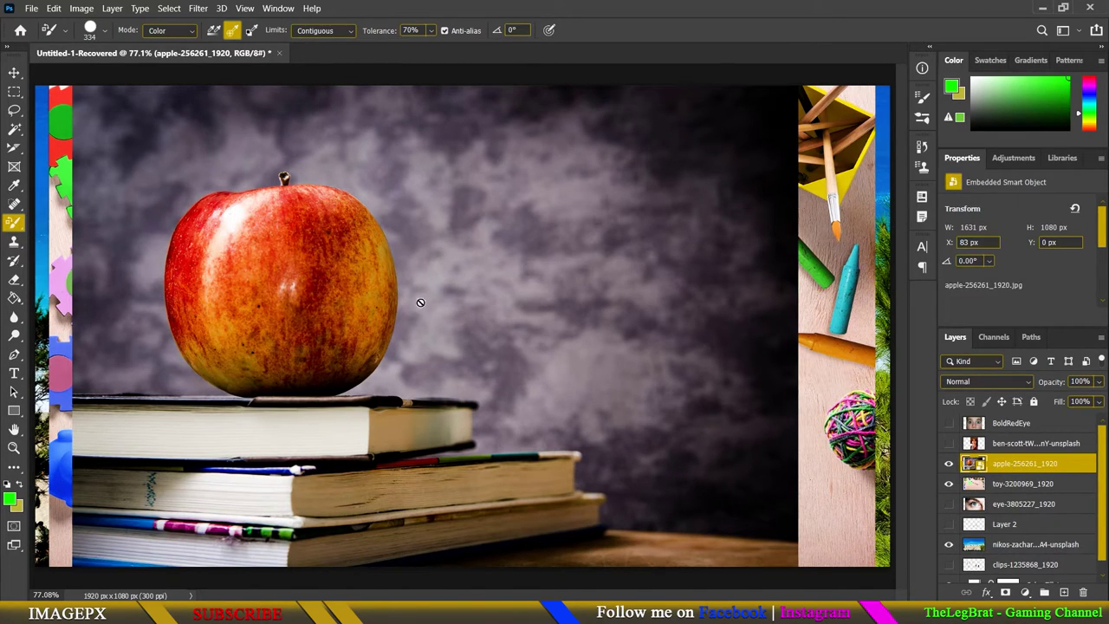
click(350, 283)
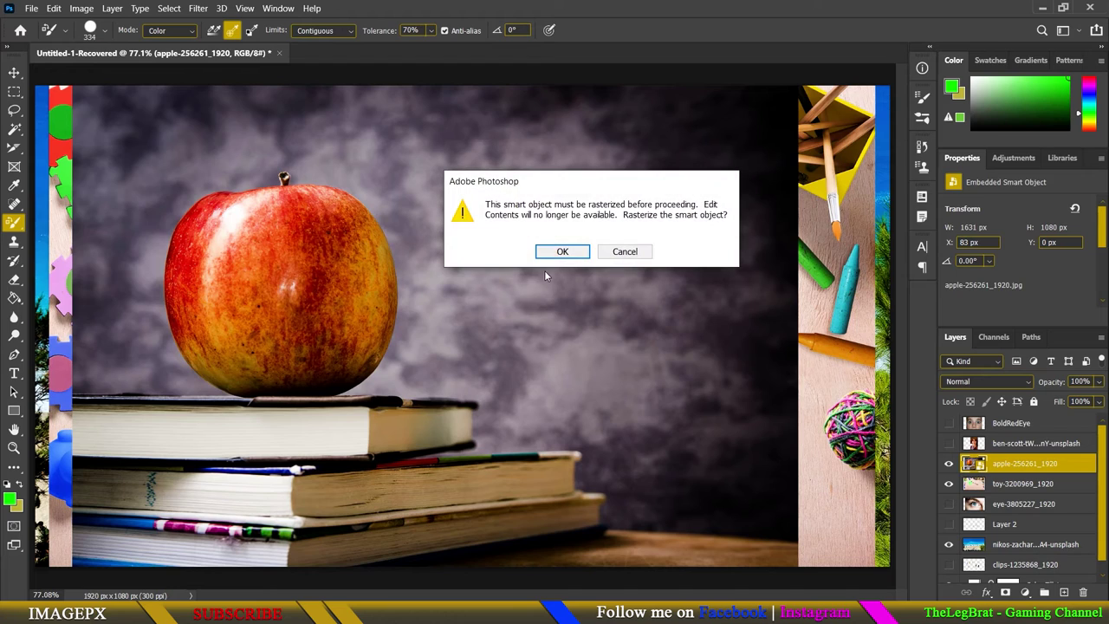
click(559, 252)
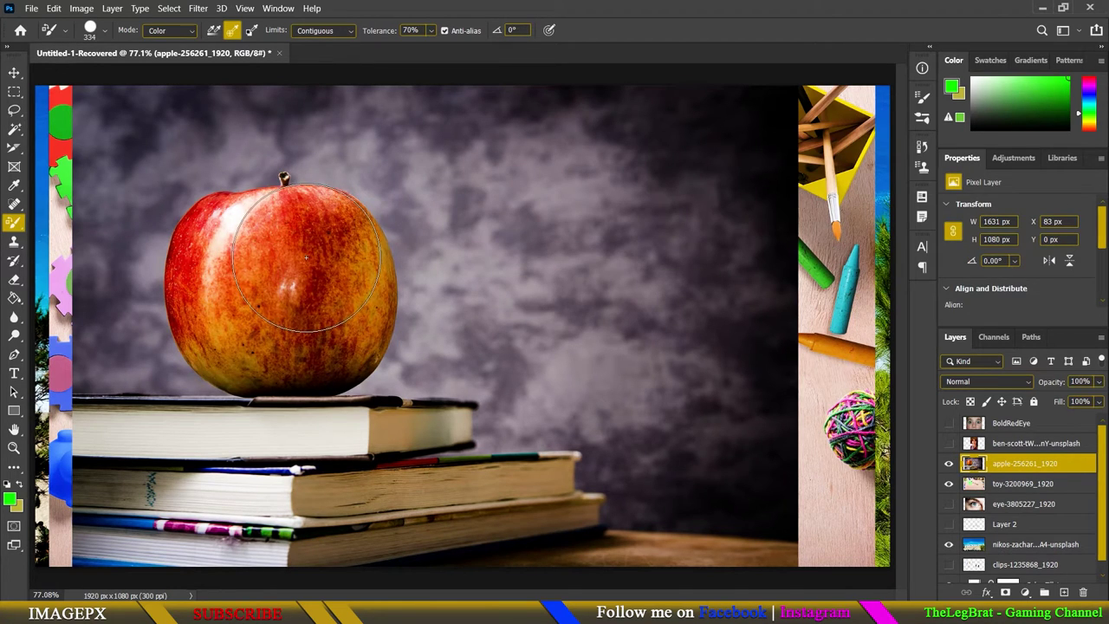
- Test green strokes on the apple, shrink the brush to 289 px, switch limits to Discontiguous
mouse_move(286, 216)
mouse_down()
mouse_move(302, 290)
mouse_move(228, 240)
mouse_move(304, 253)
mouse_up()
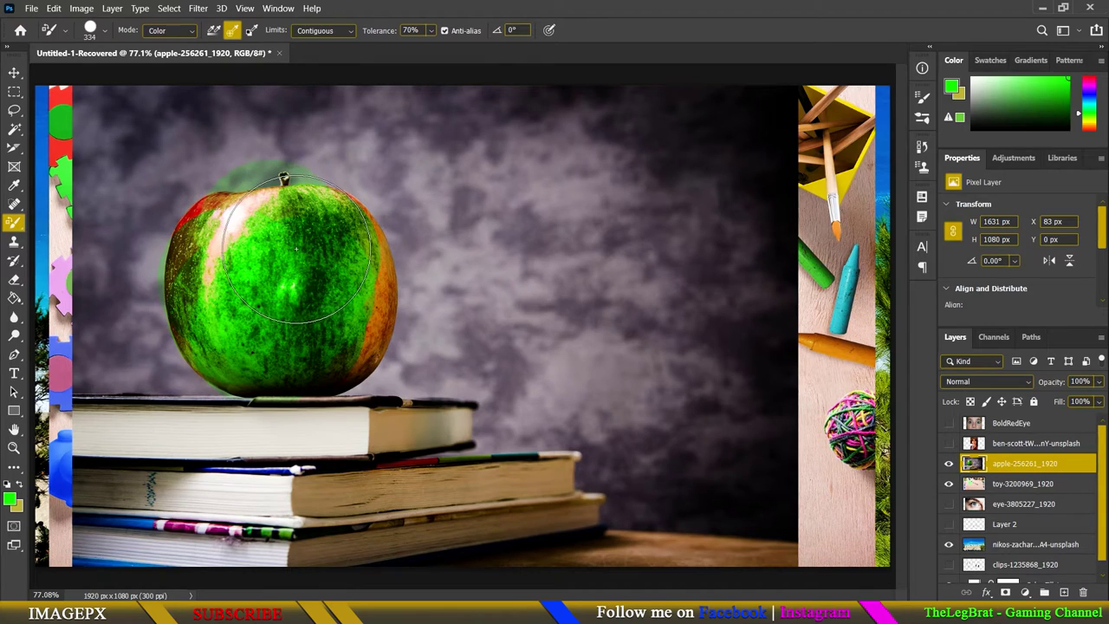
key(ctrl+z)
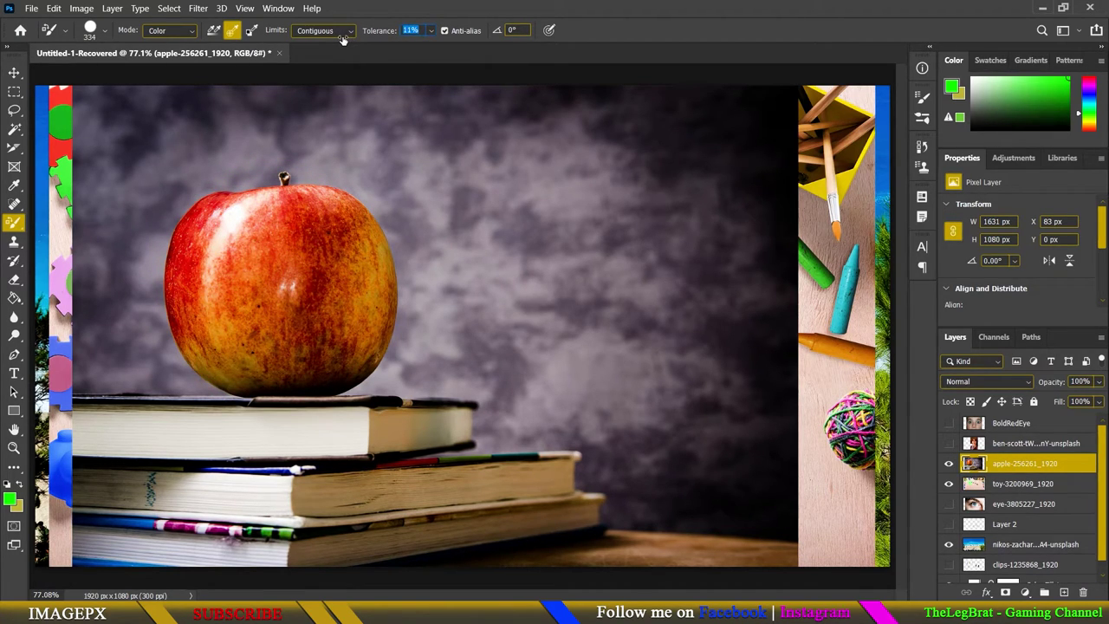
text(9)
click(264, 273)
mouse_move(334, 273)
mouse_down()
mouse_move(350, 296)
mouse_move(322, 322)
mouse_move(260, 346)
mouse_move(198, 347)
mouse_move(215, 257)
mouse_move(185, 173)
mouse_move(223, 161)
mouse_up()
key(ctrl+z)
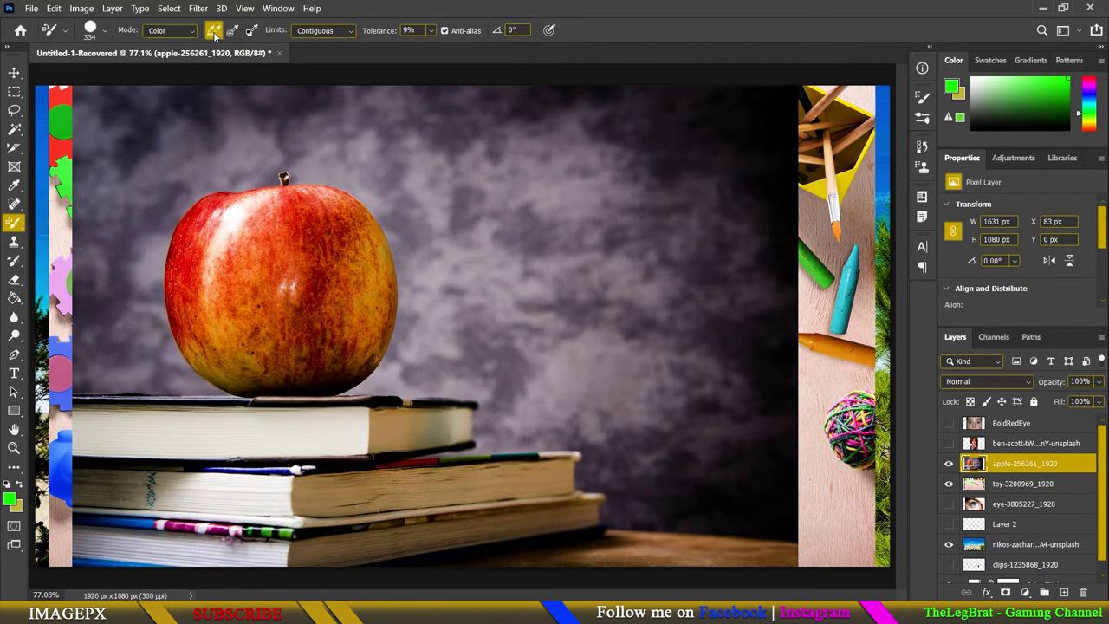
mouse_move(321, 260)
mouse_down()
mouse_move(297, 321)
mouse_move(227, 330)
mouse_move(185, 260)
mouse_move(267, 243)
mouse_move(251, 312)
mouse_move(234, 274)
mouse_move(295, 338)
mouse_move(286, 355)
mouse_move(200, 338)
mouse_move(195, 223)
mouse_move(156, 260)
mouse_move(186, 303)
mouse_move(321, 247)
mouse_move(325, 234)
mouse_move(298, 235)
mouse_move(321, 286)
mouse_move(280, 347)
mouse_move(212, 321)
mouse_move(152, 321)
mouse_move(147, 294)
mouse_move(174, 234)
mouse_move(239, 257)
mouse_move(280, 173)
mouse_up()
key(ctrl+z)
click(322, 34)
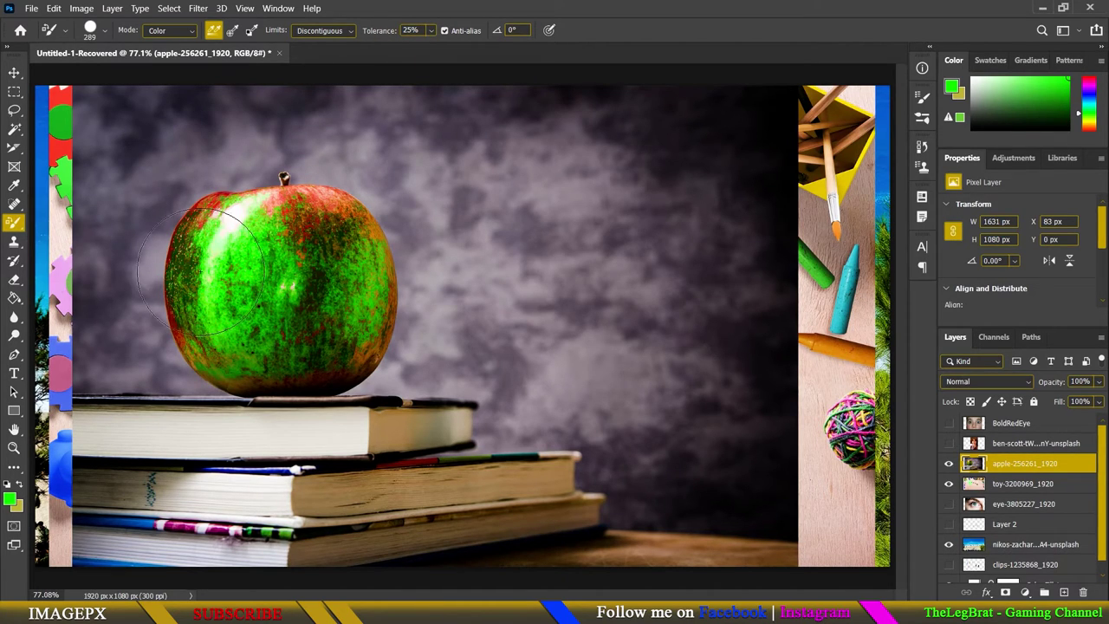
- Paint the apple's top, right side, lower-left and remaining highlight green
drag(308, 216, 264, 206)
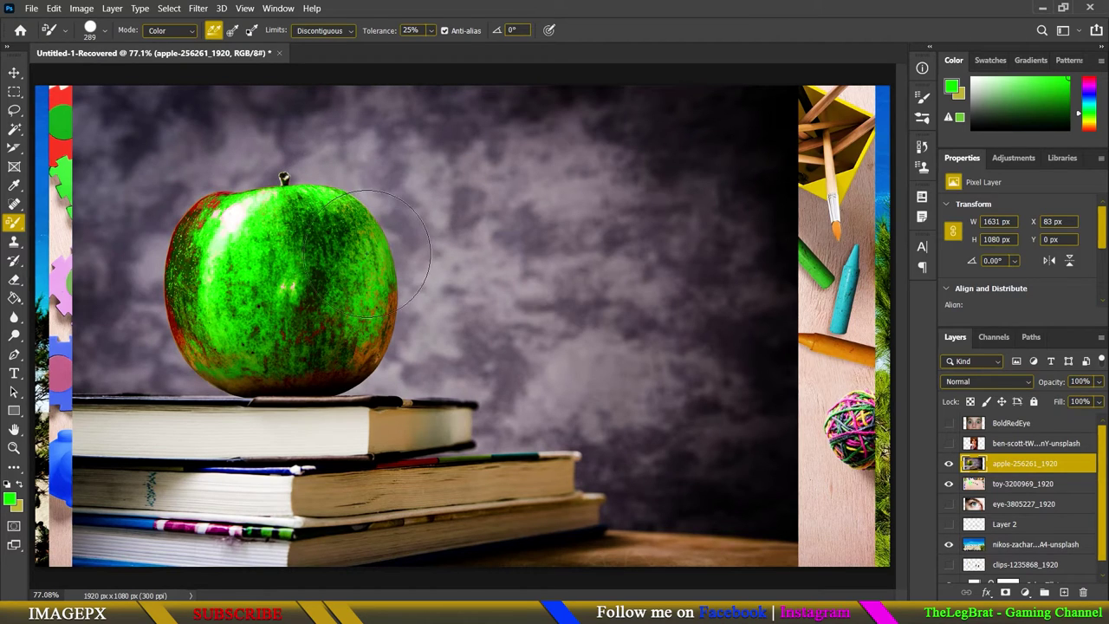
mouse_move(368, 253)
mouse_down()
mouse_move(404, 293)
mouse_move(390, 300)
mouse_up()
drag(304, 379, 260, 369)
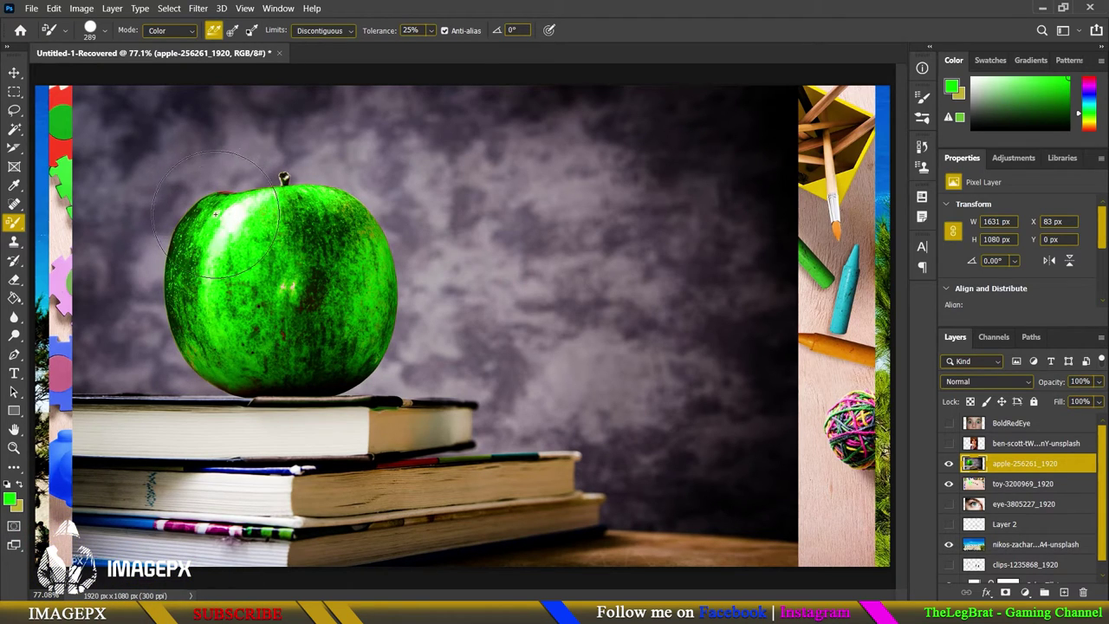
drag(300, 325, 288, 336)
- Raise tolerance to 46% and retouch the apple's top edge, undoing background spill
scroll(199, 182, up, 3)
scroll(200, 182, up, 2)
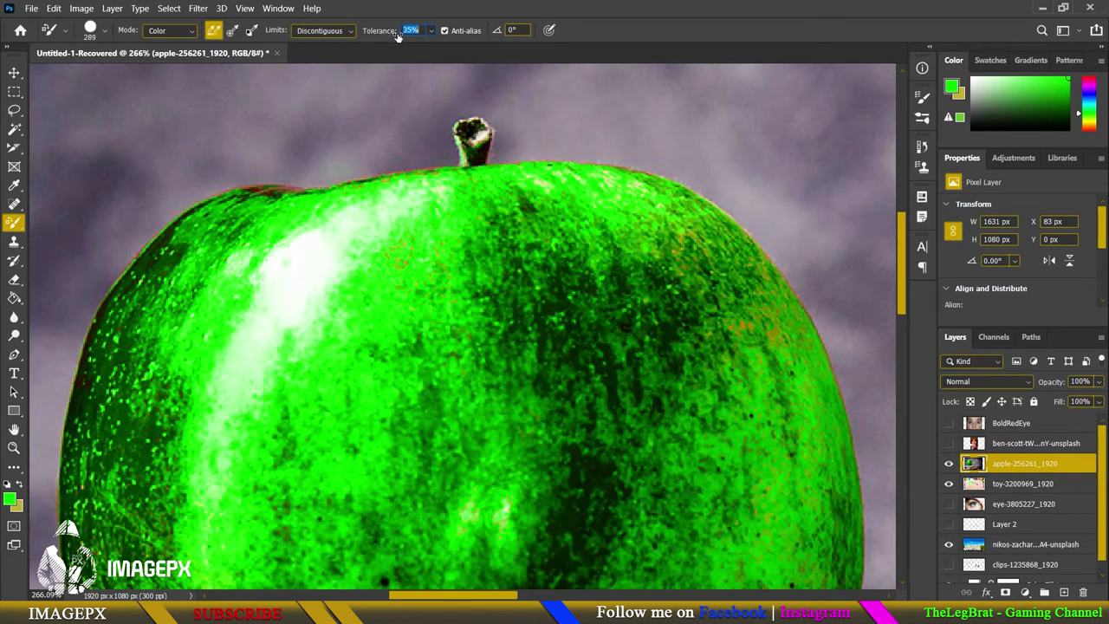
drag(398, 34, 408, 35)
drag(216, 173, 273, 148)
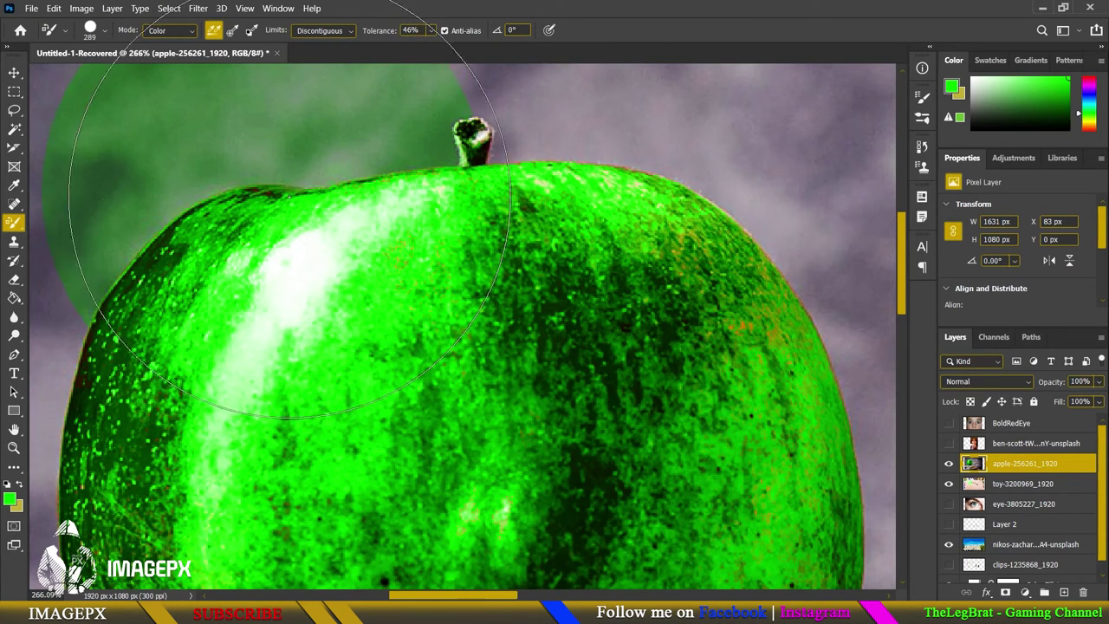
key(ctrl+z)
scroll(362, 276, down, 3)
scroll(362, 275, down, 2)
scroll(362, 275, down, 1)
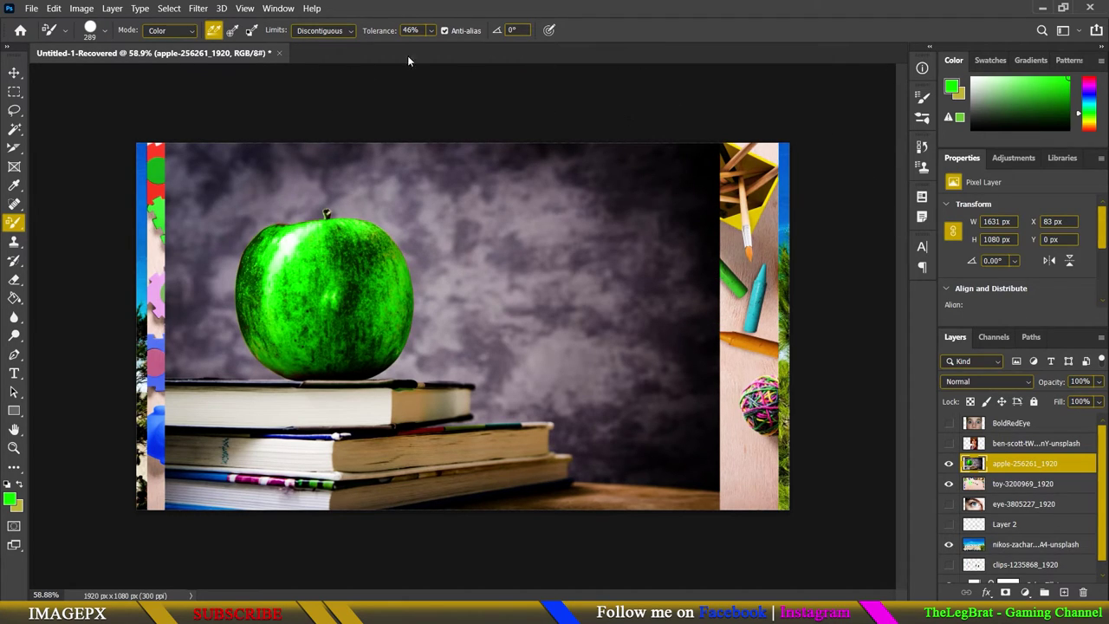
- Revert to the Rasterize Layer state in History
click(921, 96)
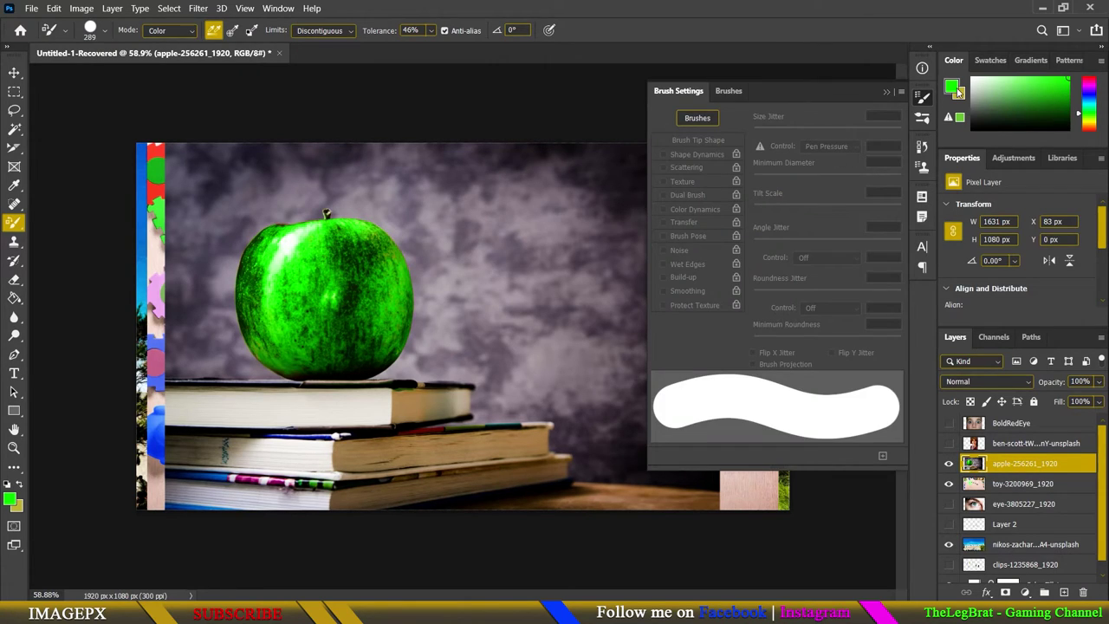
click(887, 91)
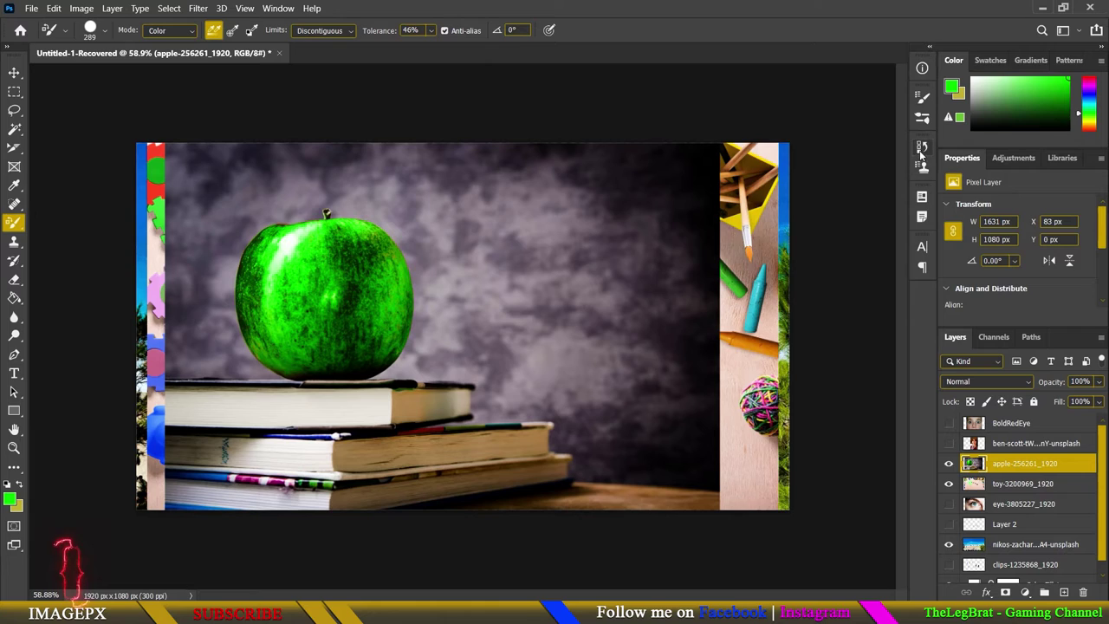
click(922, 147)
scroll(842, 251, down, 3)
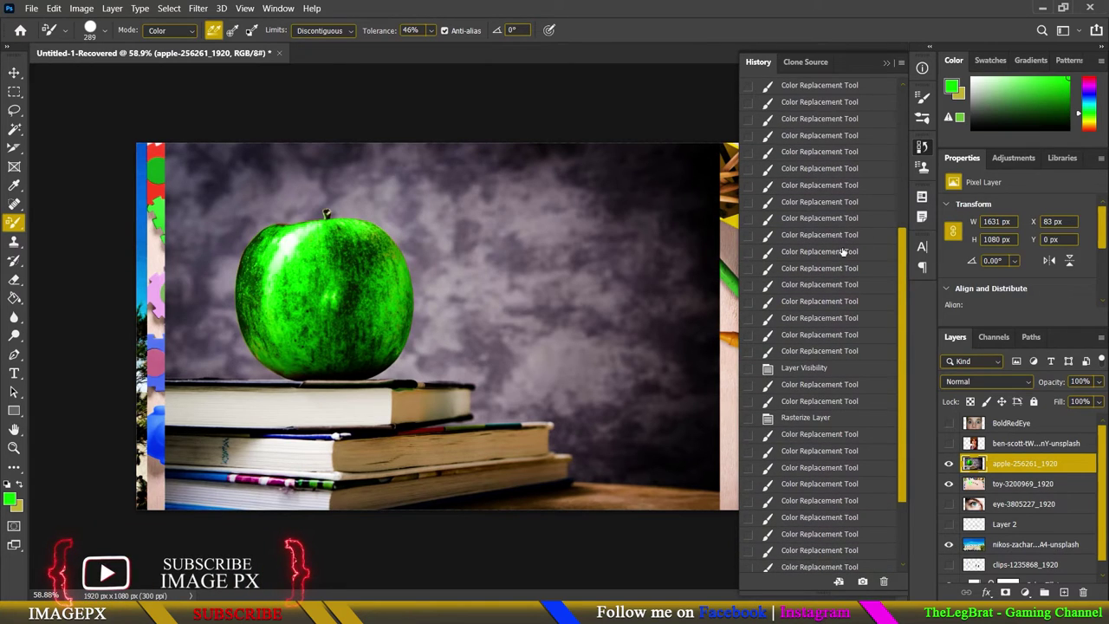
click(802, 419)
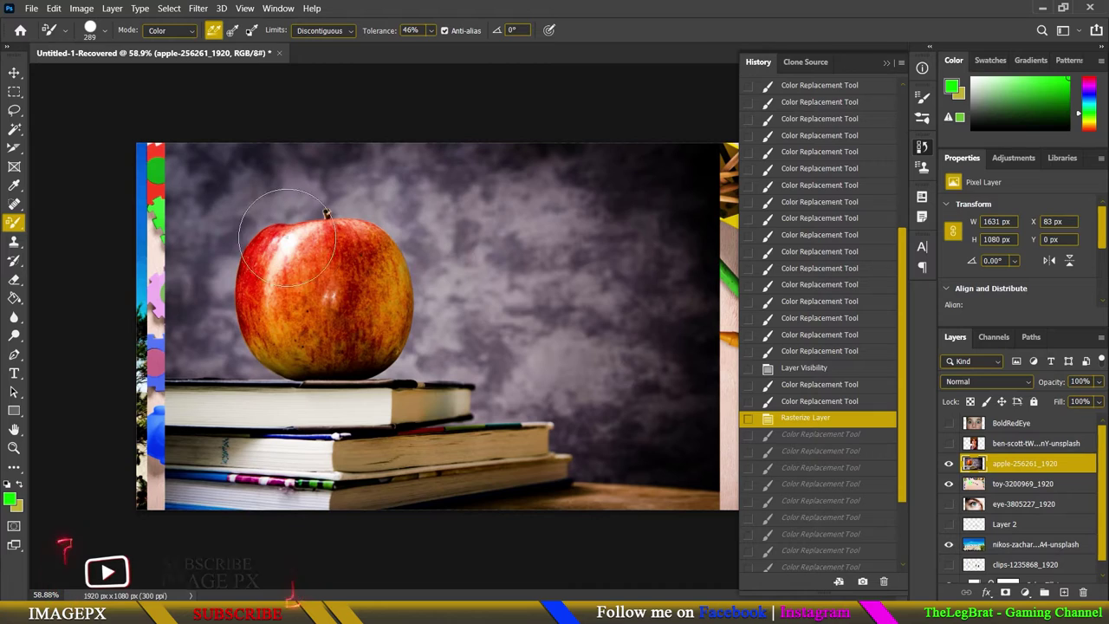
click(886, 65)
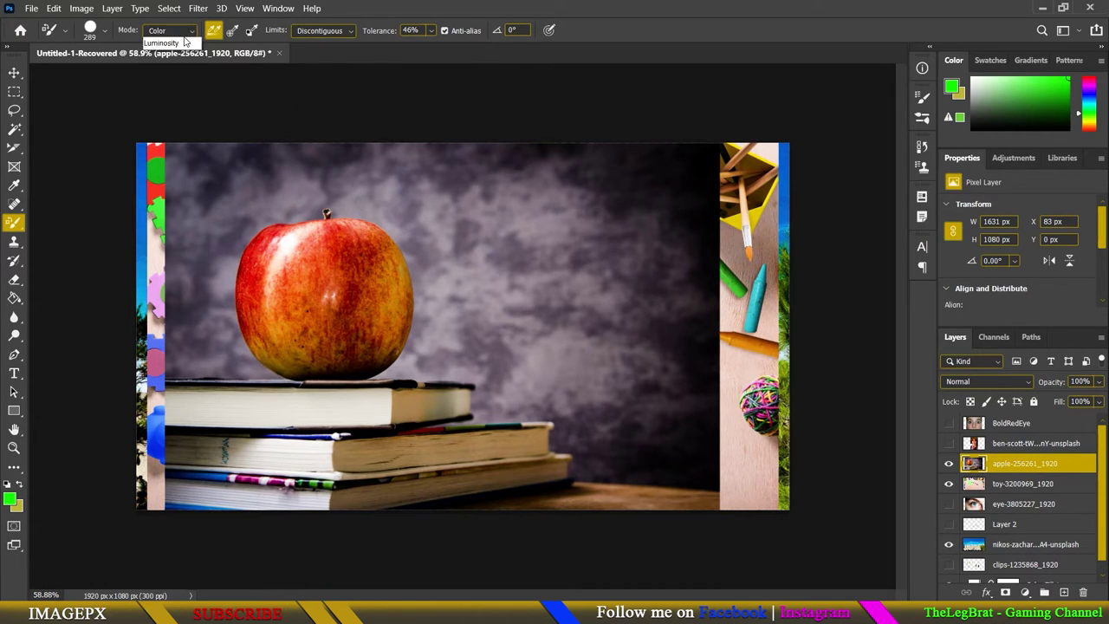
- Set Mode to Hue, test-paint the apple, and undo back to the original smart object
click(179, 47)
mouse_move(344, 230)
mouse_down()
mouse_move(285, 250)
mouse_move(316, 355)
mouse_move(380, 345)
mouse_up()
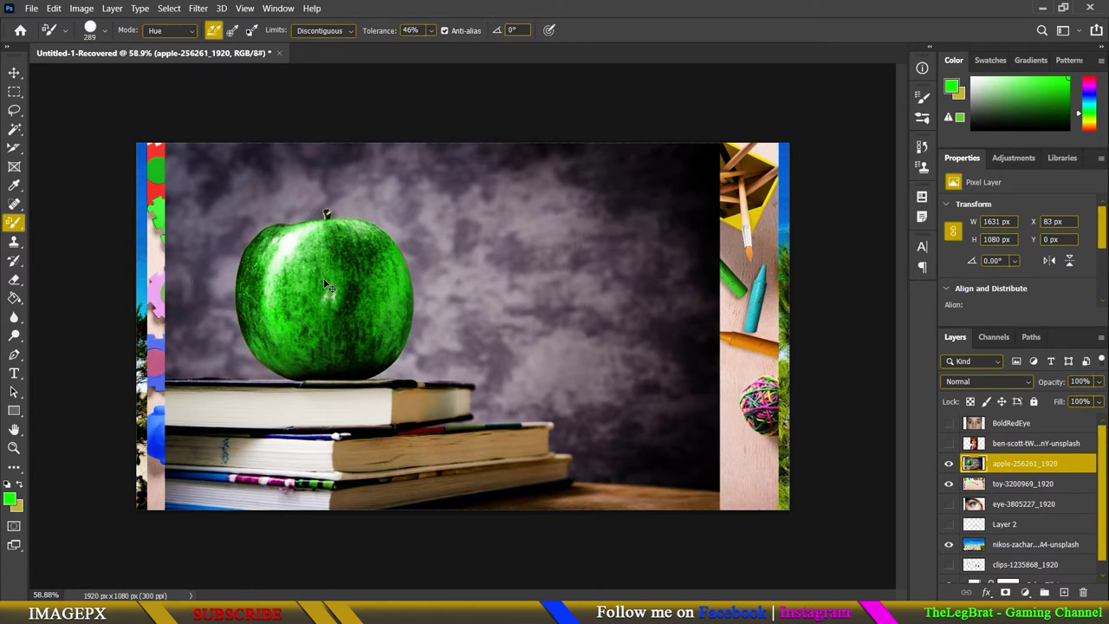
key(ctrl+z)
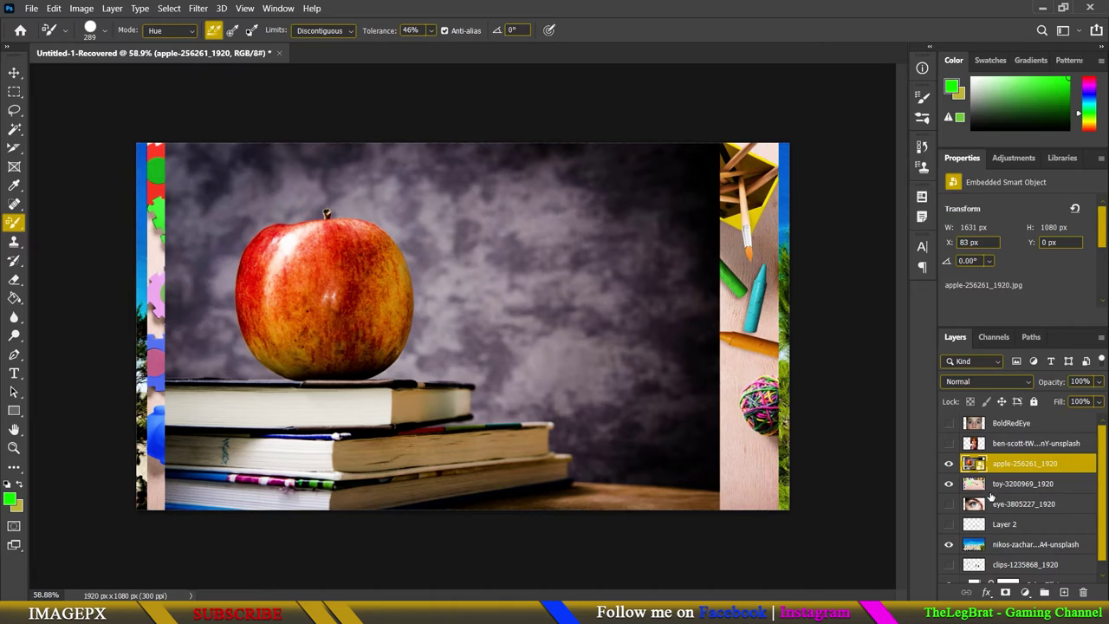
- Rasterize the apple layer, undo it, and set the replacement mode to Luminosity
right_click(1002, 475)
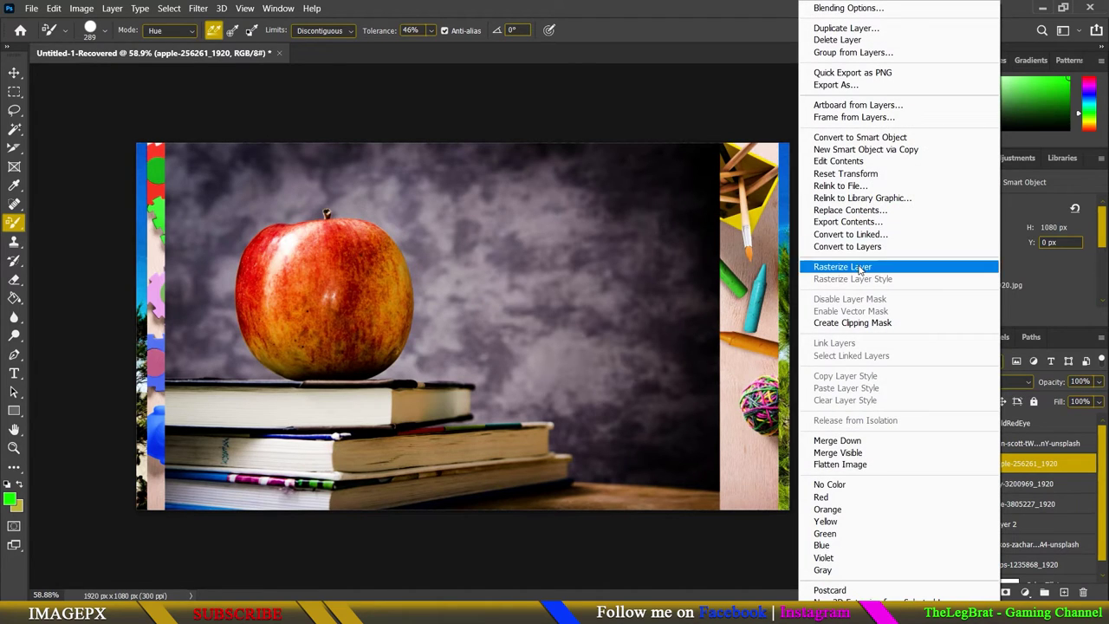
click(867, 266)
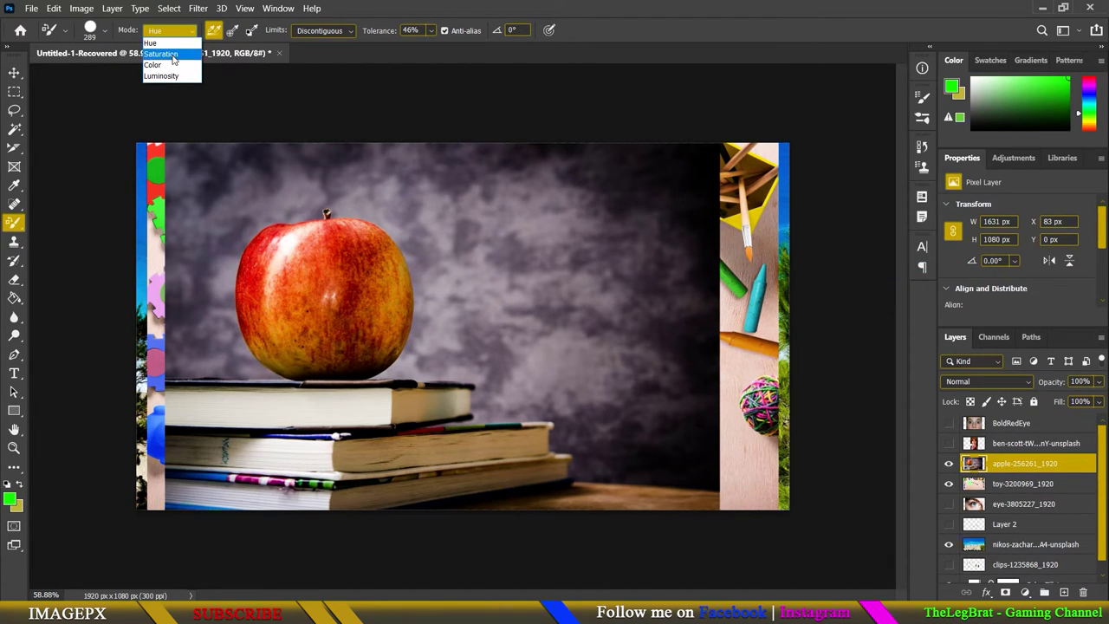
click(174, 53)
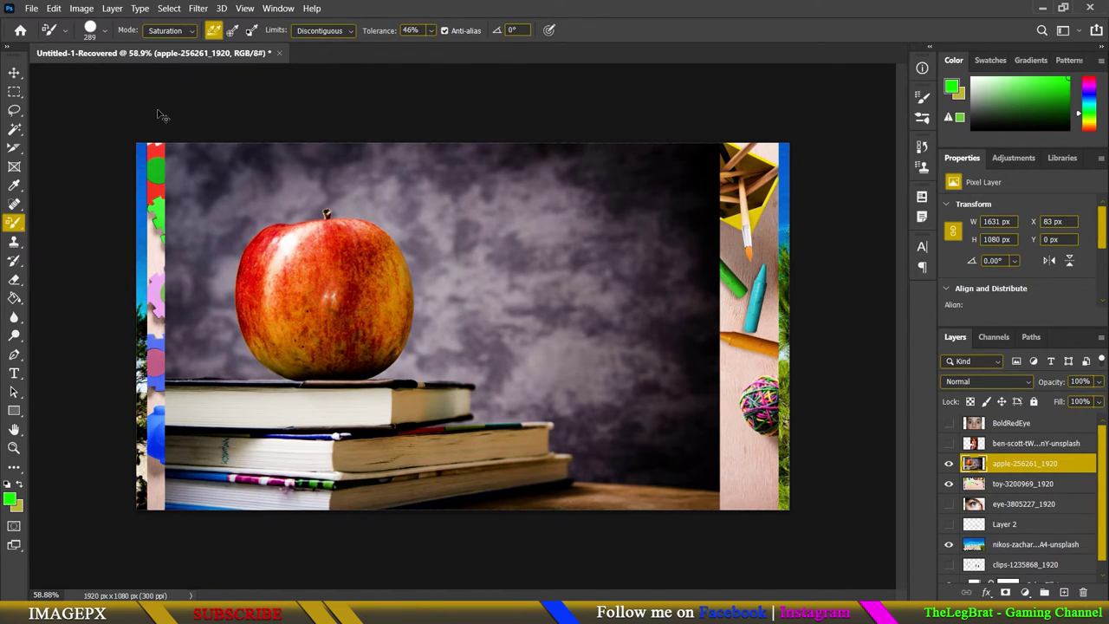
key(ctrl+z)
click(171, 32)
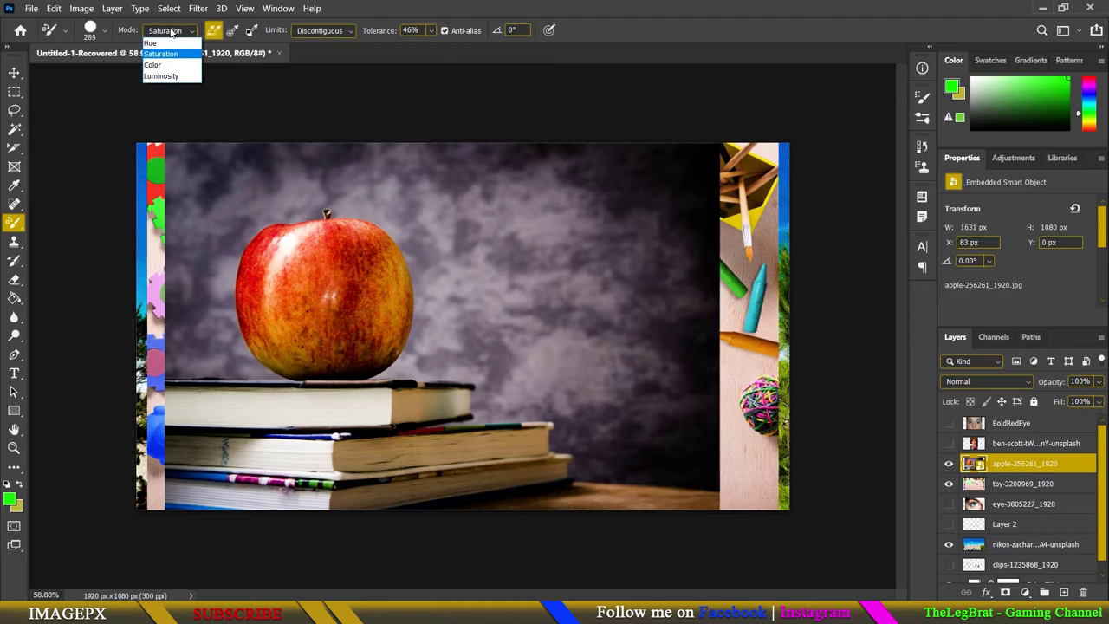
click(167, 77)
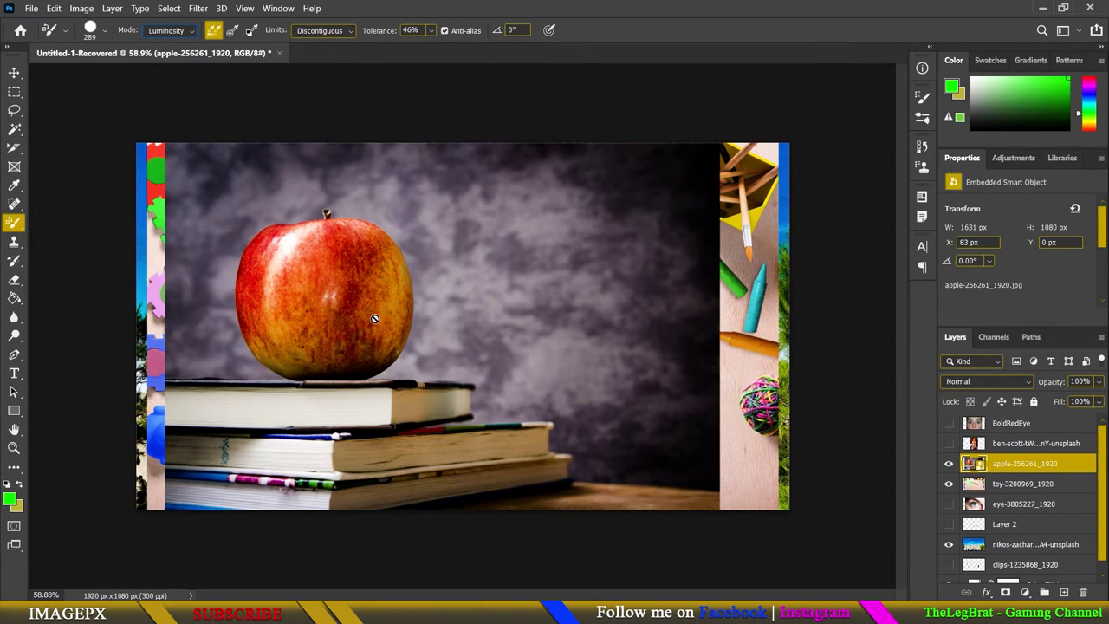
- Rasterize the apple layer and test Luminosity recolouring on the apple, undoing the strokes
click(359, 295)
click(562, 252)
scroll(373, 309, up, 2)
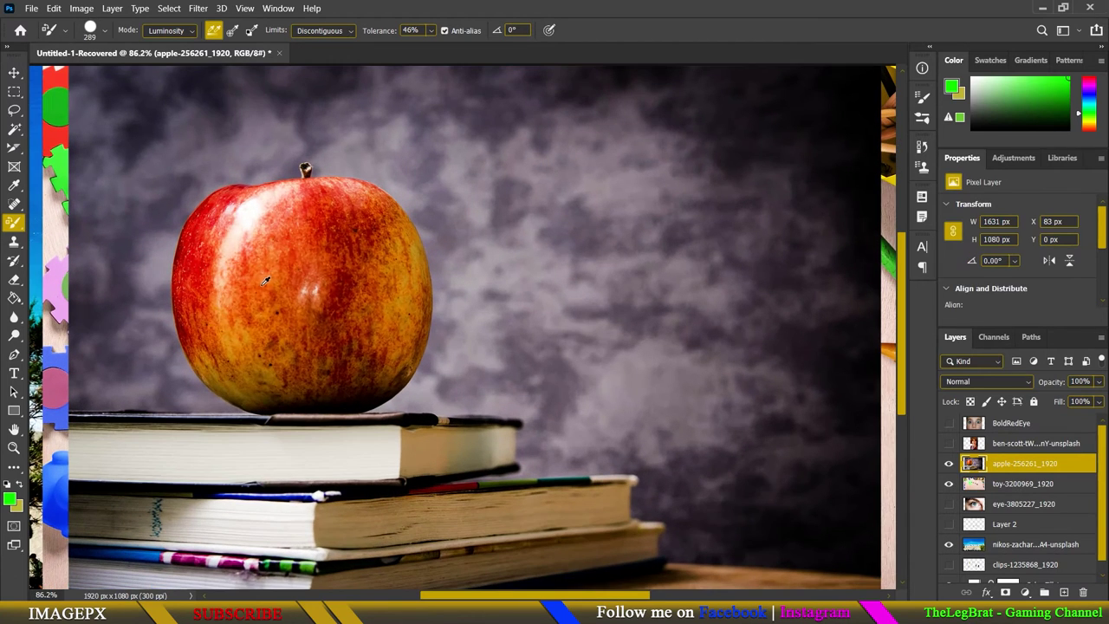
mouse_move(260, 242)
mouse_down()
mouse_move(289, 341)
mouse_move(321, 272)
mouse_move(321, 241)
mouse_move(173, 197)
mouse_move(224, 248)
mouse_up()
key(ctrl+z)
mouse_move(298, 260)
mouse_down()
mouse_move(233, 254)
mouse_move(195, 295)
mouse_move(230, 238)
mouse_move(260, 221)
mouse_move(224, 208)
mouse_move(309, 286)
mouse_move(370, 260)
mouse_up()
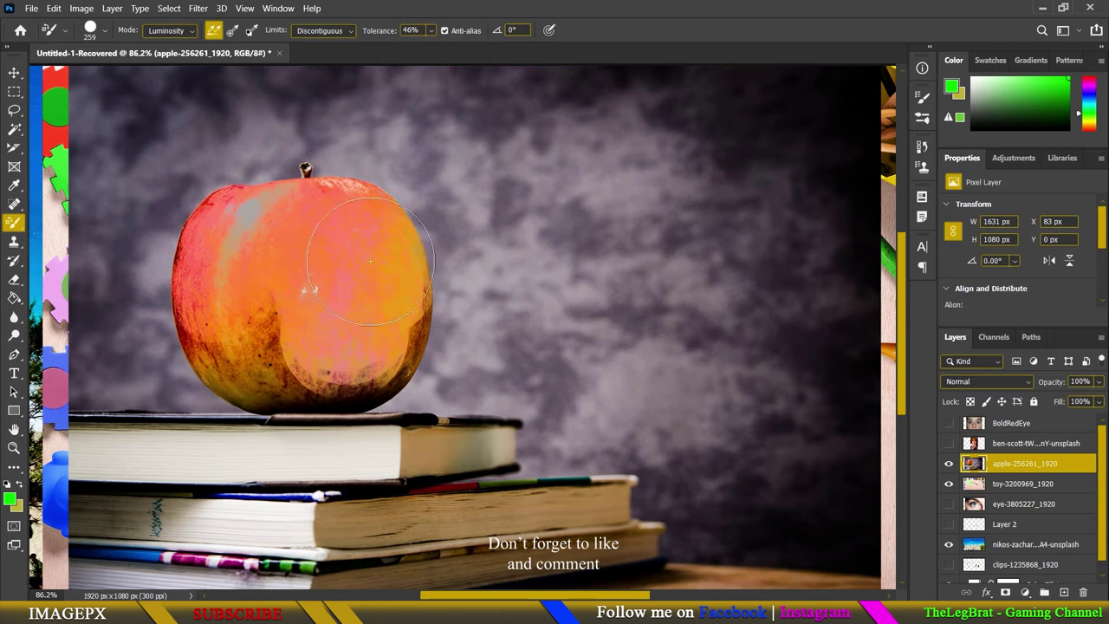
mouse_move(392, 313)
mouse_down()
mouse_move(312, 373)
mouse_move(200, 338)
mouse_move(217, 231)
mouse_up()
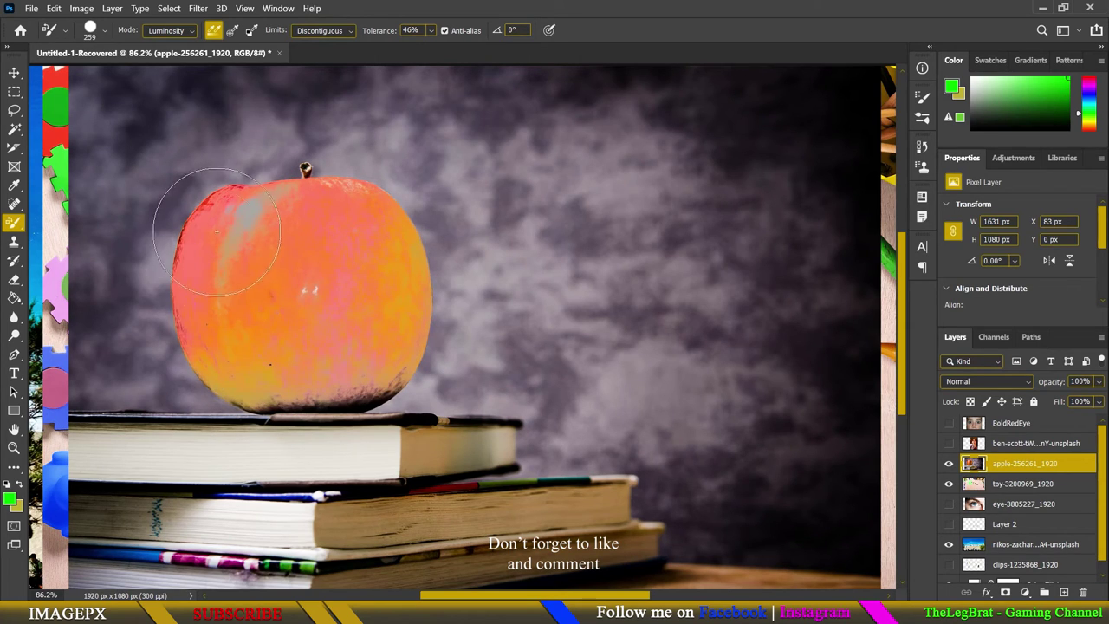
mouse_move(242, 278)
mouse_down()
mouse_move(343, 403)
mouse_move(368, 379)
mouse_up()
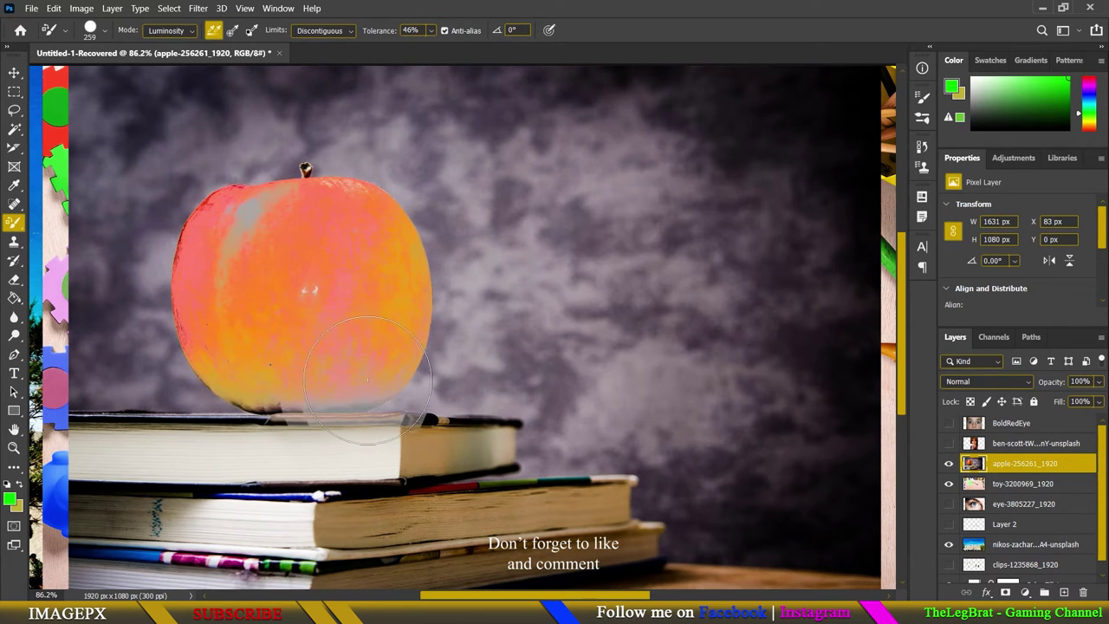
key(ctrl+z)
- Keep the Color Replacement Tool active and set its mode to Hue
scroll(289, 308, down, 2)
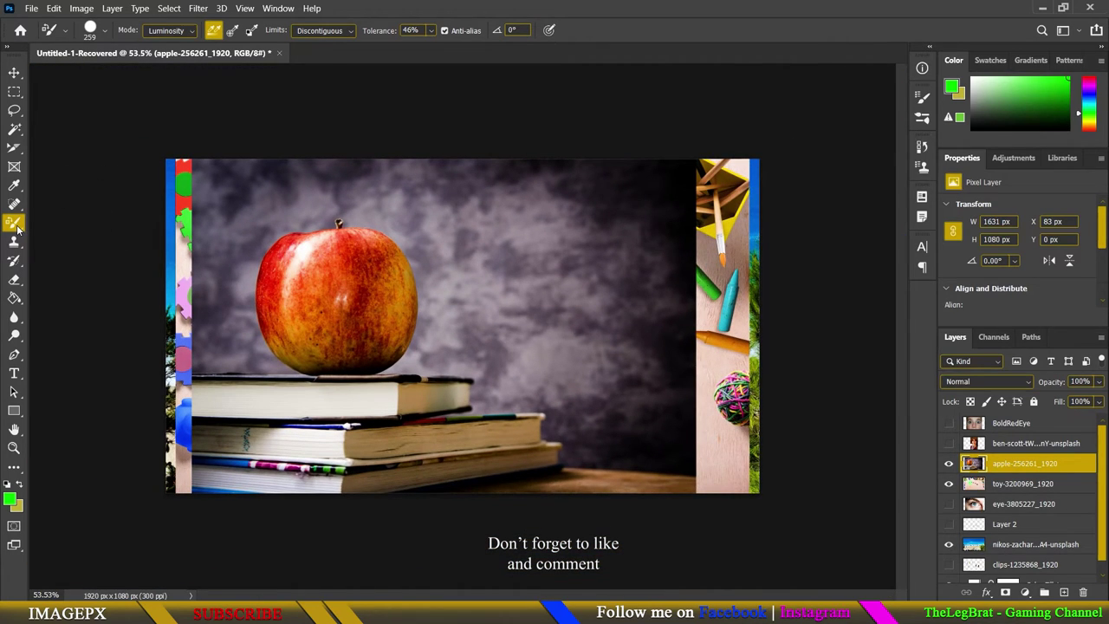
right_click(18, 227)
click(75, 250)
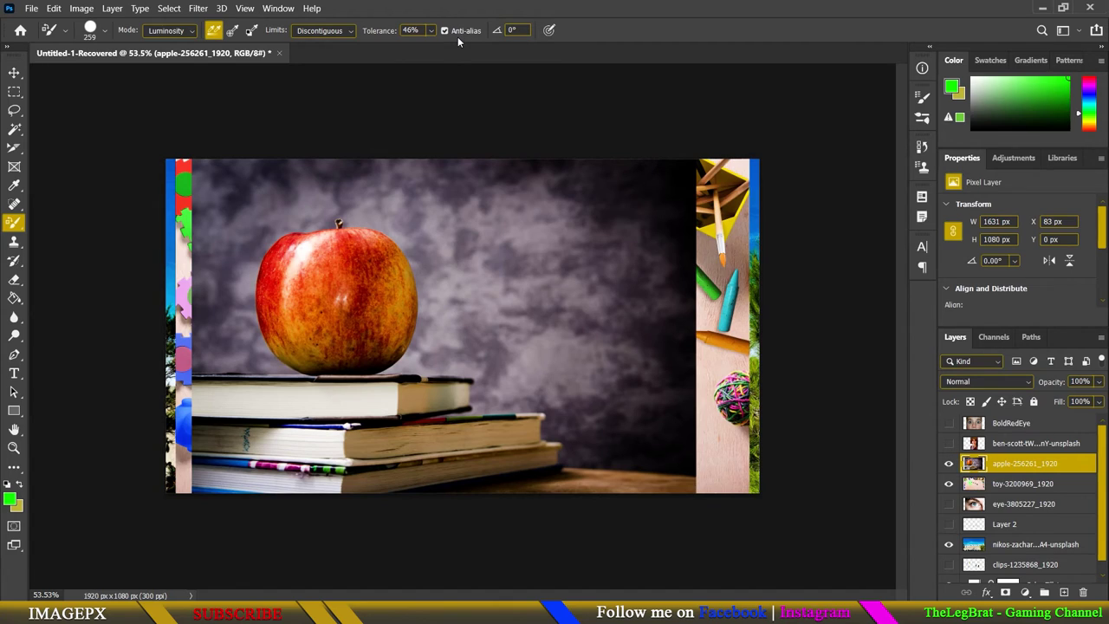
click(198, 34)
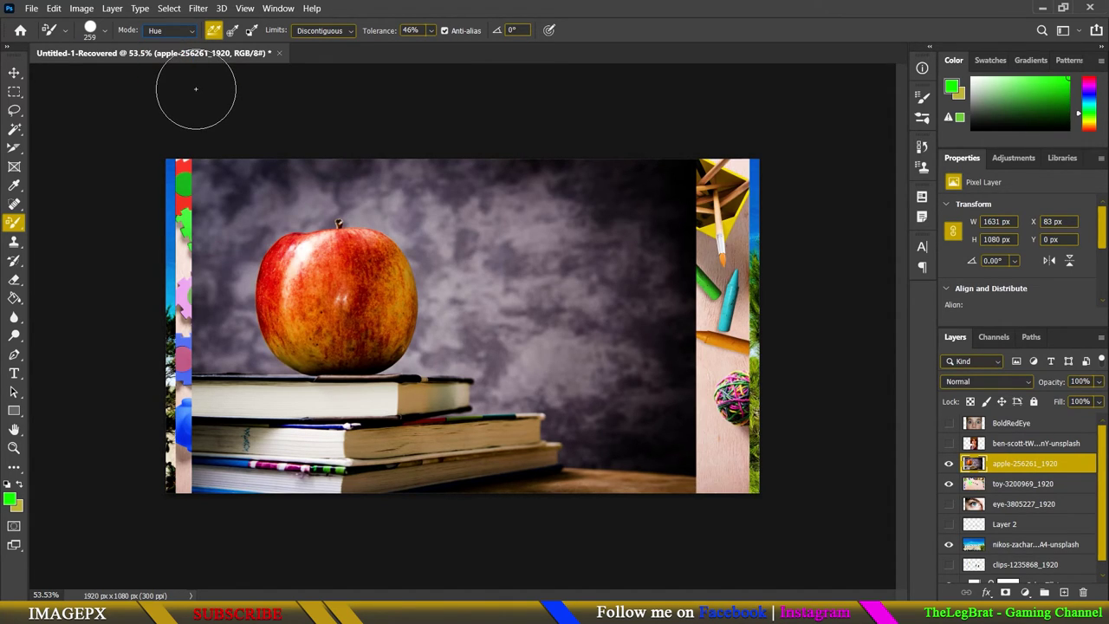
- Switch to the Mixer Brush Tool and enlarge the brush to 49
right_click(13, 223)
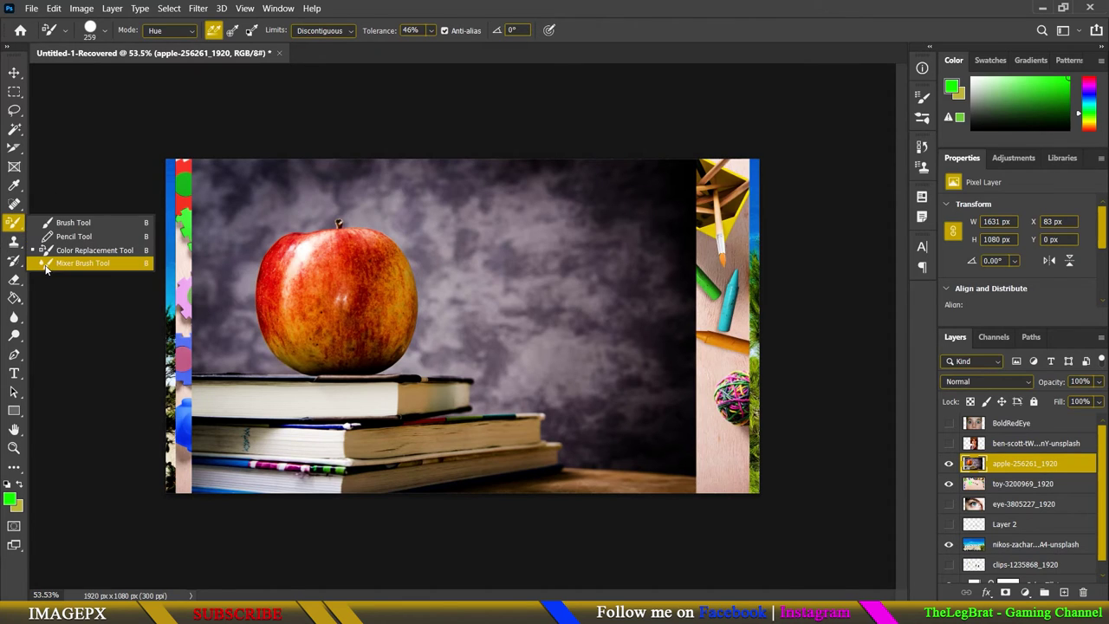
click(87, 265)
alt+scroll(485, 286, up, 5)
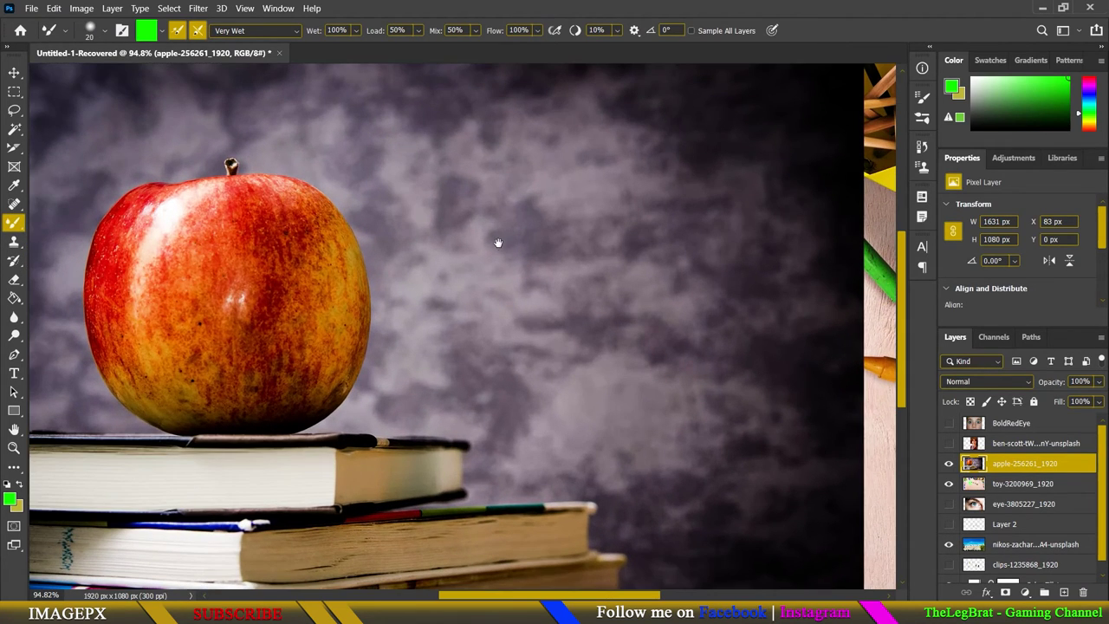
drag(499, 243, 346, 317)
alt+scroll(293, 284, down, 1)
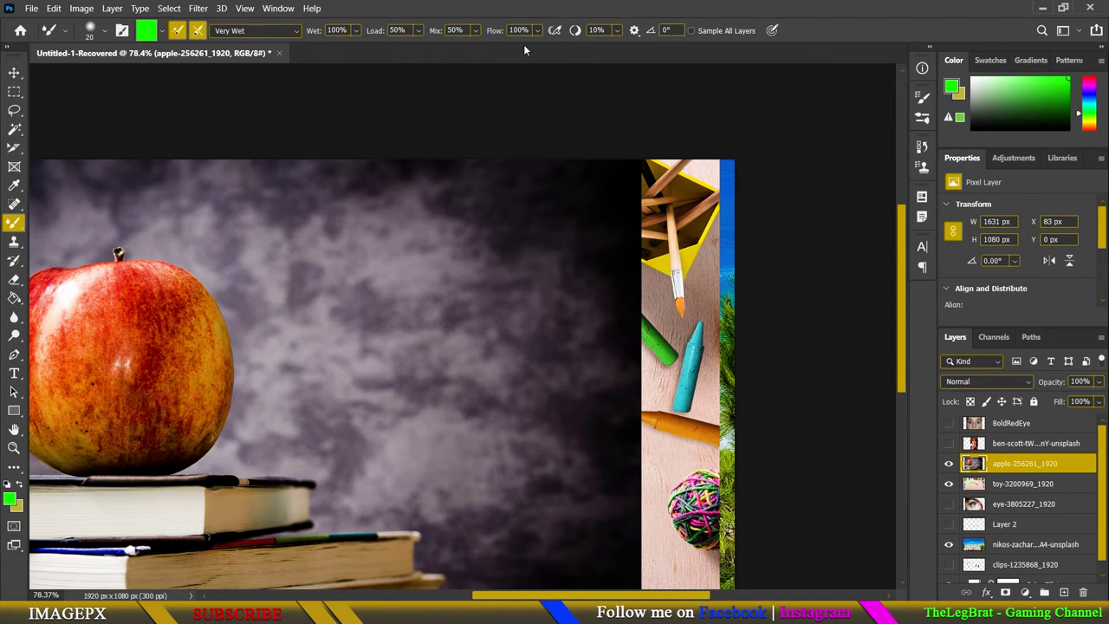
alt+scroll(365, 278, up, 2)
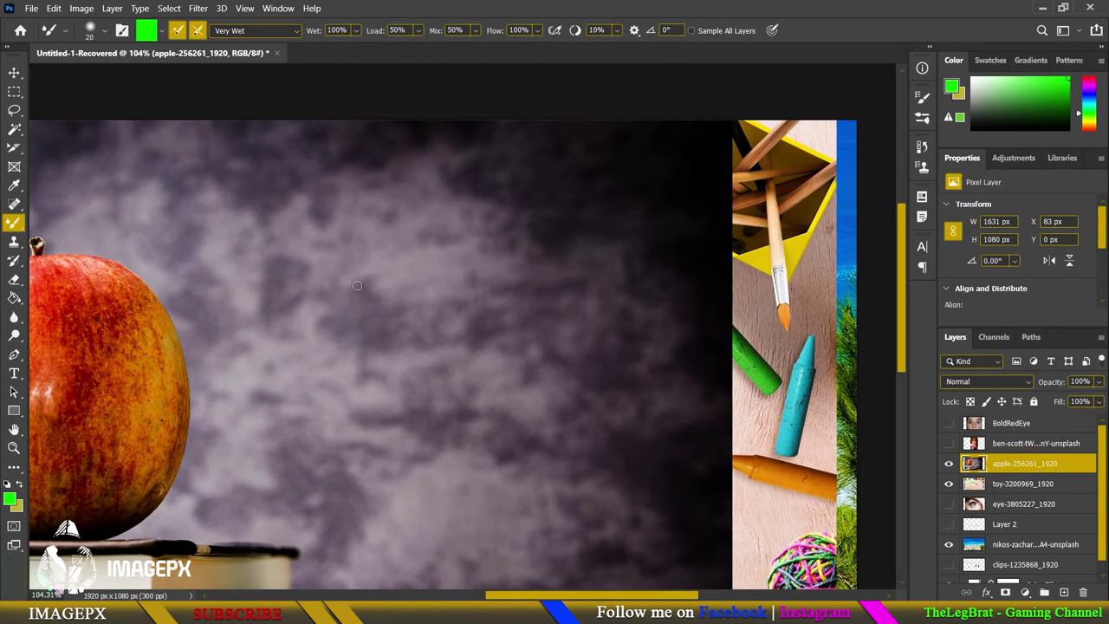
drag(357, 285, 396, 286)
- Change the foreground from green to cyan, then undo cyan test strokes on the grey backdrop
click(10, 499)
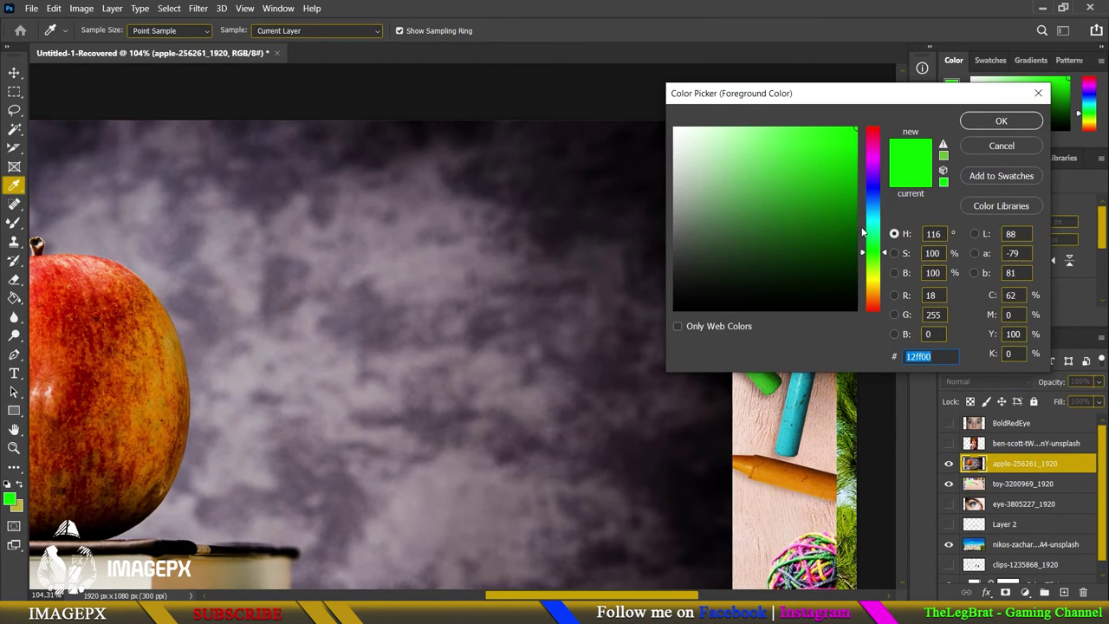
drag(862, 232, 878, 222)
click(1031, 126)
scroll(520, 269, down, 2)
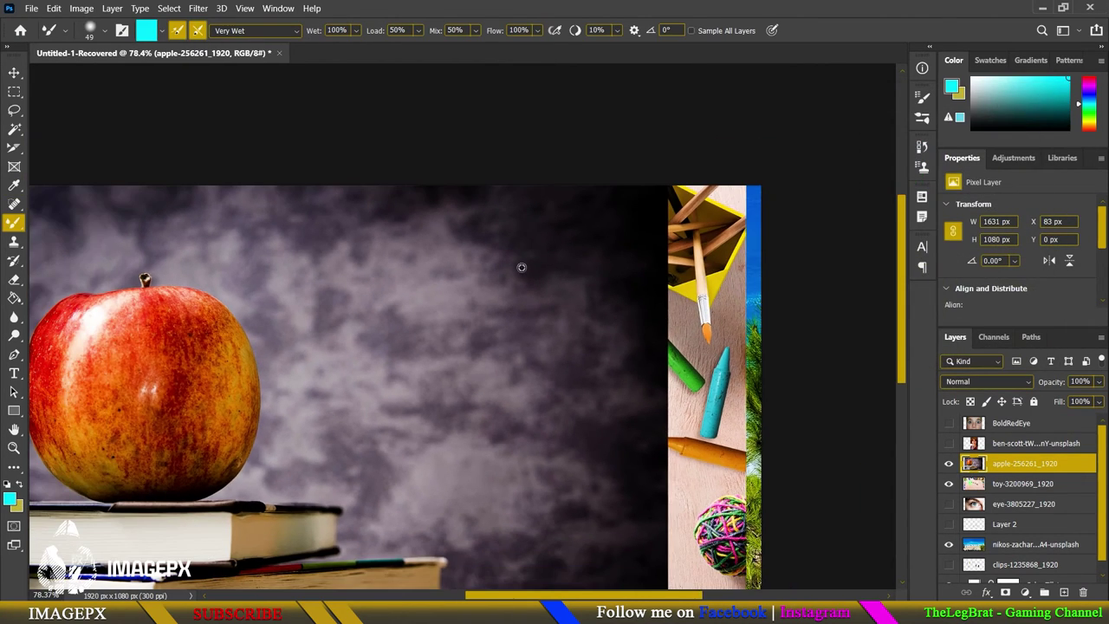
scroll(520, 269, down, 1)
scroll(486, 328, up, 2)
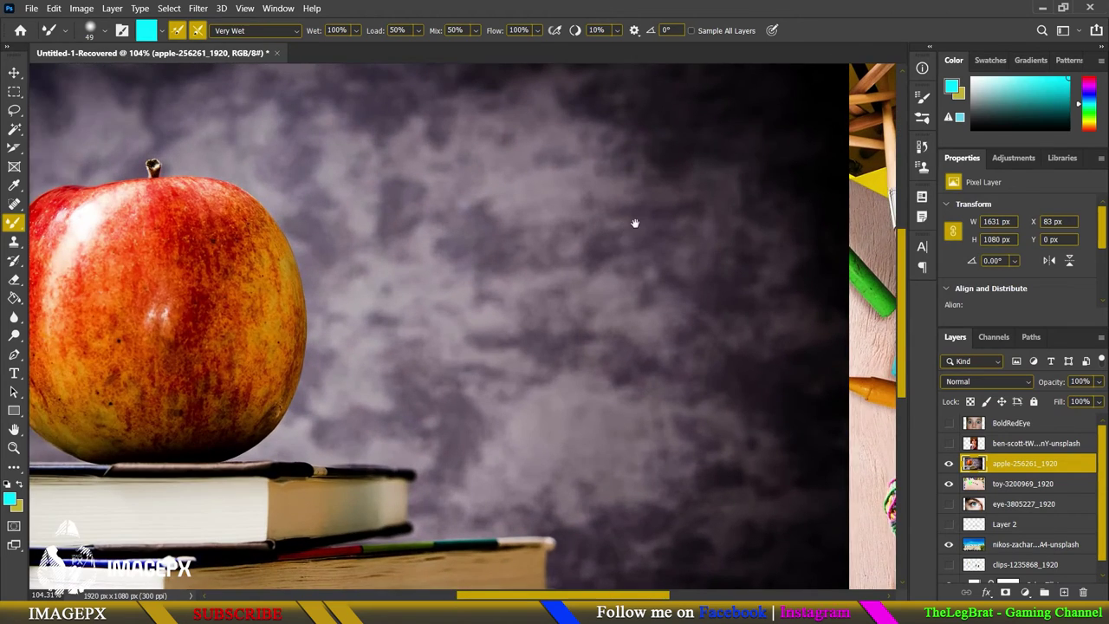
scroll(485, 329, up, 1)
drag(601, 227, 482, 312)
mouse_move(449, 349)
mouse_down()
mouse_move(627, 225)
mouse_move(481, 355)
mouse_move(509, 394)
mouse_move(607, 359)
mouse_up()
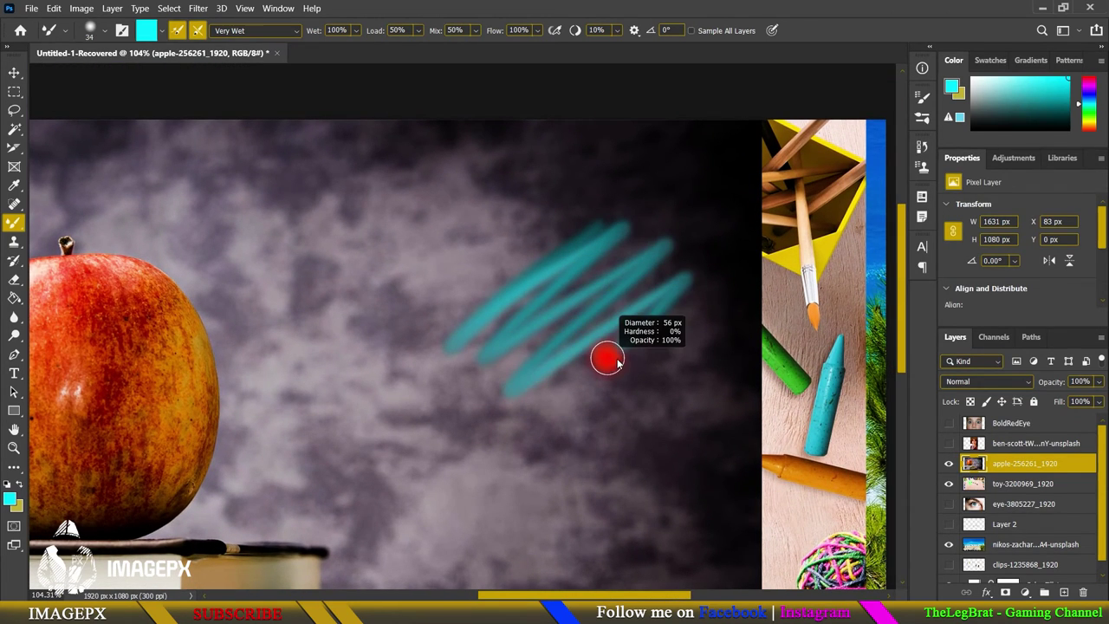
key(ctrl+z)
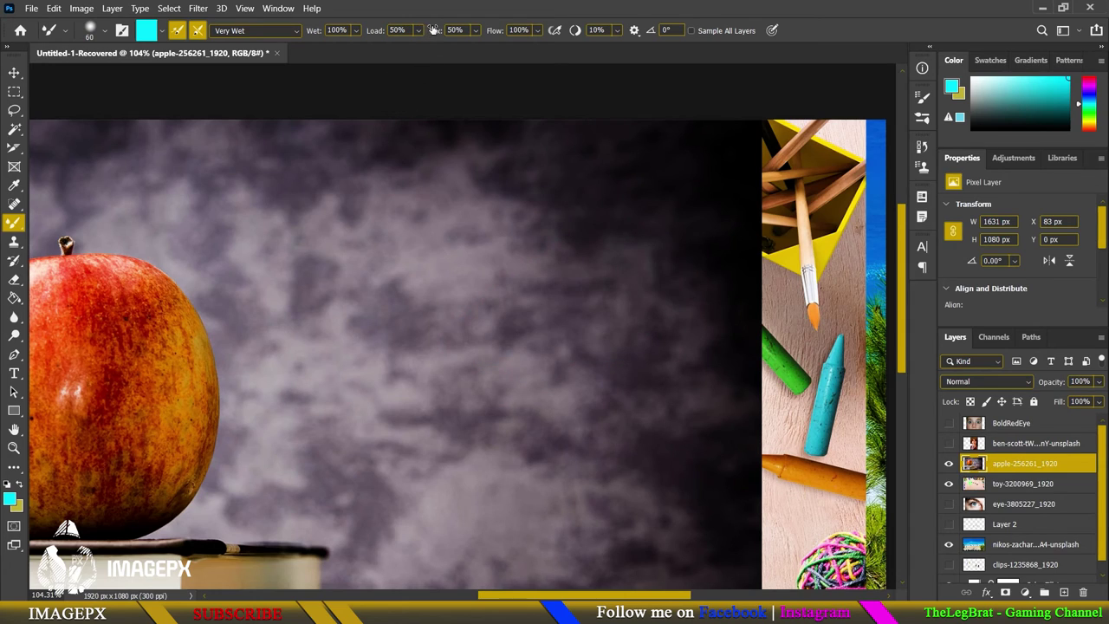
- Adjust the Mixer Brush mix amount, then test and undo diagonal cyan strokes on the backdrop
text(25)
drag(579, 134, 509, 221)
key(ctrl+z)
drag(491, 300, 576, 216)
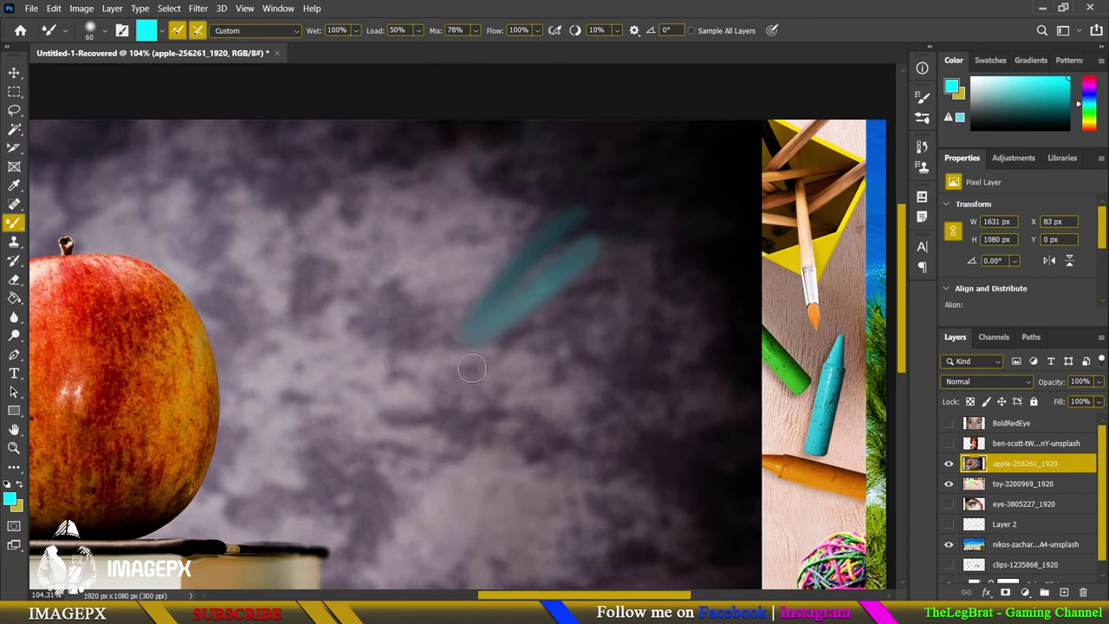
drag(450, 381, 602, 238)
drag(437, 299, 564, 208)
mouse_move(468, 286)
mouse_down()
mouse_move(509, 232)
mouse_move(478, 239)
mouse_up()
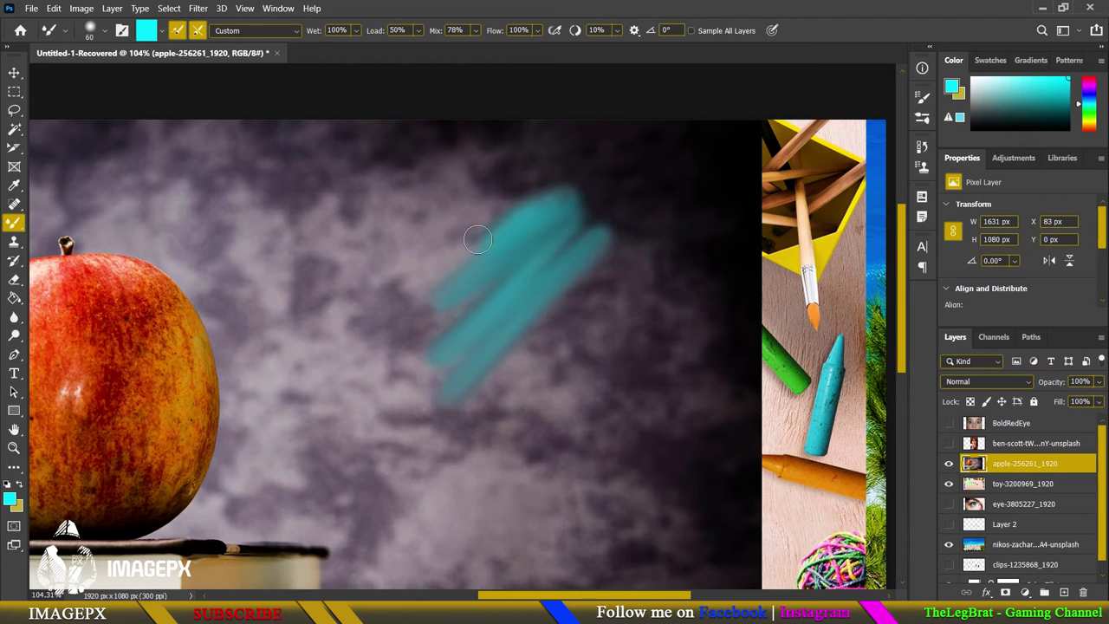
key(ctrl+z)
key(ctrl+z)
key(ctrl+z)
- Paint more cyan test strokes across the backdrop with a larger brush, then undo them
mouse_move(527, 194)
mouse_down()
mouse_move(478, 223)
mouse_move(545, 191)
mouse_move(535, 250)
mouse_move(545, 264)
mouse_move(572, 262)
mouse_move(525, 441)
mouse_move(546, 529)
mouse_up()
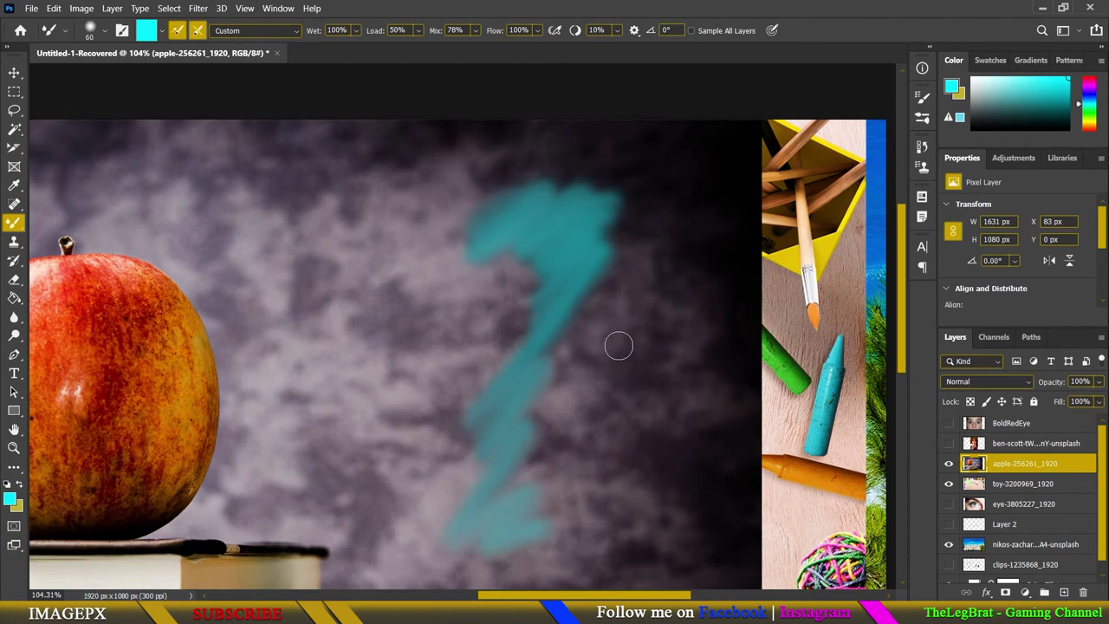
mouse_move(616, 347)
mouse_down()
mouse_move(586, 409)
mouse_move(642, 460)
mouse_move(589, 563)
mouse_up()
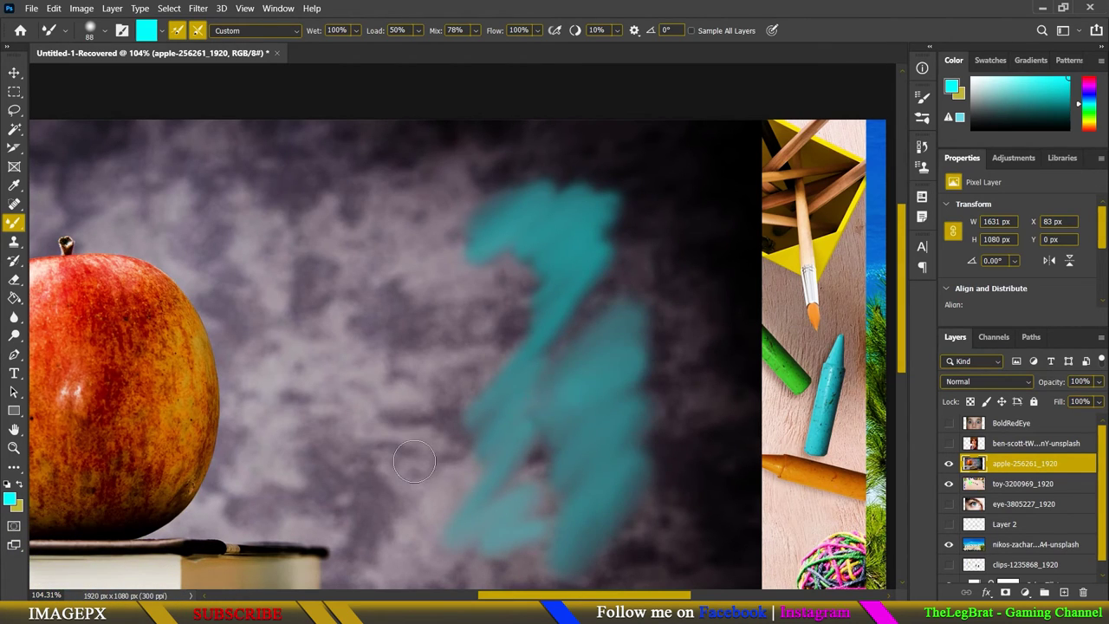
drag(414, 464, 389, 307)
key(ctrl+z)
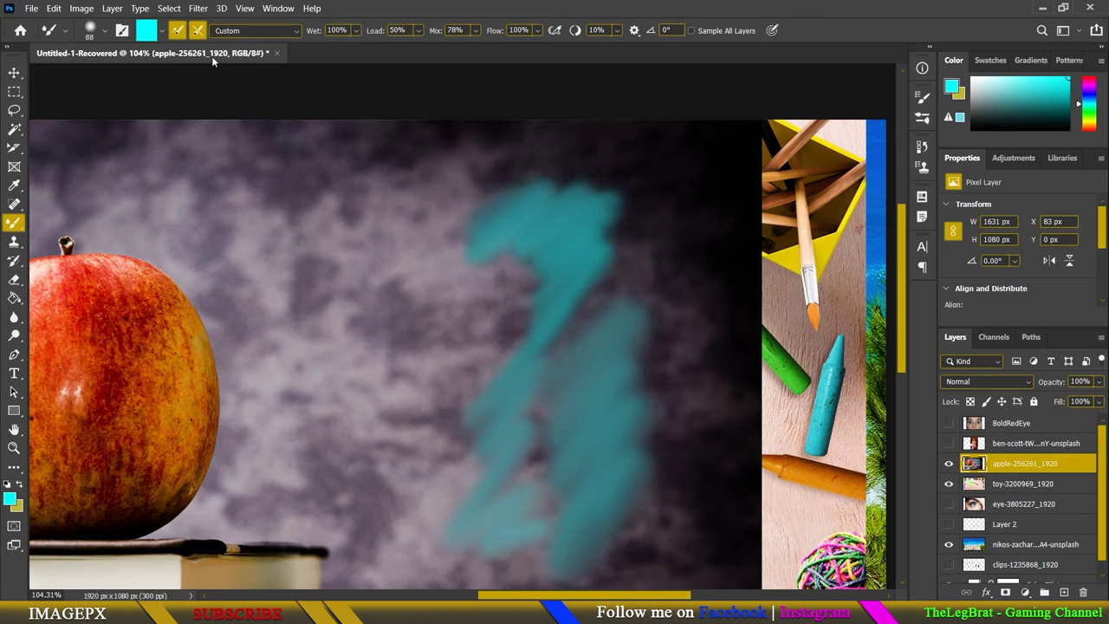
key(ctrl+z)
- Lower the Wet setting, try a cyan test stroke on the backdrop, and undo it
key(ctrl+z)
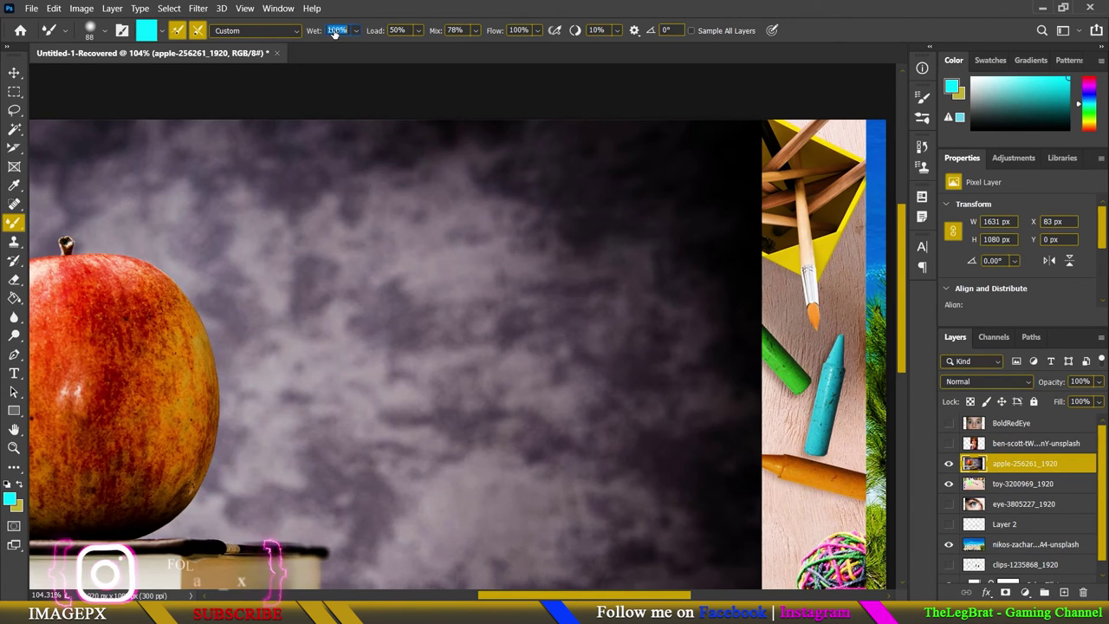
key(0)
key(2)
mouse_move(390, 221)
mouse_down()
mouse_move(451, 335)
mouse_move(622, 375)
mouse_move(550, 248)
mouse_move(569, 408)
mouse_move(564, 459)
mouse_up()
key(ctrl+z)
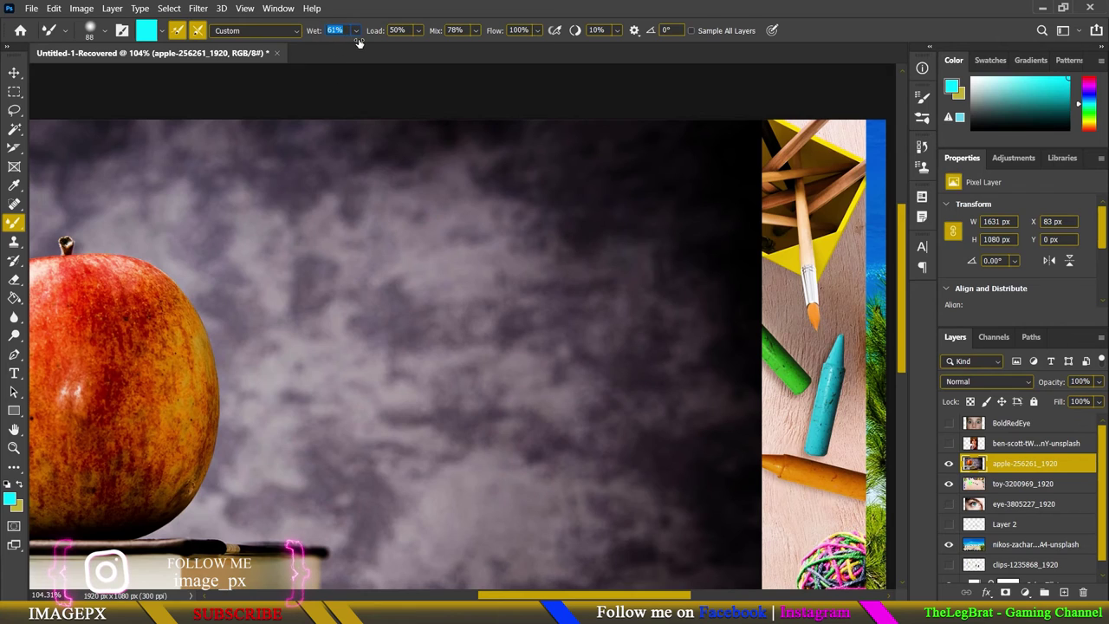
- Smear cyan paint down the apple's right side, across its centre, and over the top book
drag(187, 326, 156, 425)
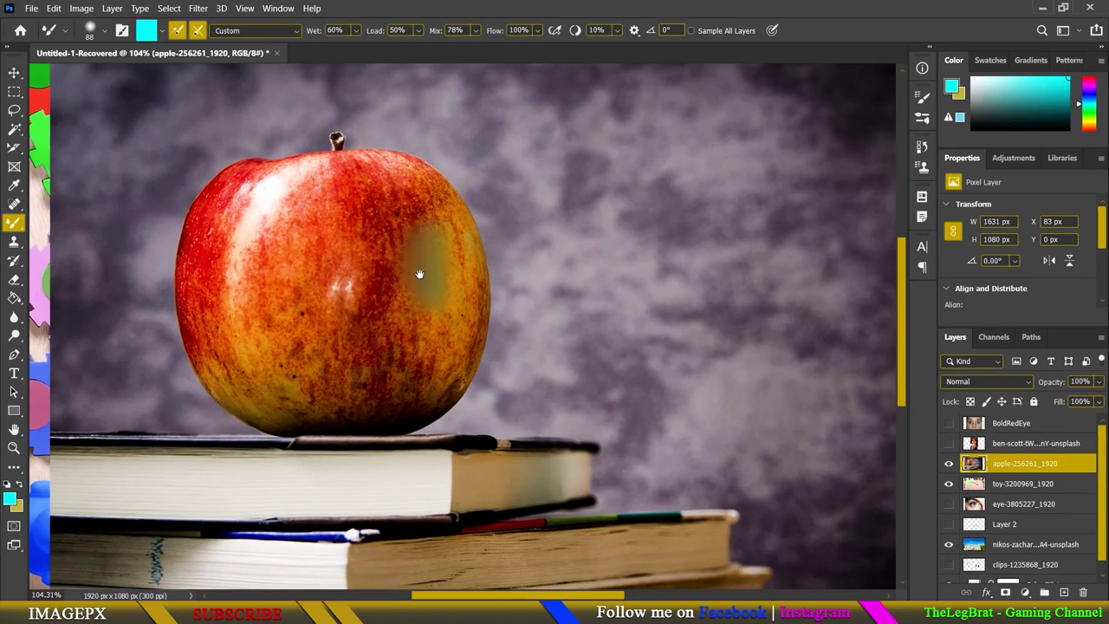
mouse_move(406, 222)
mouse_down()
mouse_move(381, 373)
mouse_move(356, 199)
mouse_move(346, 416)
mouse_move(320, 188)
mouse_move(299, 177)
mouse_move(247, 182)
mouse_move(208, 329)
mouse_move(213, 204)
mouse_move(225, 173)
mouse_move(196, 334)
mouse_move(221, 407)
mouse_move(182, 260)
mouse_move(182, 174)
mouse_move(247, 228)
mouse_up()
scroll(482, 398, down, 3)
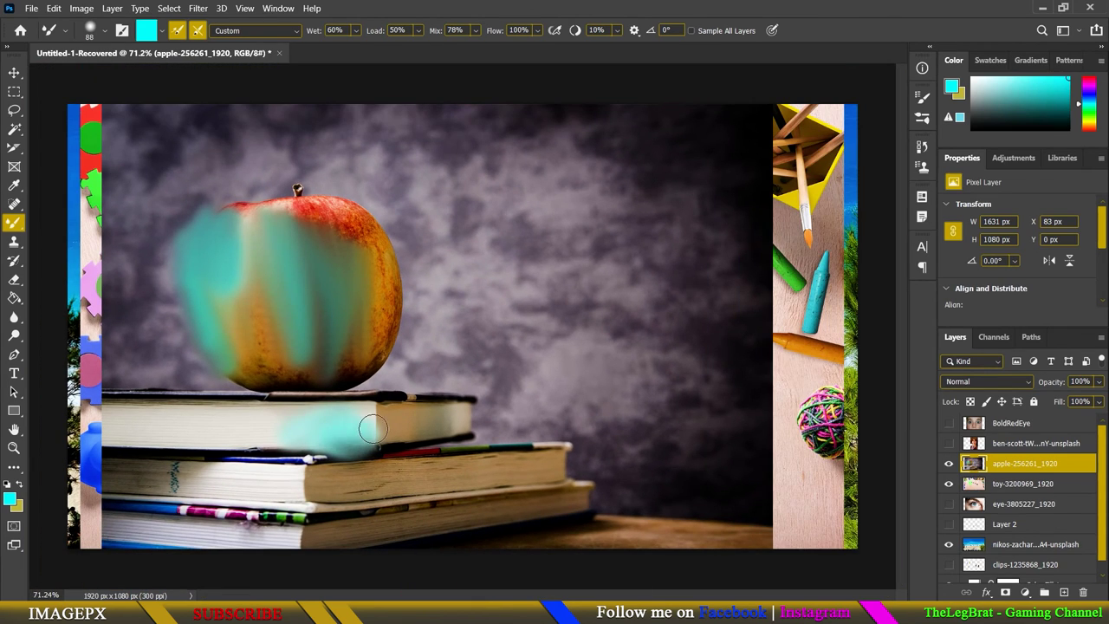
drag(373, 428, 267, 418)
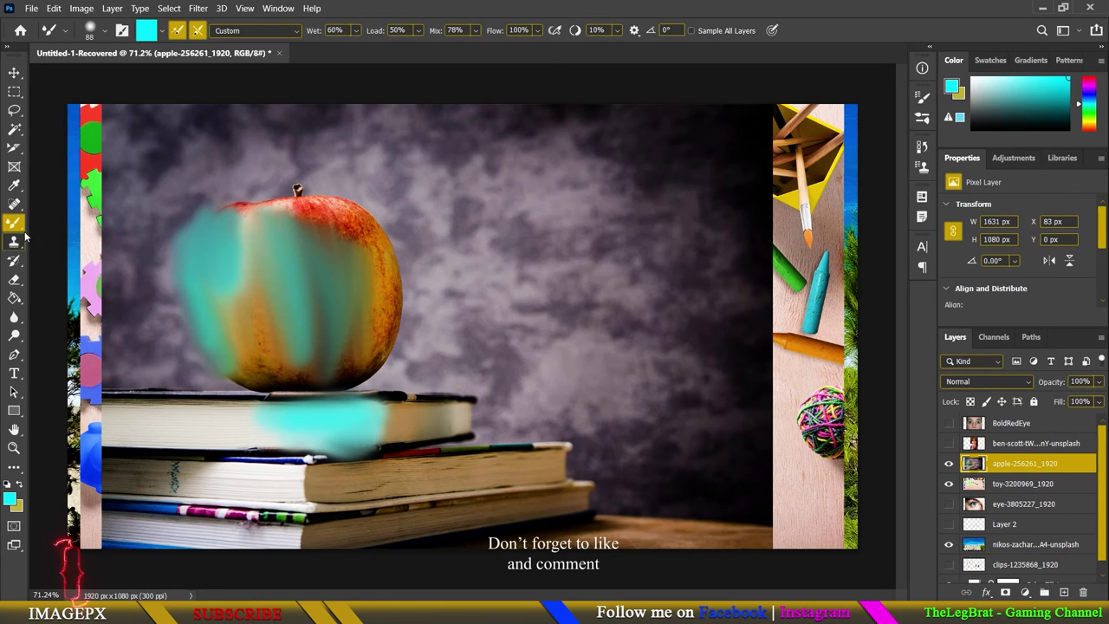
right_click(14, 222)
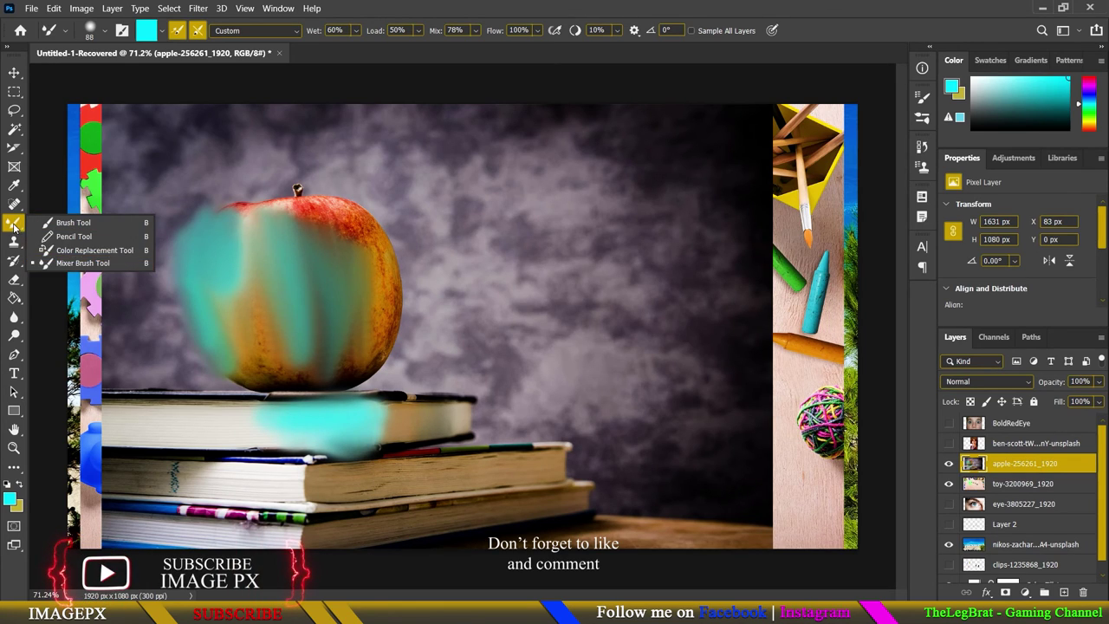
click(14, 223)
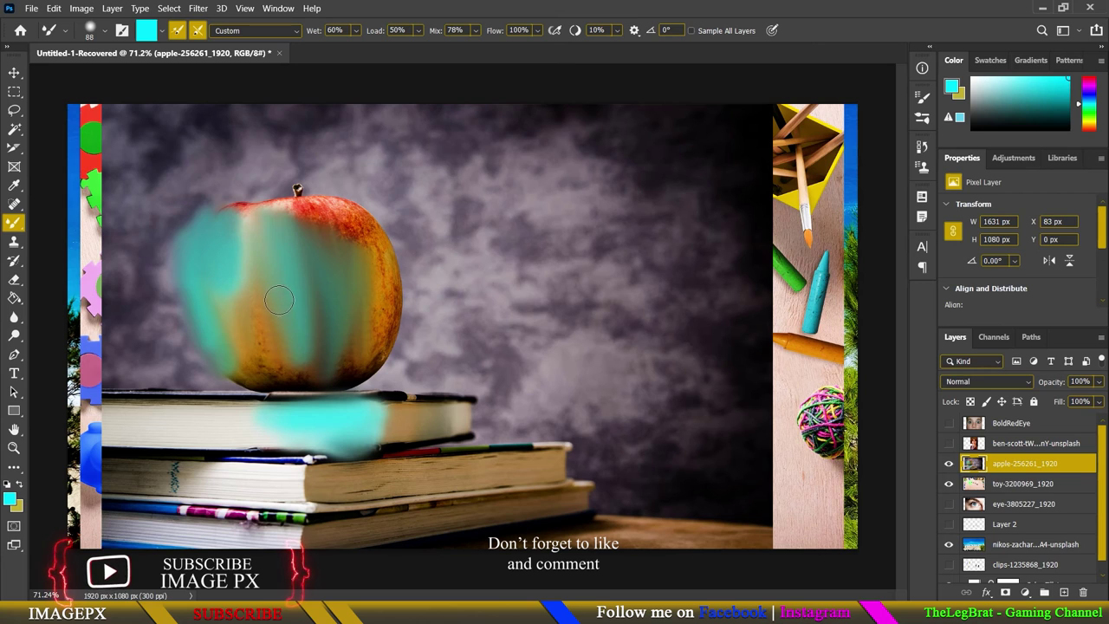